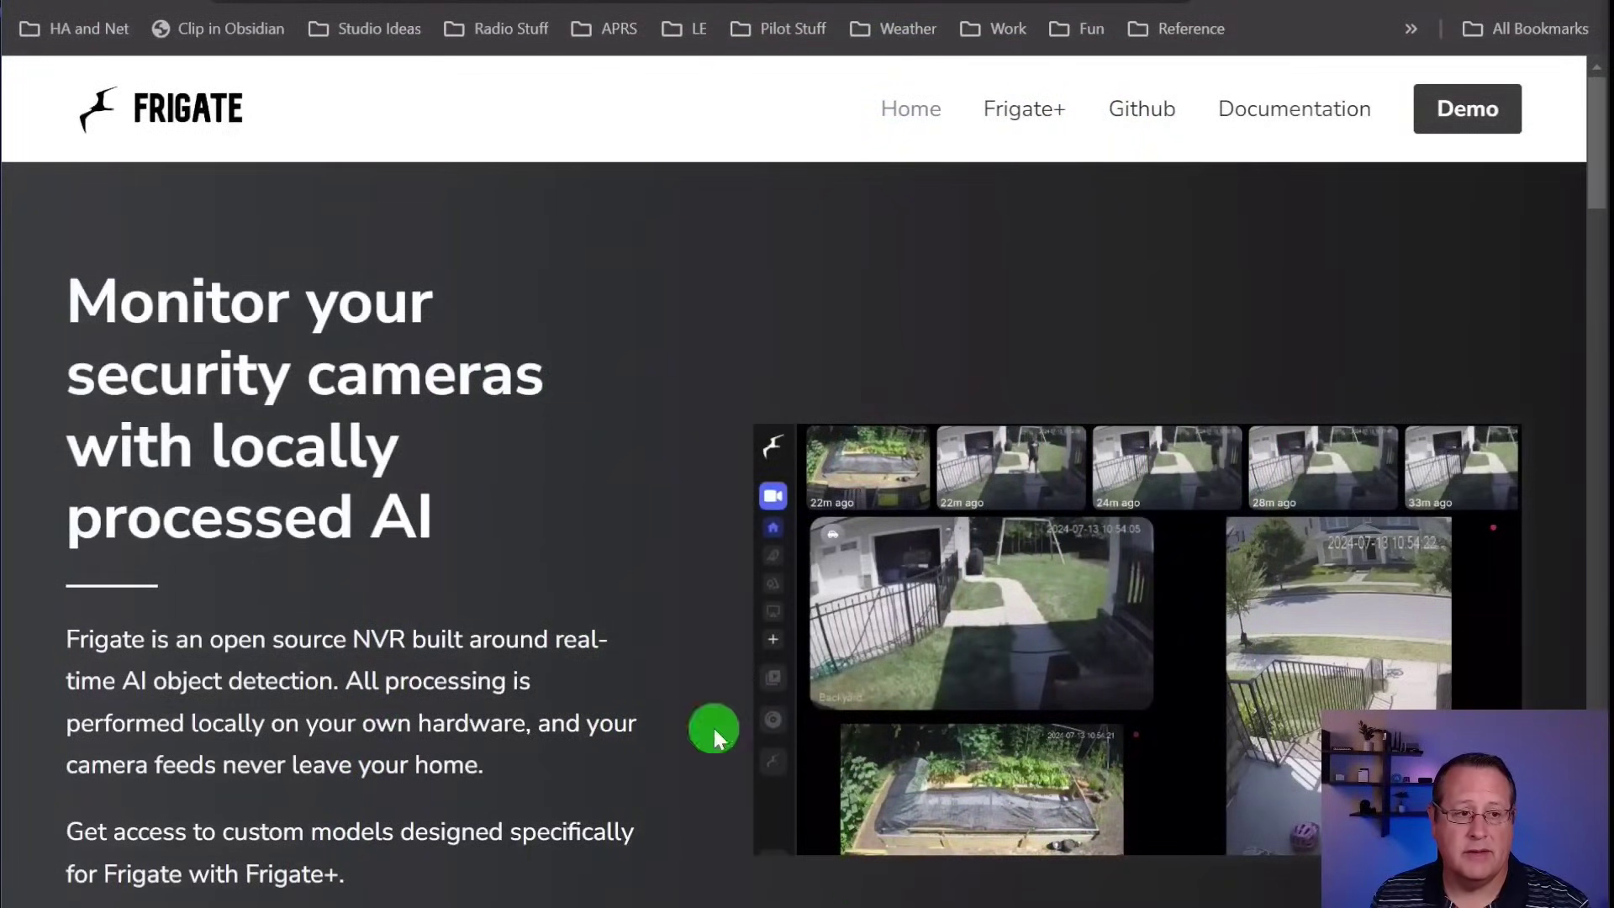
# - Skim the Frigate home page, then move to the 'Using automation blueprints' guide
pyautogui.scroll(-2, 320, 599)
pyautogui.scroll(-1, 320, 598)
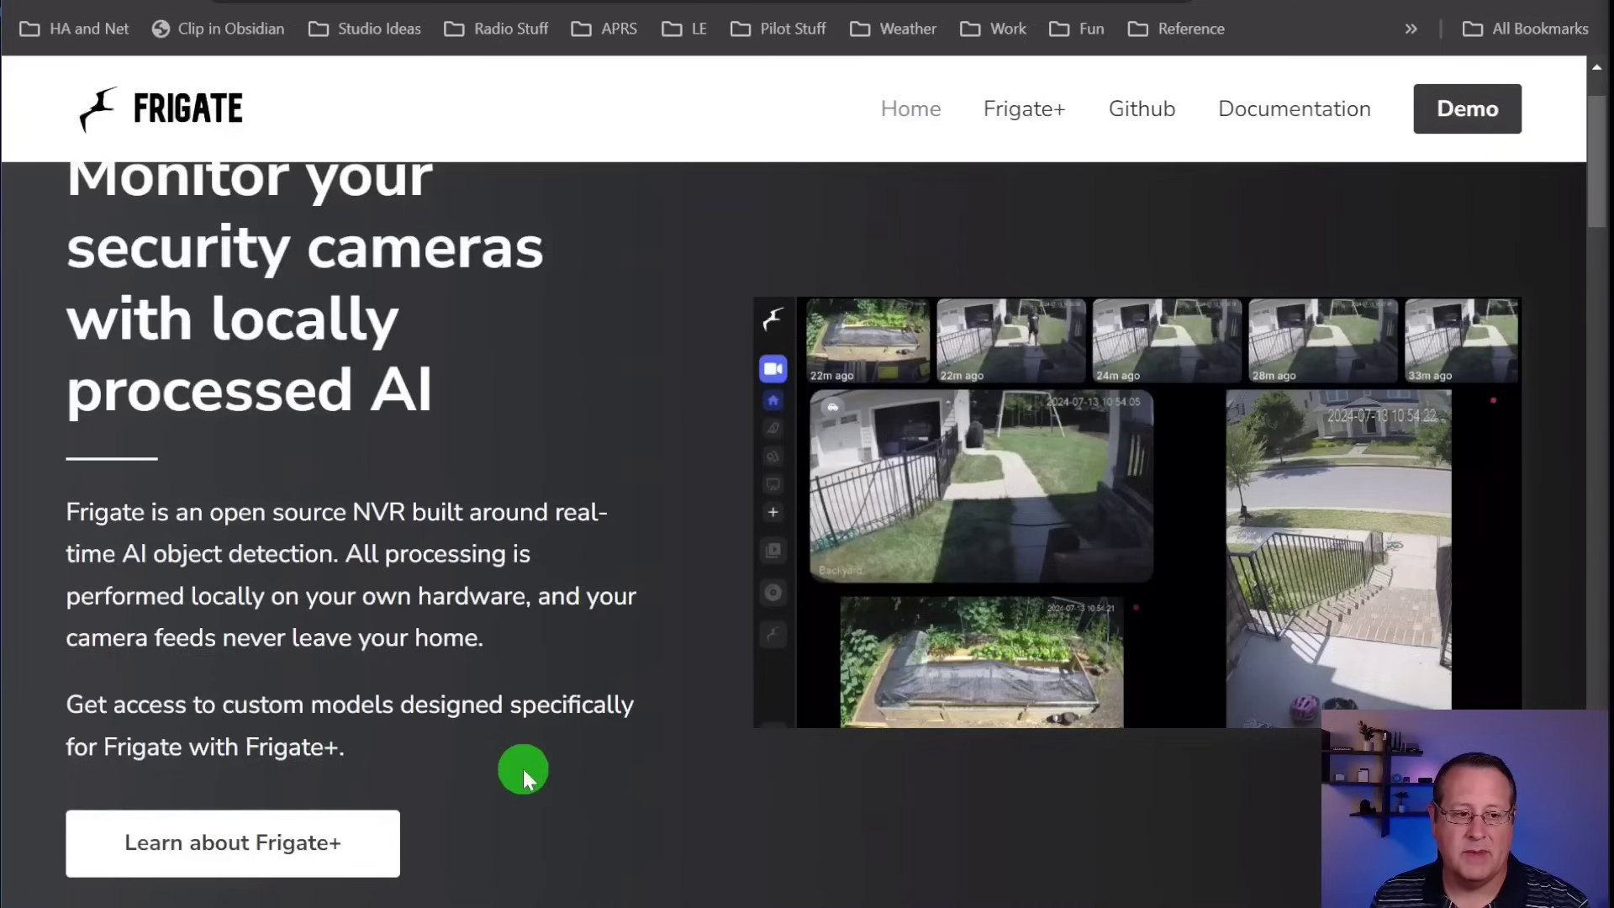
pyautogui.scroll(2, 644, 613)
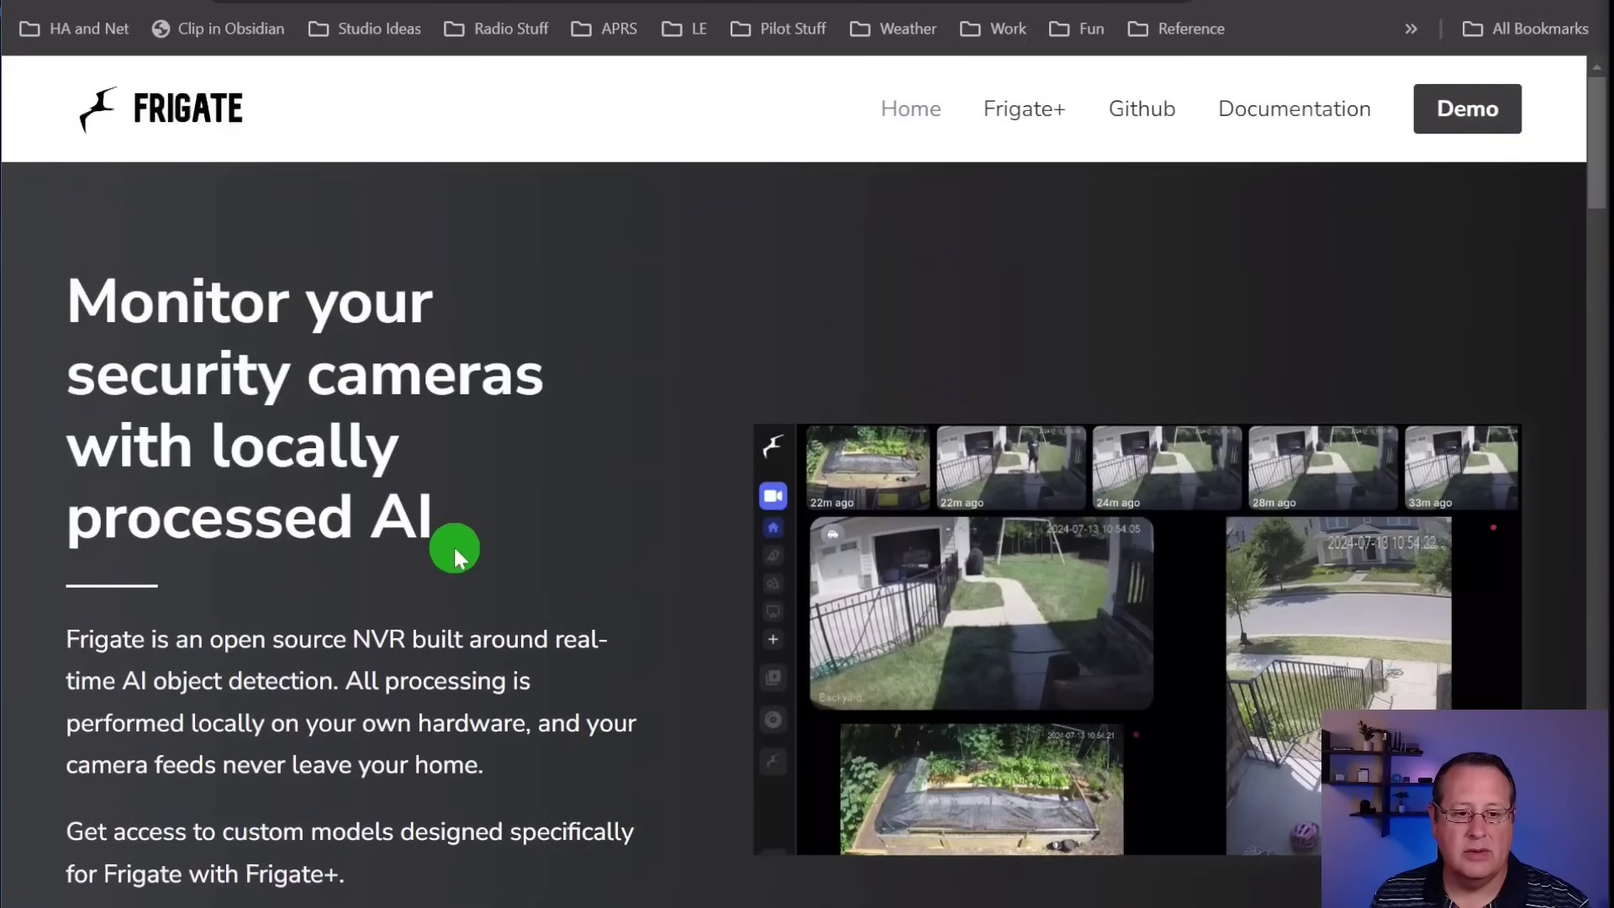
pyautogui.scroll(-3, 453, 545)
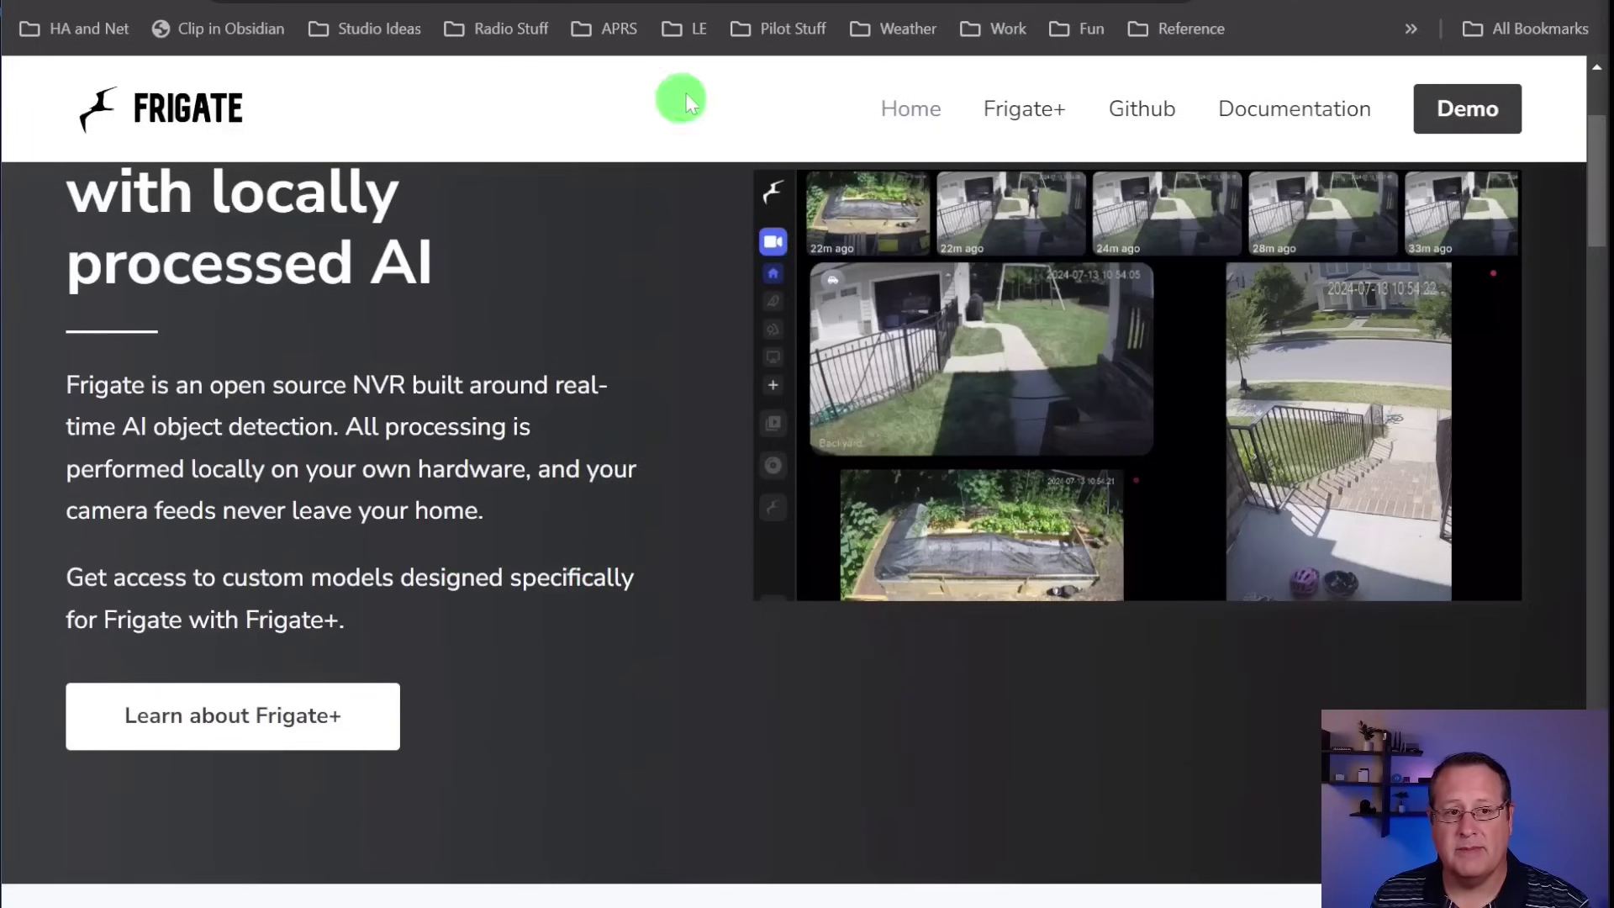
pyautogui.click(672, 0)
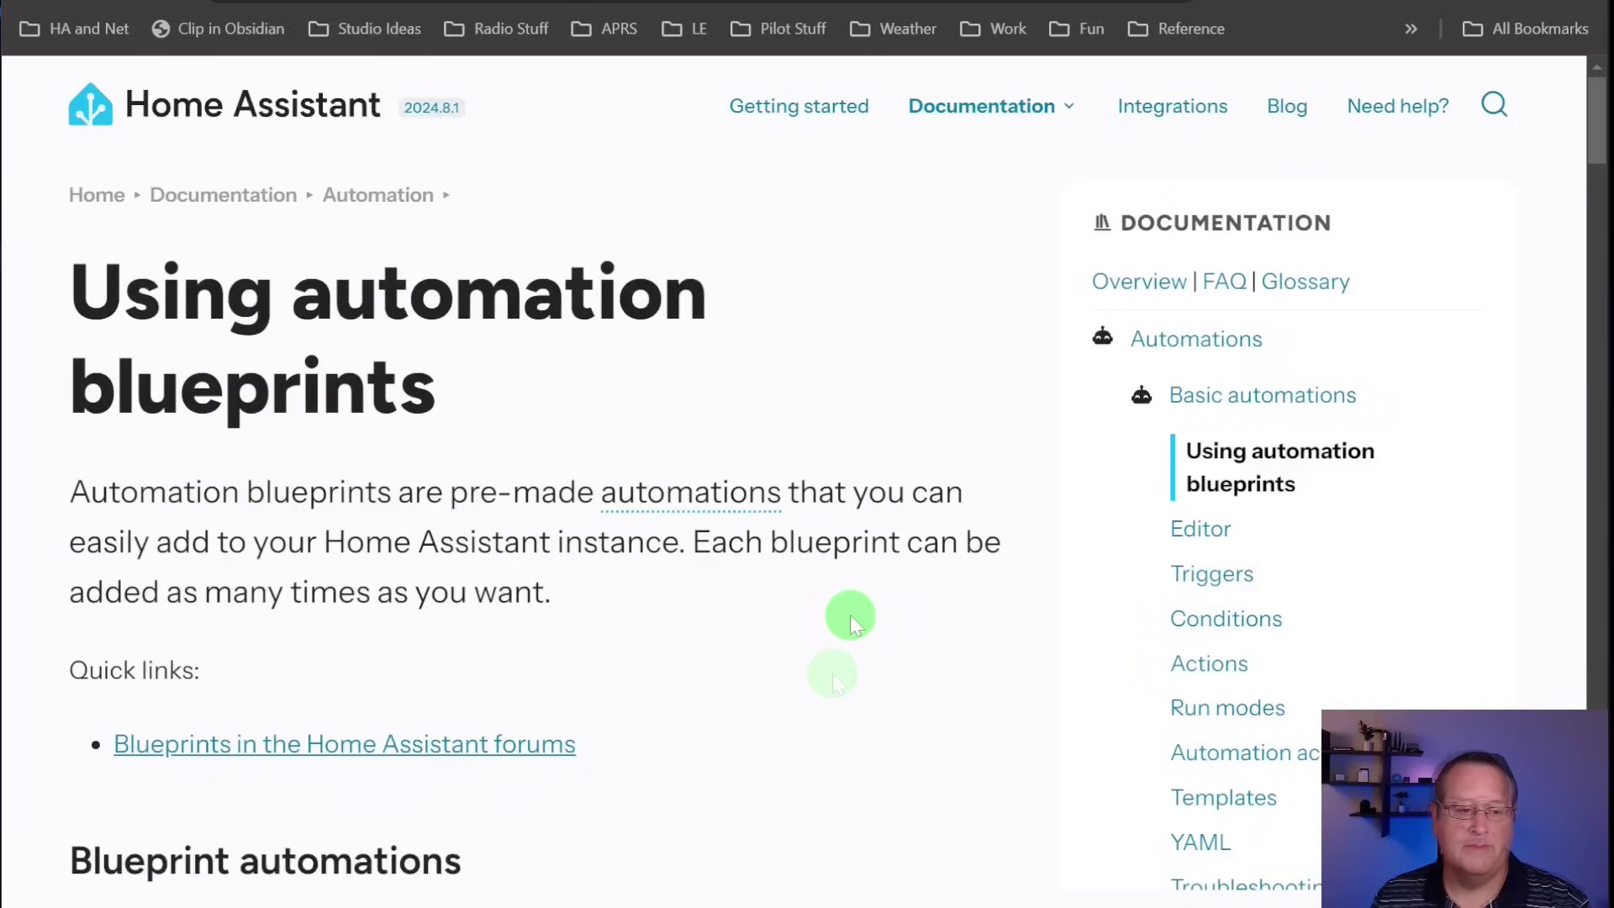
# - Browse the Blueprints Exchange list and open the 'Frigate Mobile App Notifications 2.0' topic
pyautogui.click(433, 744)
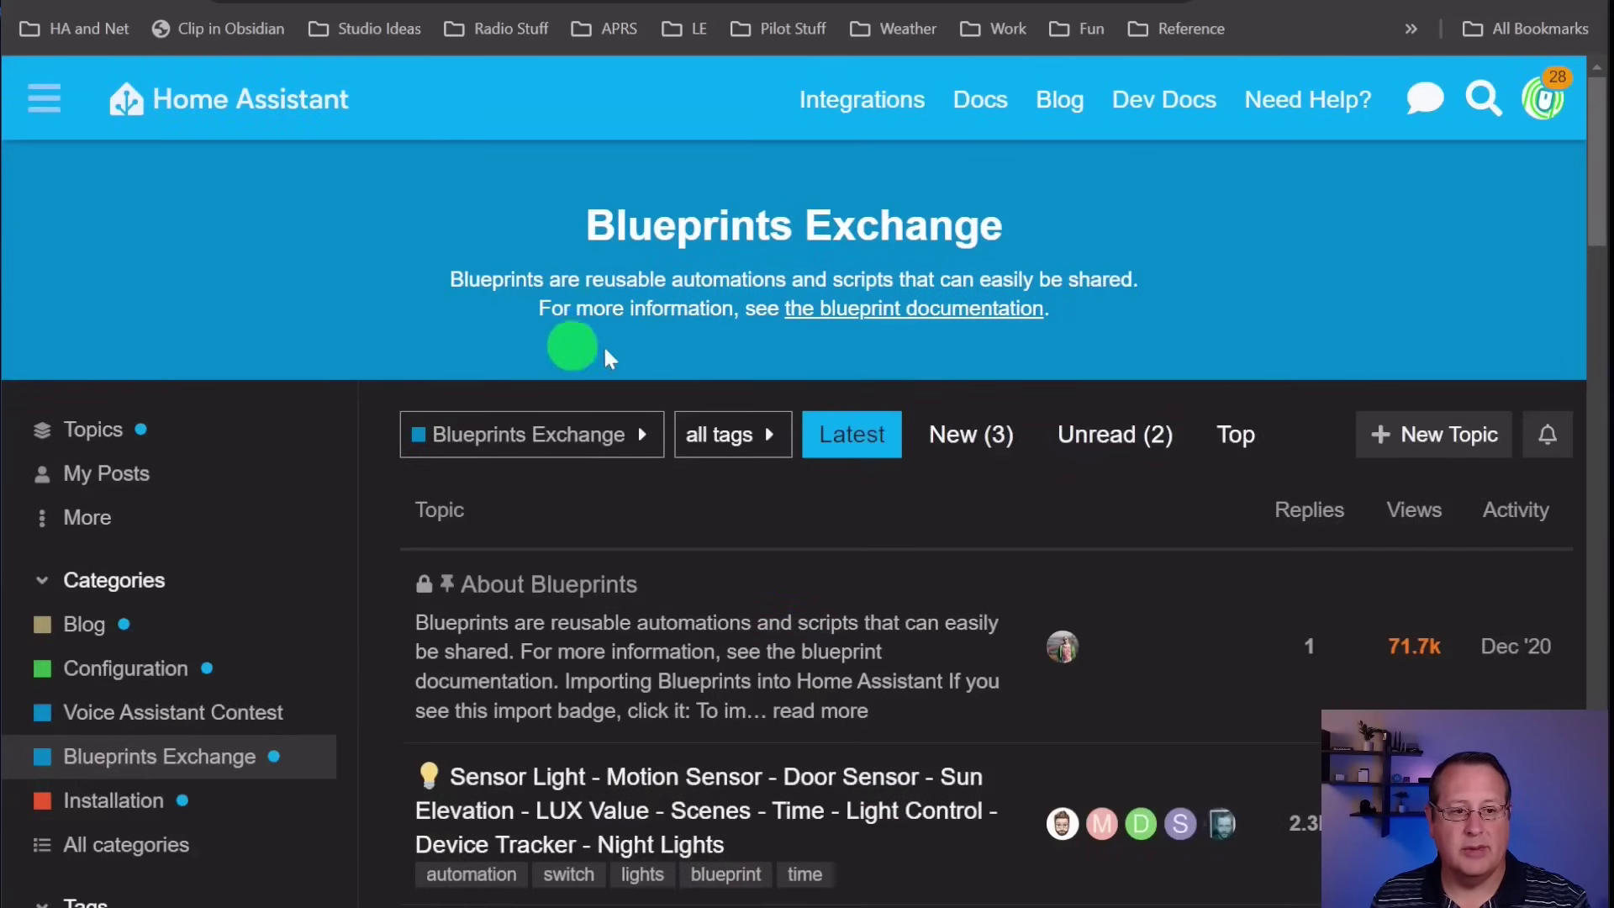
pyautogui.scroll(-6, 917, 513)
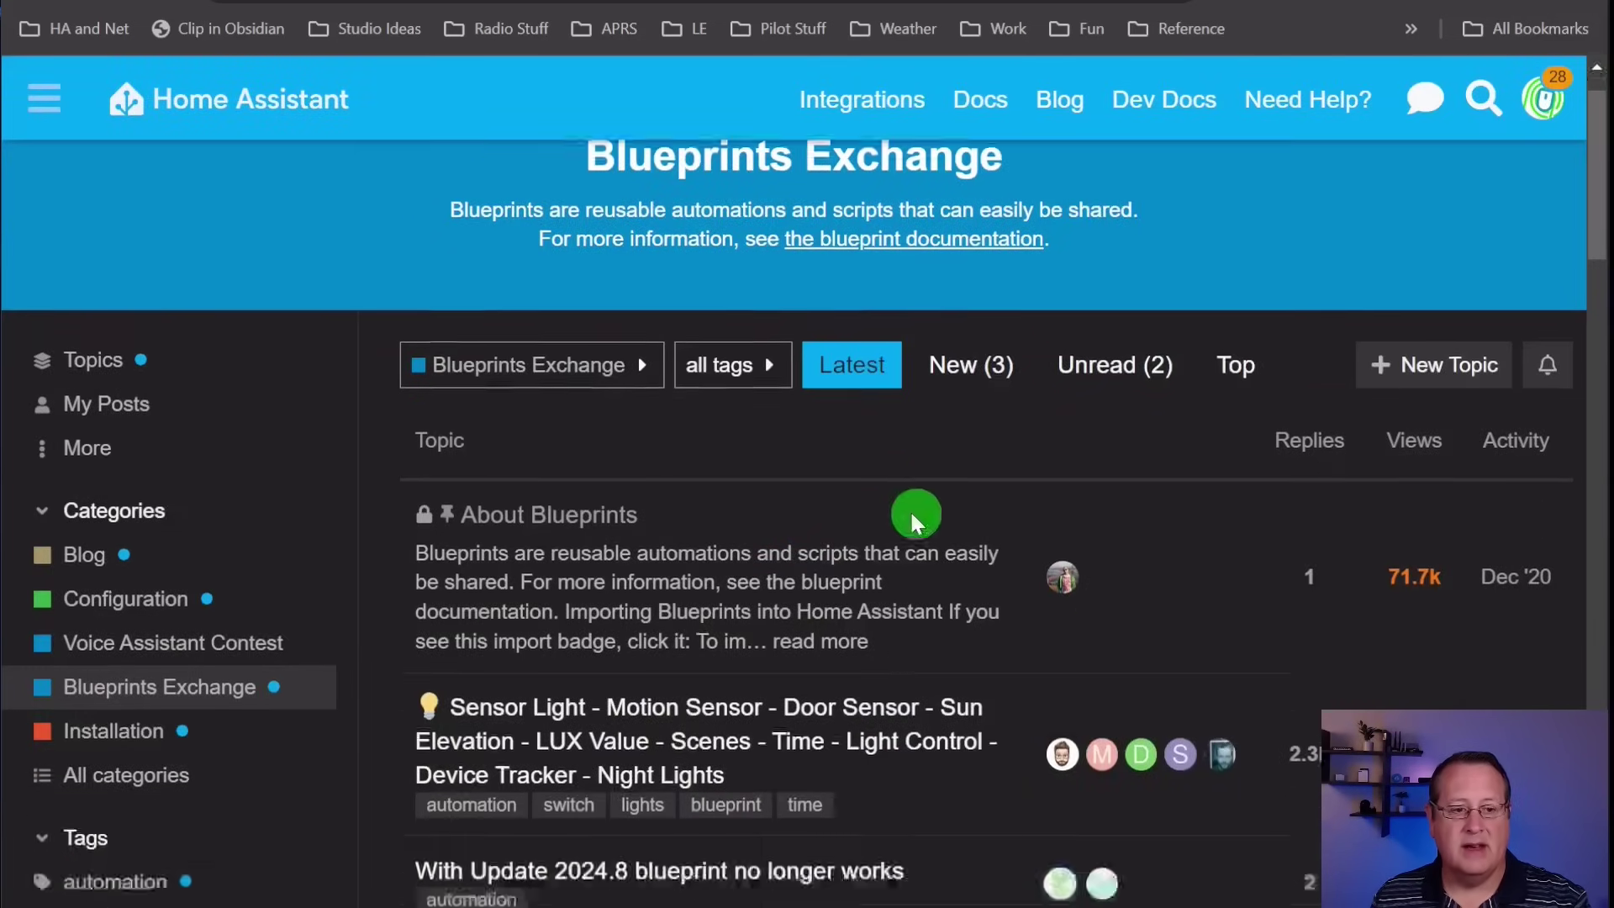
pyautogui.scroll(-2, 1003, 593)
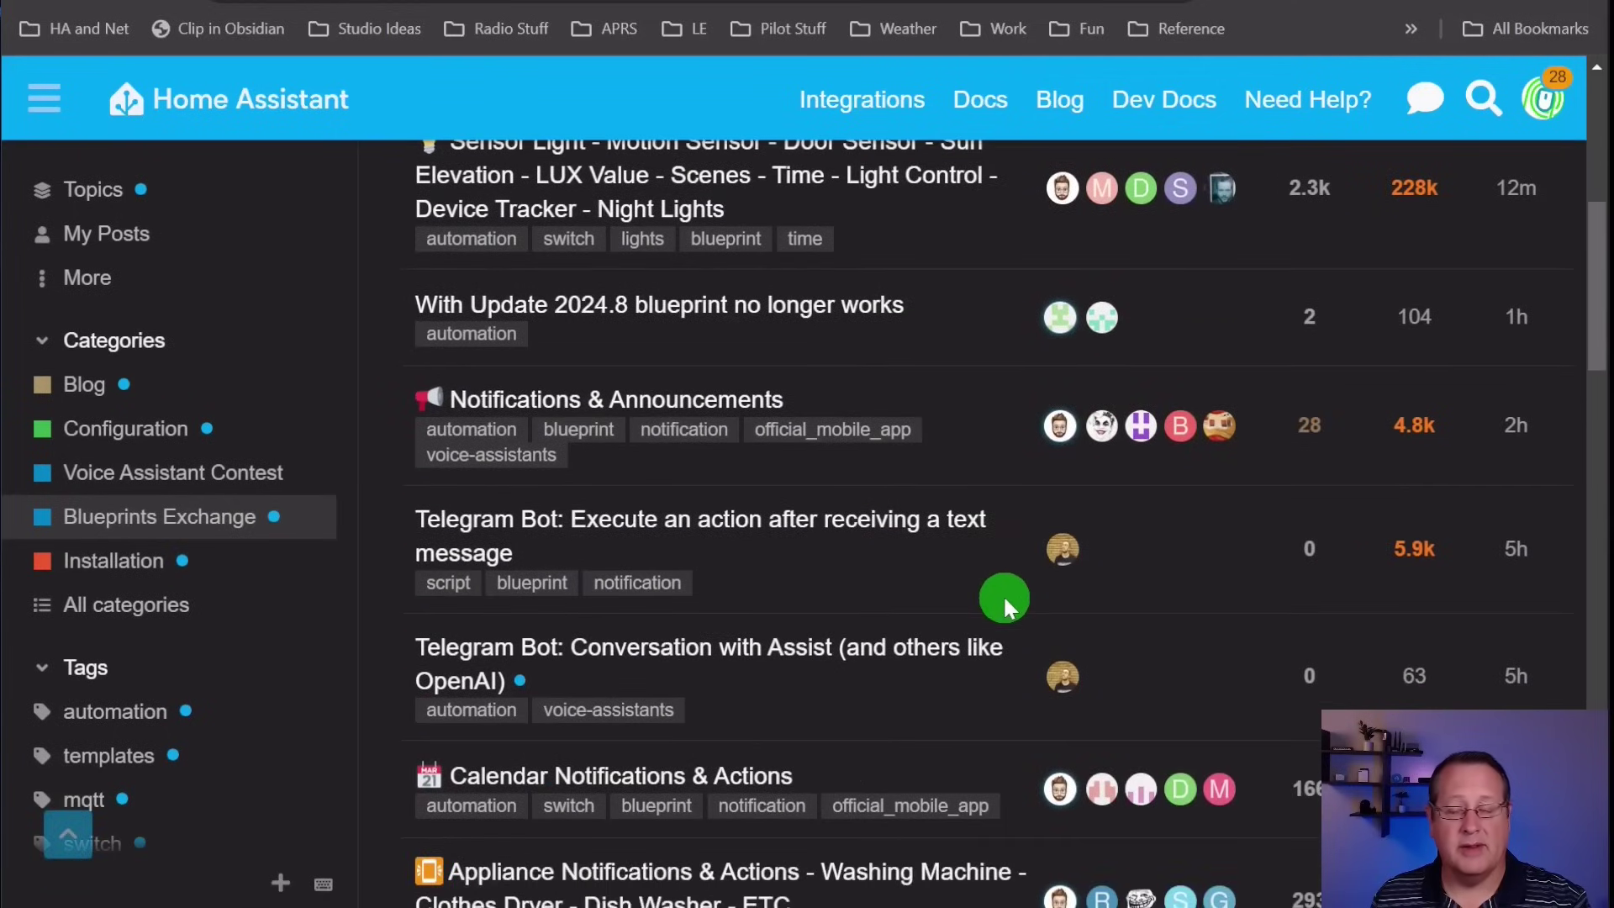
pyautogui.scroll(-2, 1009, 621)
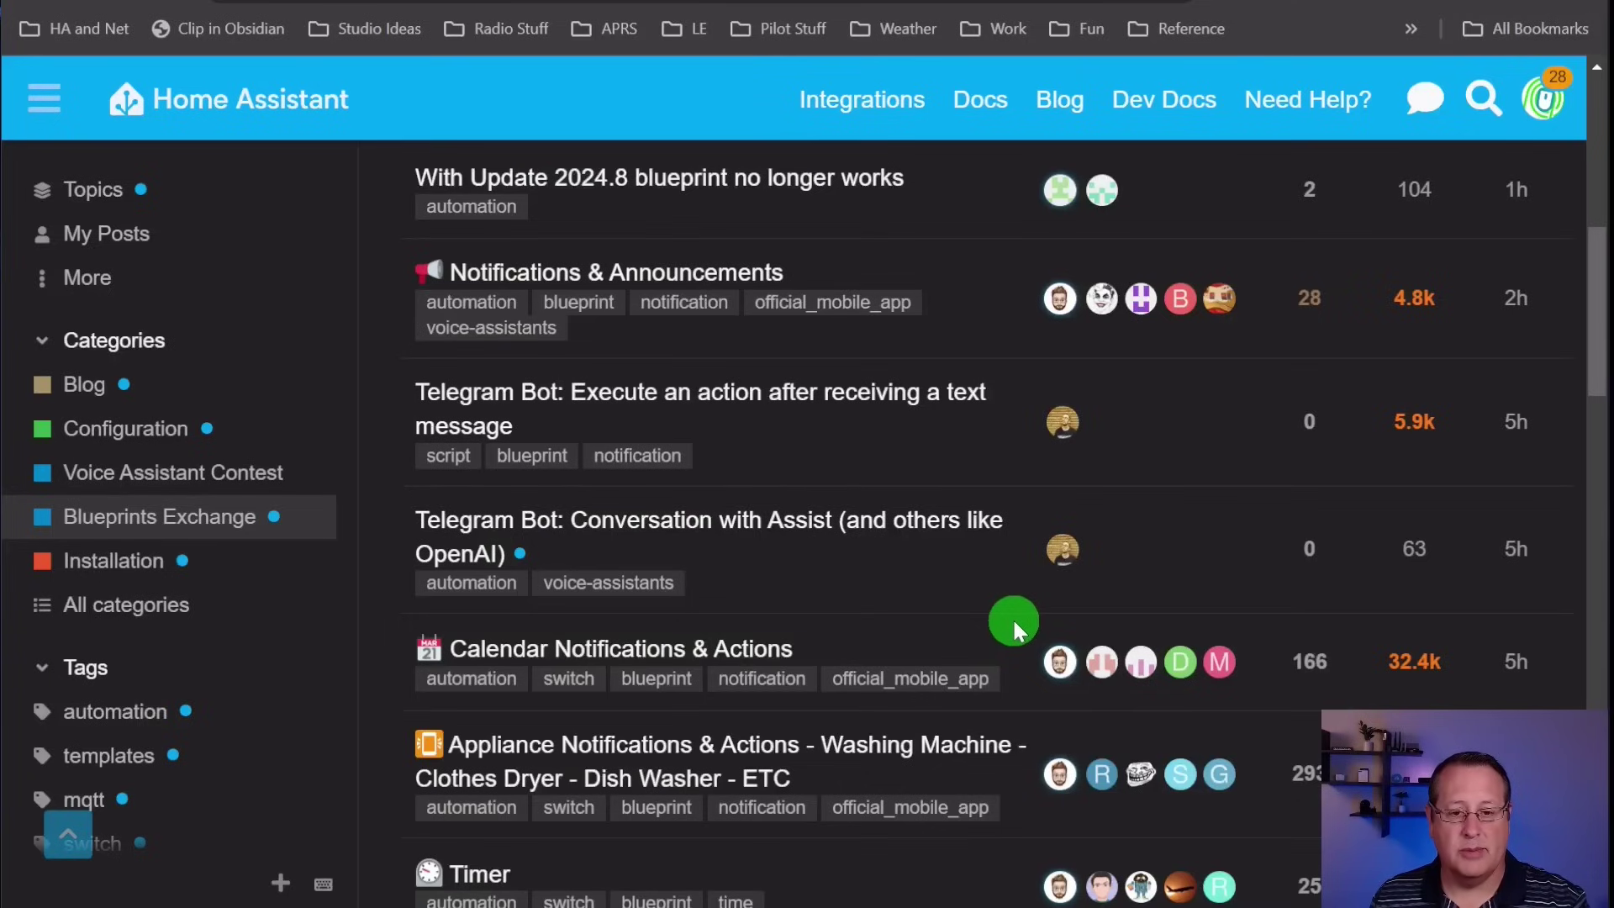
pyautogui.scroll(-8, 947, 615)
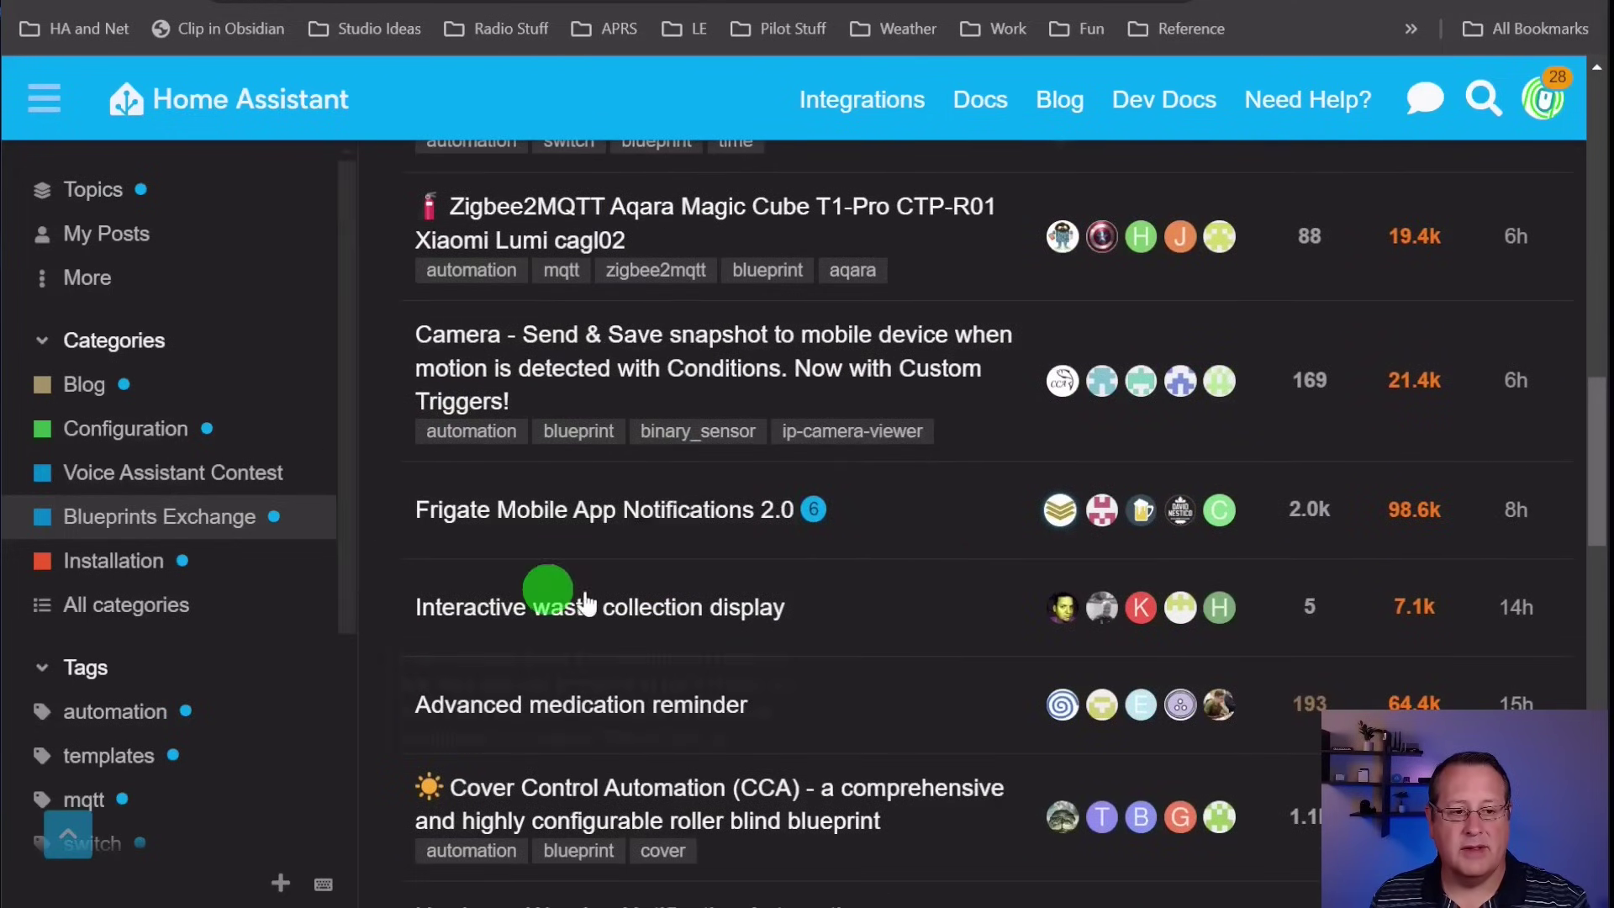
pyautogui.click(908, 509)
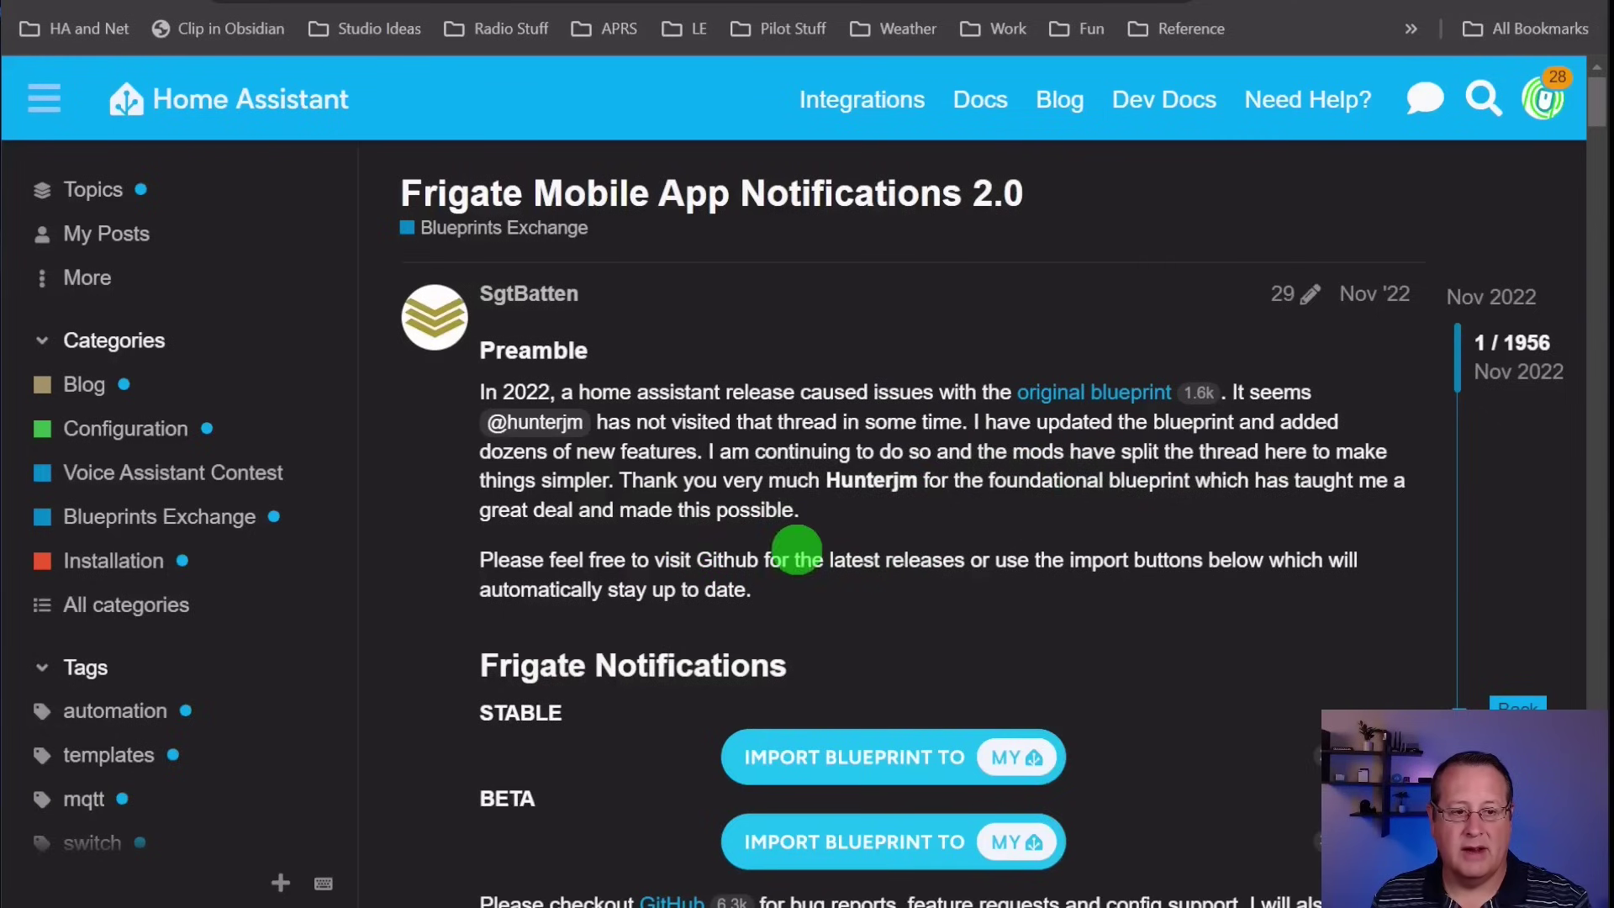
# - Read the Frigate notifications topic and its GitHub repository, then return to the forum
pyautogui.scroll(-2, 475, 572)
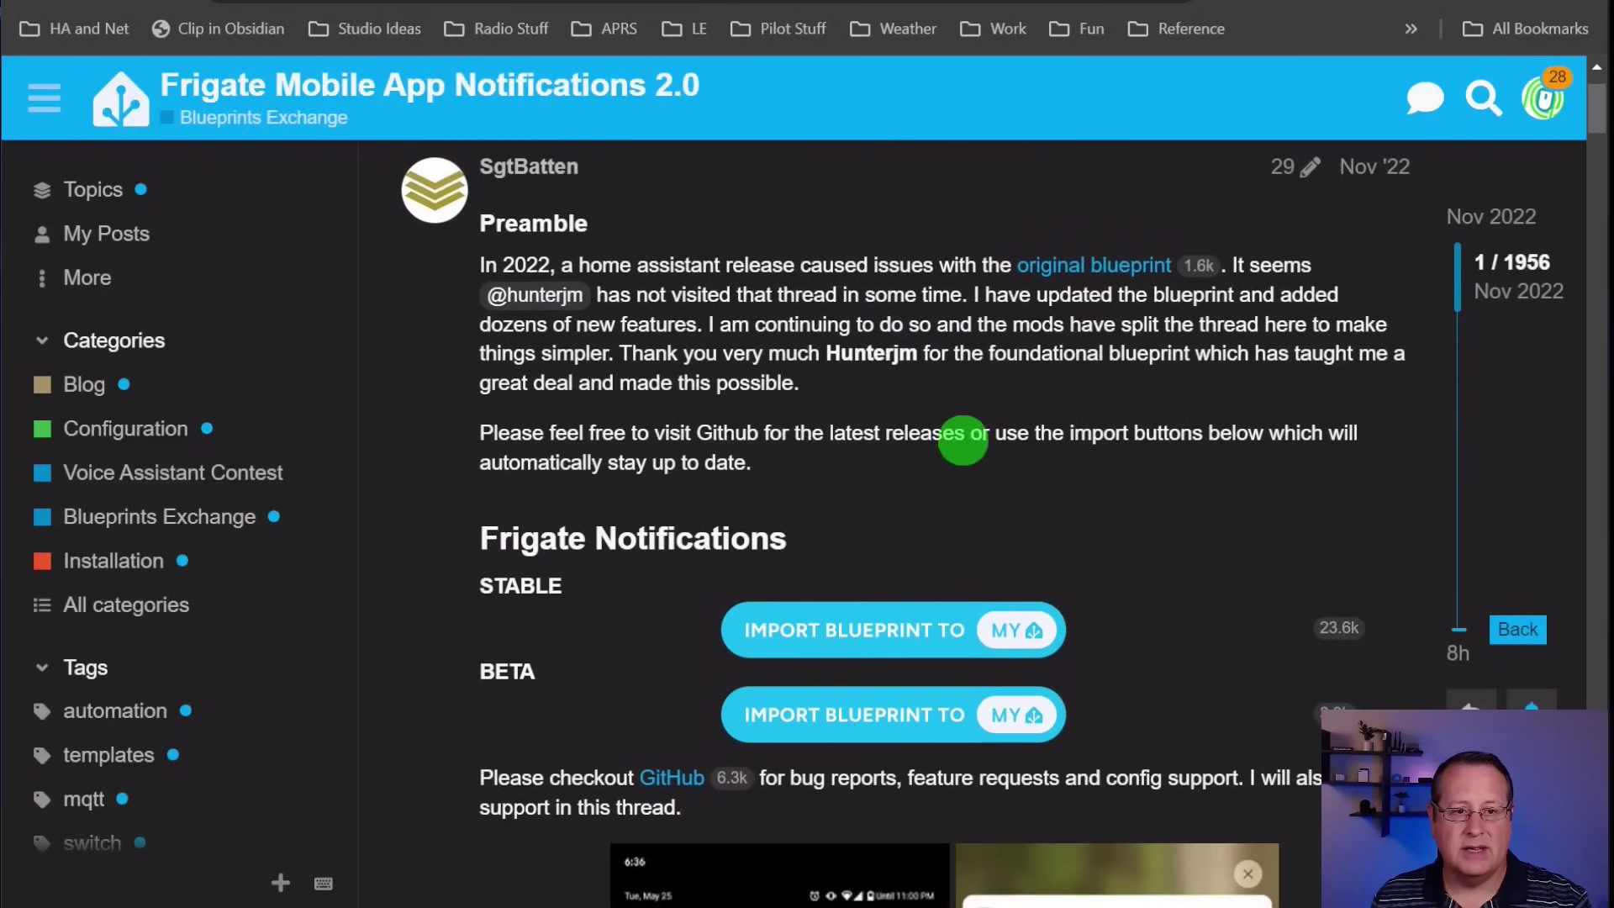
pyautogui.click(925, 3)
pyautogui.scroll(-3, 682, 532)
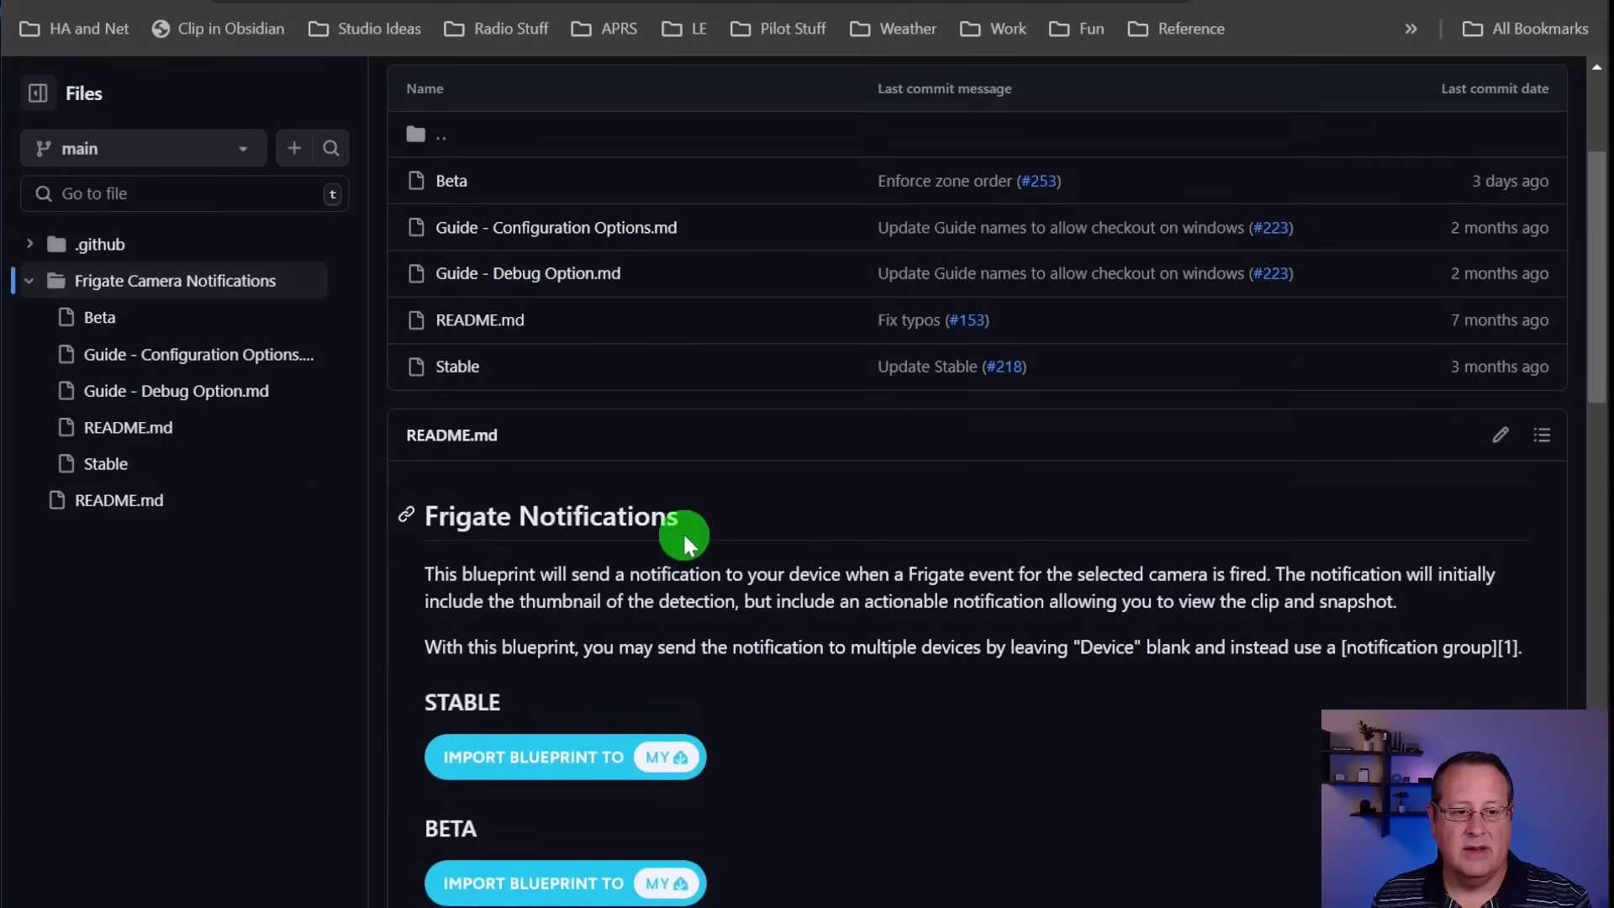
pyautogui.scroll(-15, 683, 531)
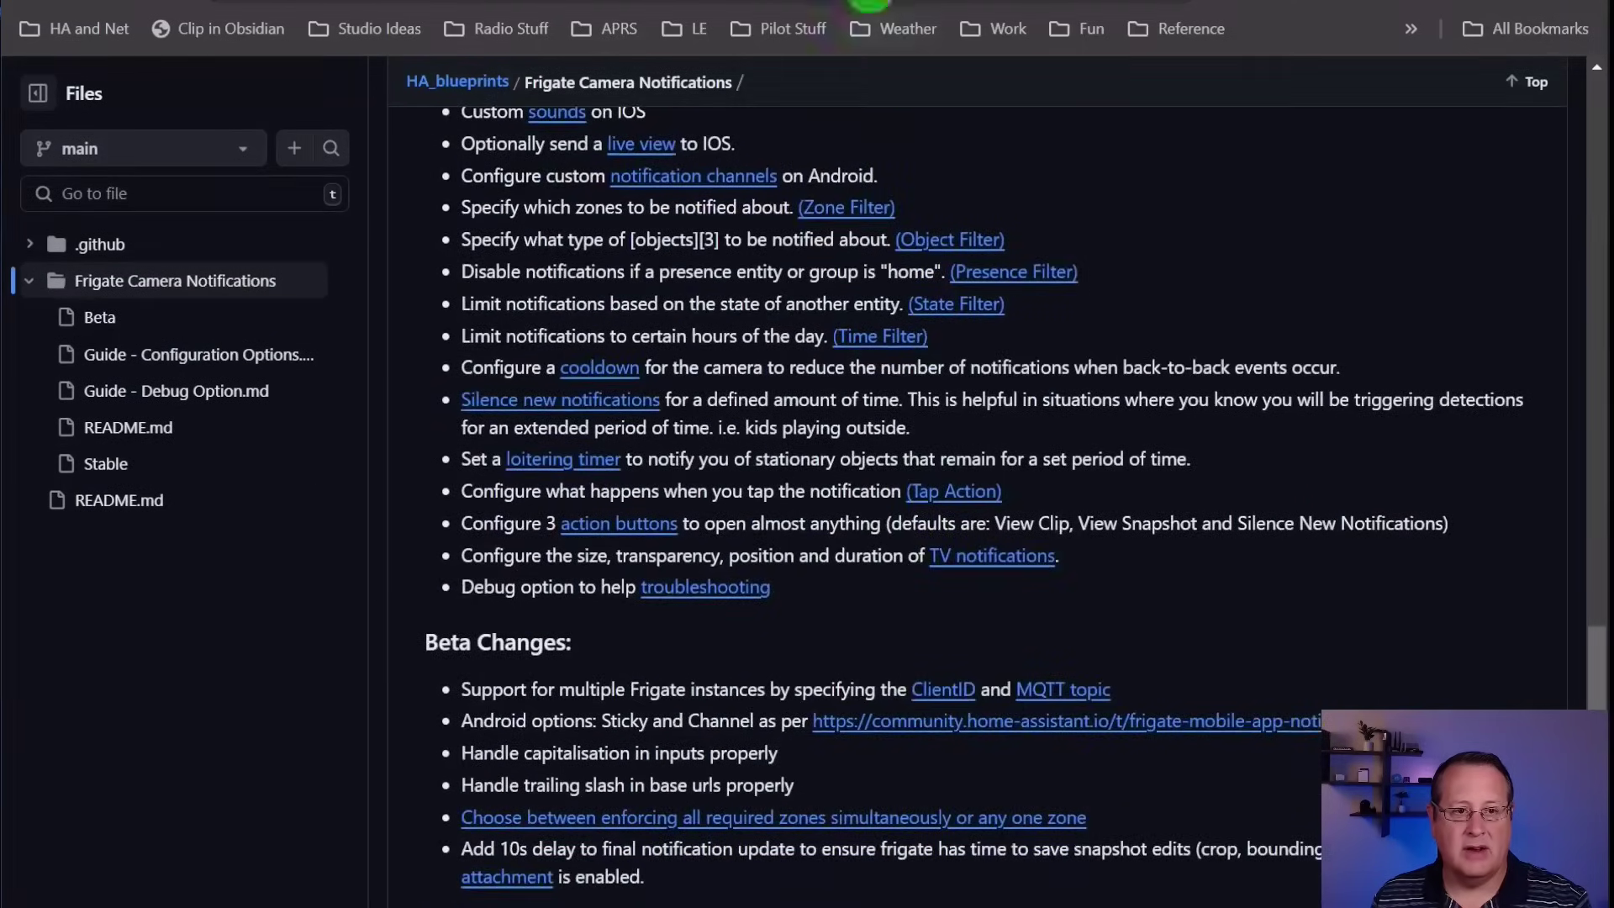
pyautogui.hotkey('ctrl', 'shift', 'Tab')
pyautogui.scroll(-3, 630, 626)
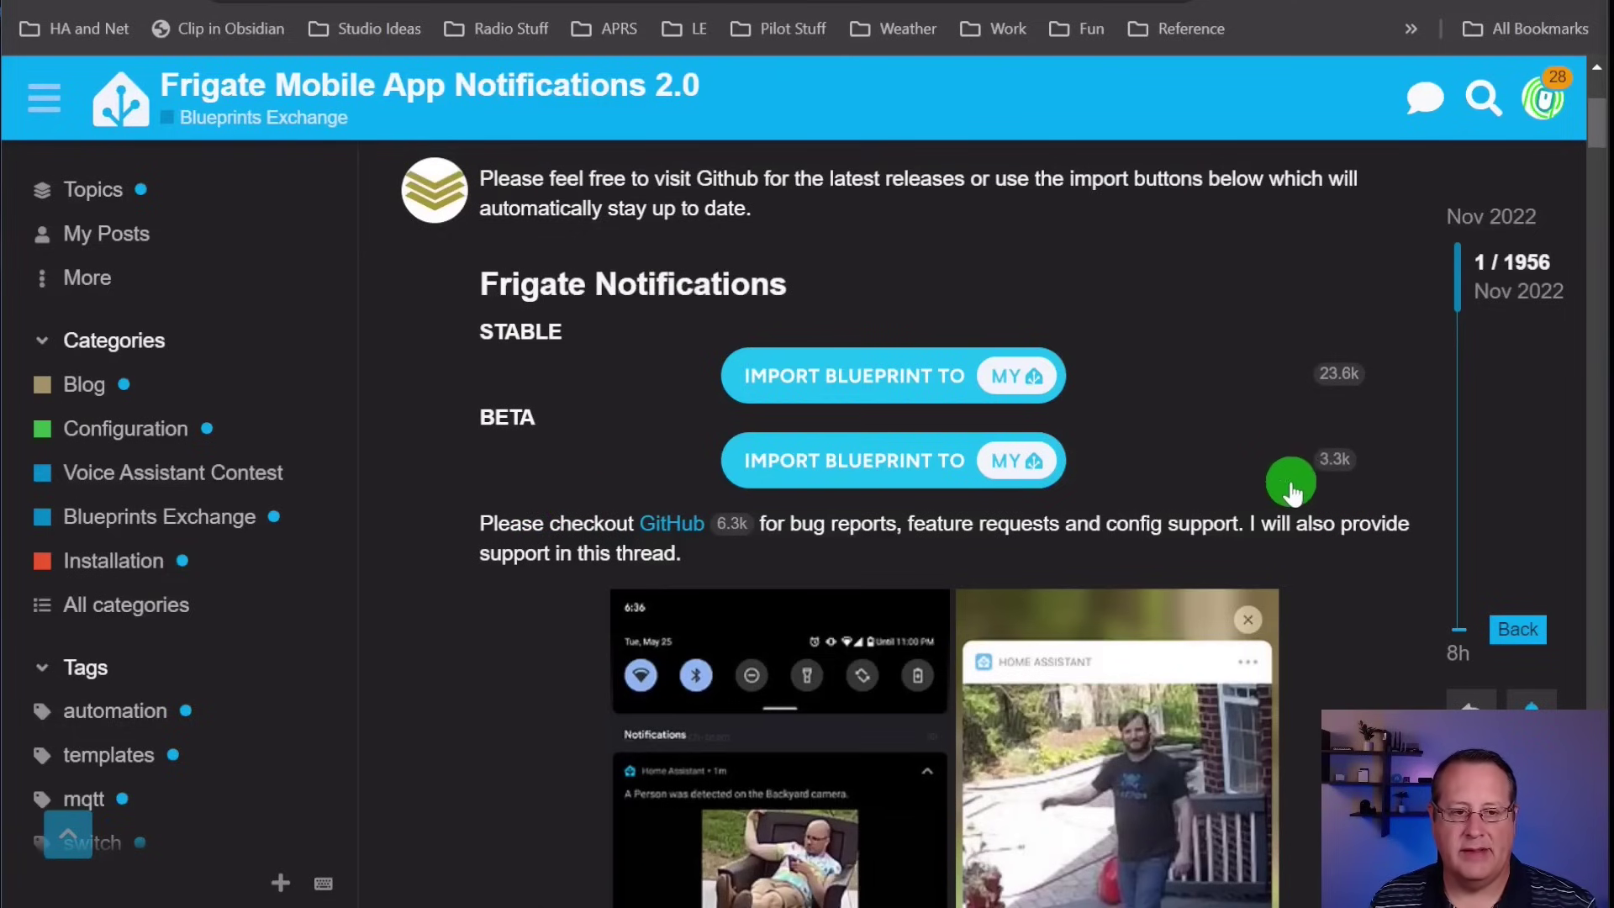
# - Open the STABLE Import Blueprint link in a new tab
pyautogui.rightClick(883, 378)
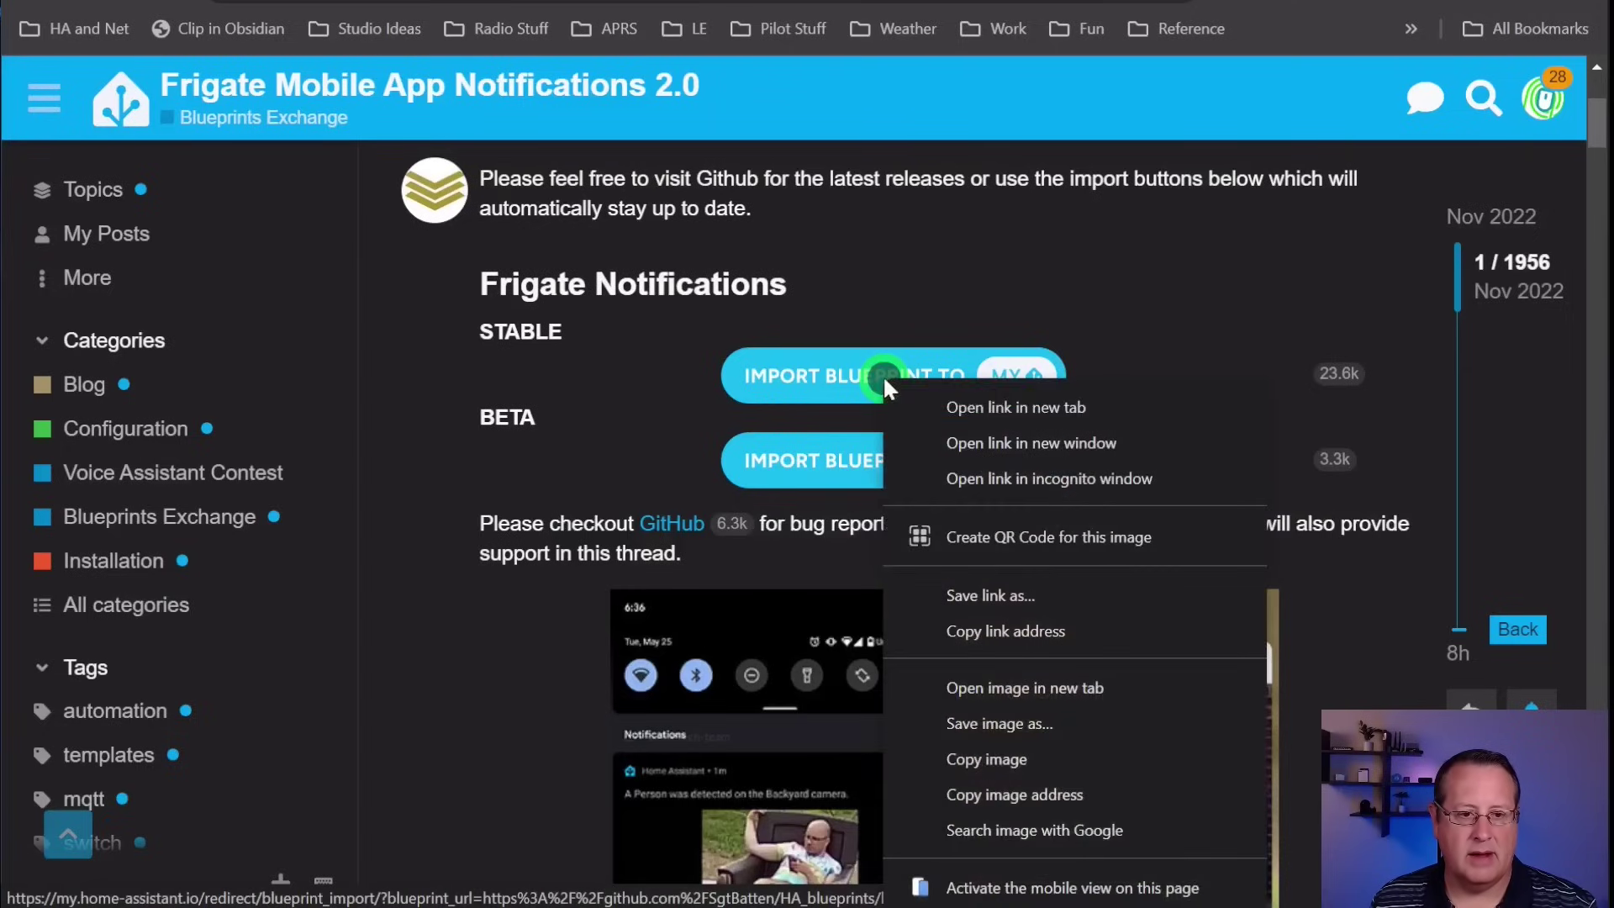
pyautogui.click(951, 395)
pyautogui.hotkey('ctrl', 'Tab')
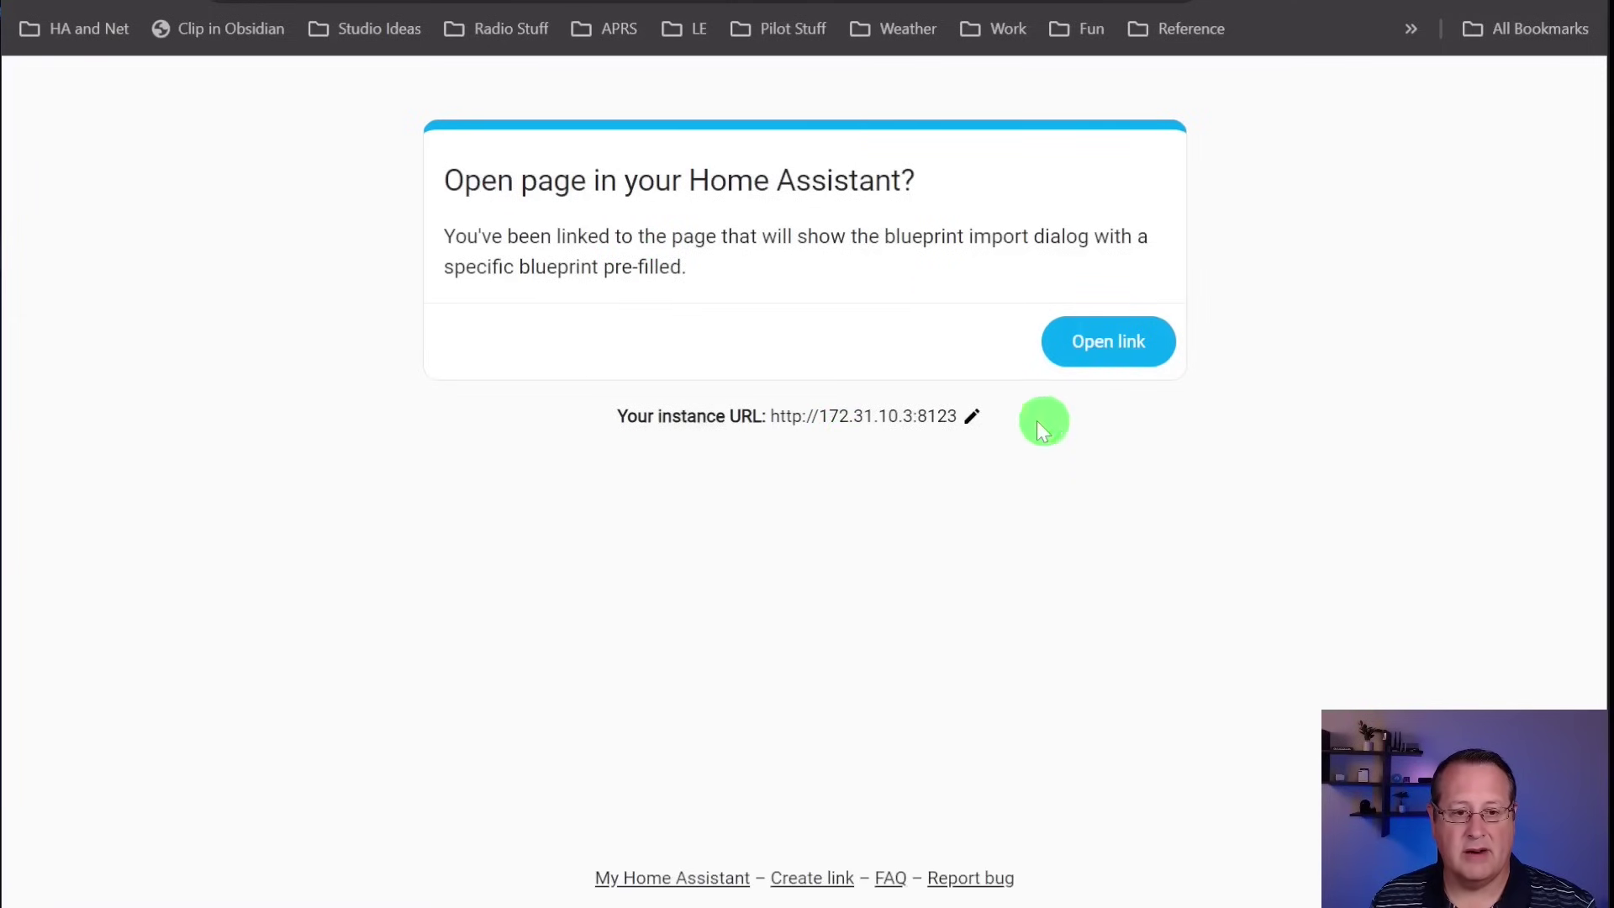
# - Confirm the Home Assistant instance URL, try opening the import, and return after the error
pyautogui.click(972, 416)
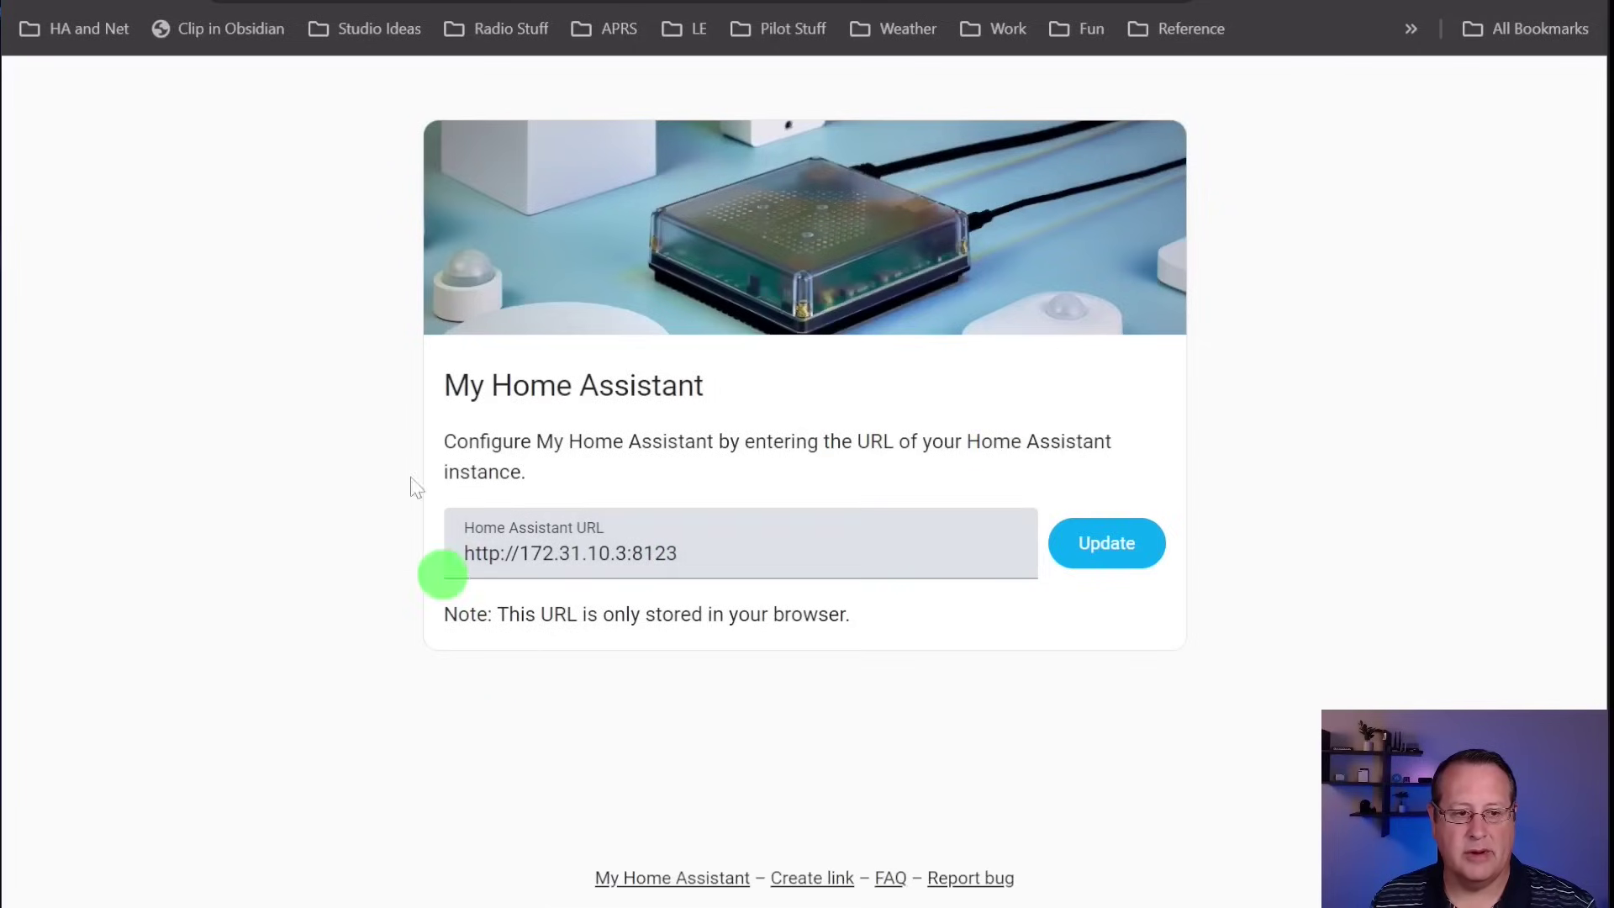
pyautogui.press('Return')
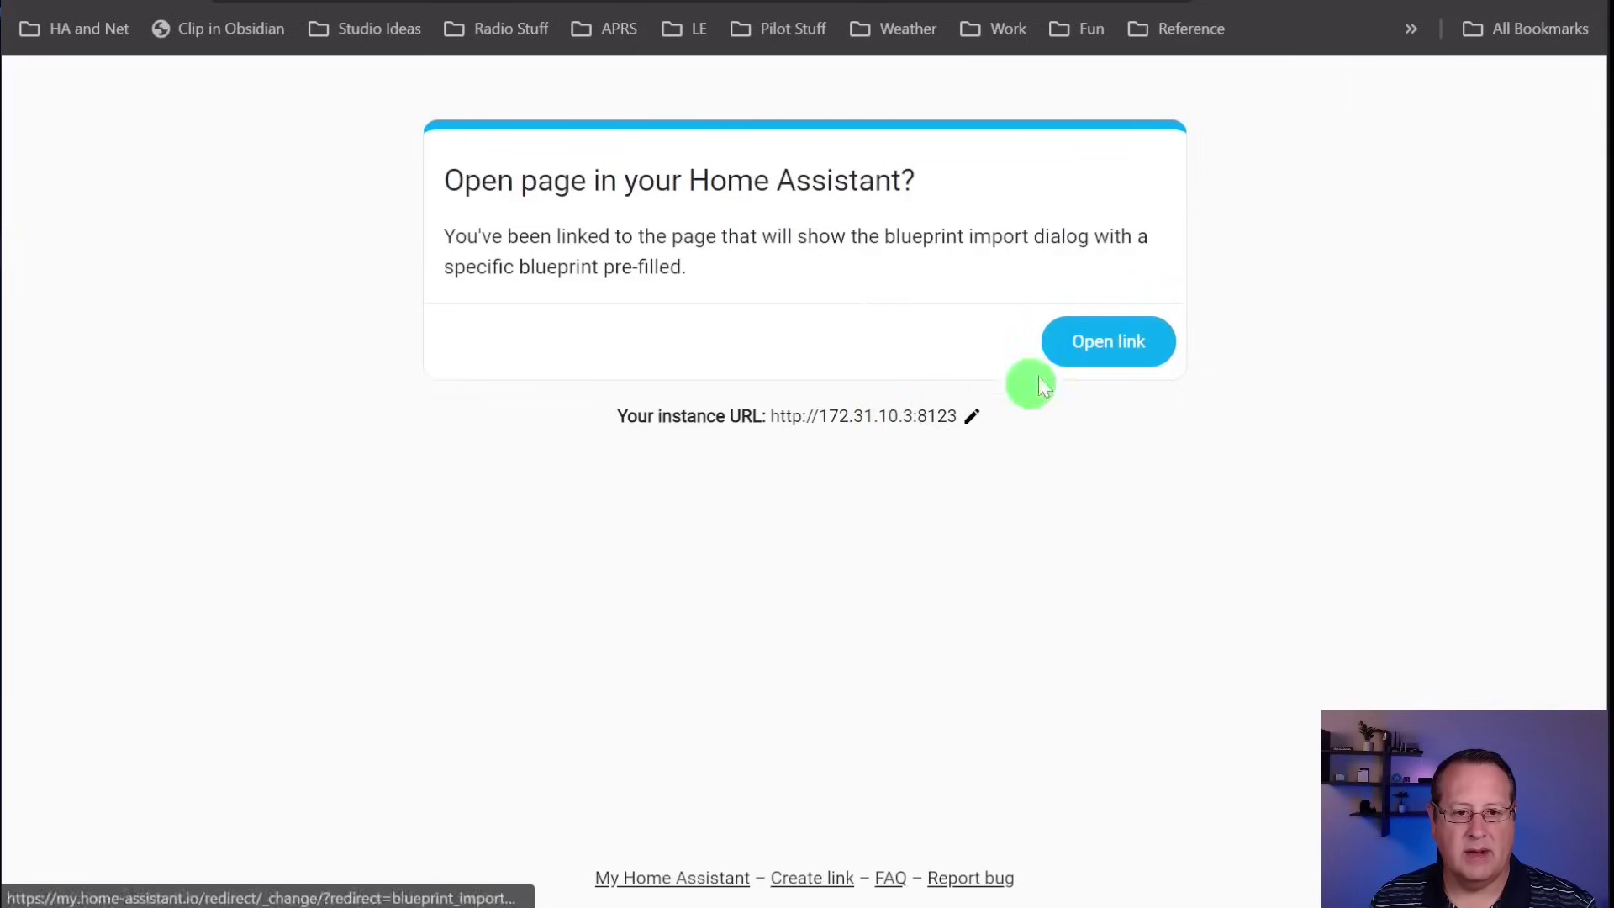
pyautogui.click(1101, 351)
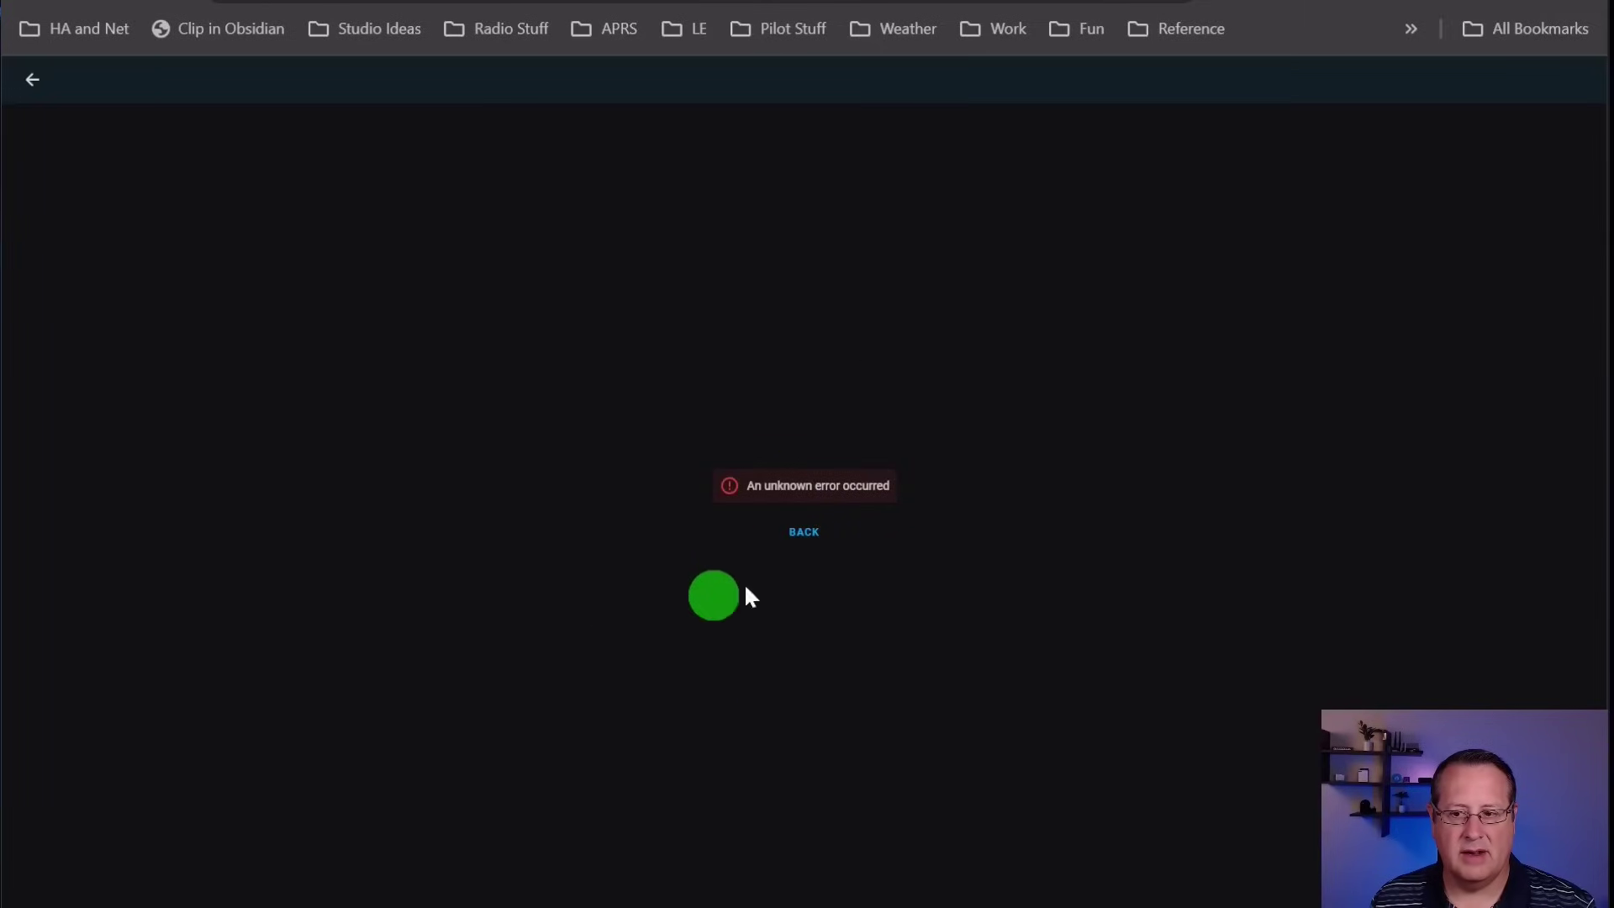
pyautogui.click(30, 81)
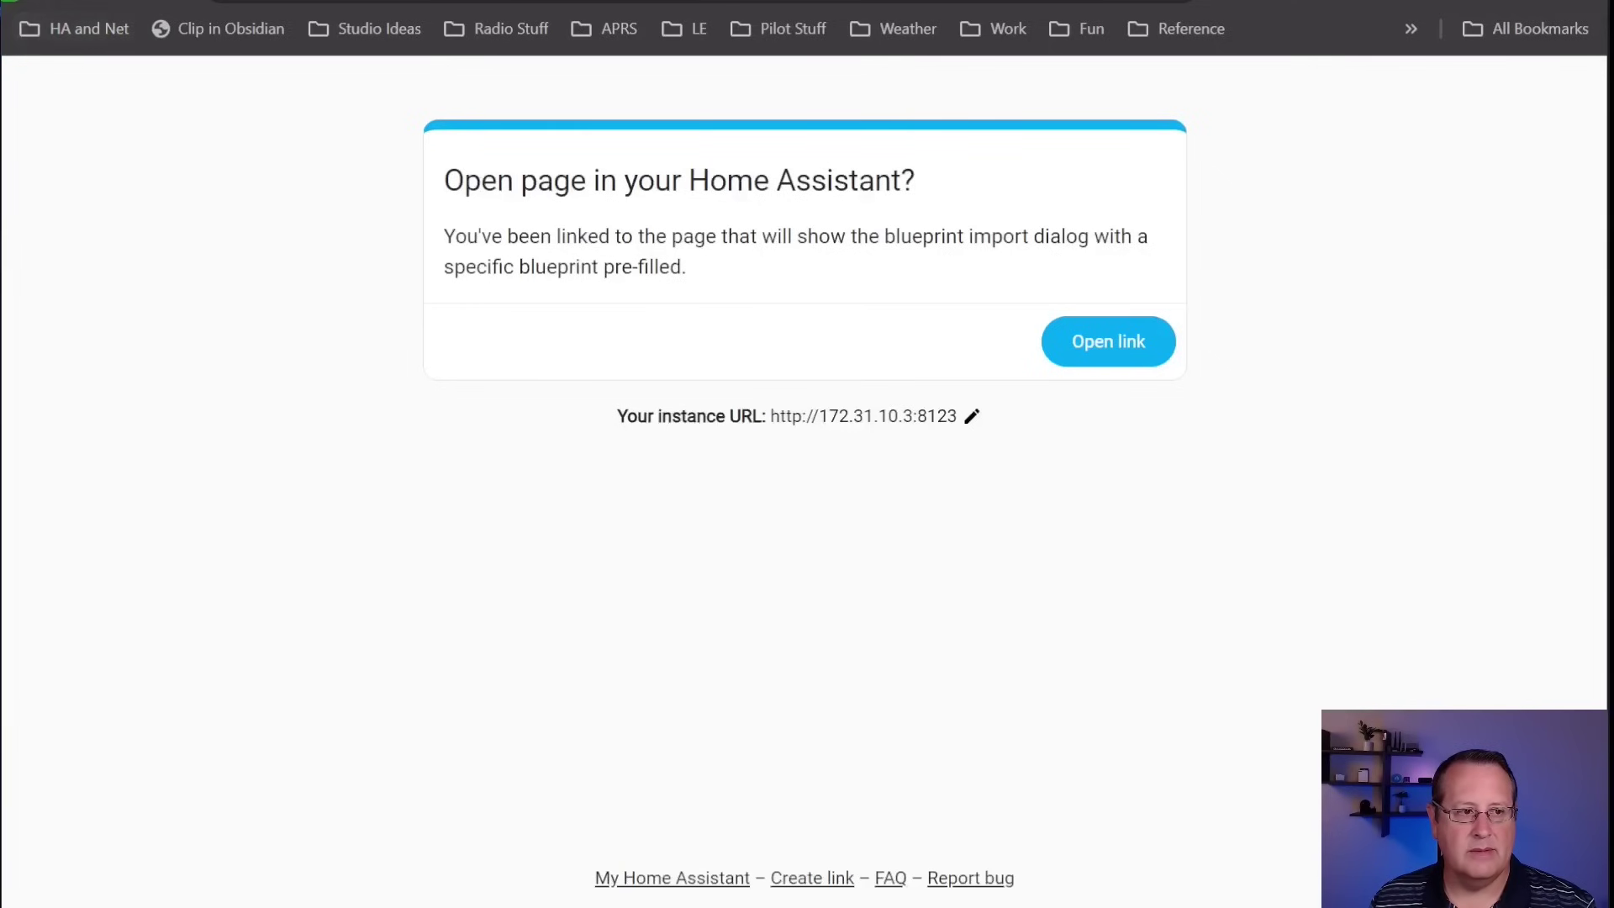
# - Copy the address of the Frigate Camera Notifications GitHub README
pyautogui.click(1009, 2)
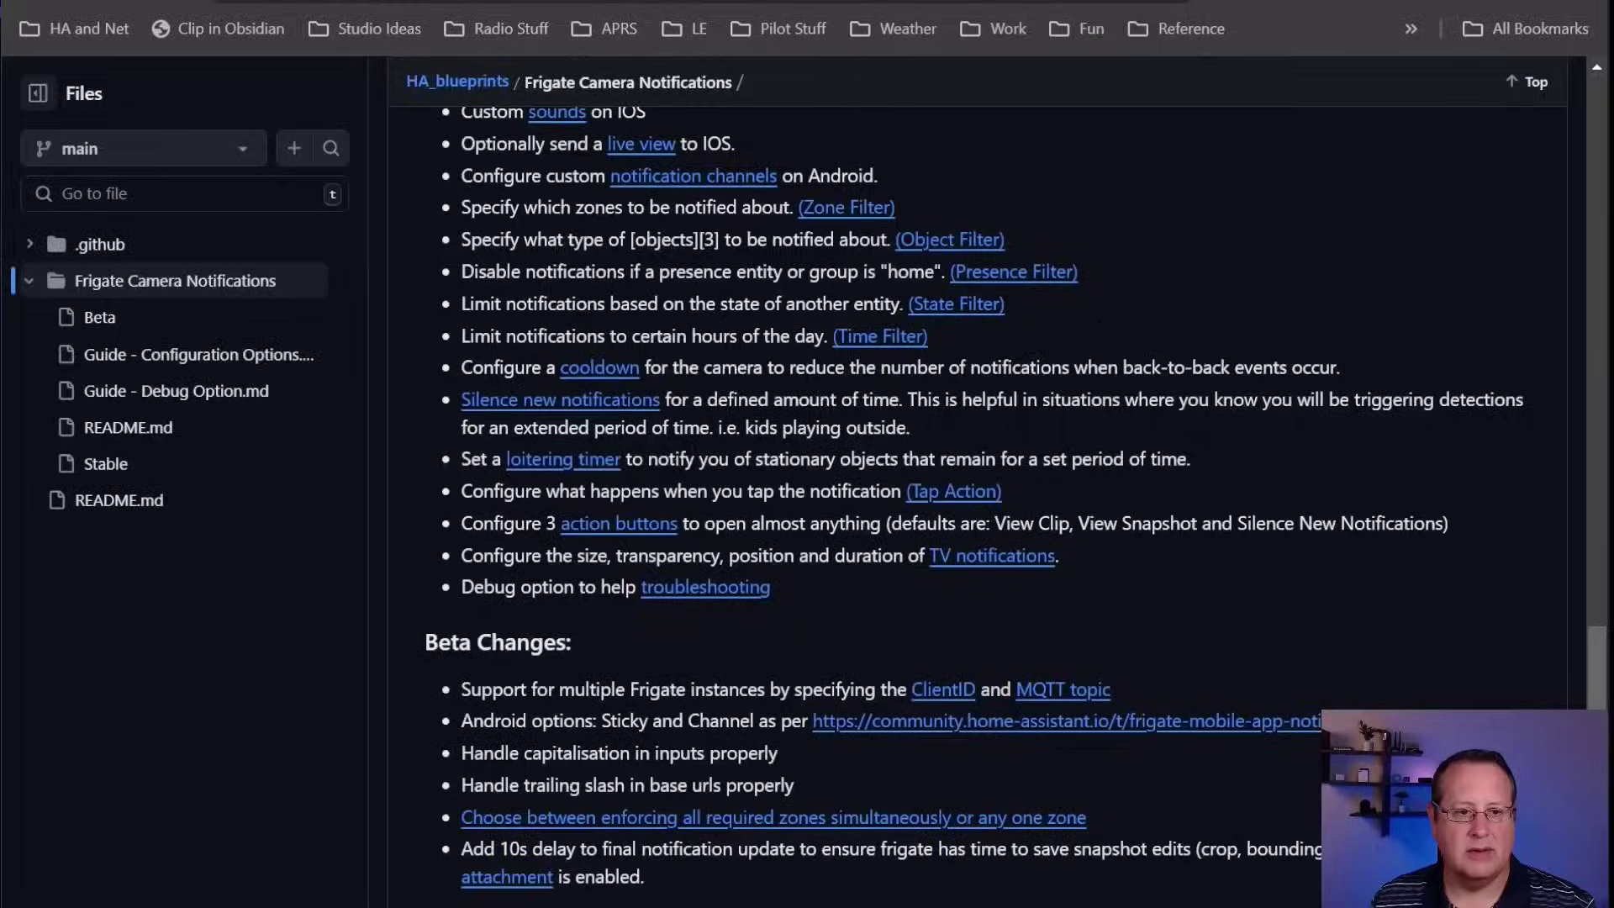
pyautogui.click(971, 2)
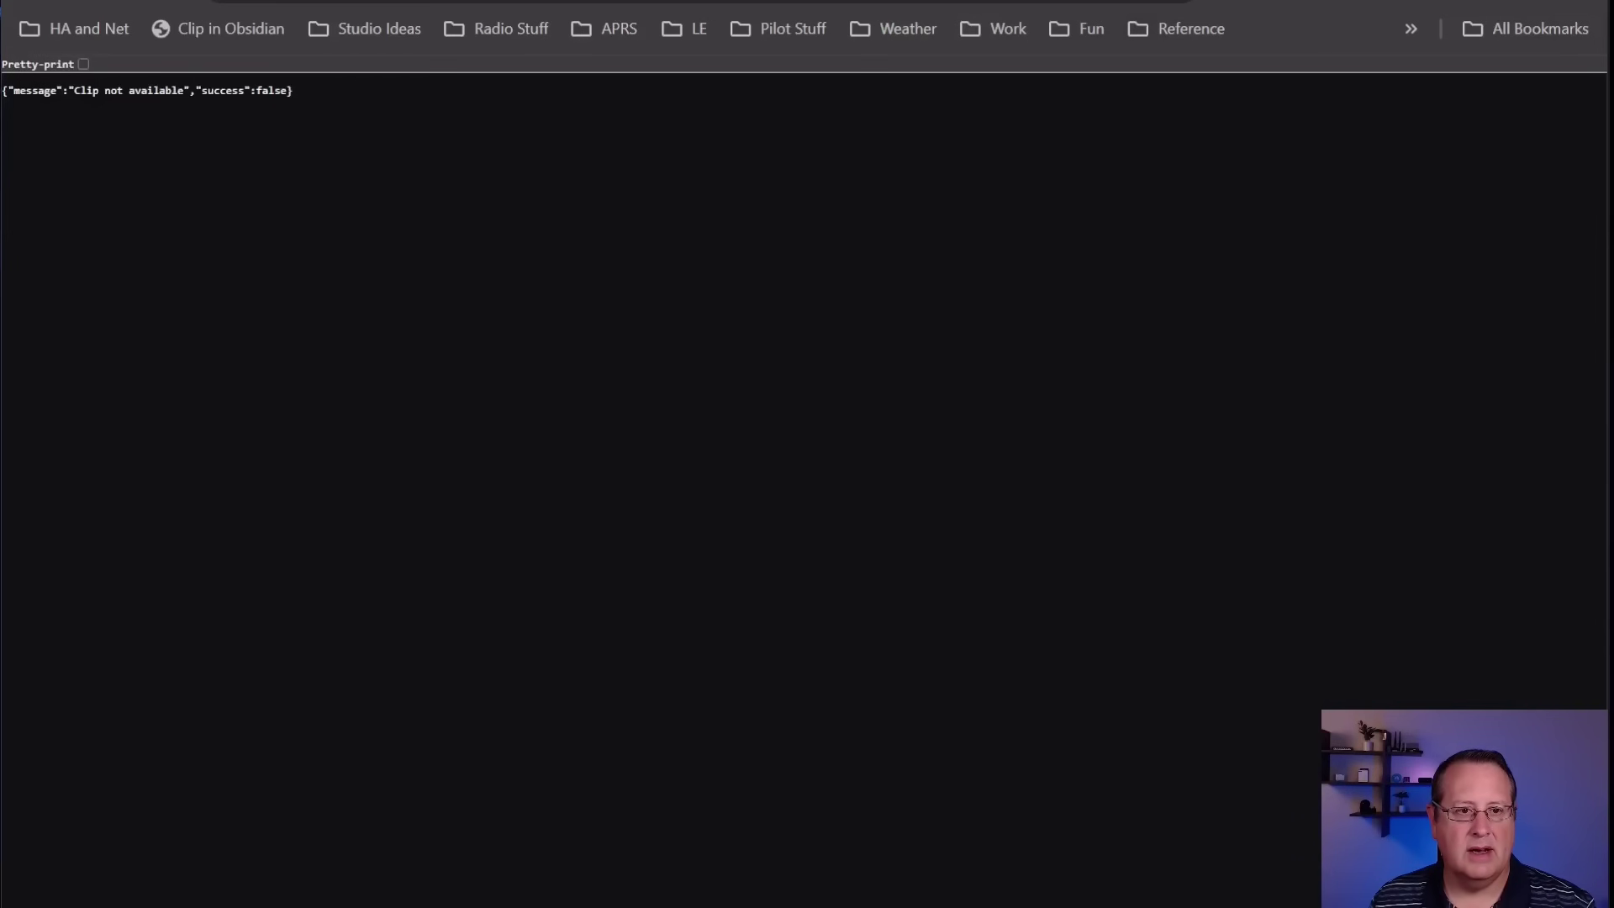
pyautogui.click(1008, 2)
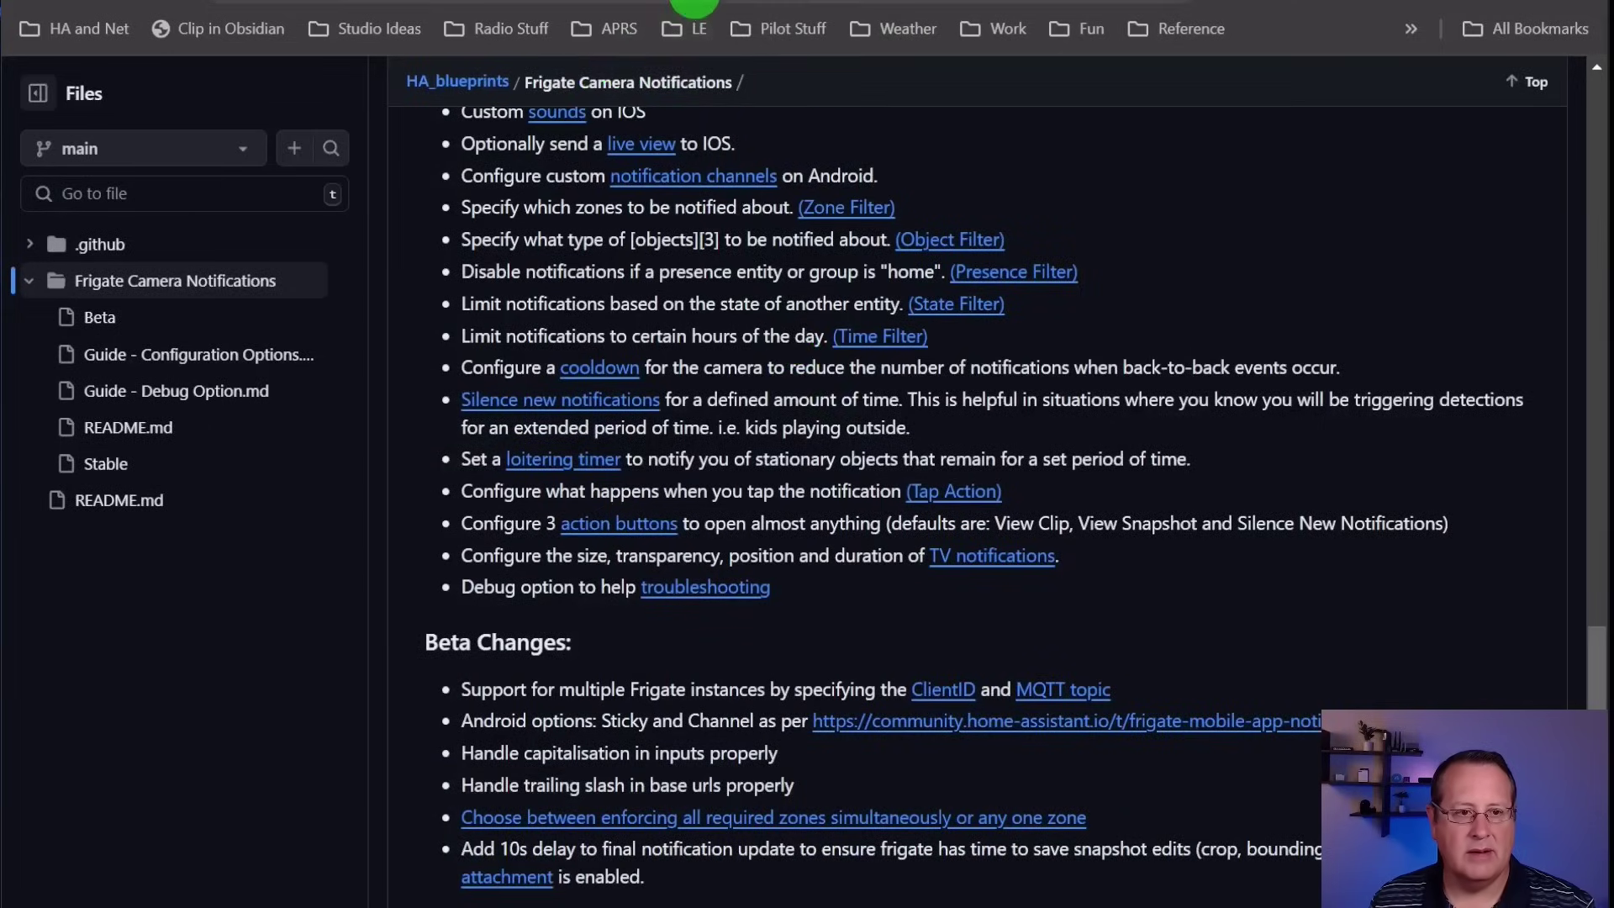
pyautogui.rightClick(694, 7)
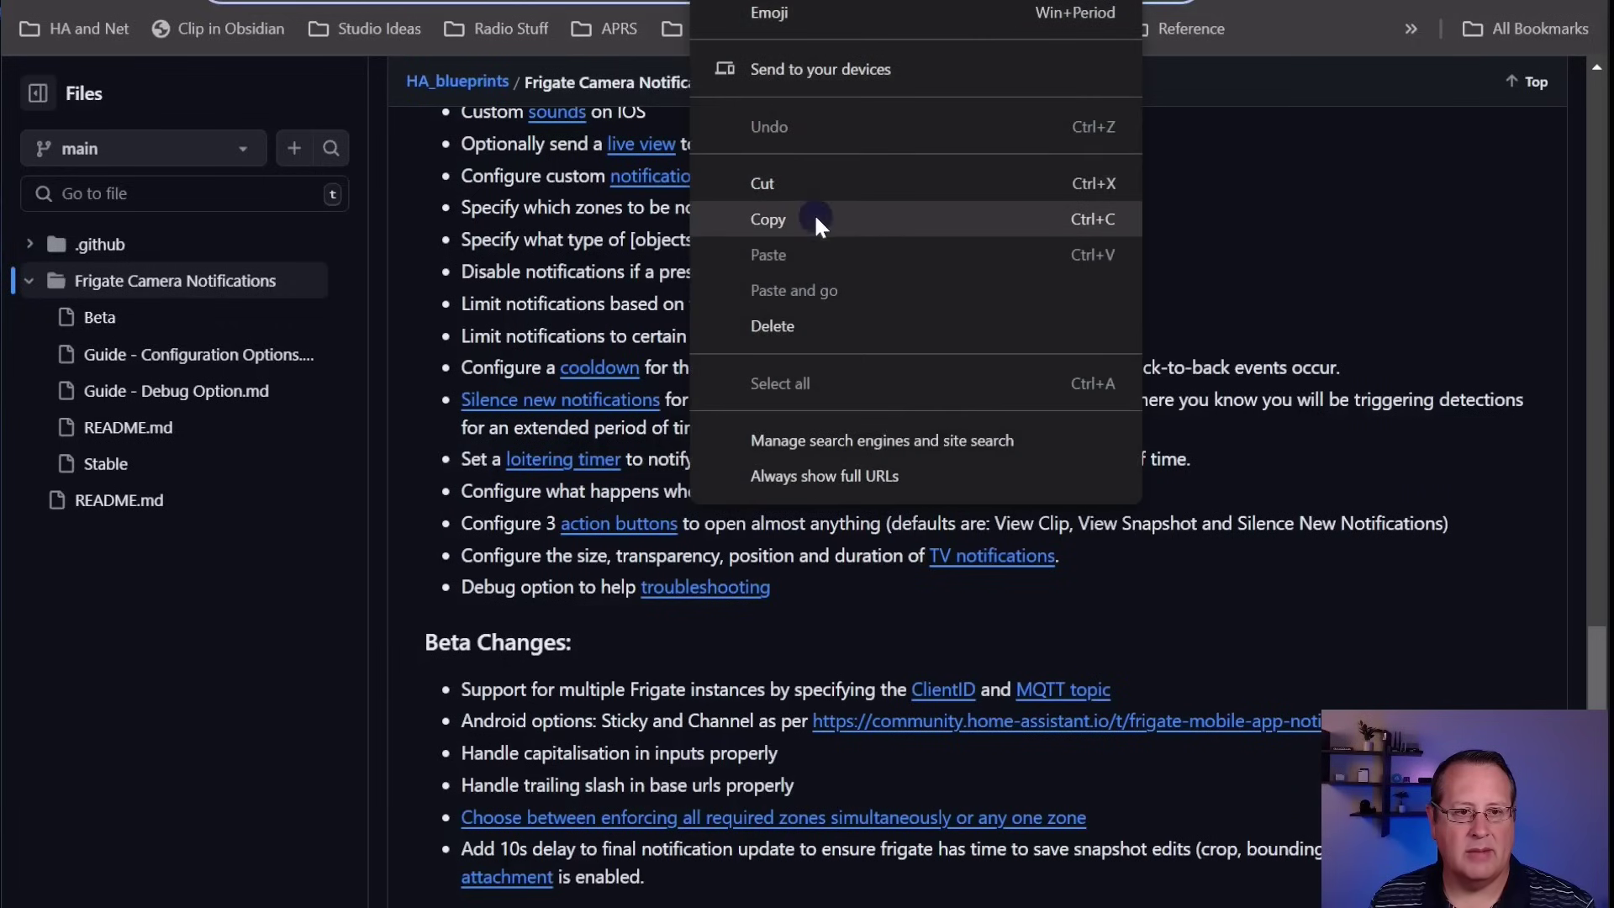
pyautogui.click(816, 220)
# - Start a new blueprint import from Home Assistant's blueprints list
pyautogui.click(756, 1)
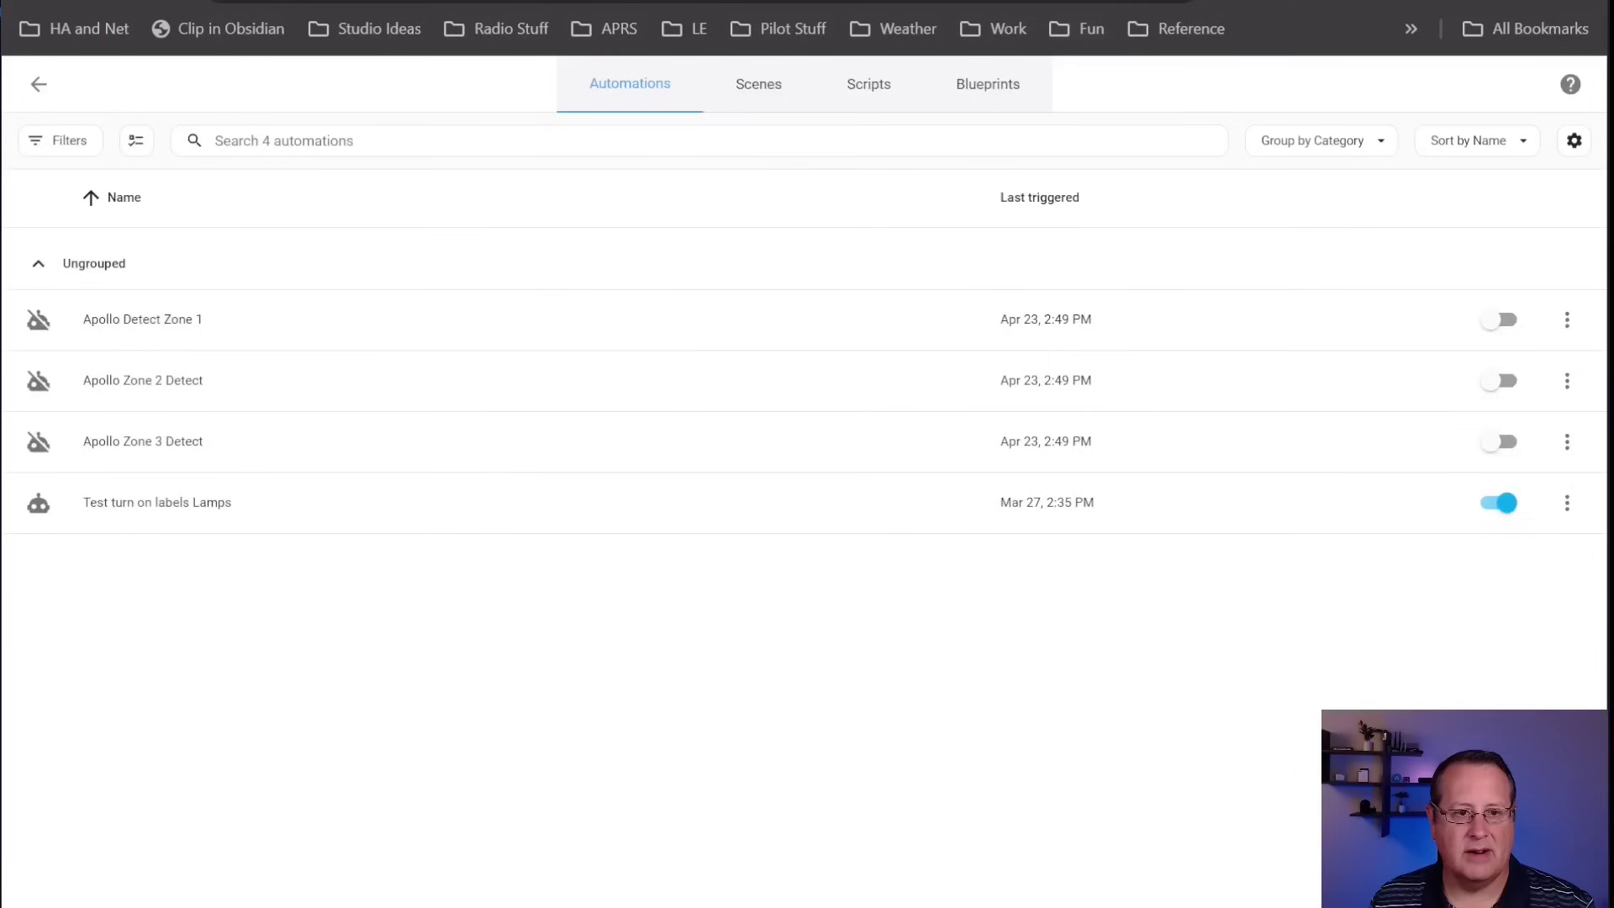
pyautogui.click(982, 90)
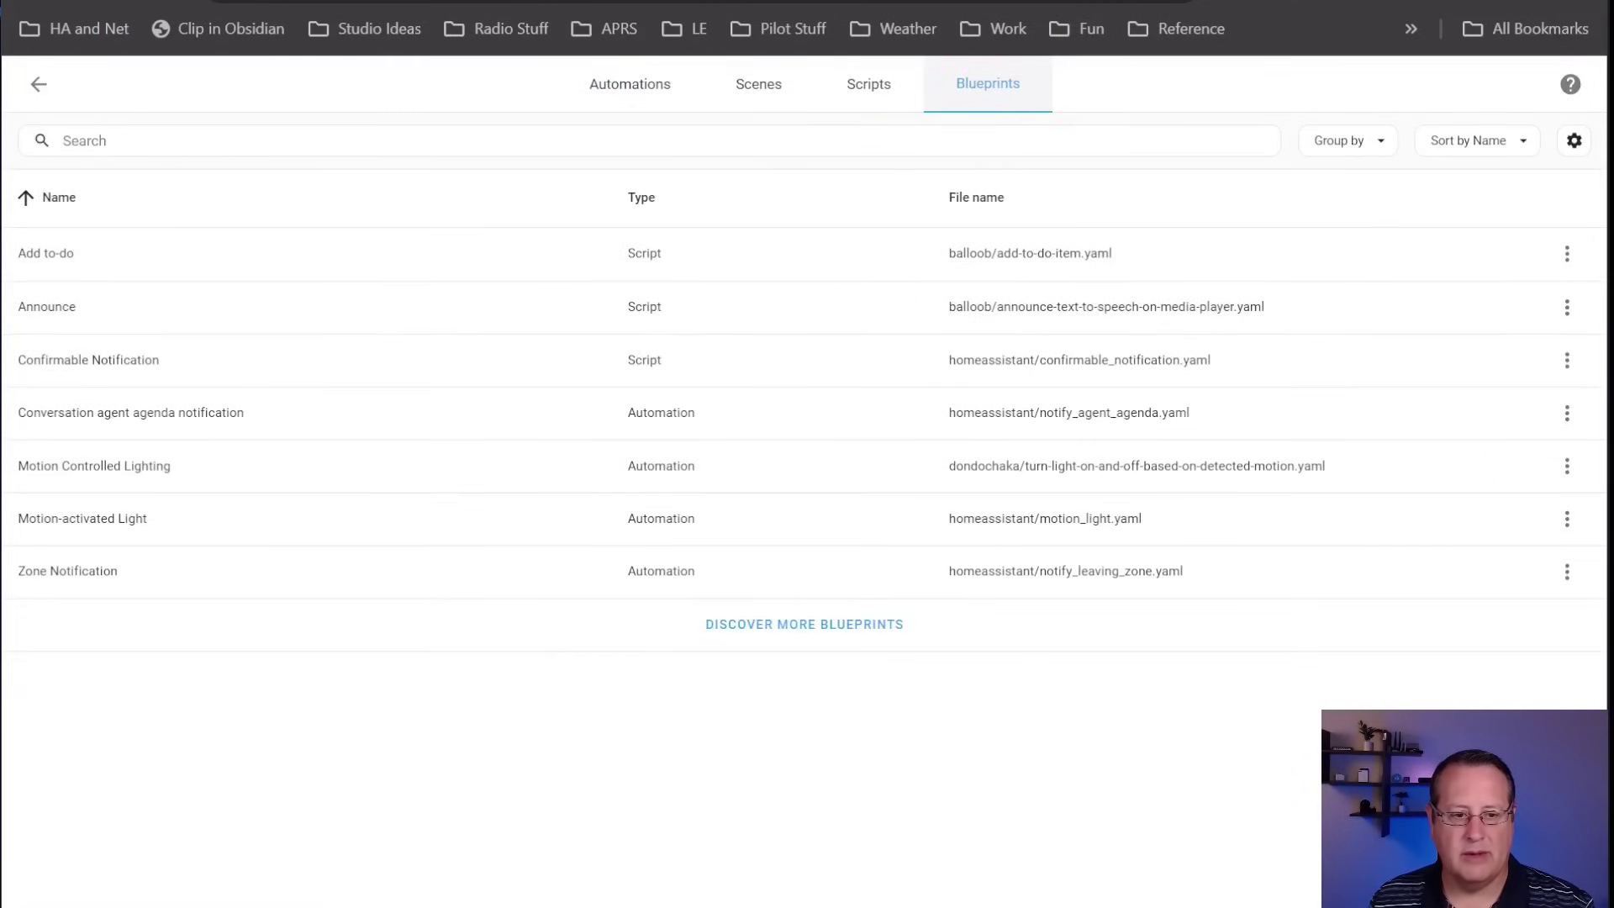
pyautogui.click(1497, 870)
pyautogui.rightClick(624, 537)
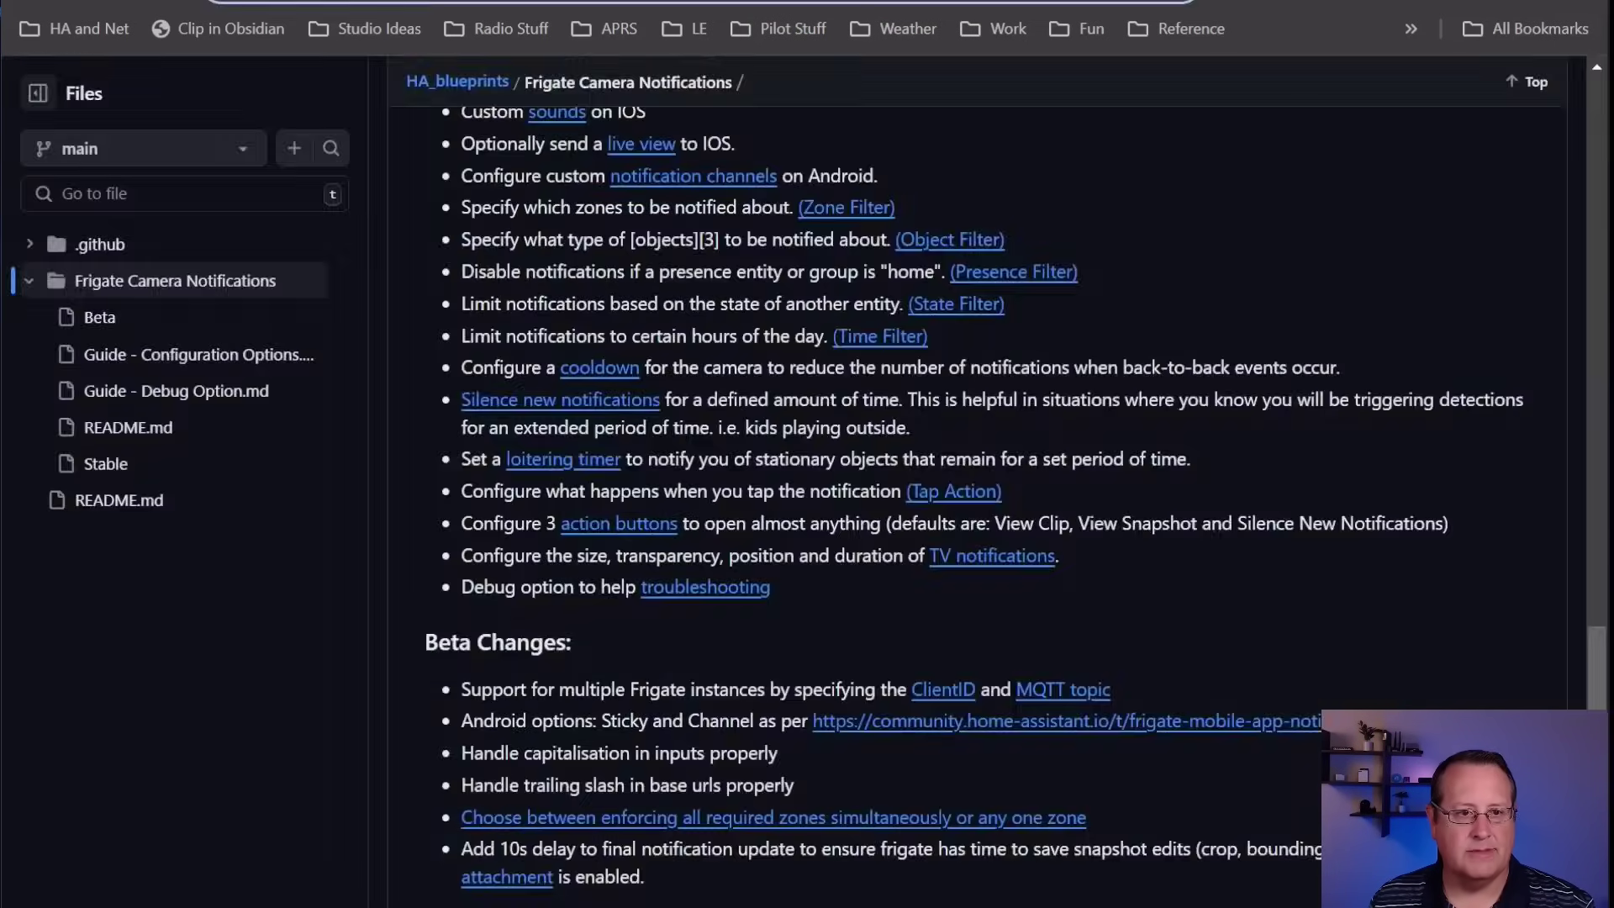
# - Open the Stable blueprint file on GitHub and copy its address
pyautogui.scroll(15, 836, 515)
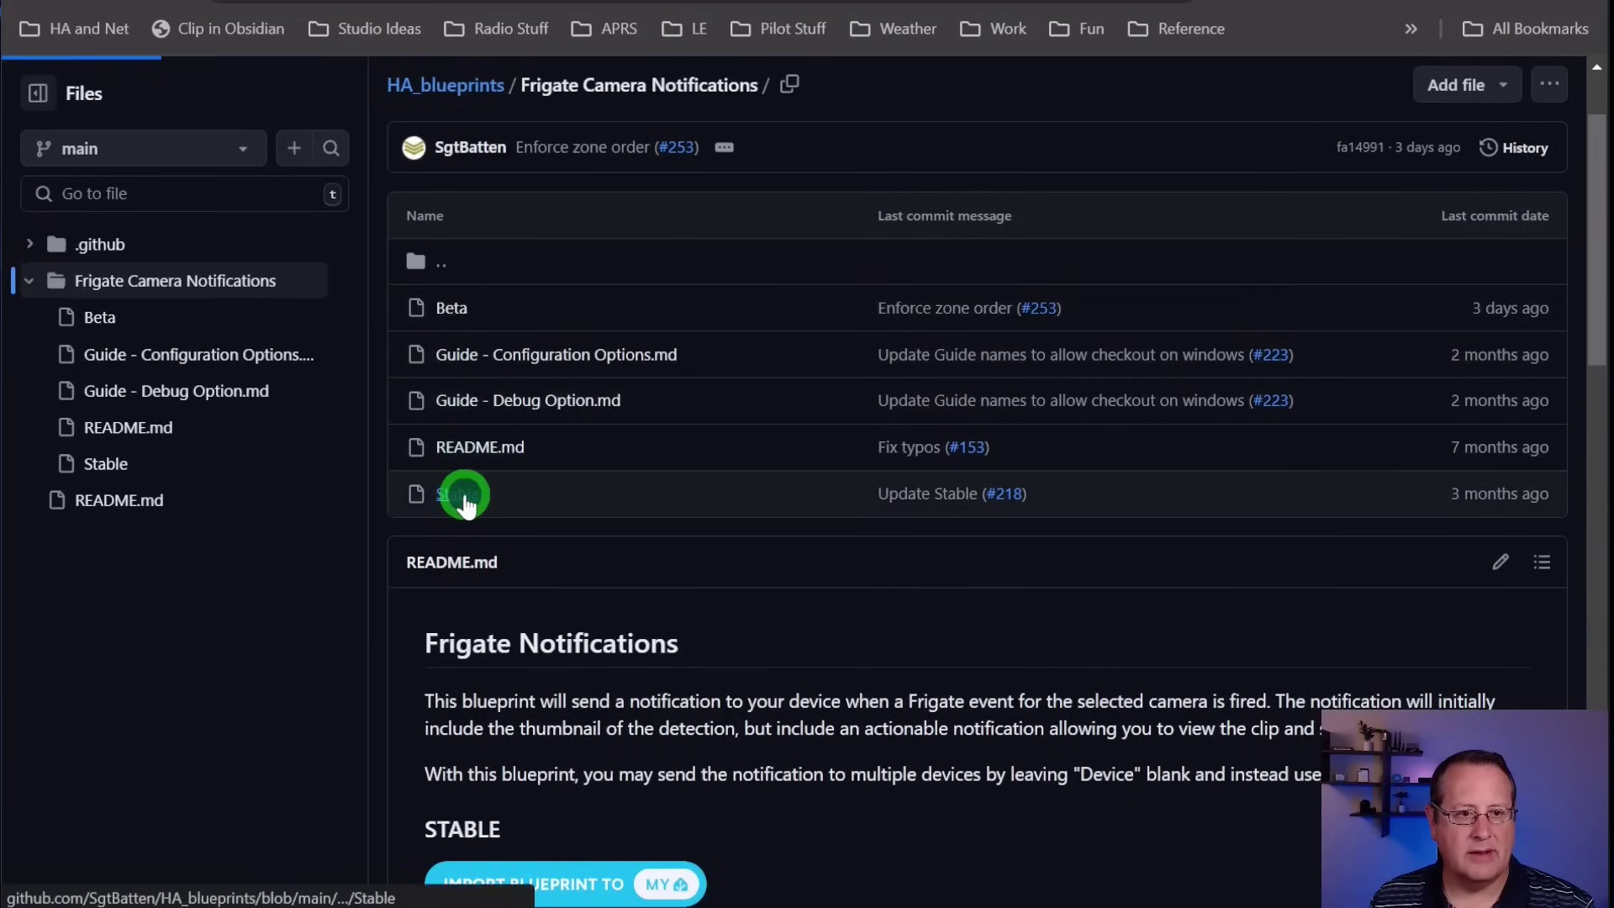
pyautogui.click(458, 494)
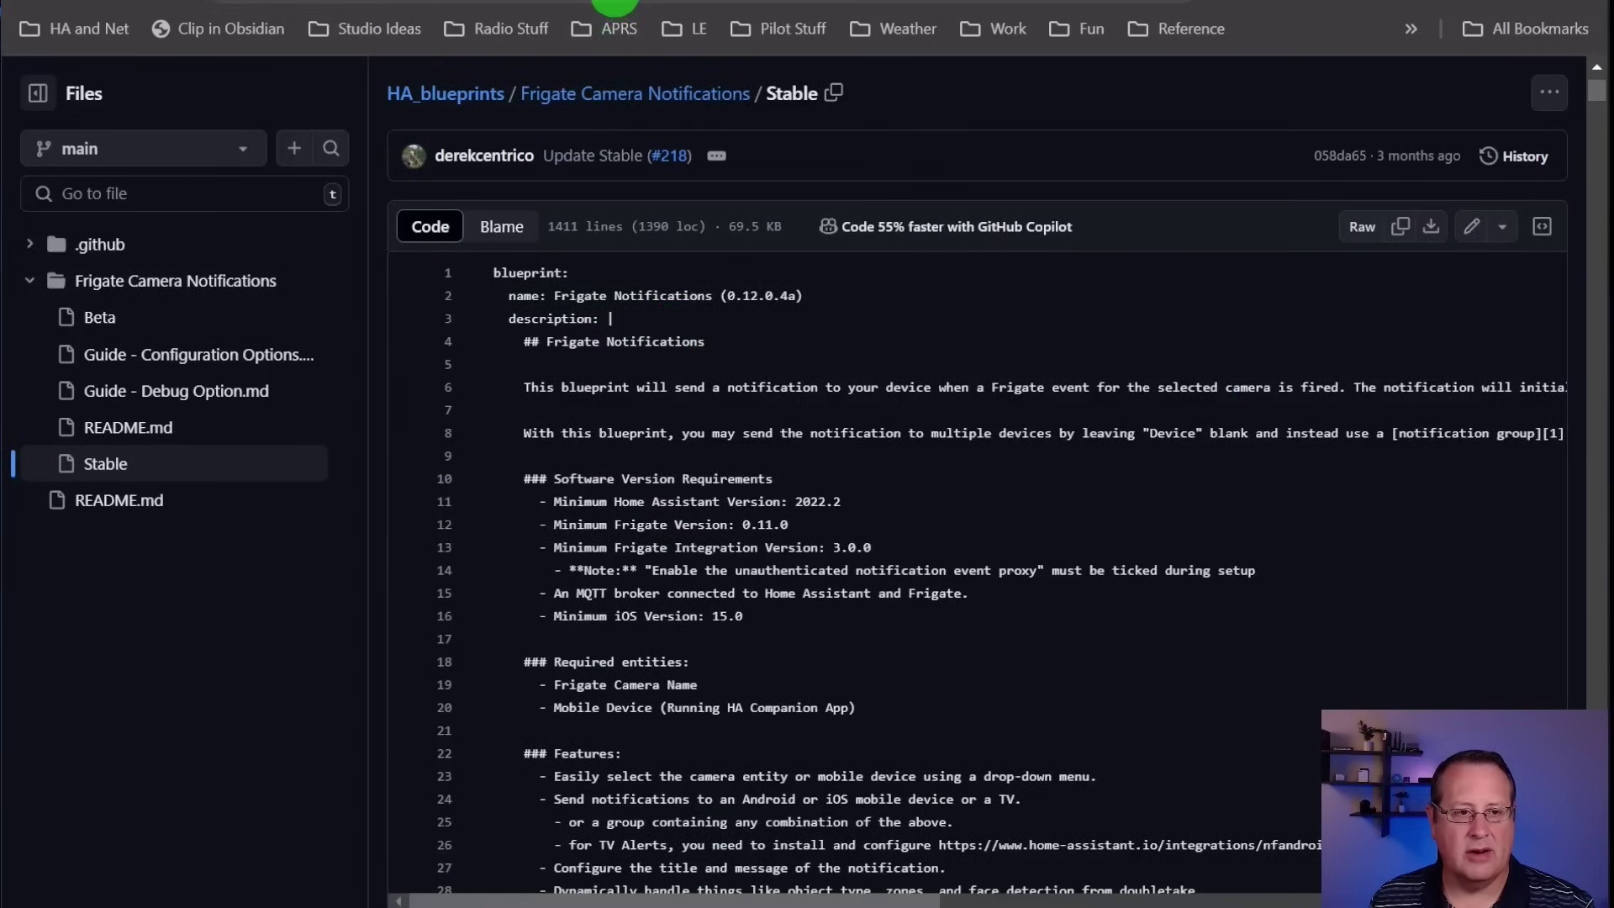
pyautogui.rightClick(622, 1)
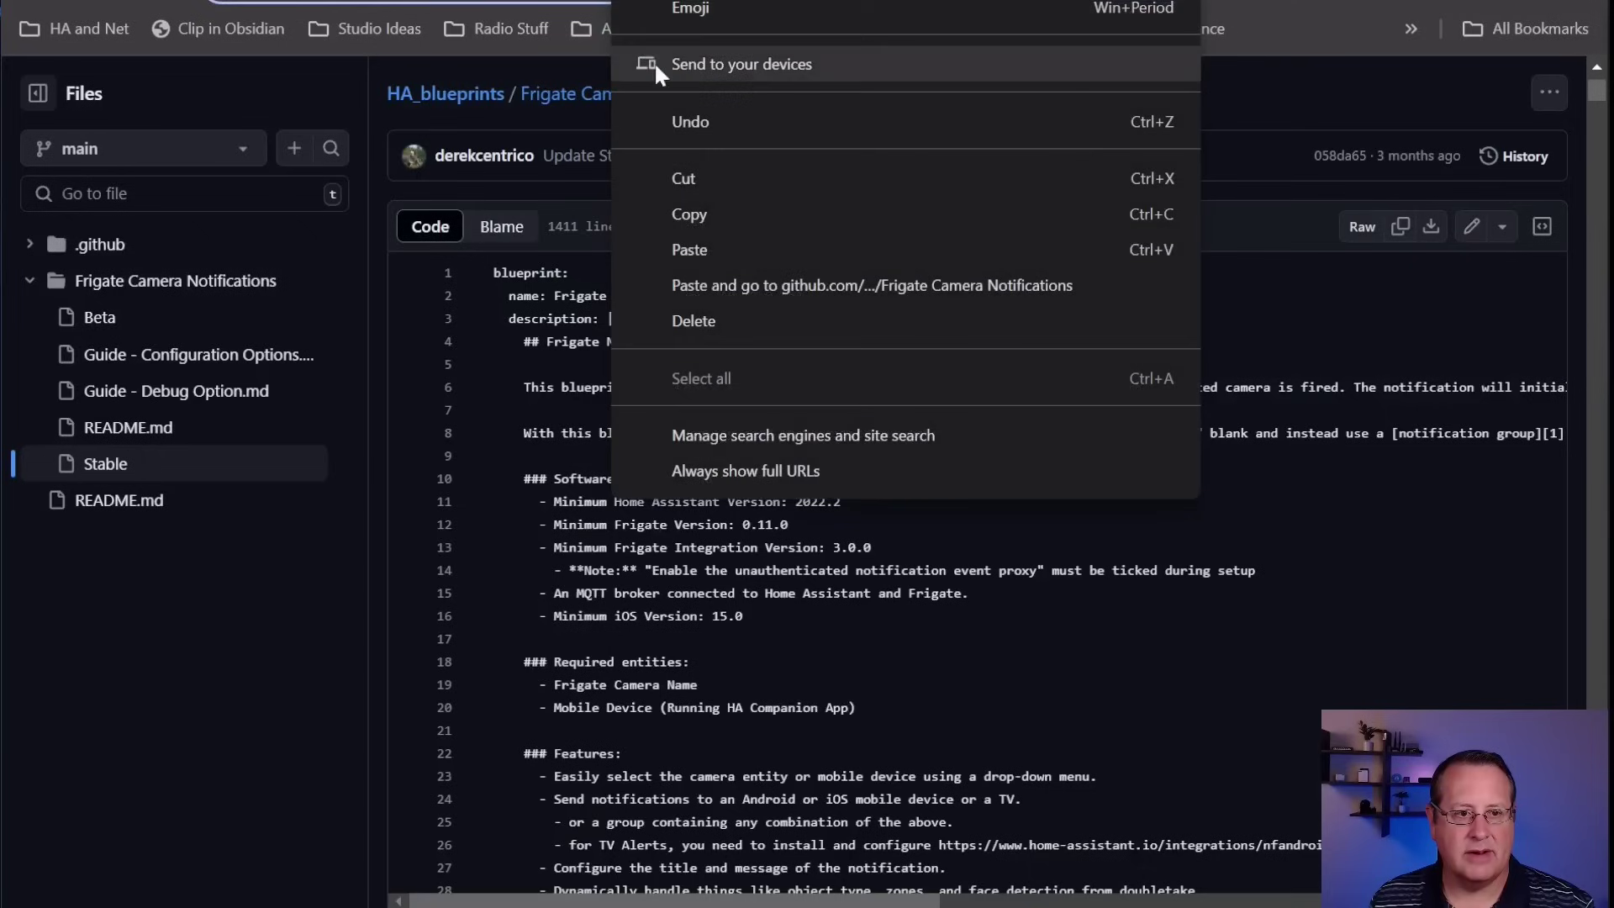
pyautogui.click(698, 208)
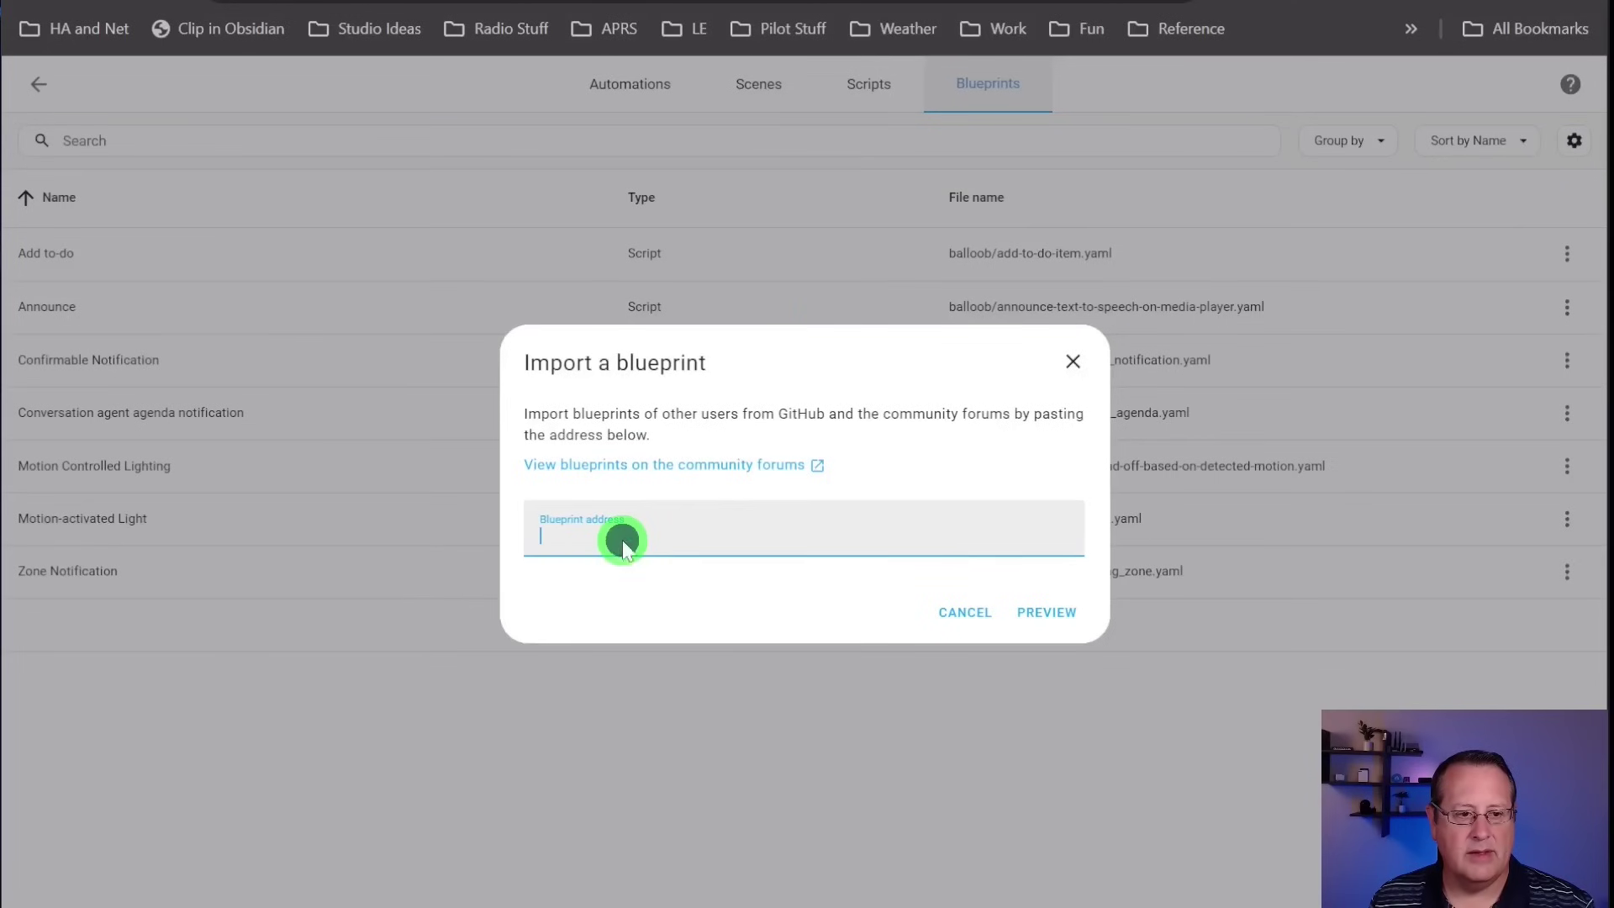
# - Paste the Stable blueprint's GitHub address as plain text, preview it, and import Frigate Notifications (0.12.0.4a)
pyautogui.rightClick(623, 539)
pyautogui.click(717, 827)
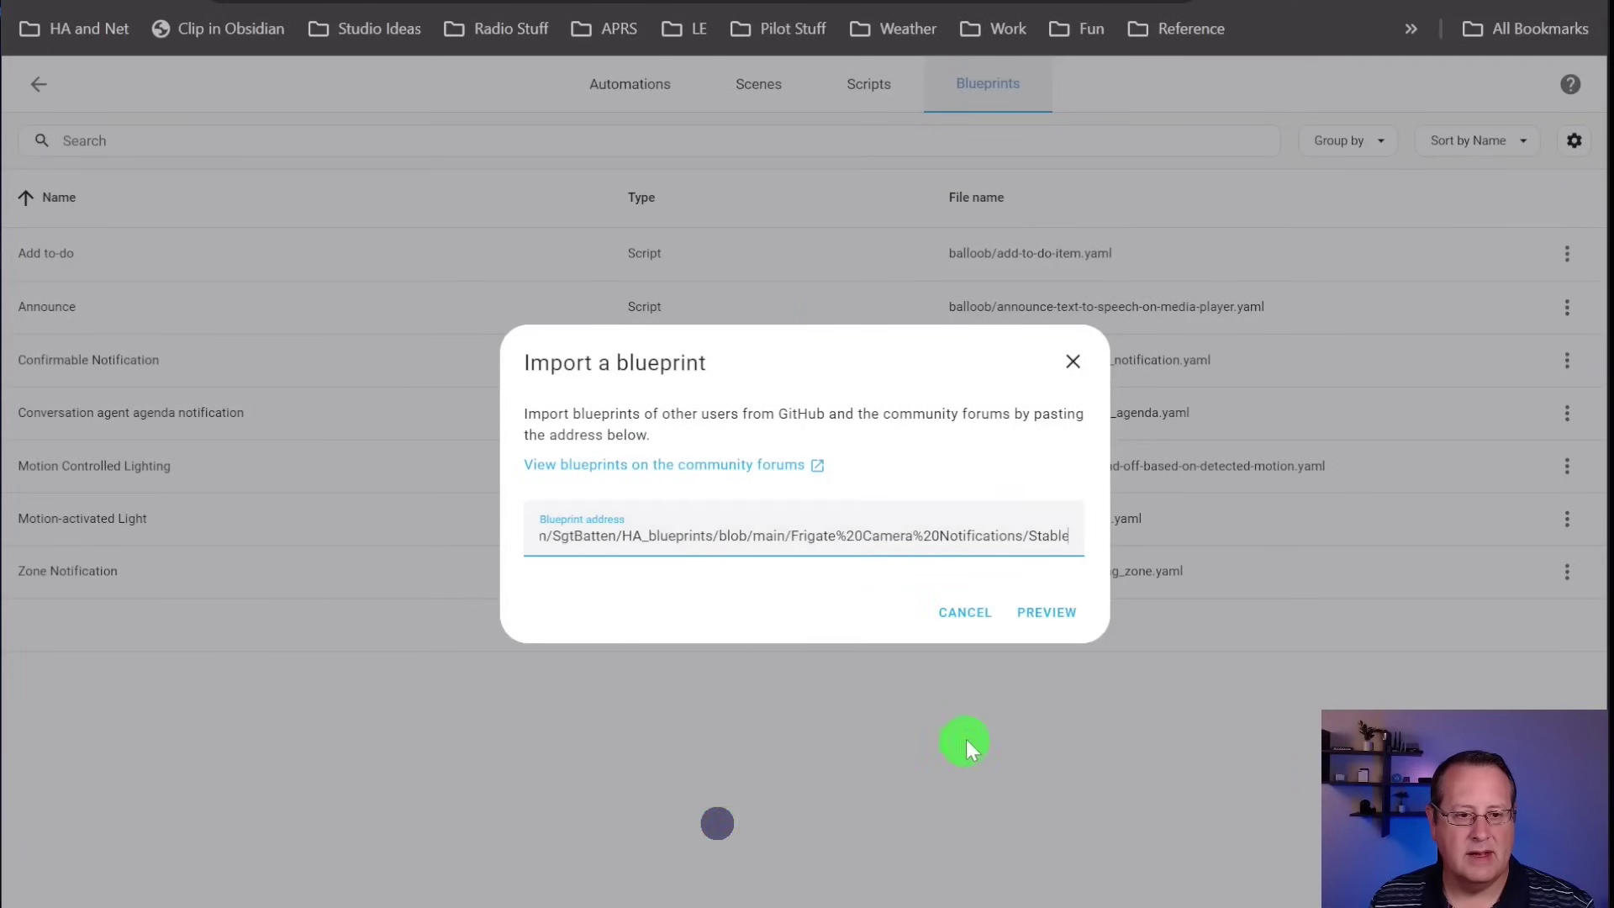
pyautogui.click(1054, 614)
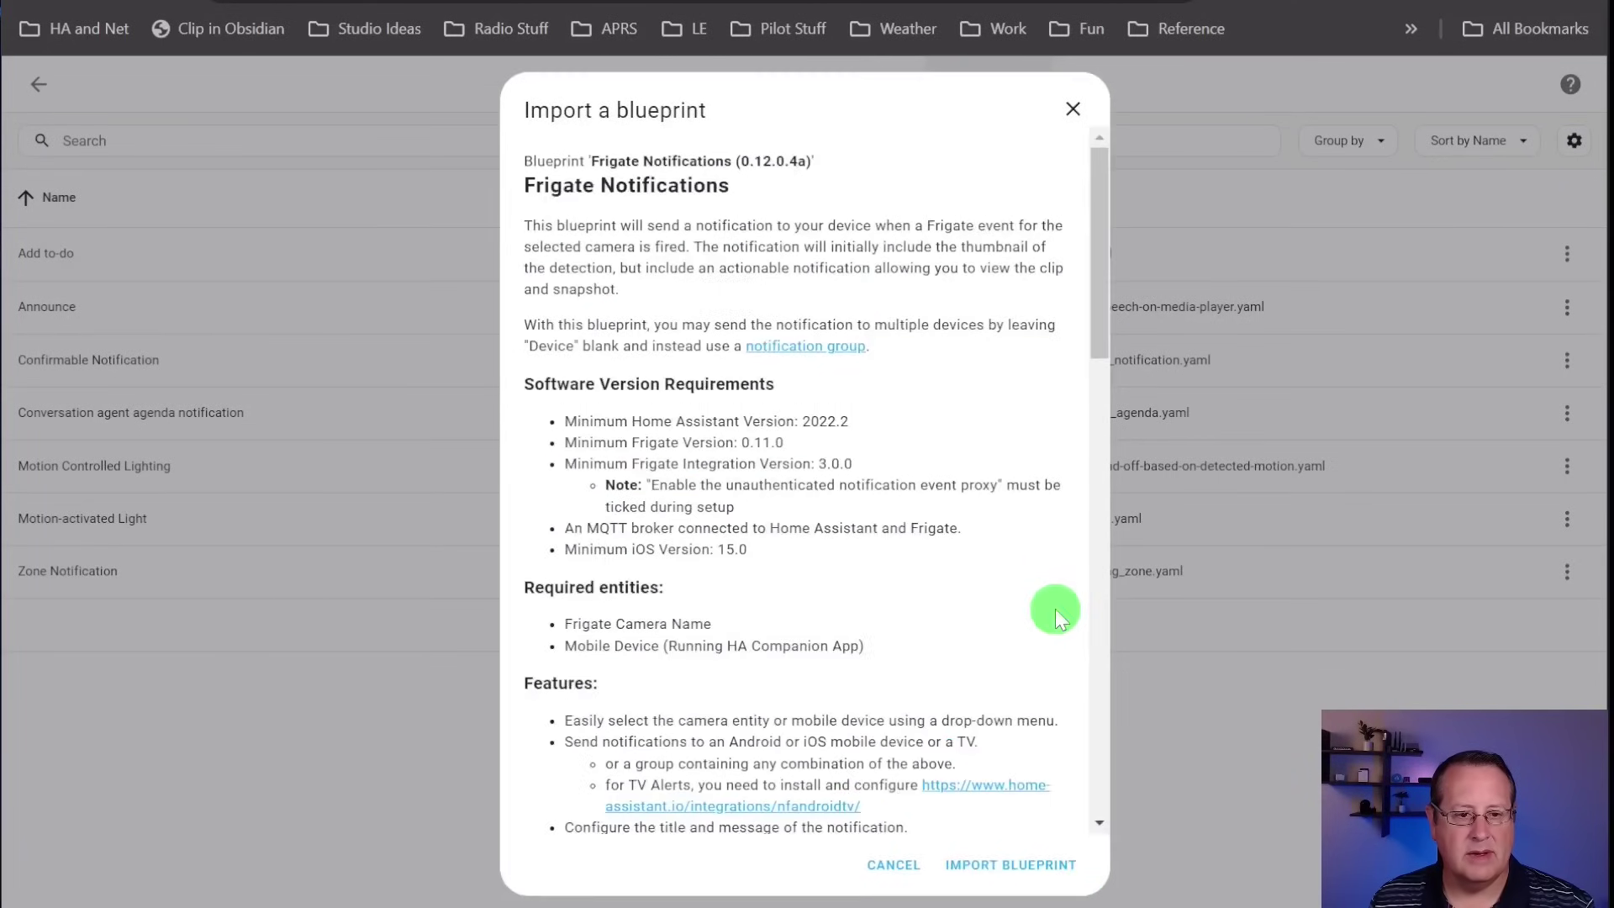
pyautogui.scroll(-15, 732, 456)
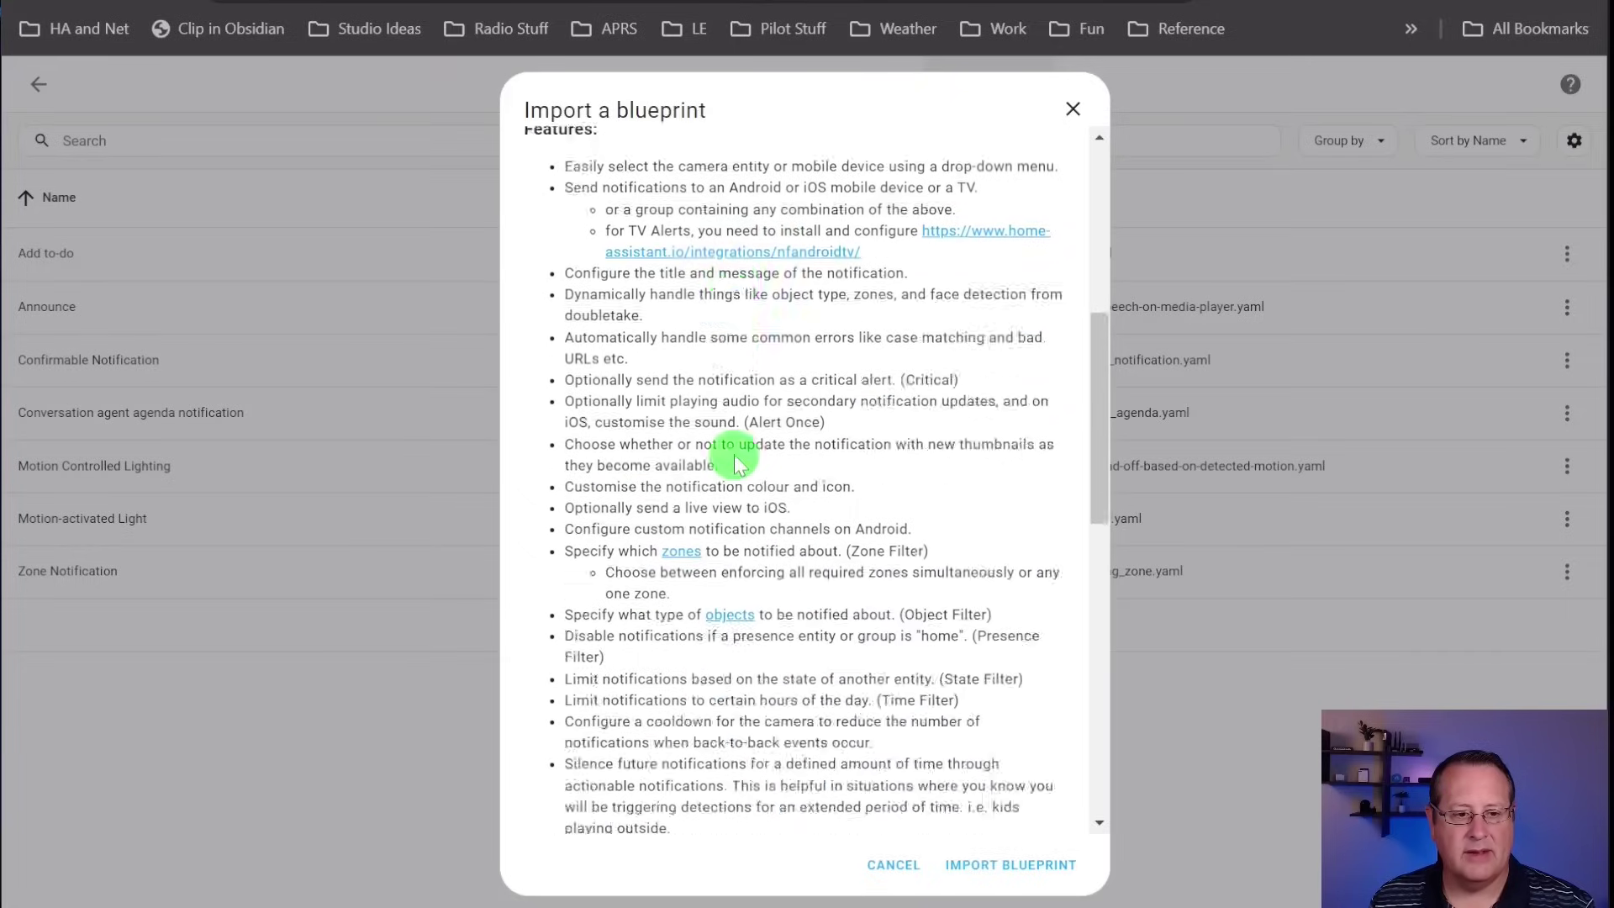
pyautogui.scroll(15, 732, 467)
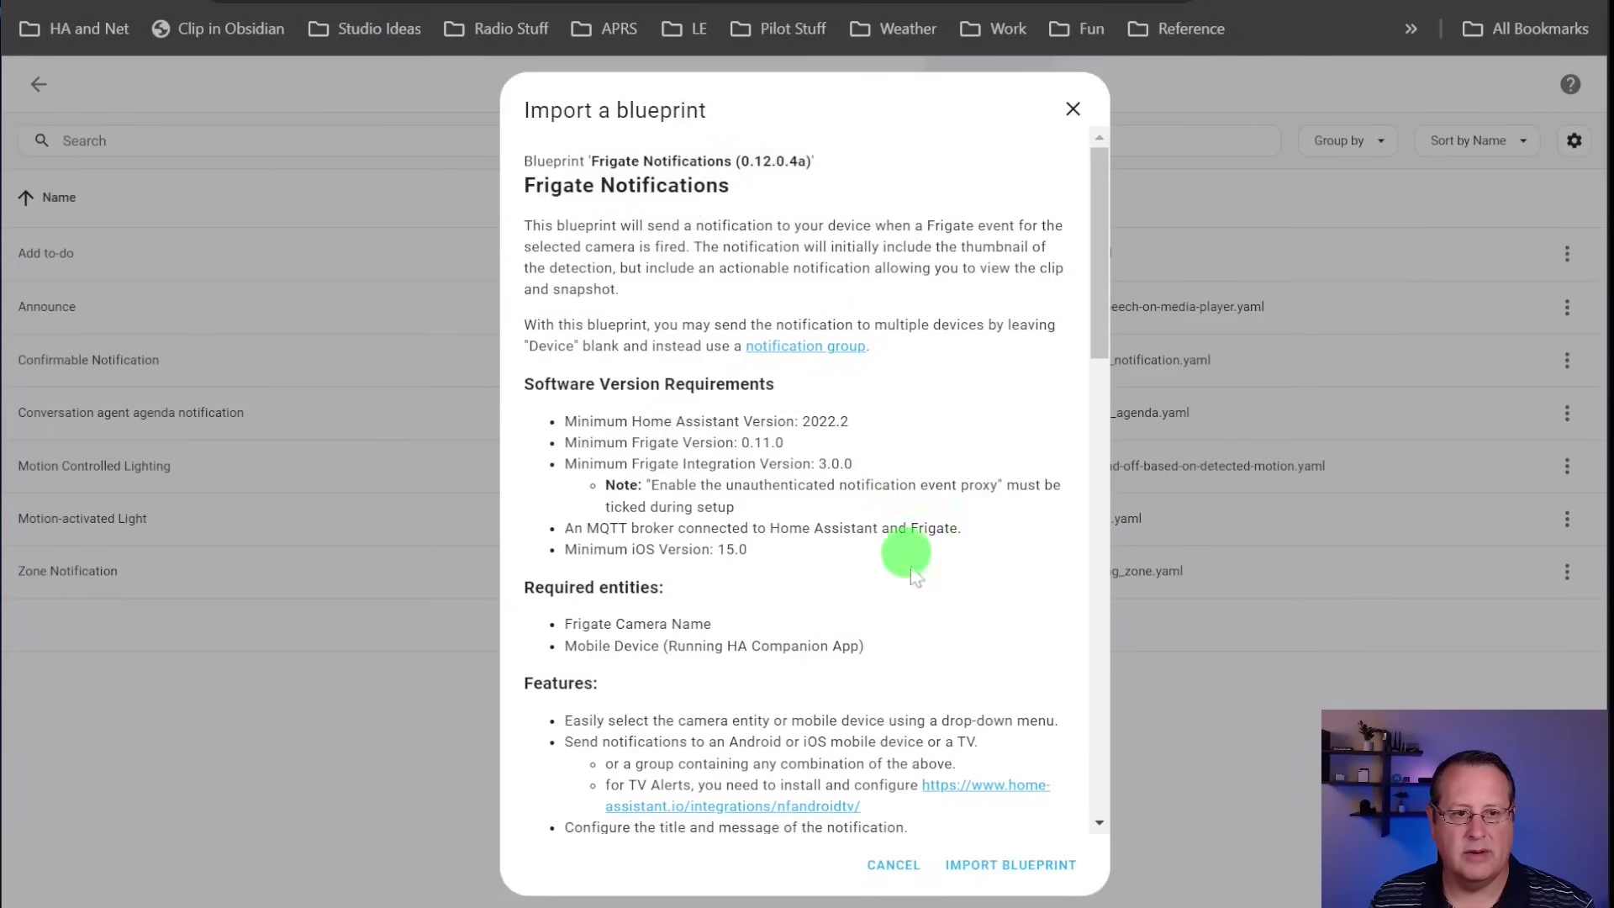
pyautogui.click(1046, 866)
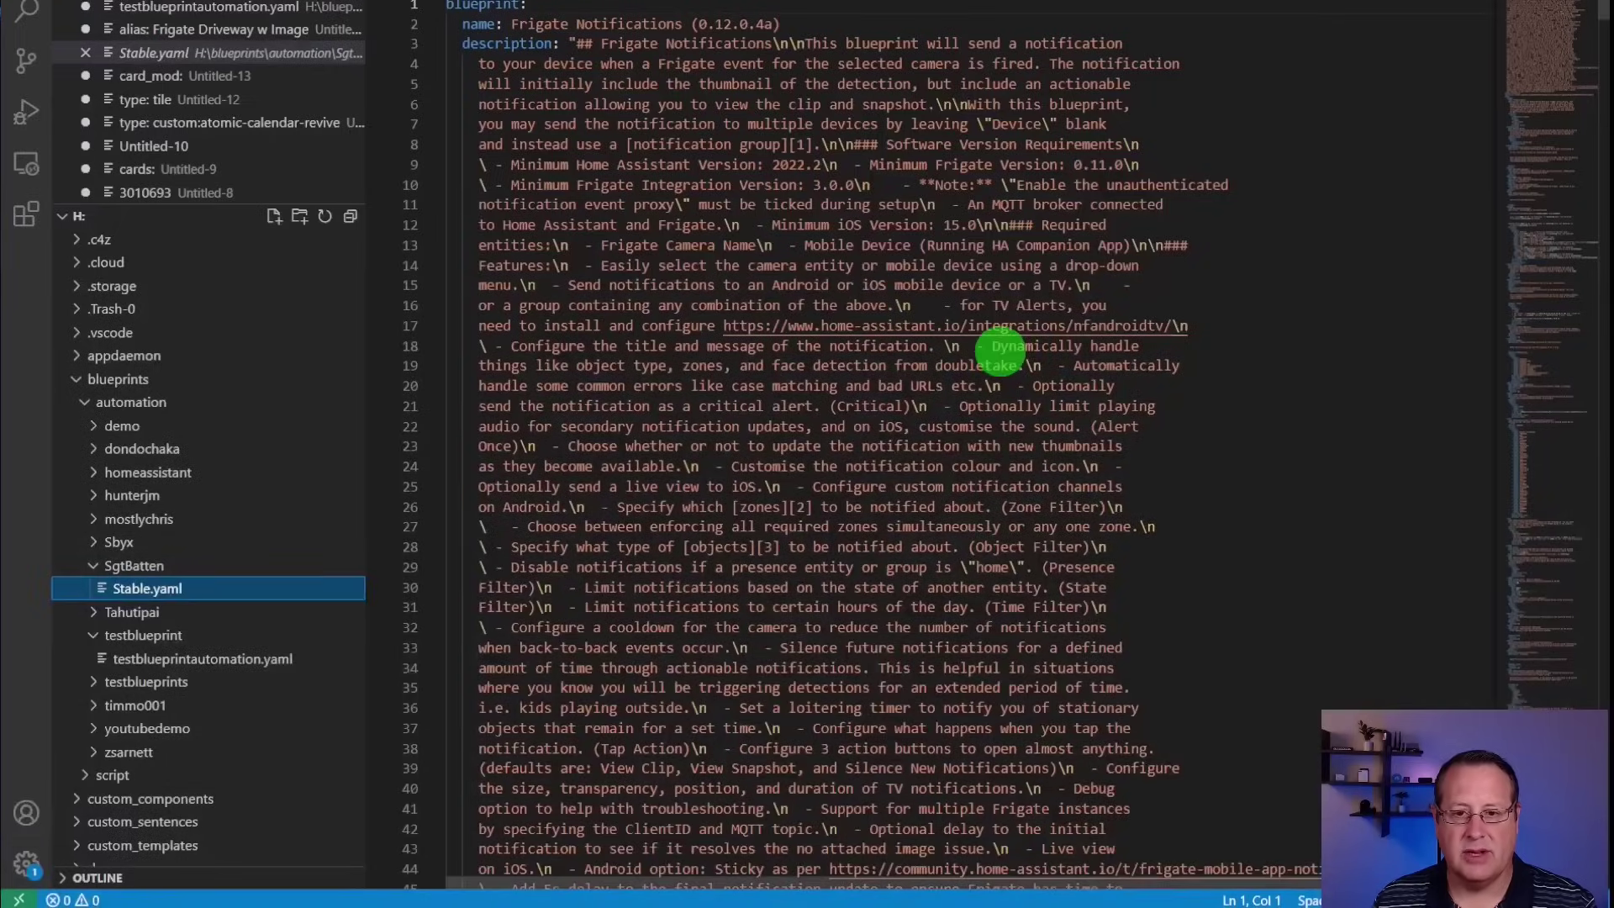
pyautogui.scroll(-5, 1000, 351)
pyautogui.moveTo(1547, 42); pyautogui.dragTo(1571, 723)
pyautogui.scroll(-5, 925, 437)
pyautogui.scroll(20, 924, 437)
pyautogui.scroll(20, 1127, 96)
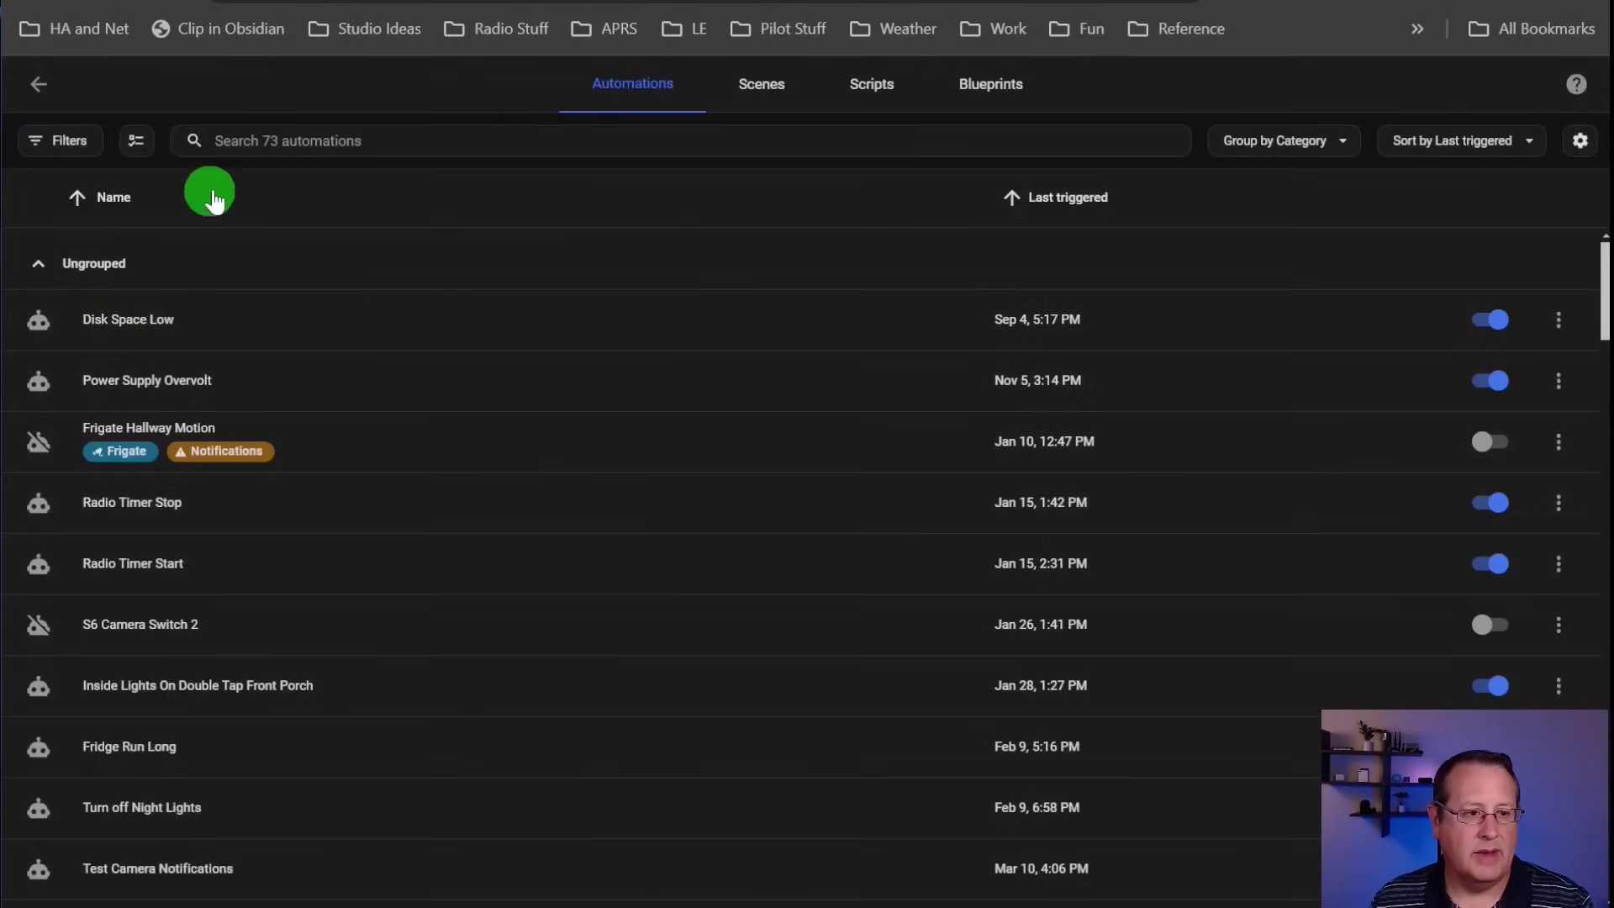
# - Filter automations by 'fri' and view Frigate East Side w Image in YAML
pyautogui.click(280, 141)
pyautogui.write('fri')
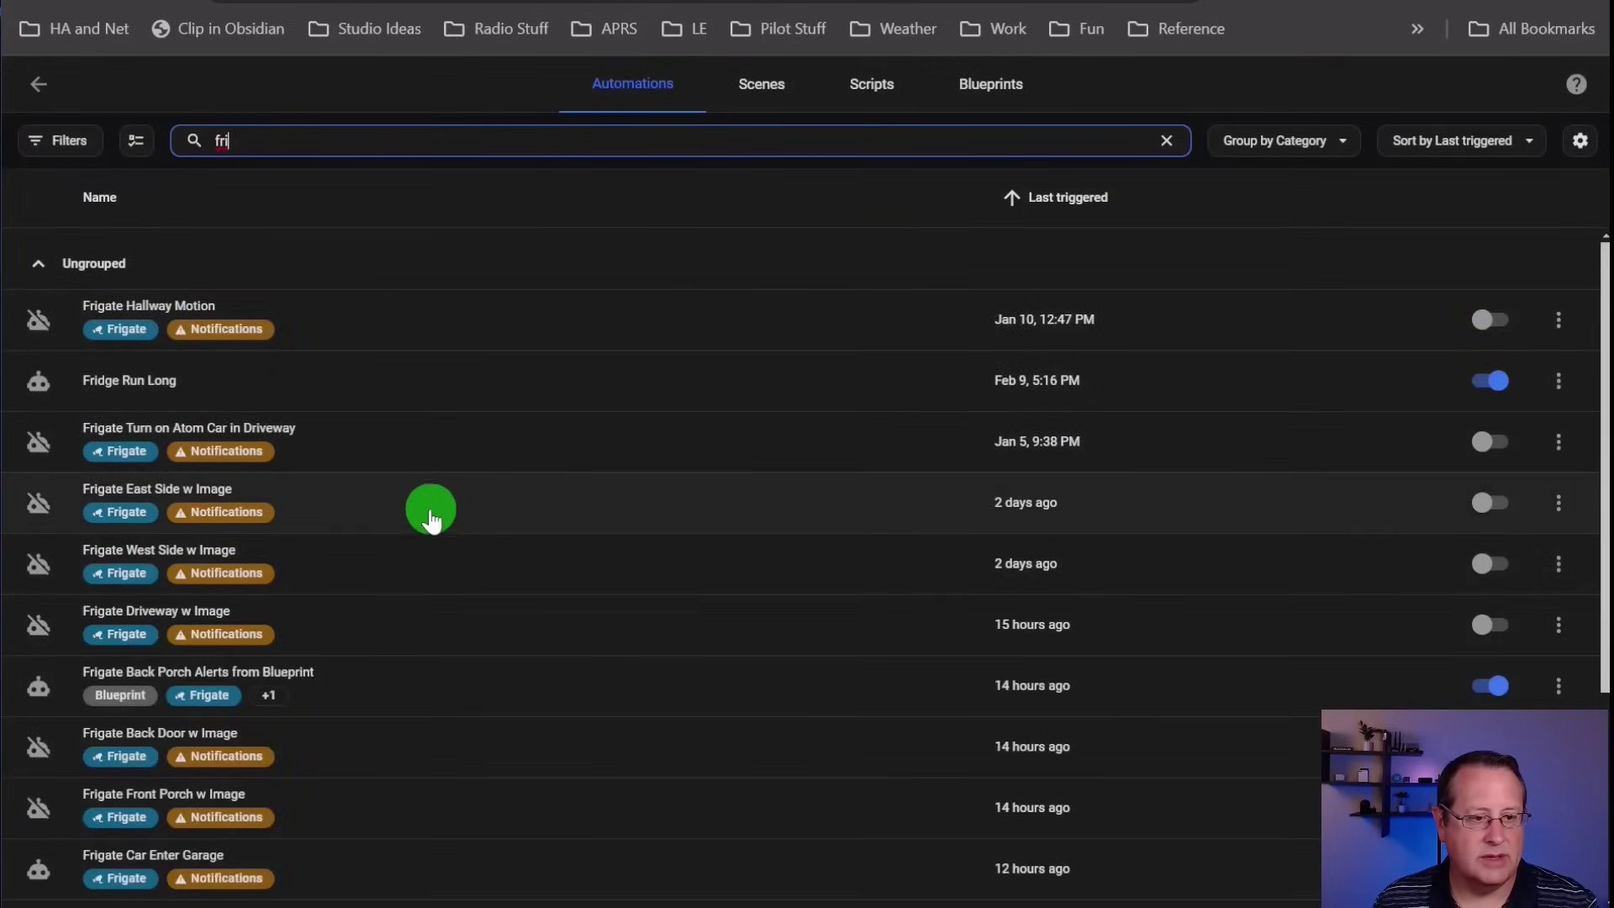
pyautogui.click(808, 492)
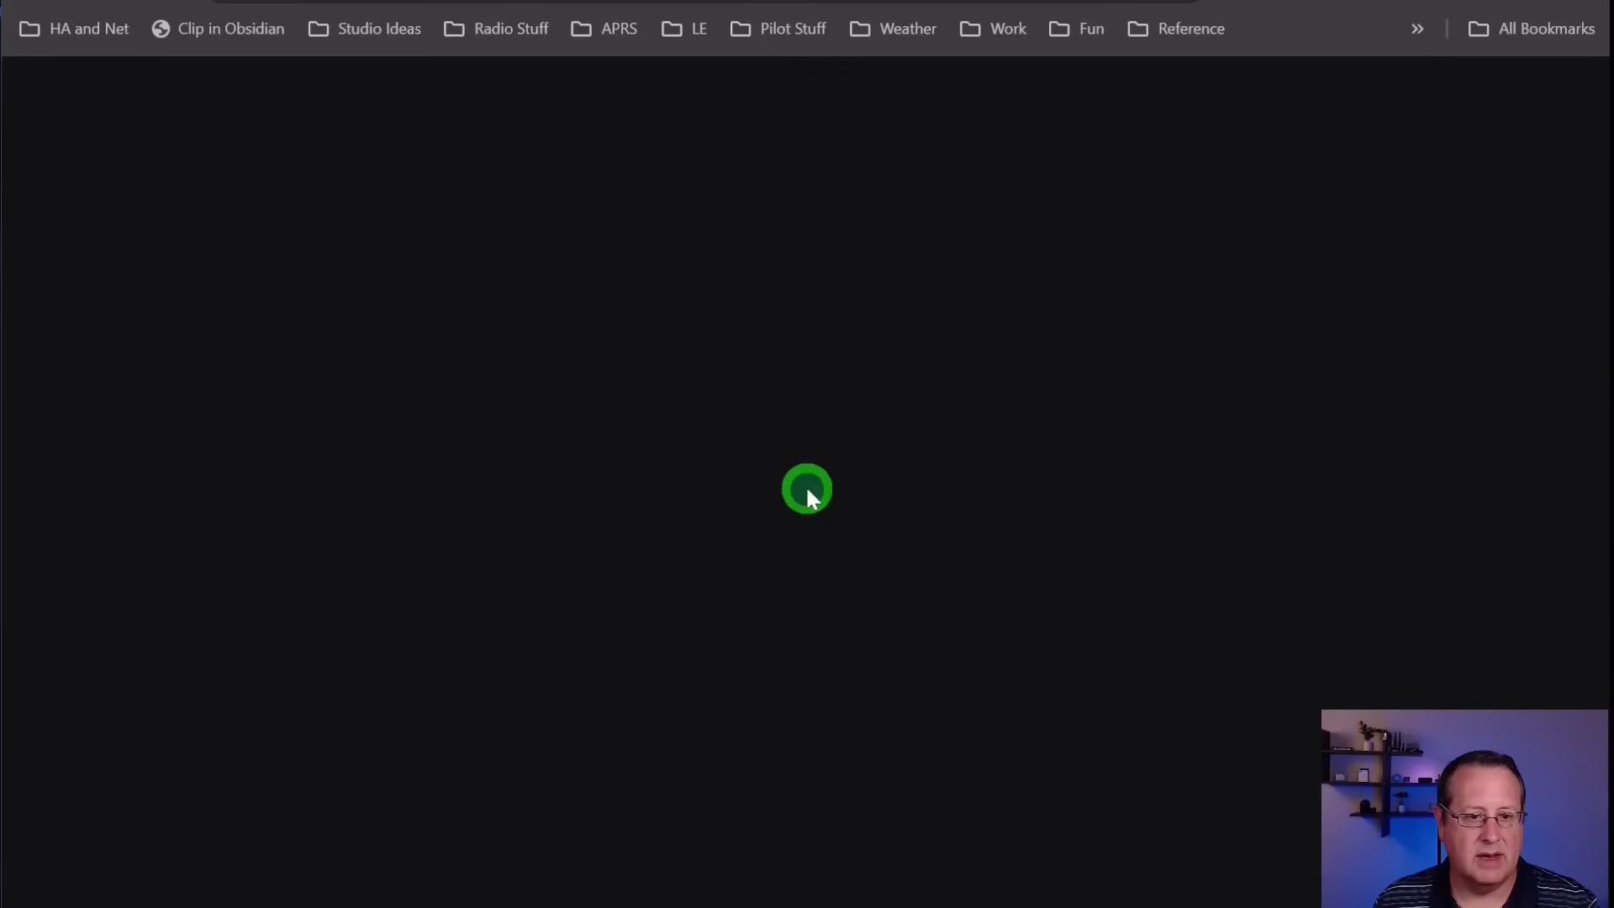
pyautogui.click(1577, 84)
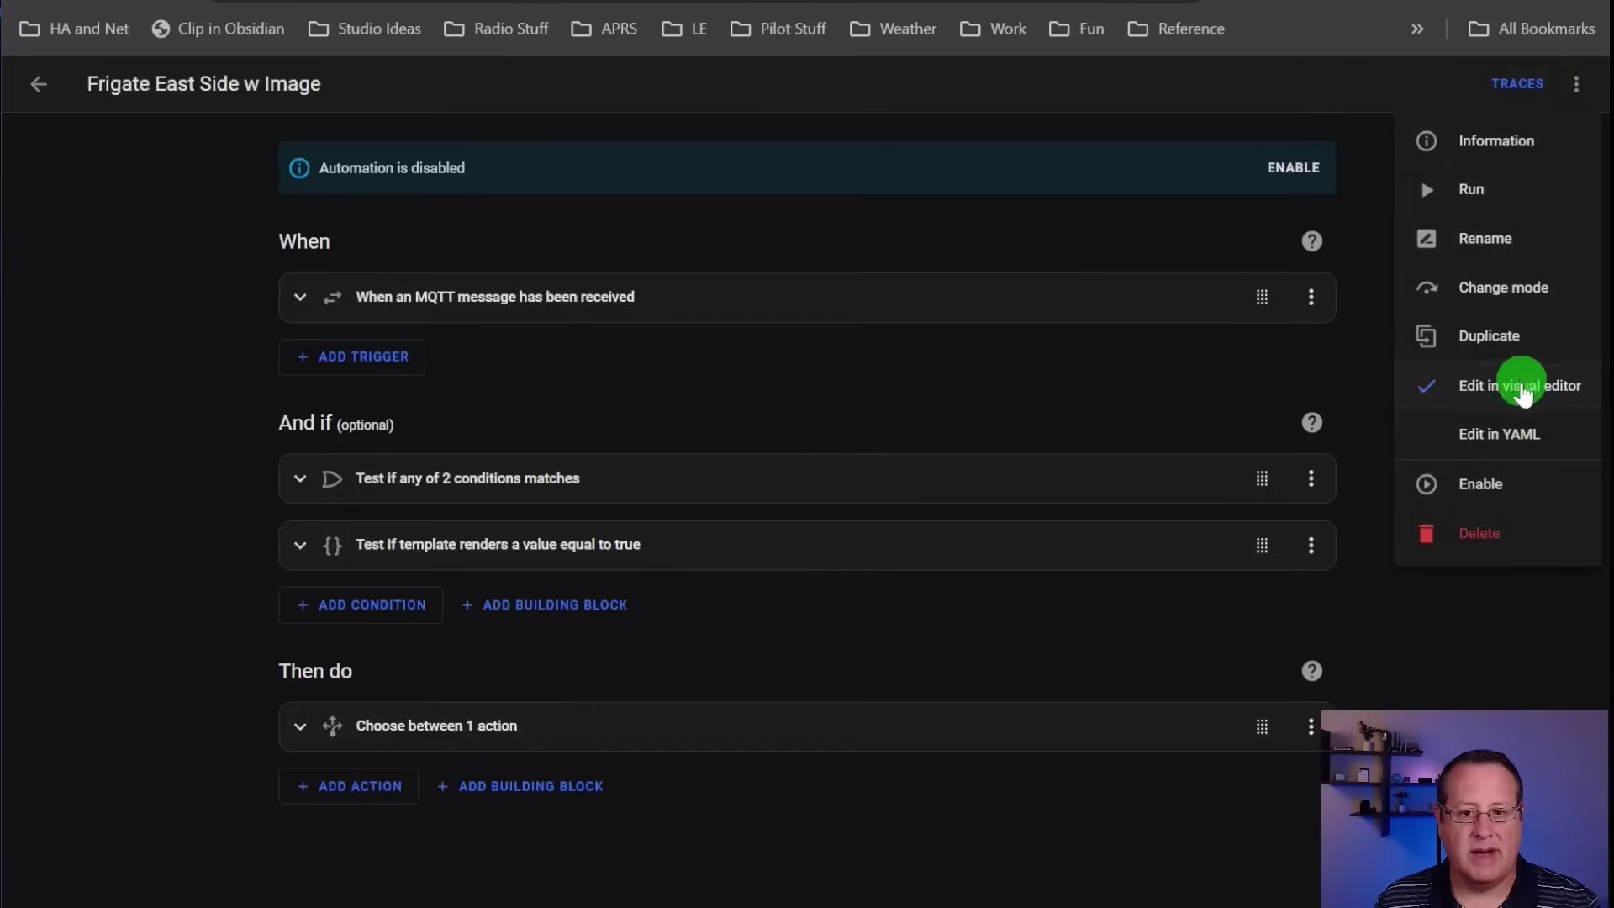
pyautogui.click(1514, 437)
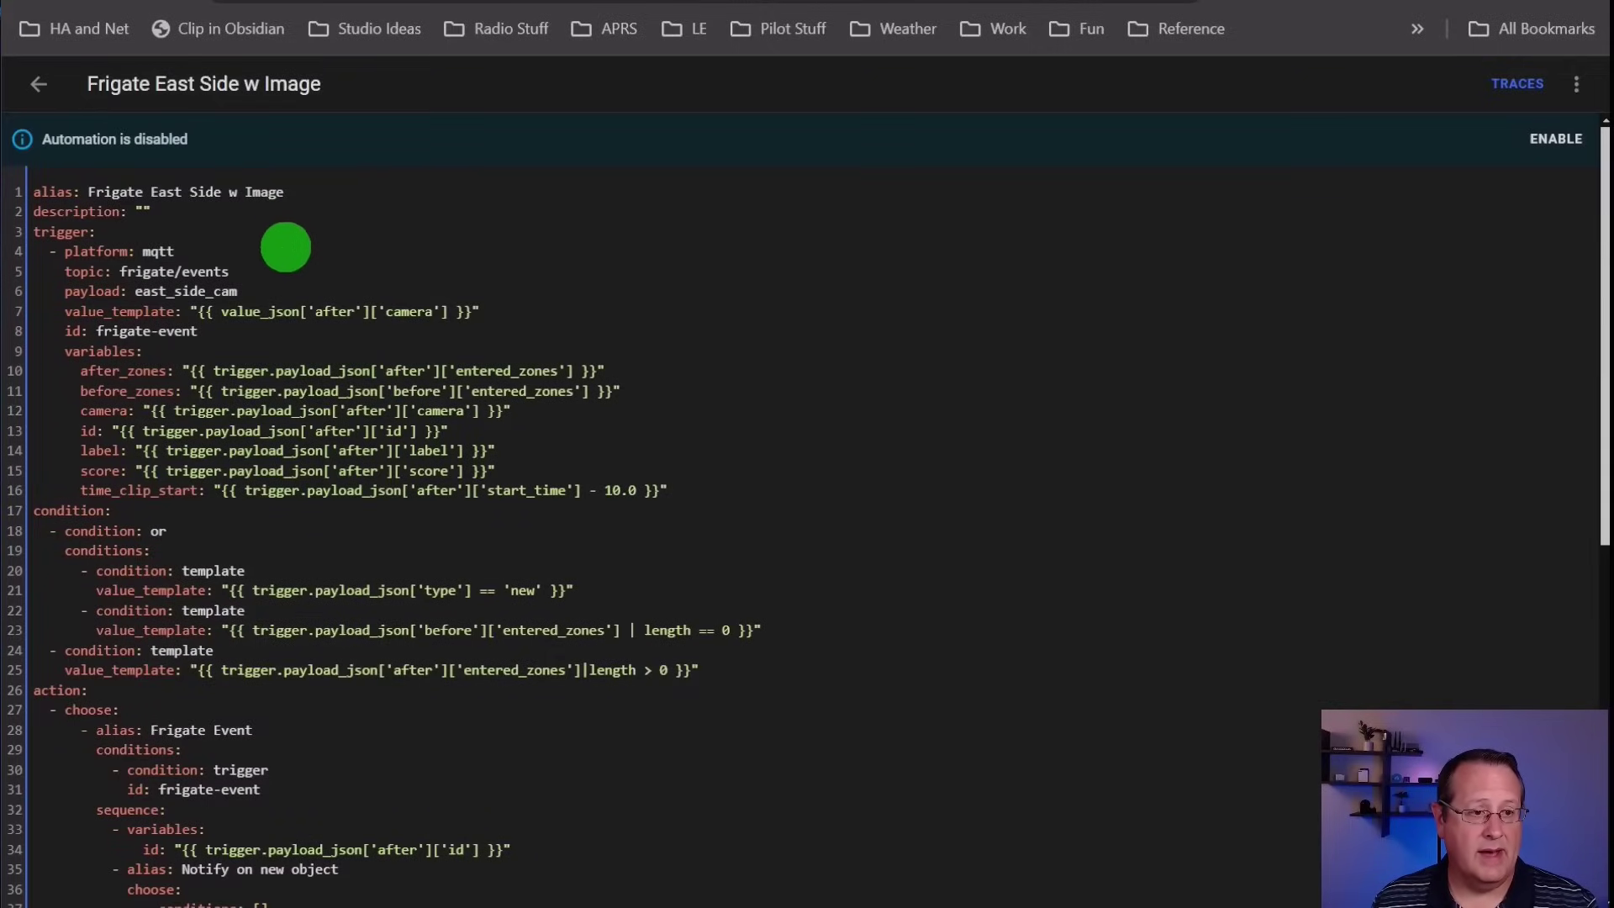
pyautogui.scroll(-2, 327, 336)
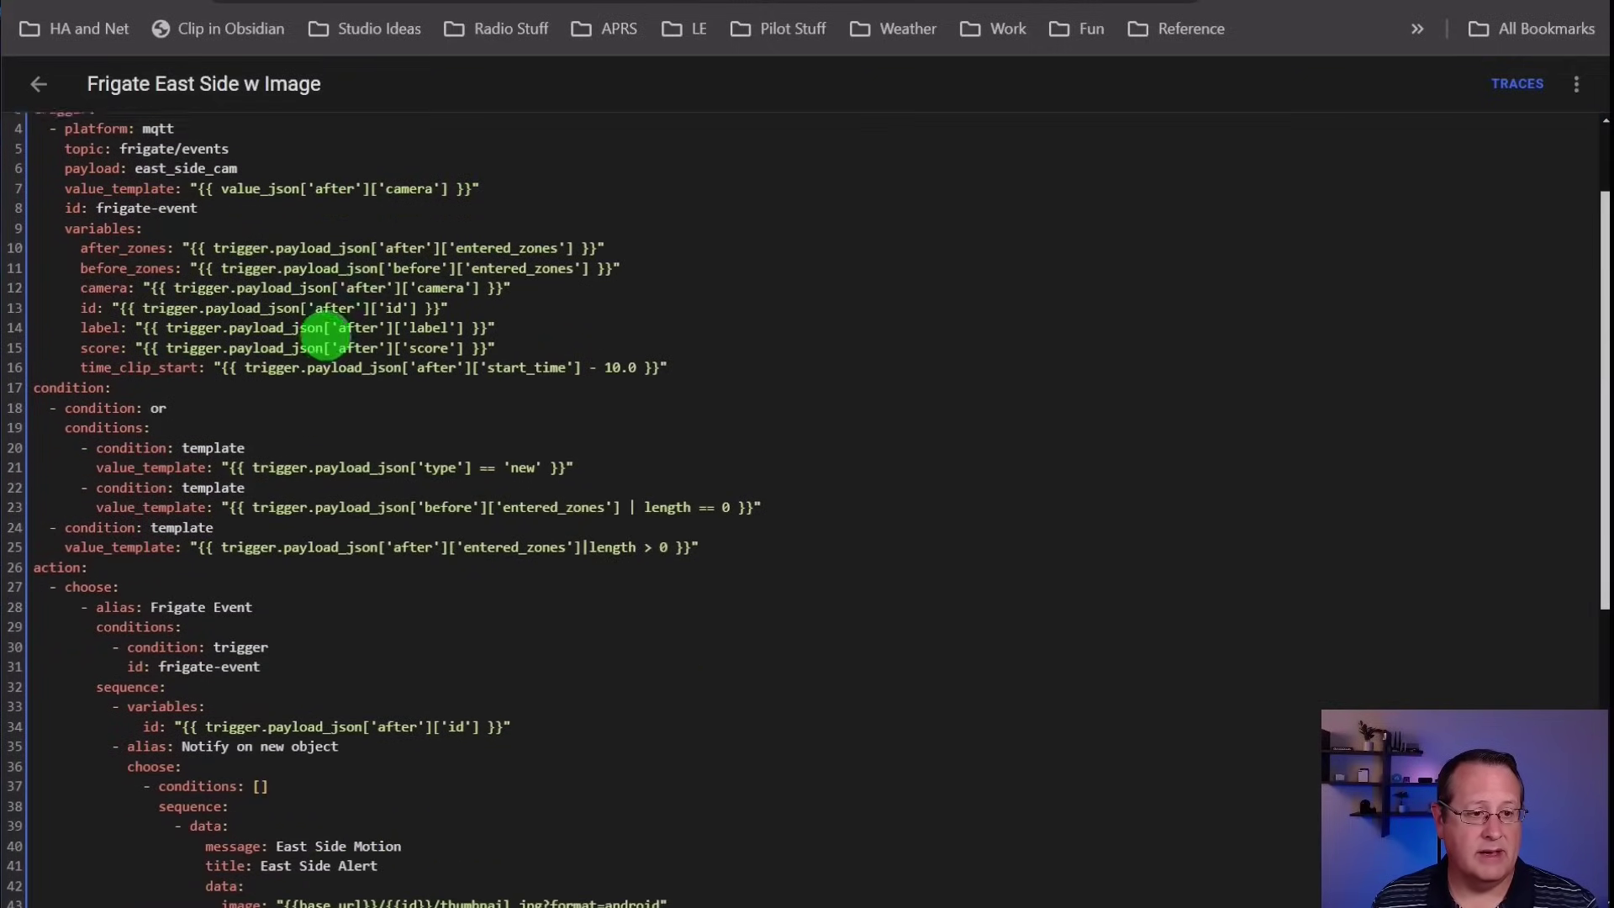
pyautogui.scroll(-9, 265, 344)
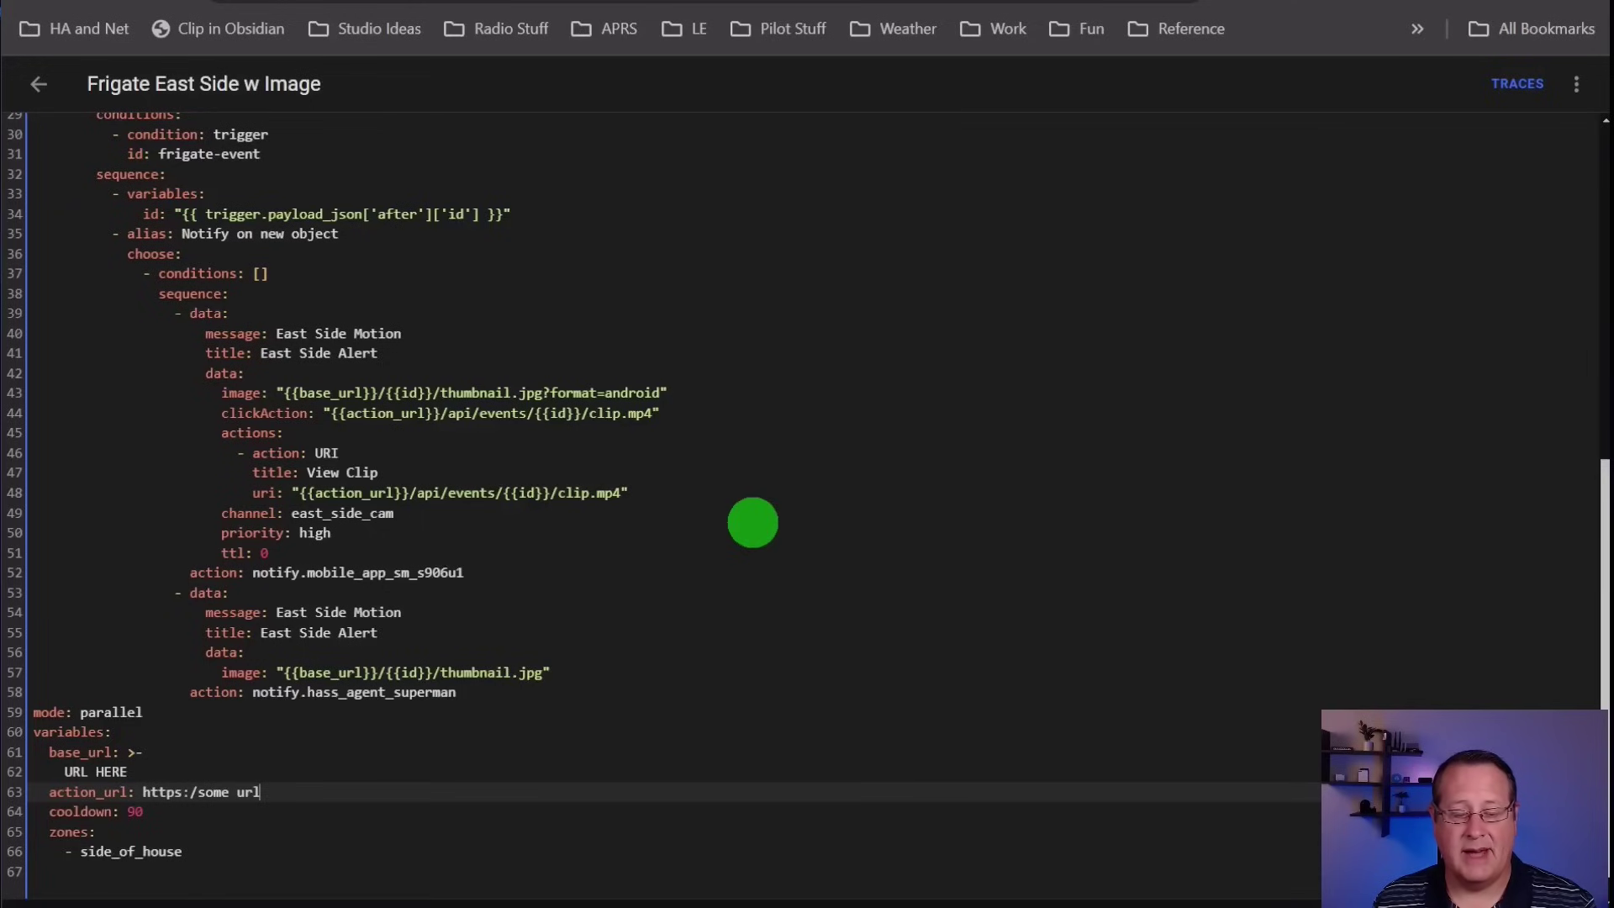
# - Leave the East Side editor without saving, review Frigate Front Porch From Blueprint, then go back
pyautogui.click(38, 84)
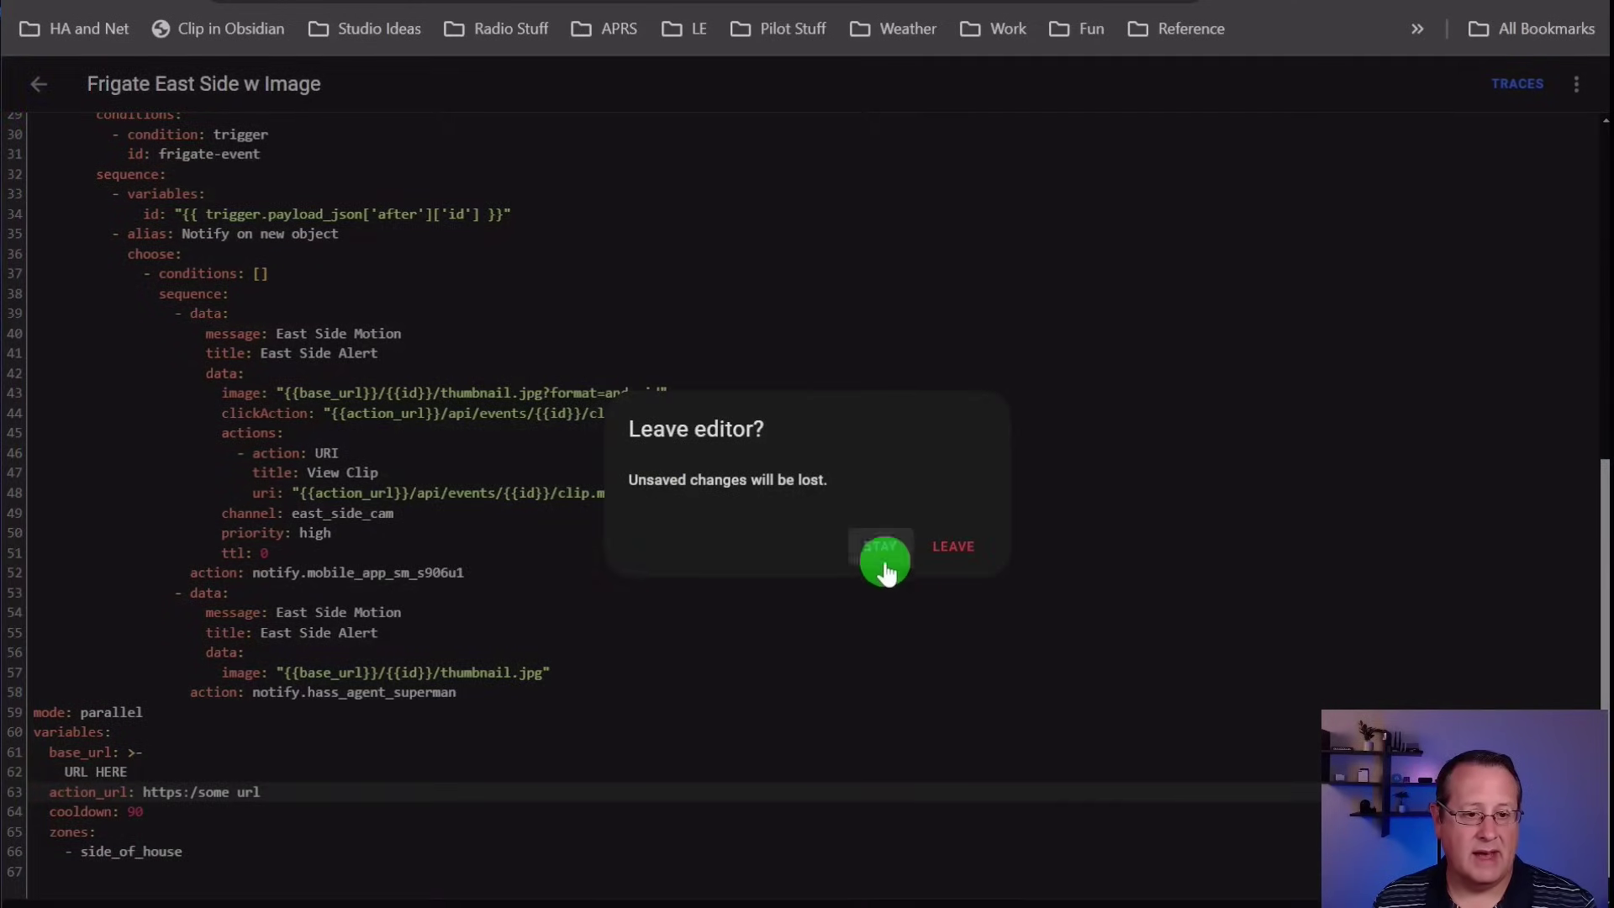
pyautogui.click(952, 580)
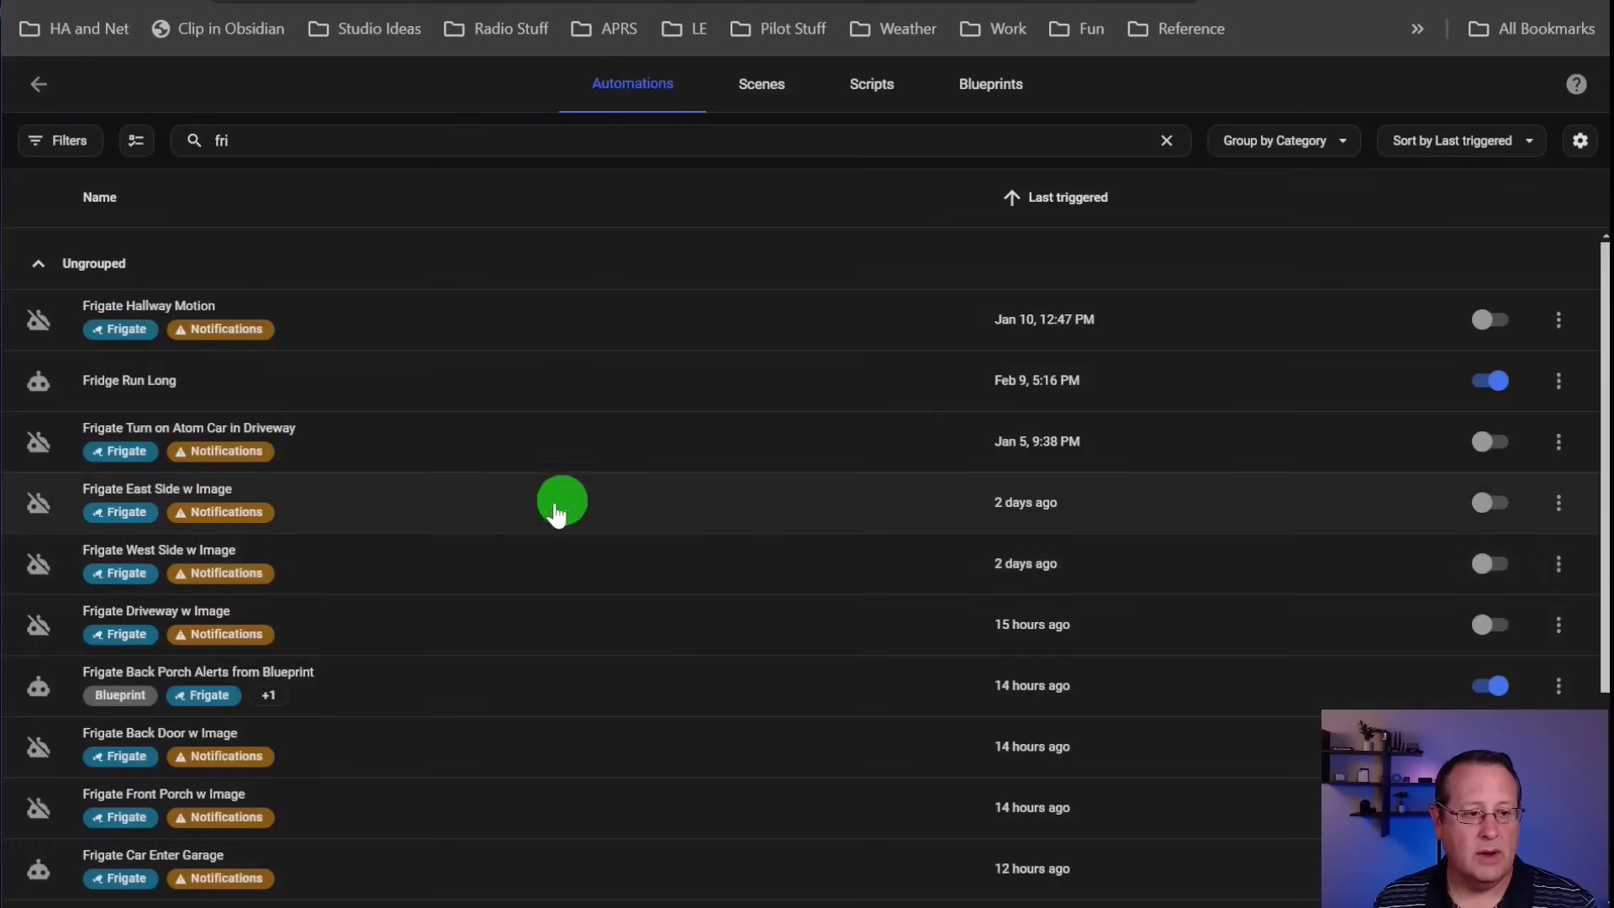
pyautogui.scroll(-4, 414, 465)
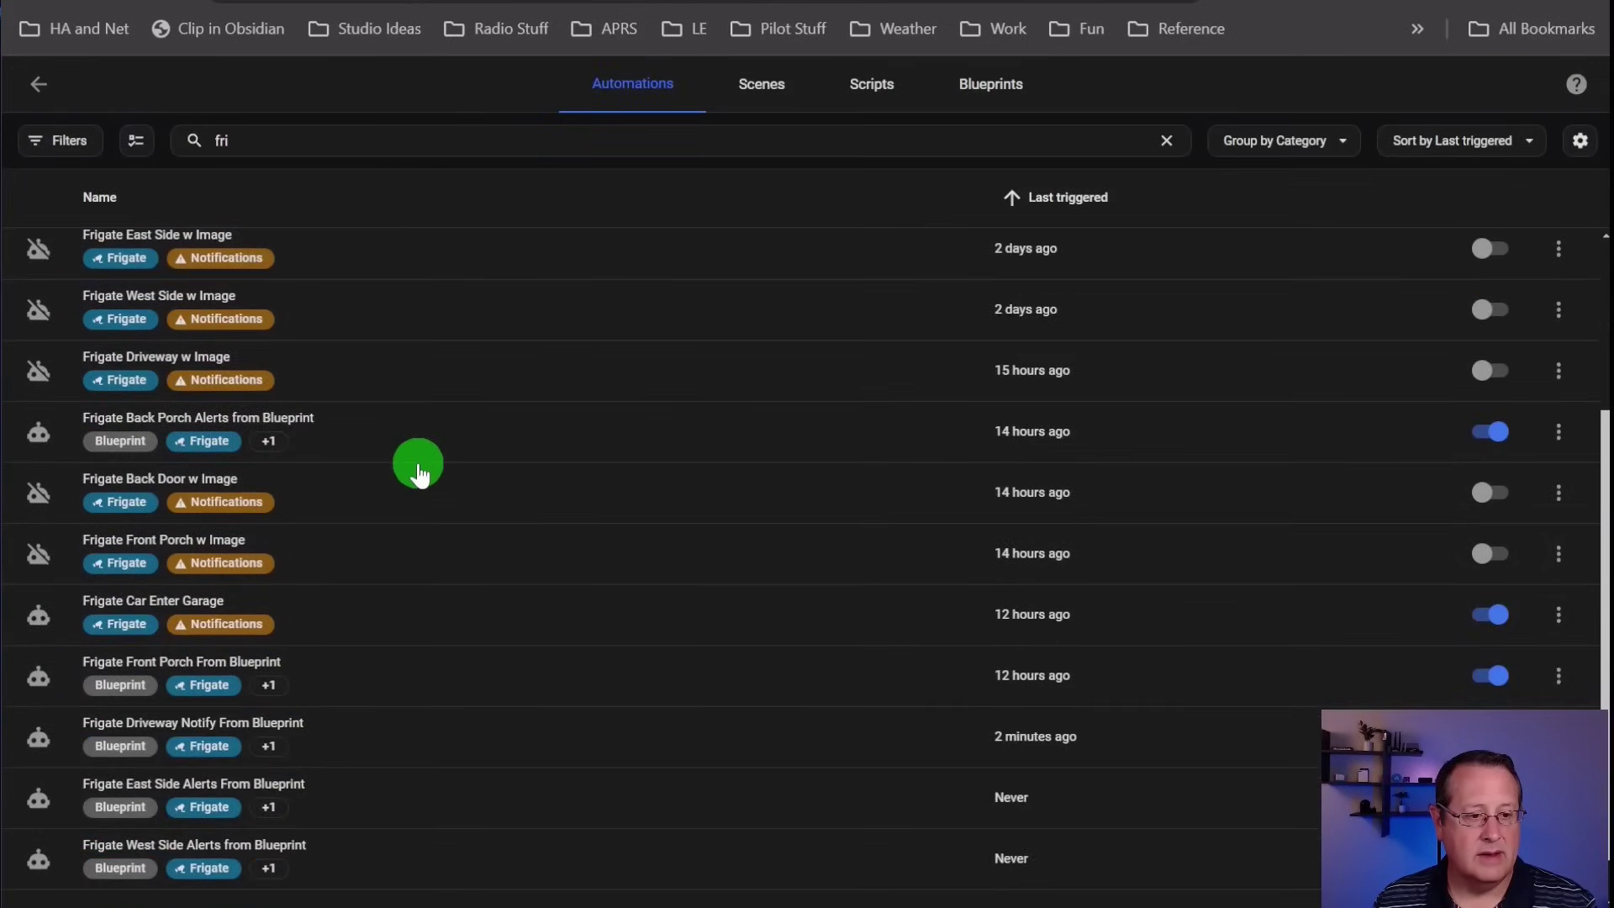
pyautogui.click(695, 623)
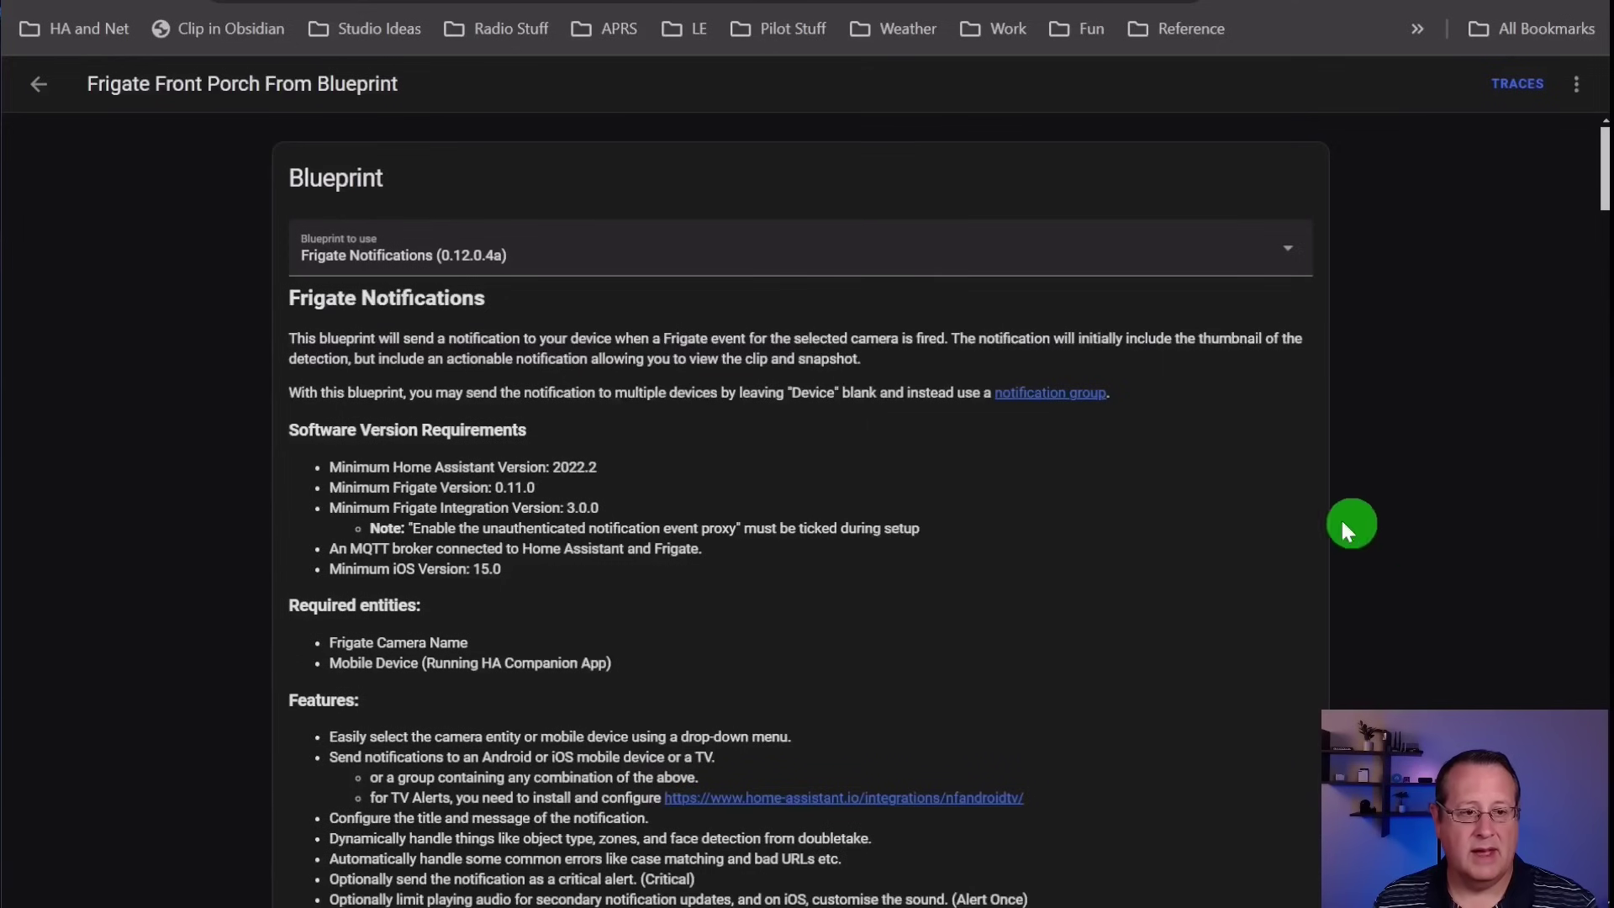
pyautogui.scroll(-6, 1345, 575)
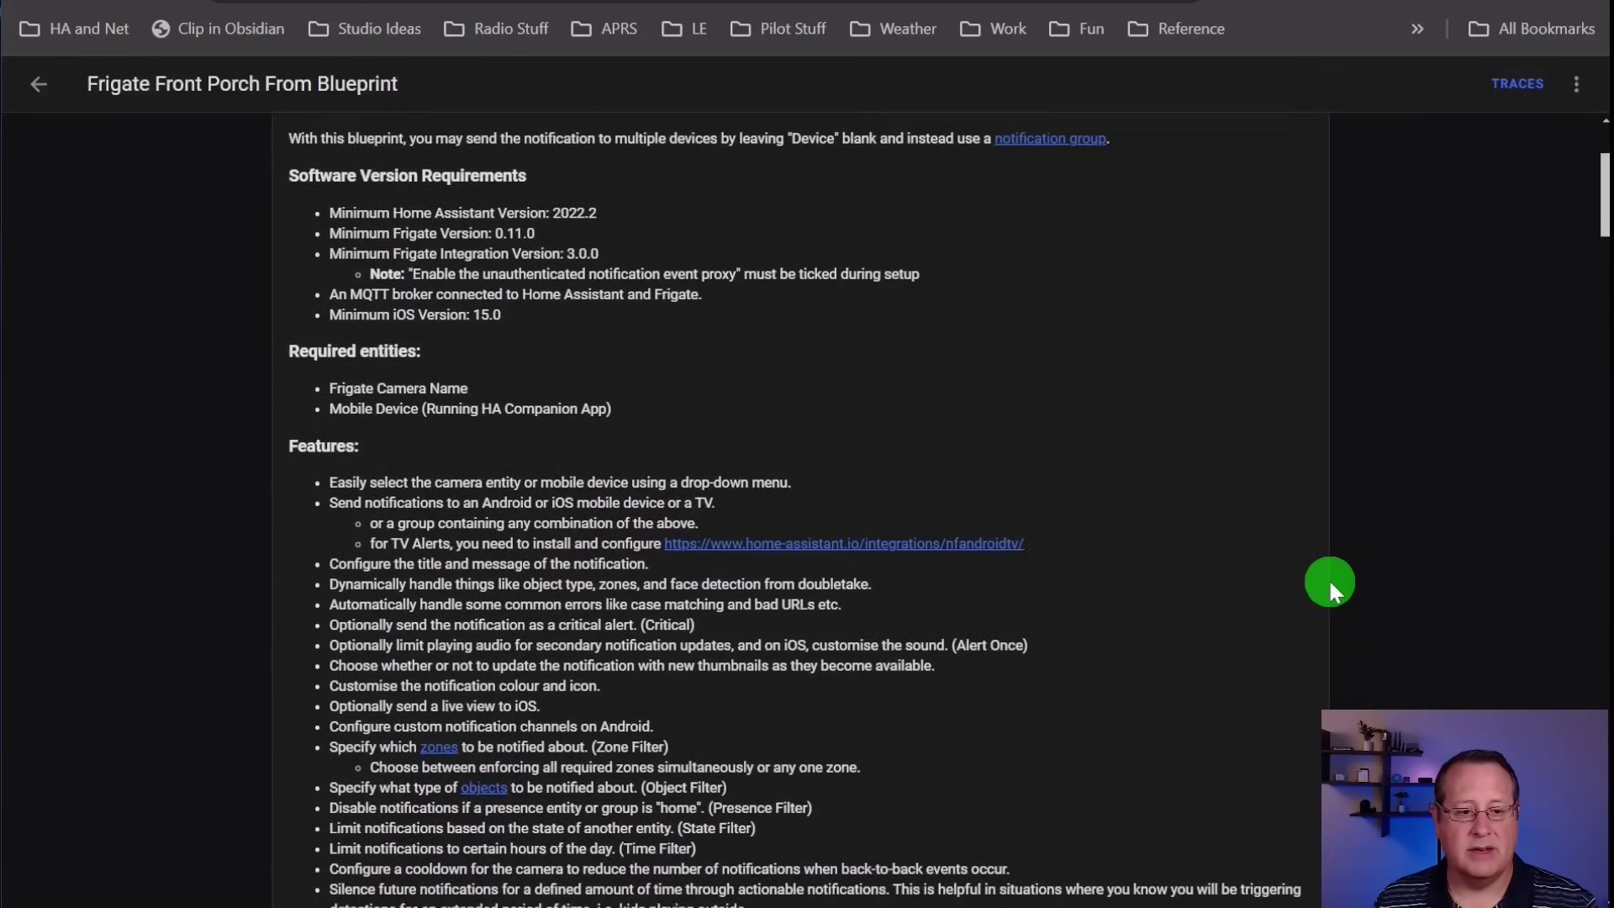
pyautogui.click(40, 87)
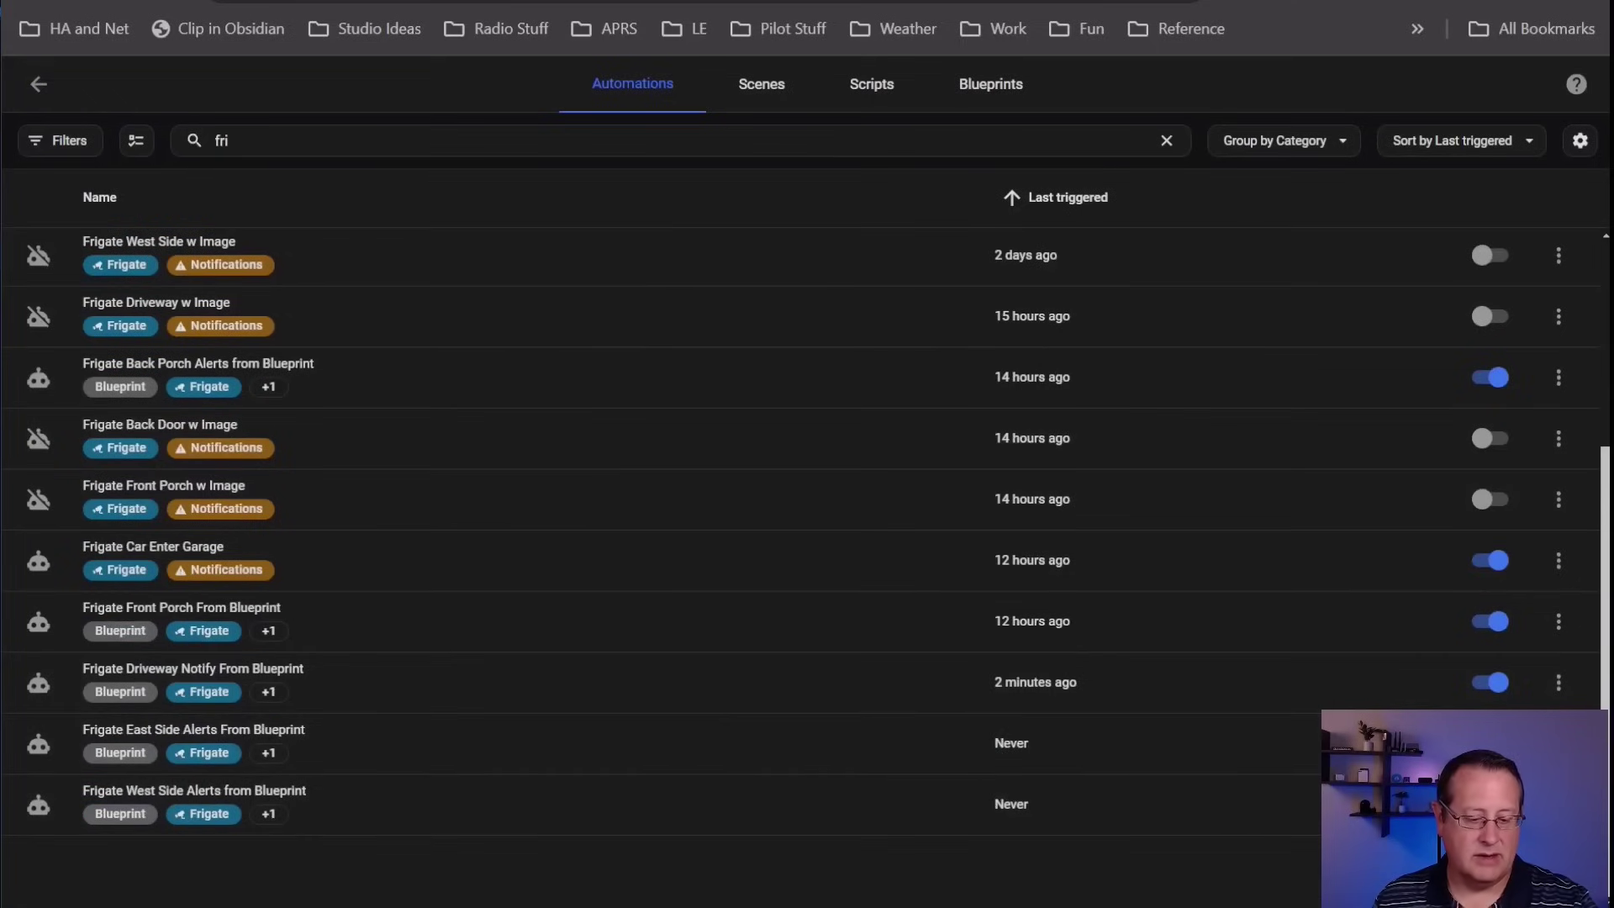
# - Create an automation from the Frigate Notifications (0.12.0.4a) blueprint and scroll to its Frigate Camera input
pyautogui.click(1516, 889)
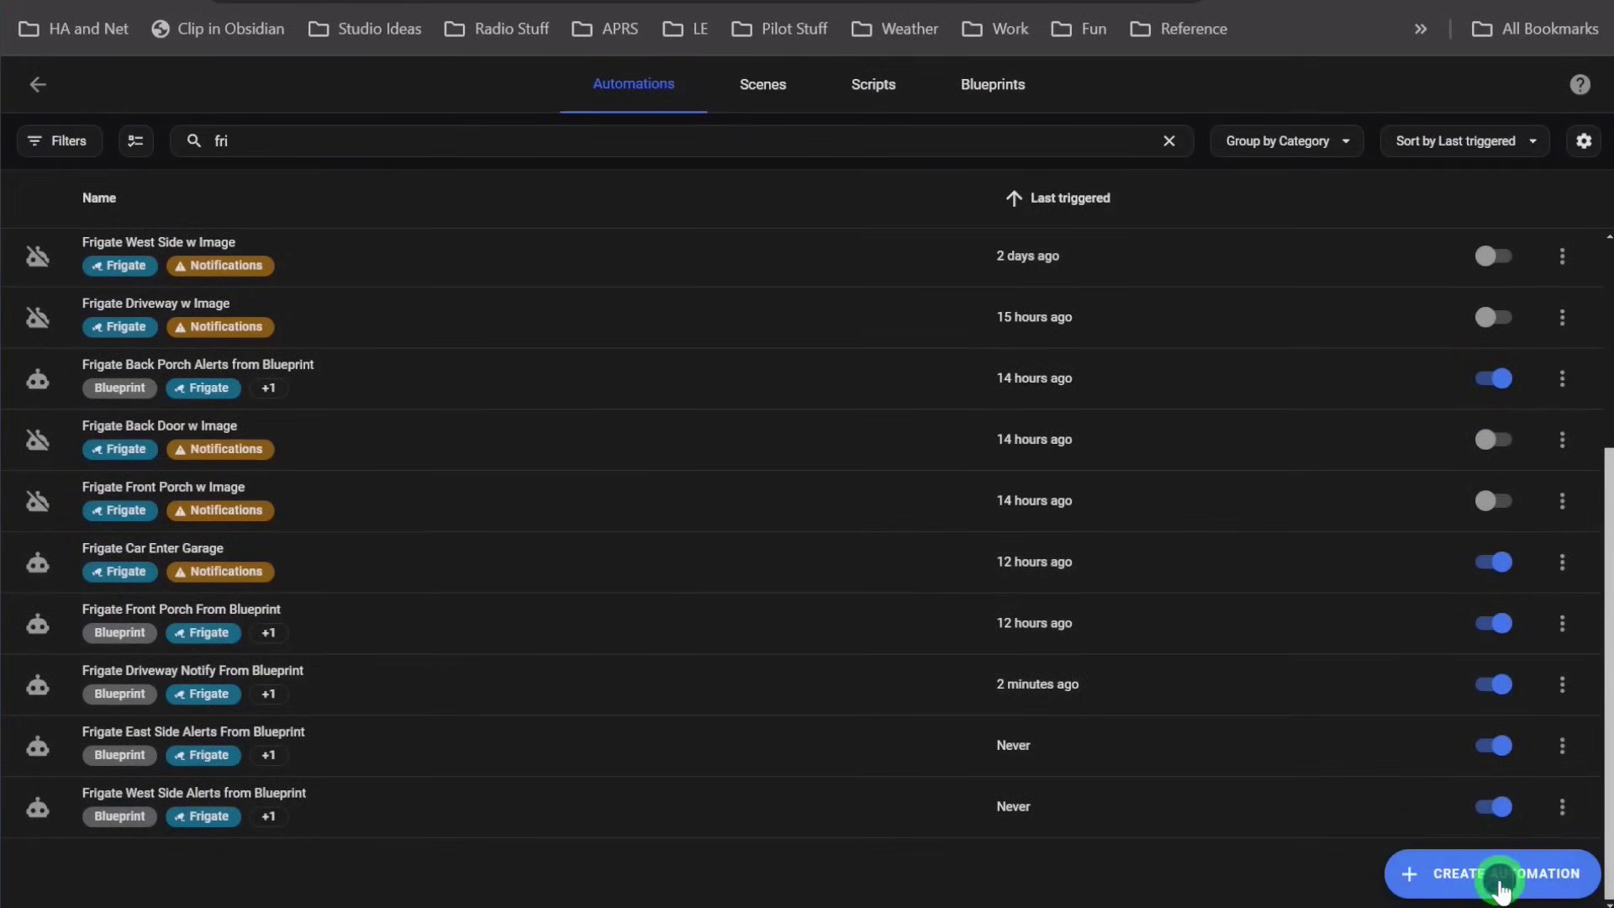
pyautogui.scroll(-1, 929, 540)
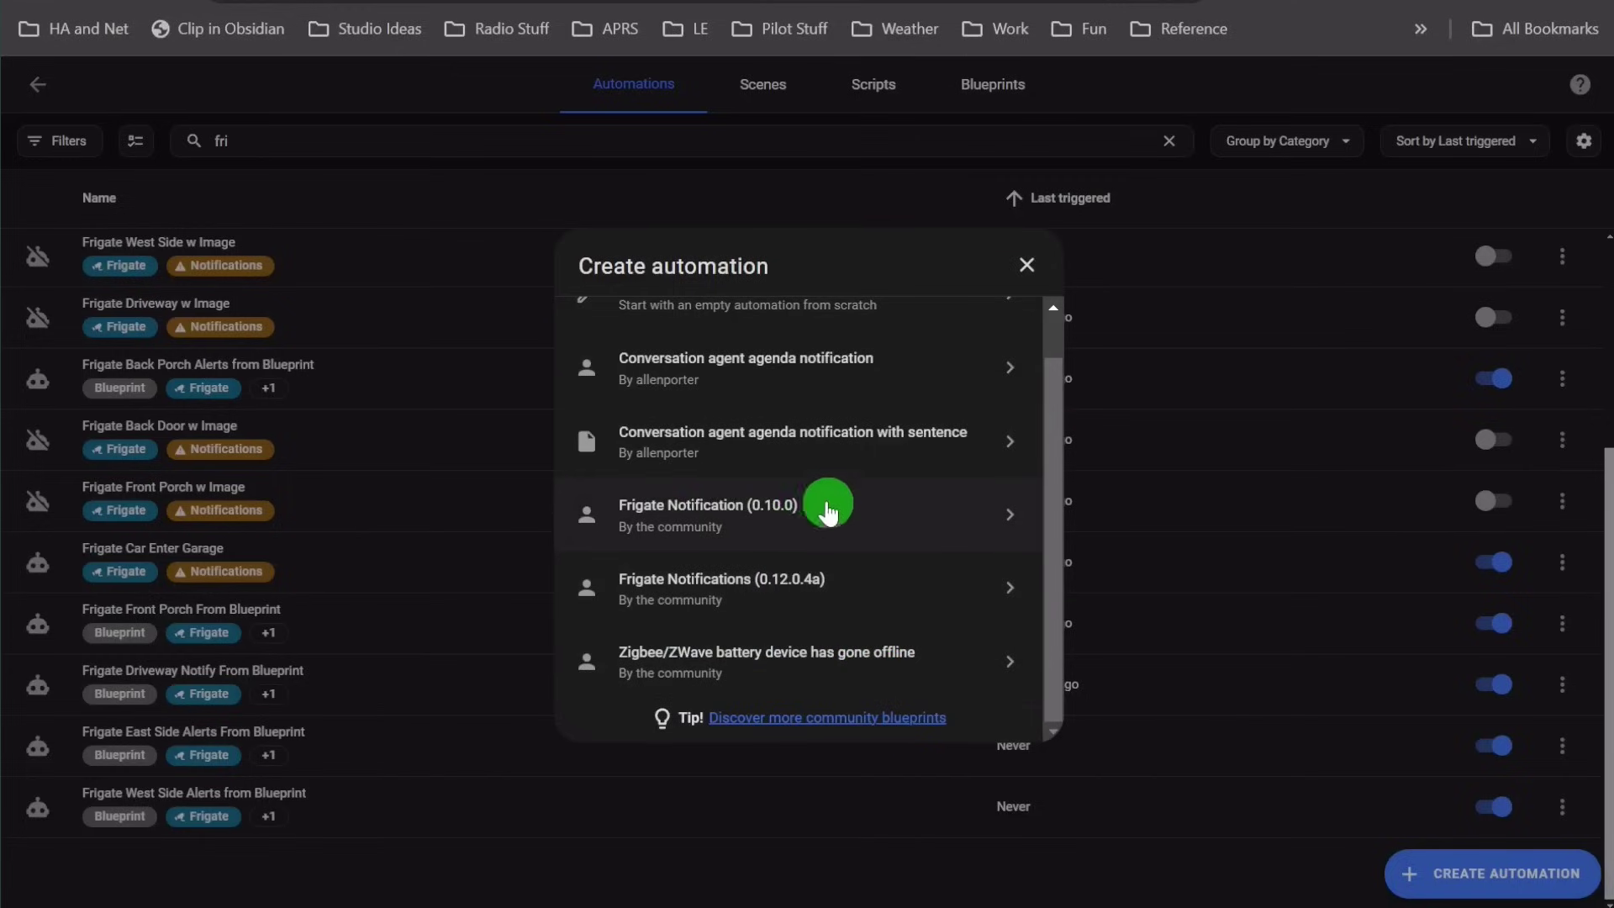
pyautogui.click(736, 580)
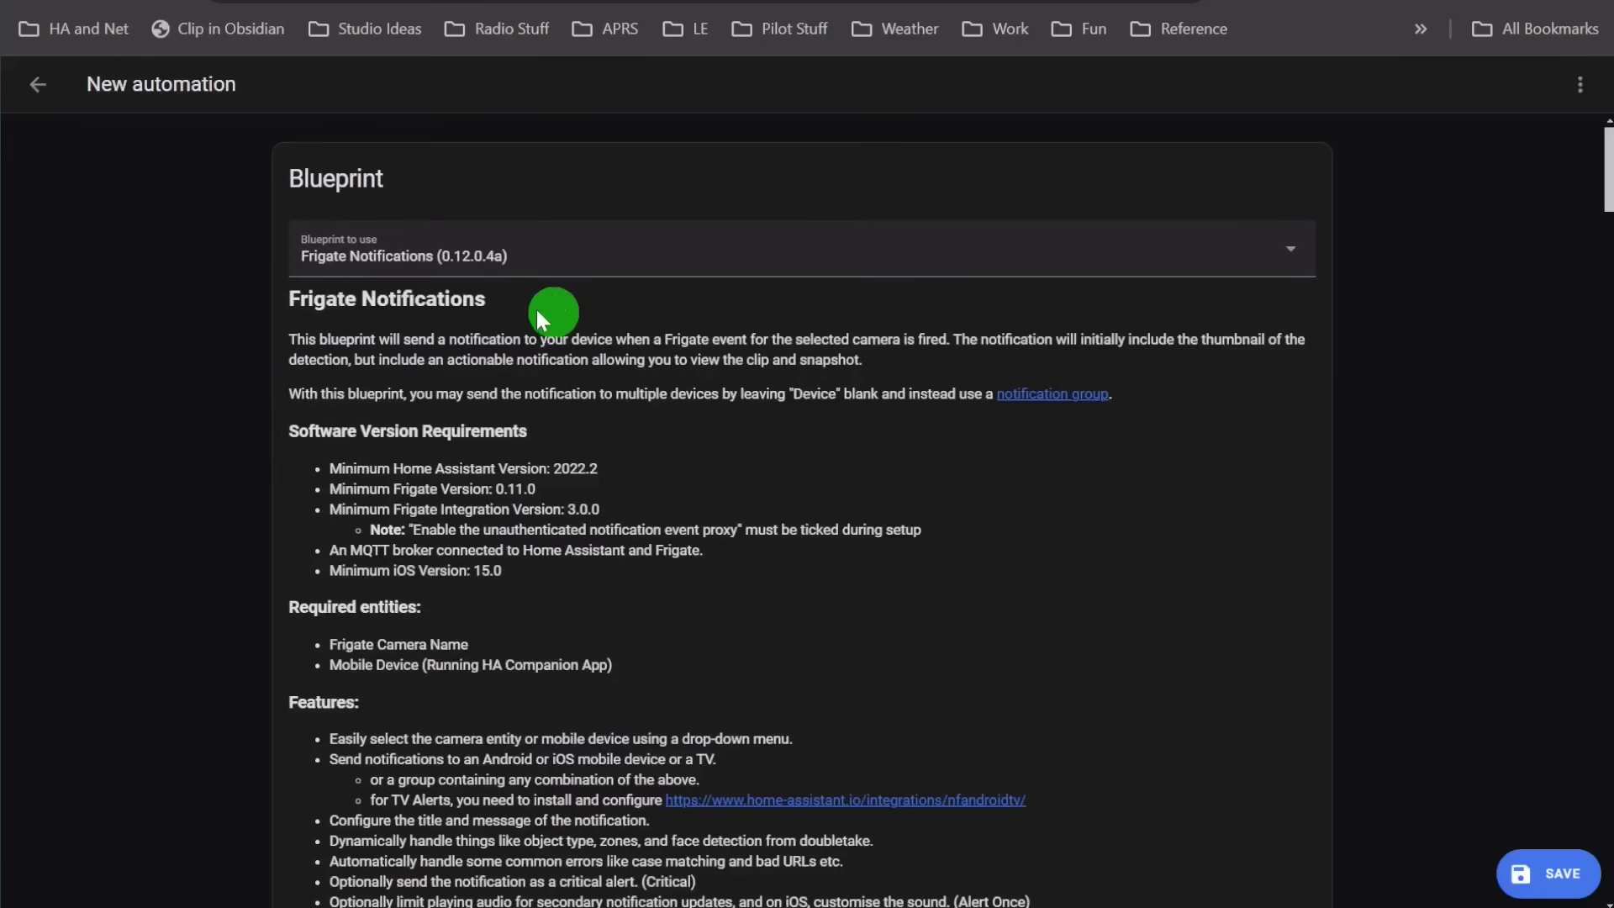
pyautogui.scroll(-20, 732, 639)
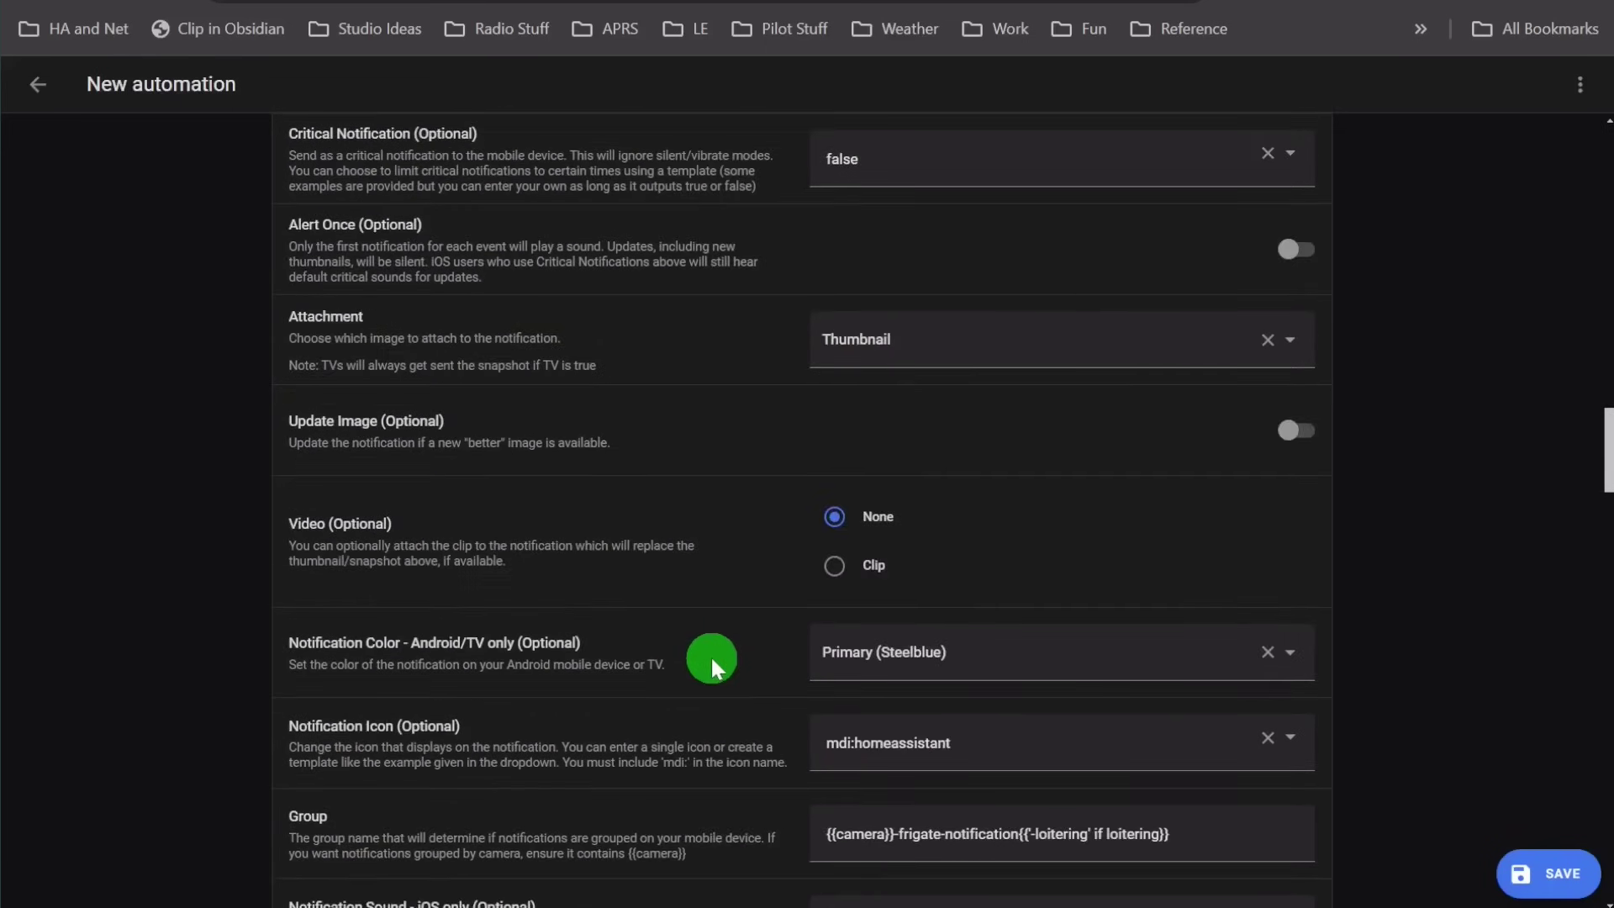
pyautogui.scroll(-5, 709, 654)
pyautogui.scroll(20, 709, 656)
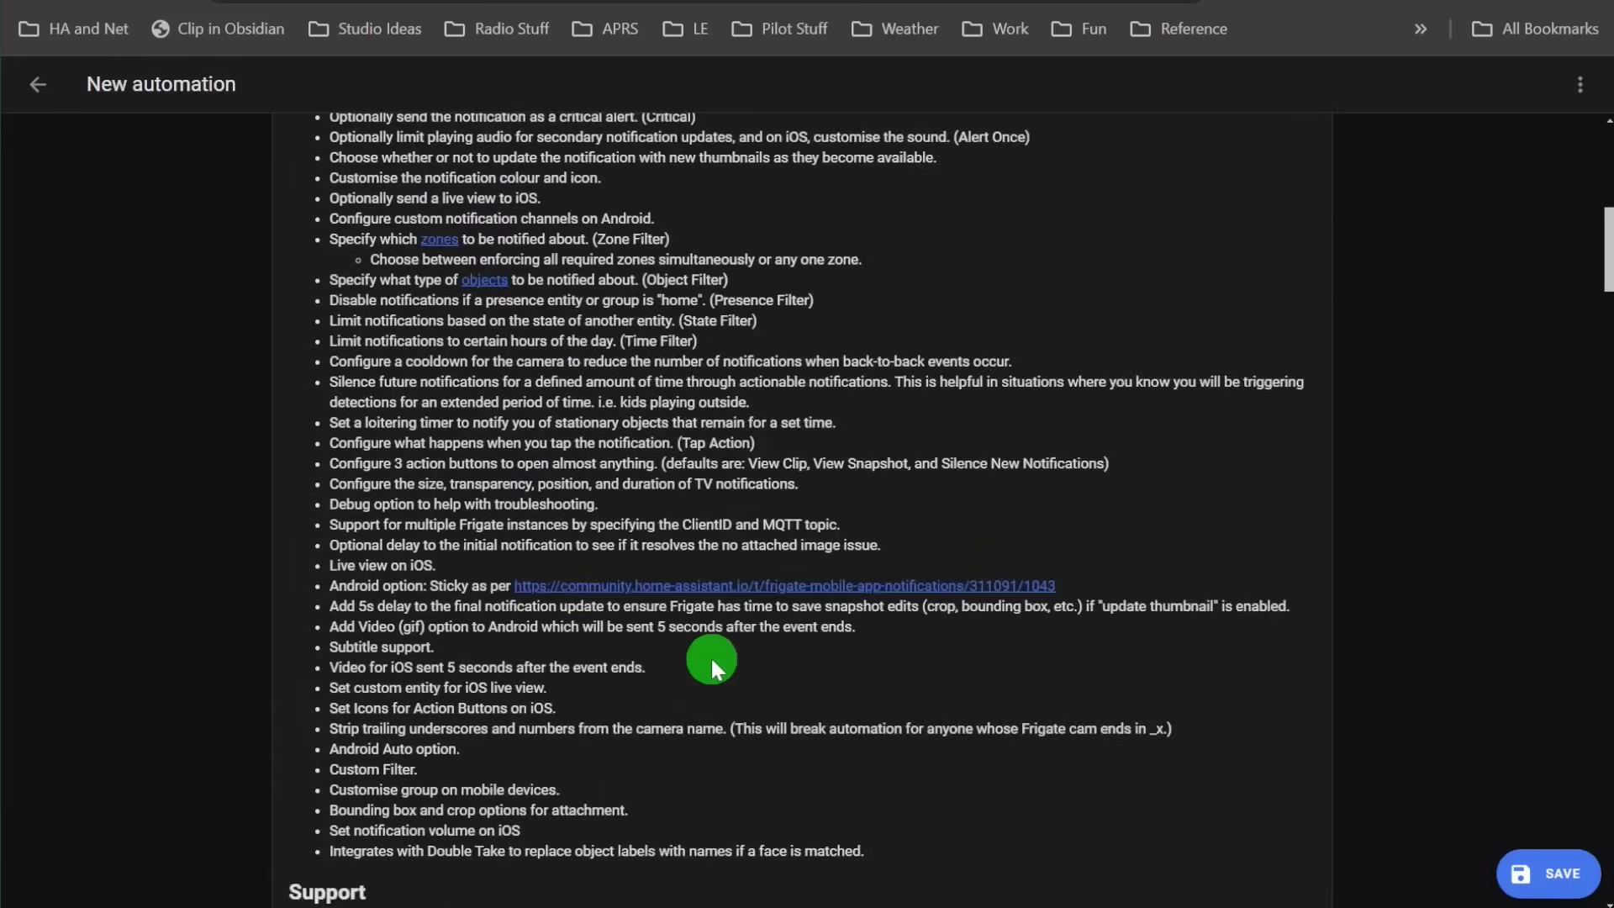
pyautogui.scroll(-6, 710, 656)
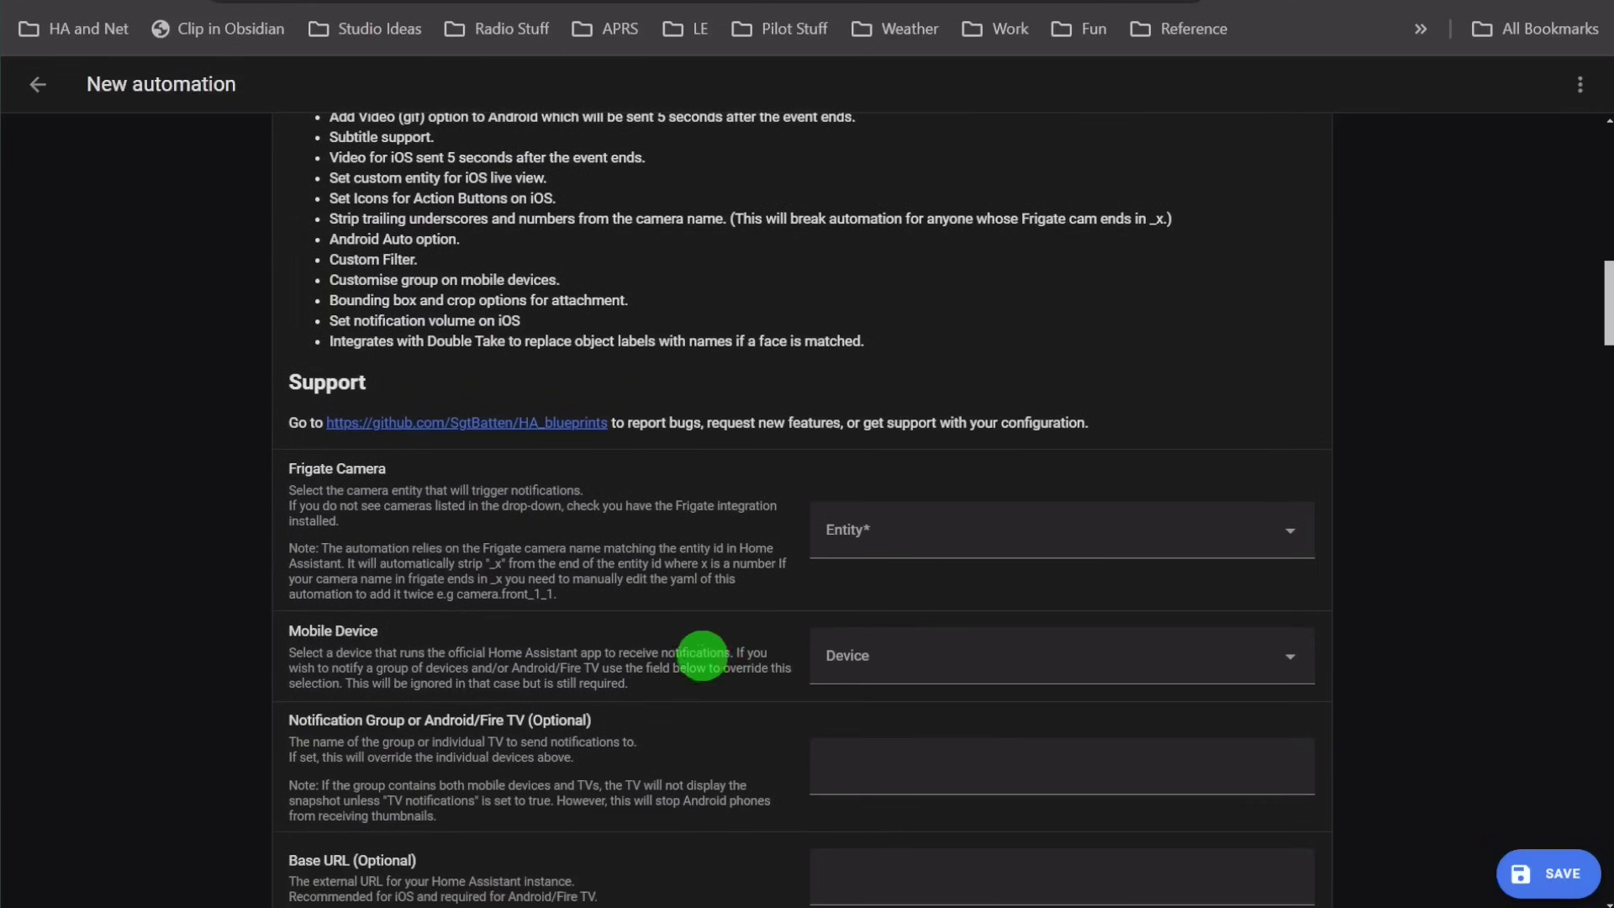
# - Search 'driv' and select Driveway as the Frigate camera
pyautogui.click(992, 538)
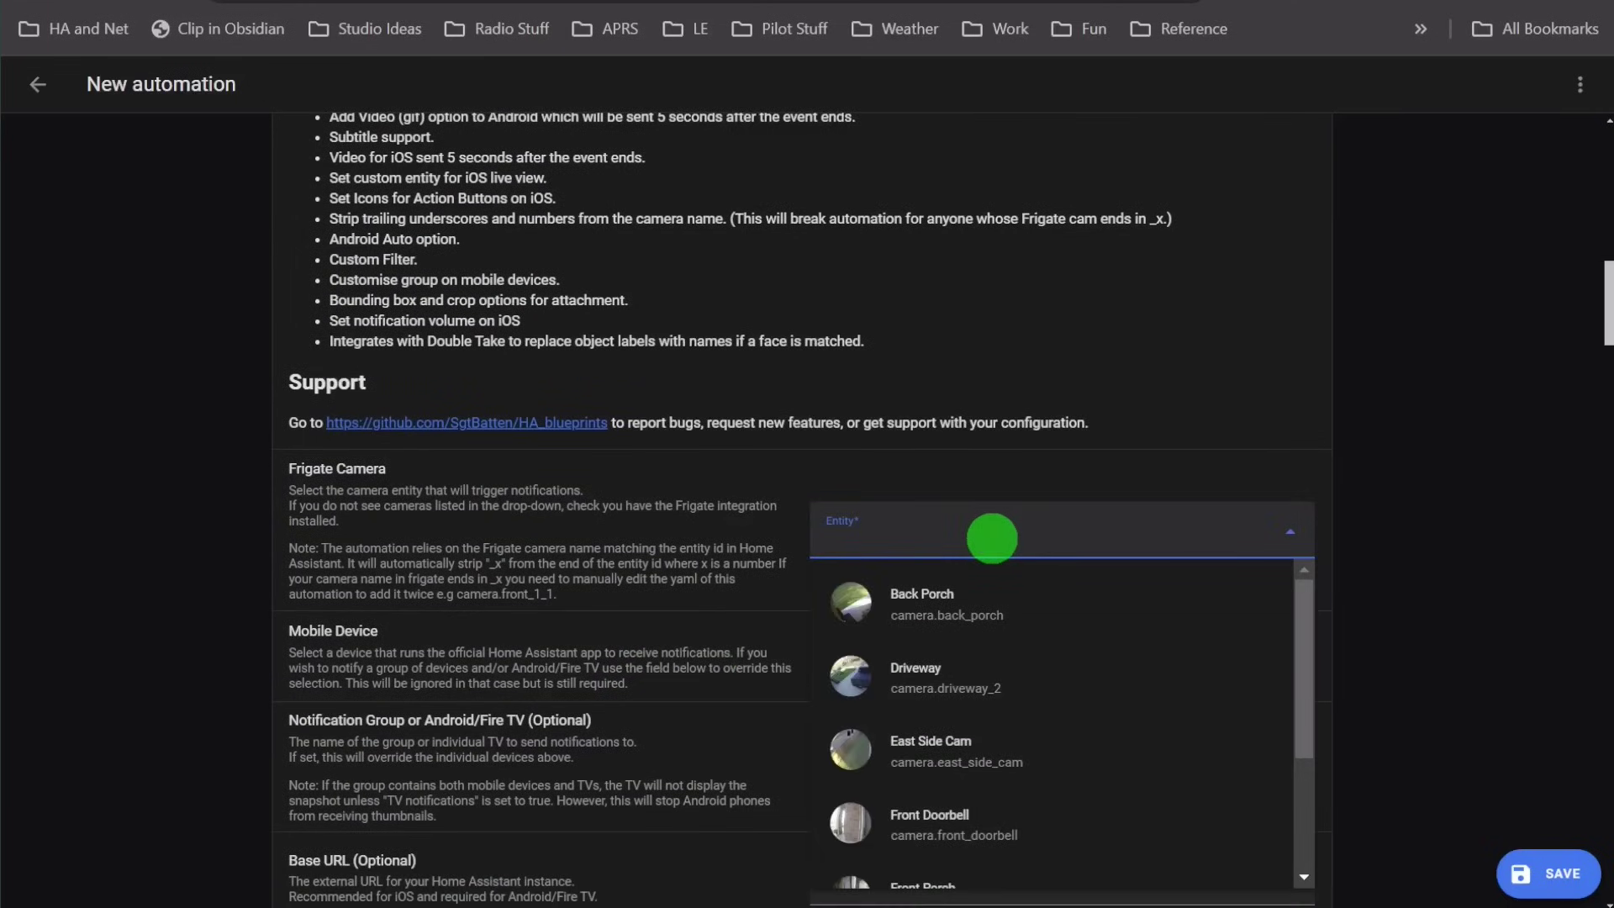
pyautogui.write('driv')
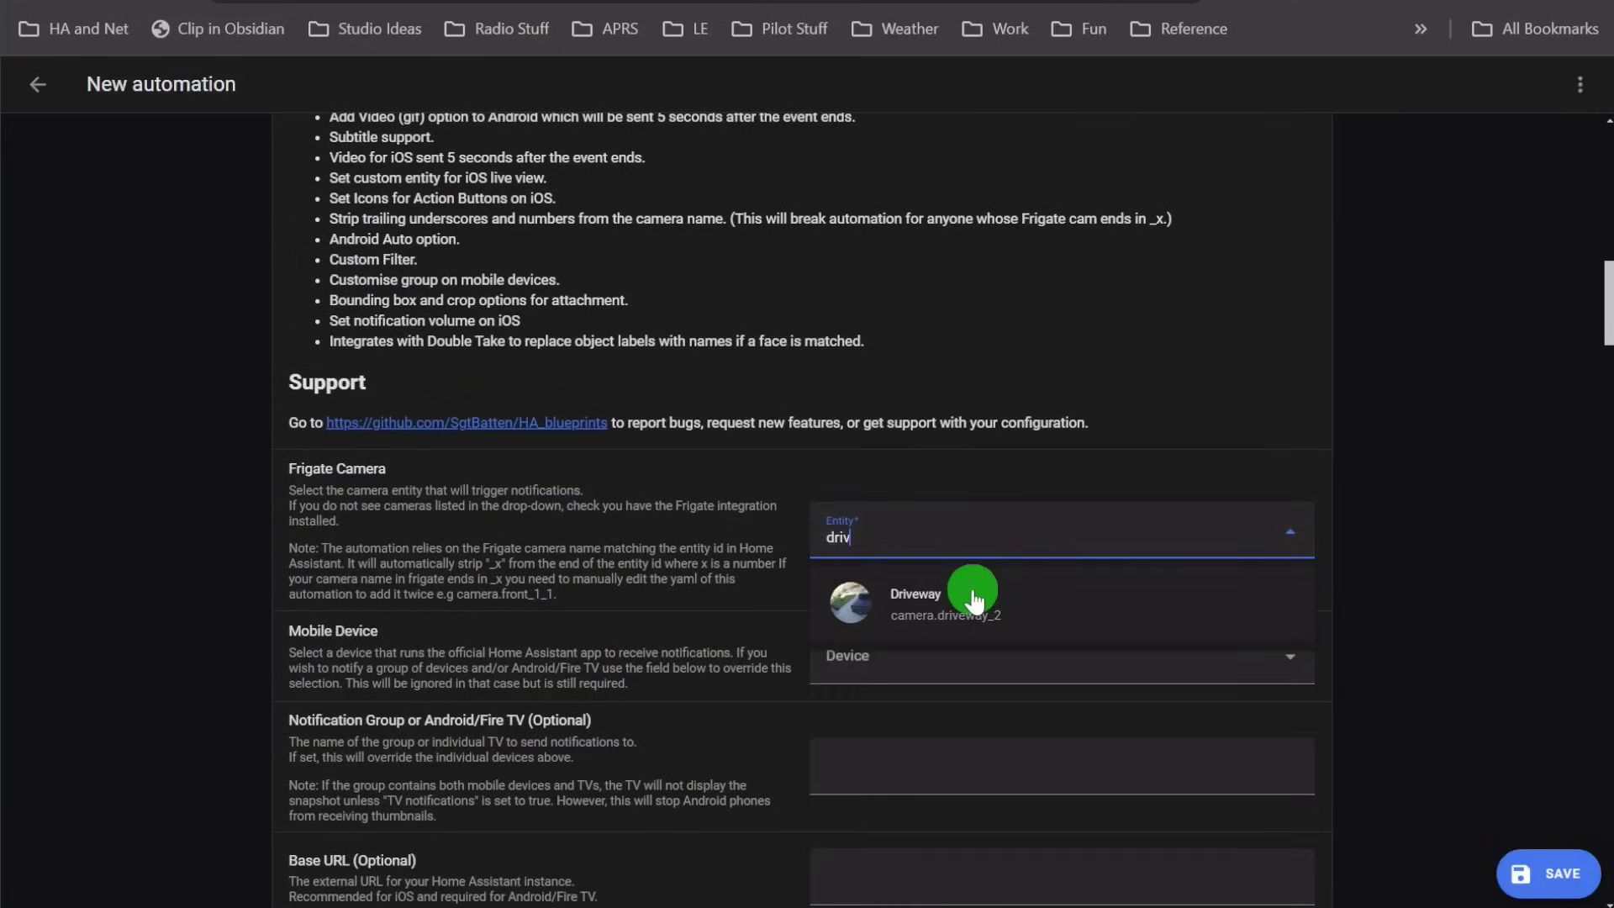
pyautogui.click(973, 599)
pyautogui.scroll(-3, 798, 605)
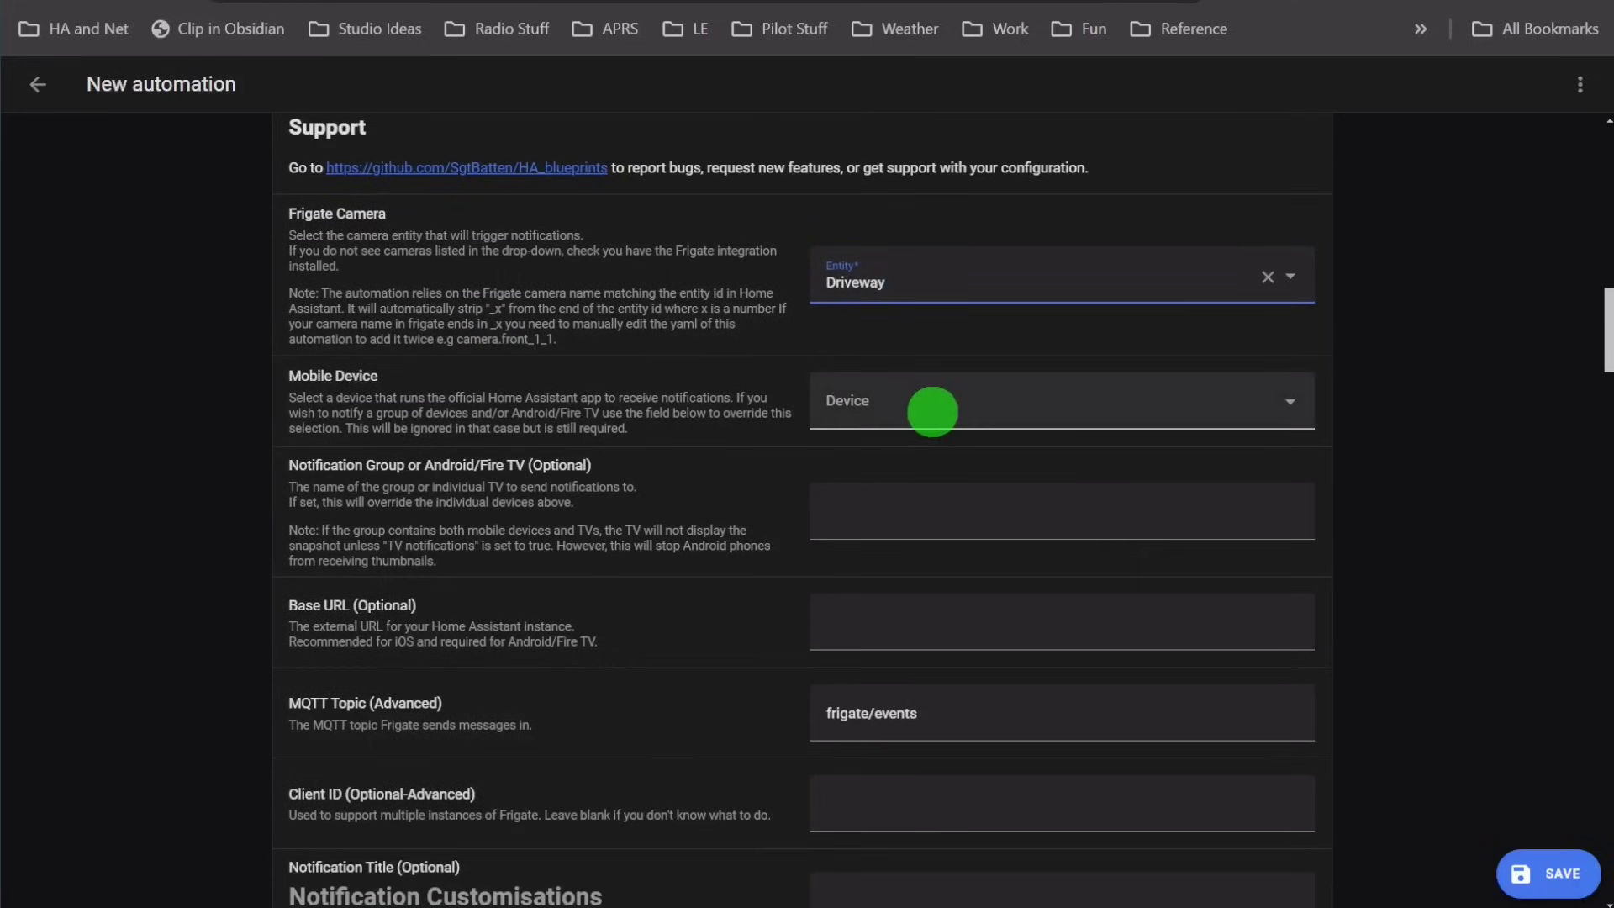
# - Choose SM-S906U1 as the mobile device, then enlarge the page and scroll through the remaining inputs
pyautogui.click(934, 411)
pyautogui.scroll(-1, 1013, 610)
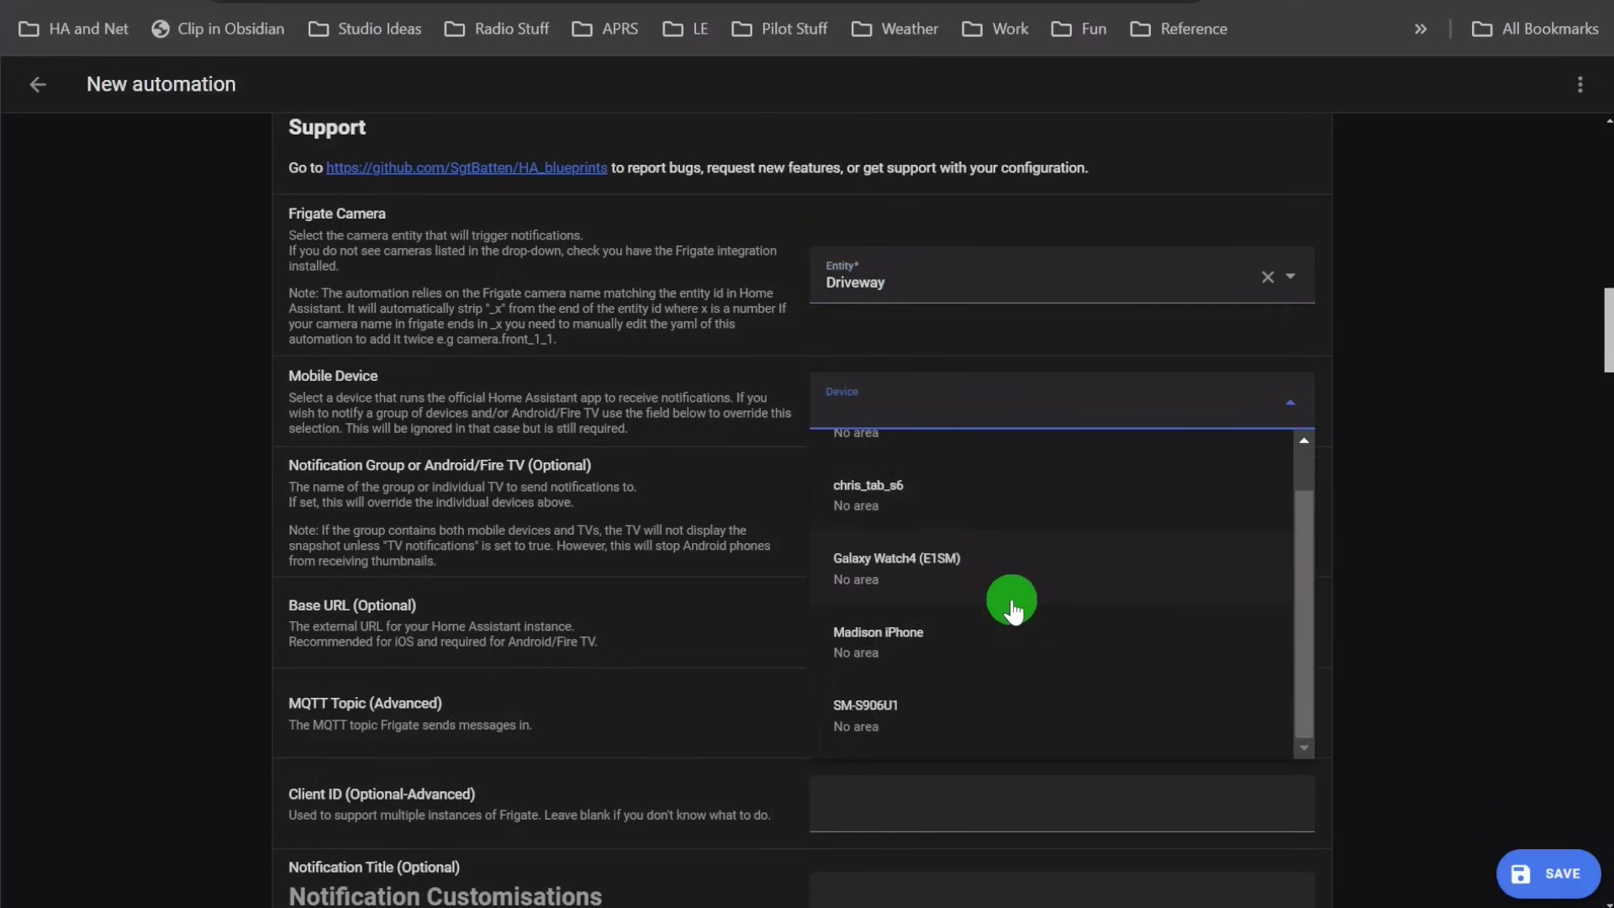
pyautogui.click(901, 719)
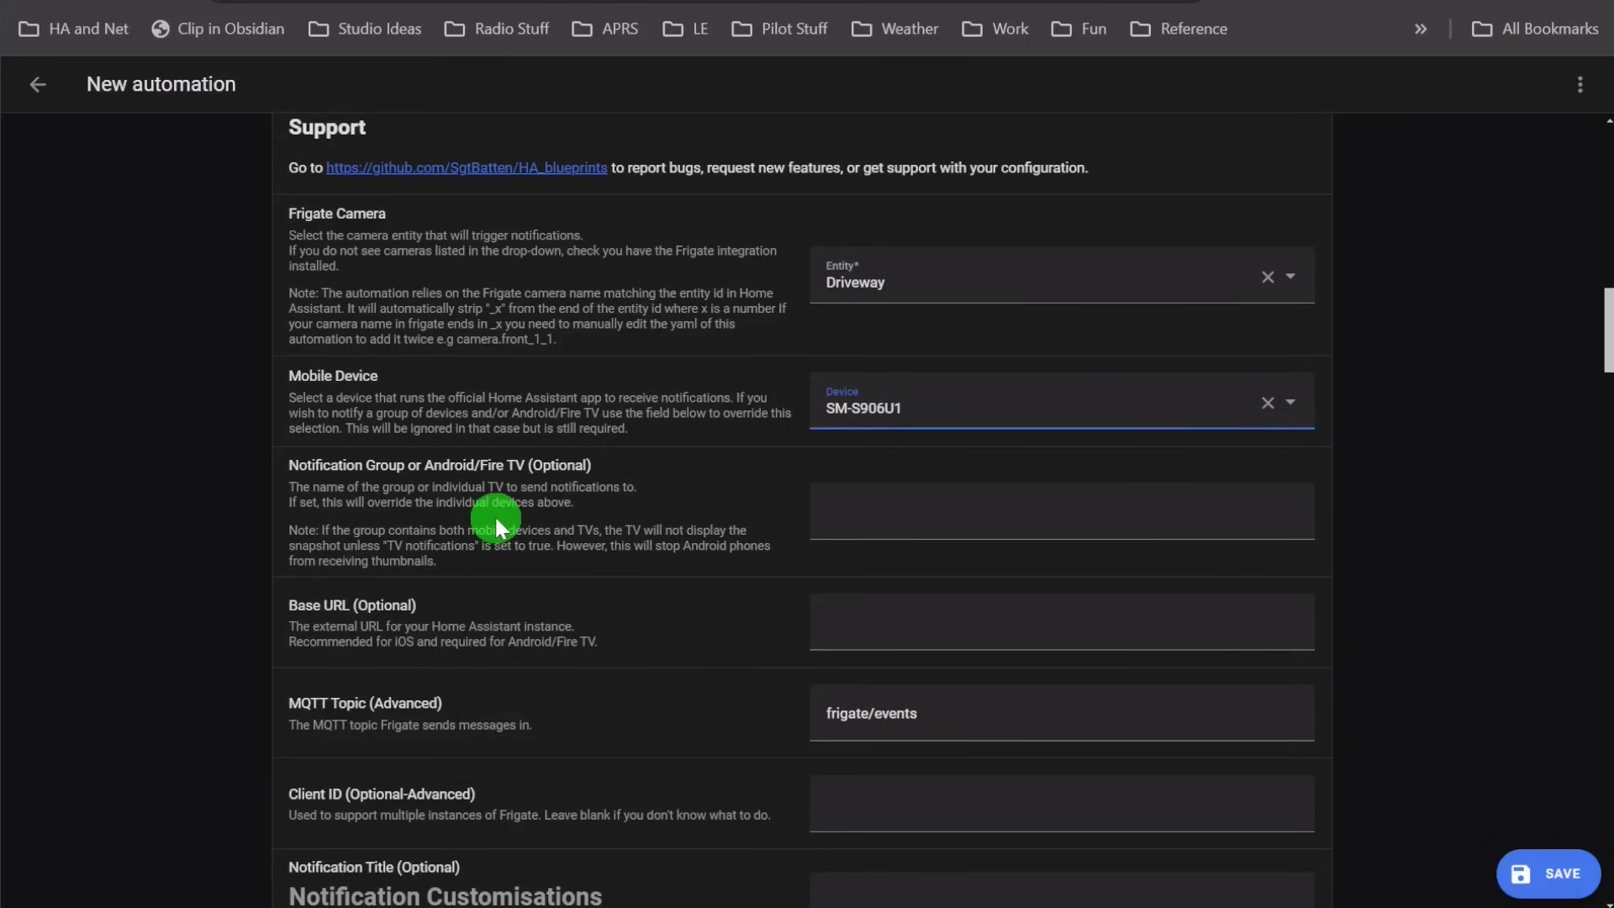
pyautogui.hotkey('ctrl', '+')
pyautogui.hotkey('ctrl', '+')
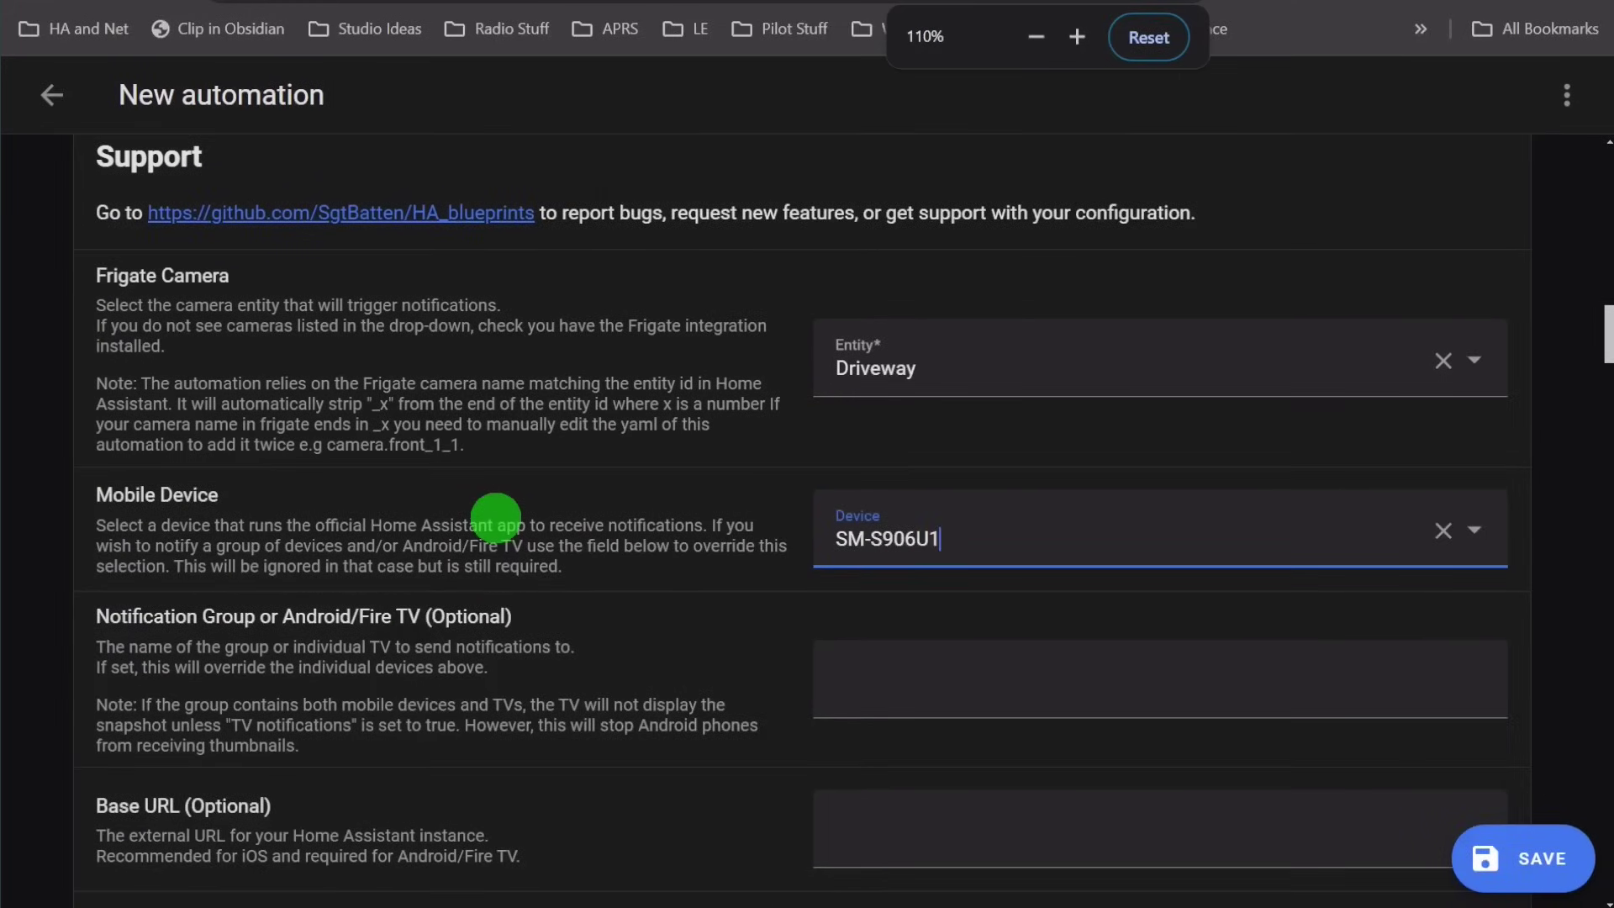
pyautogui.scroll(-2, 571, 562)
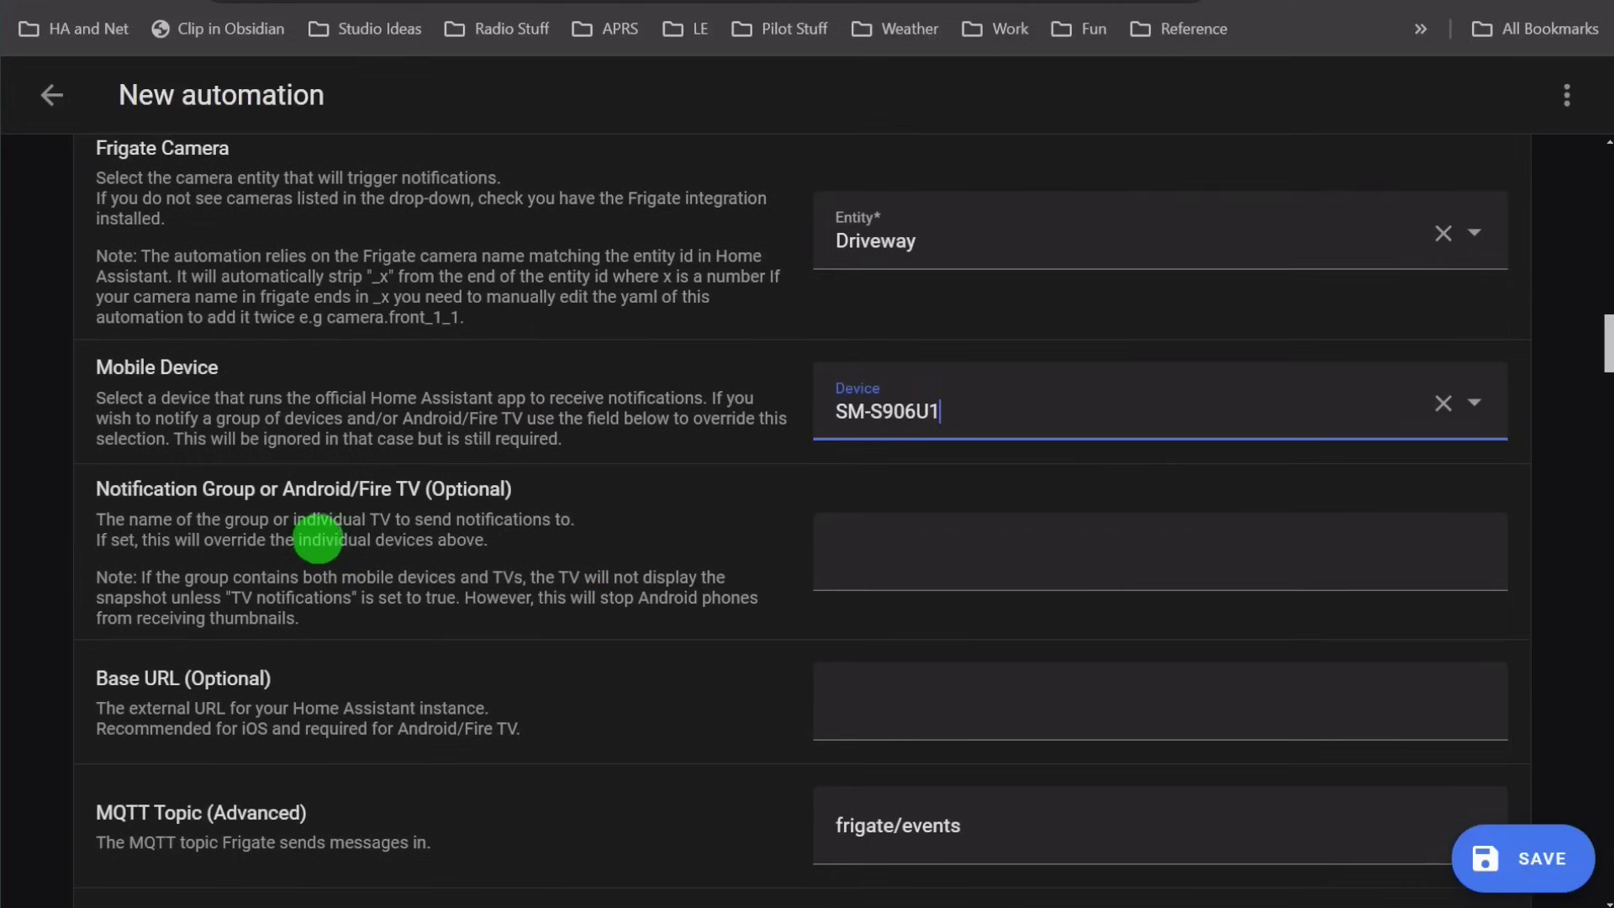
pyautogui.scroll(-2, 324, 536)
pyautogui.scroll(-2, 542, 554)
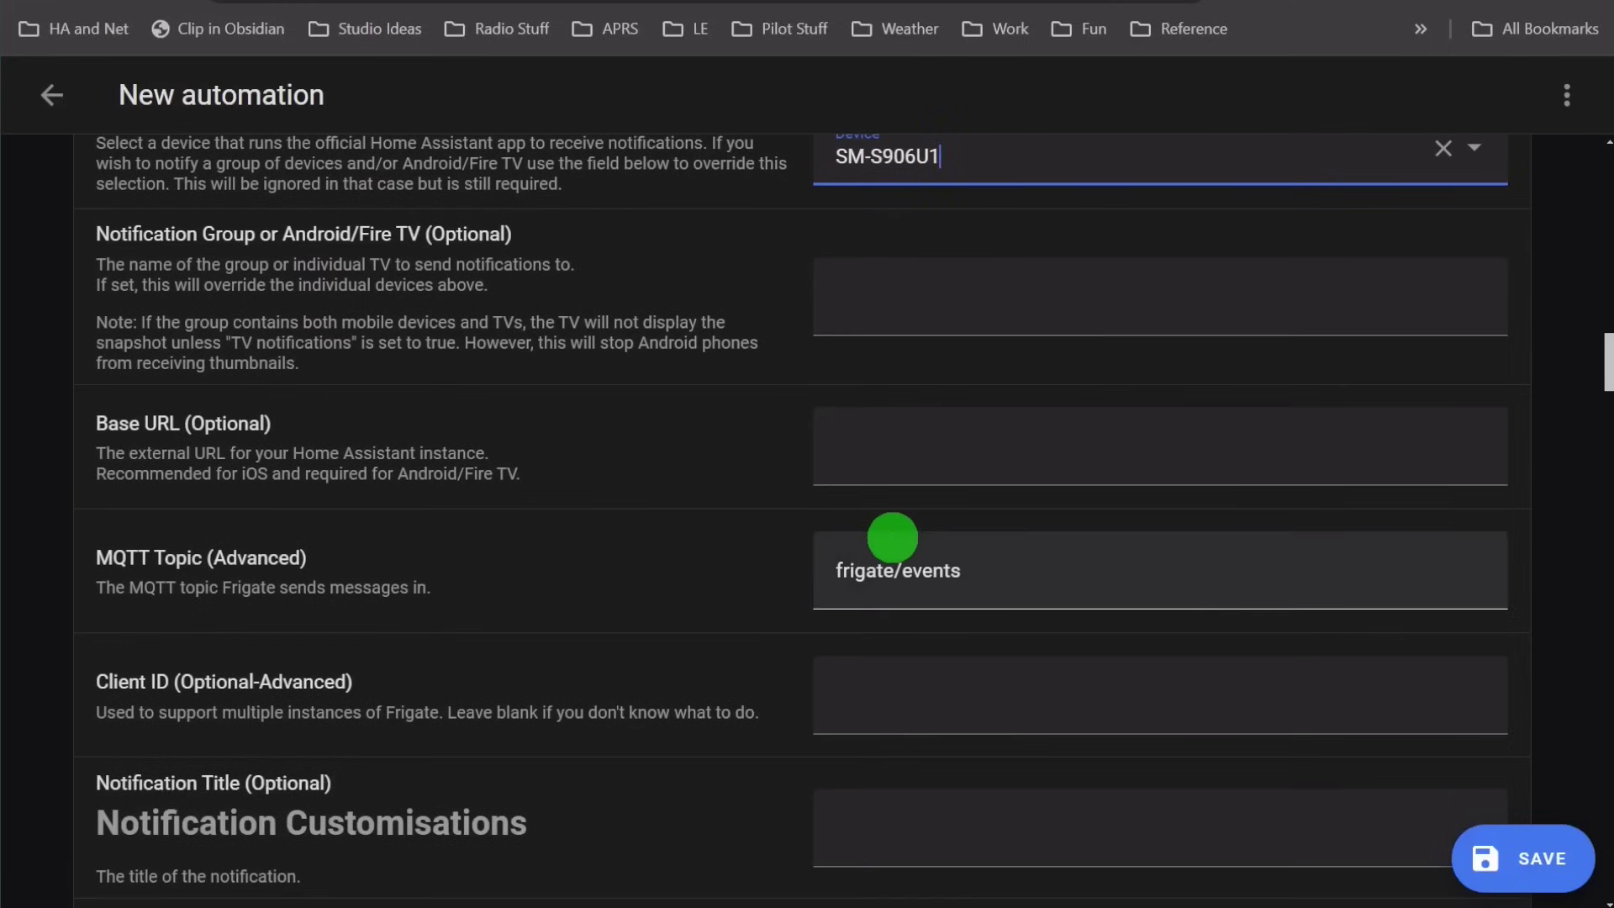
pyautogui.click(903, 432)
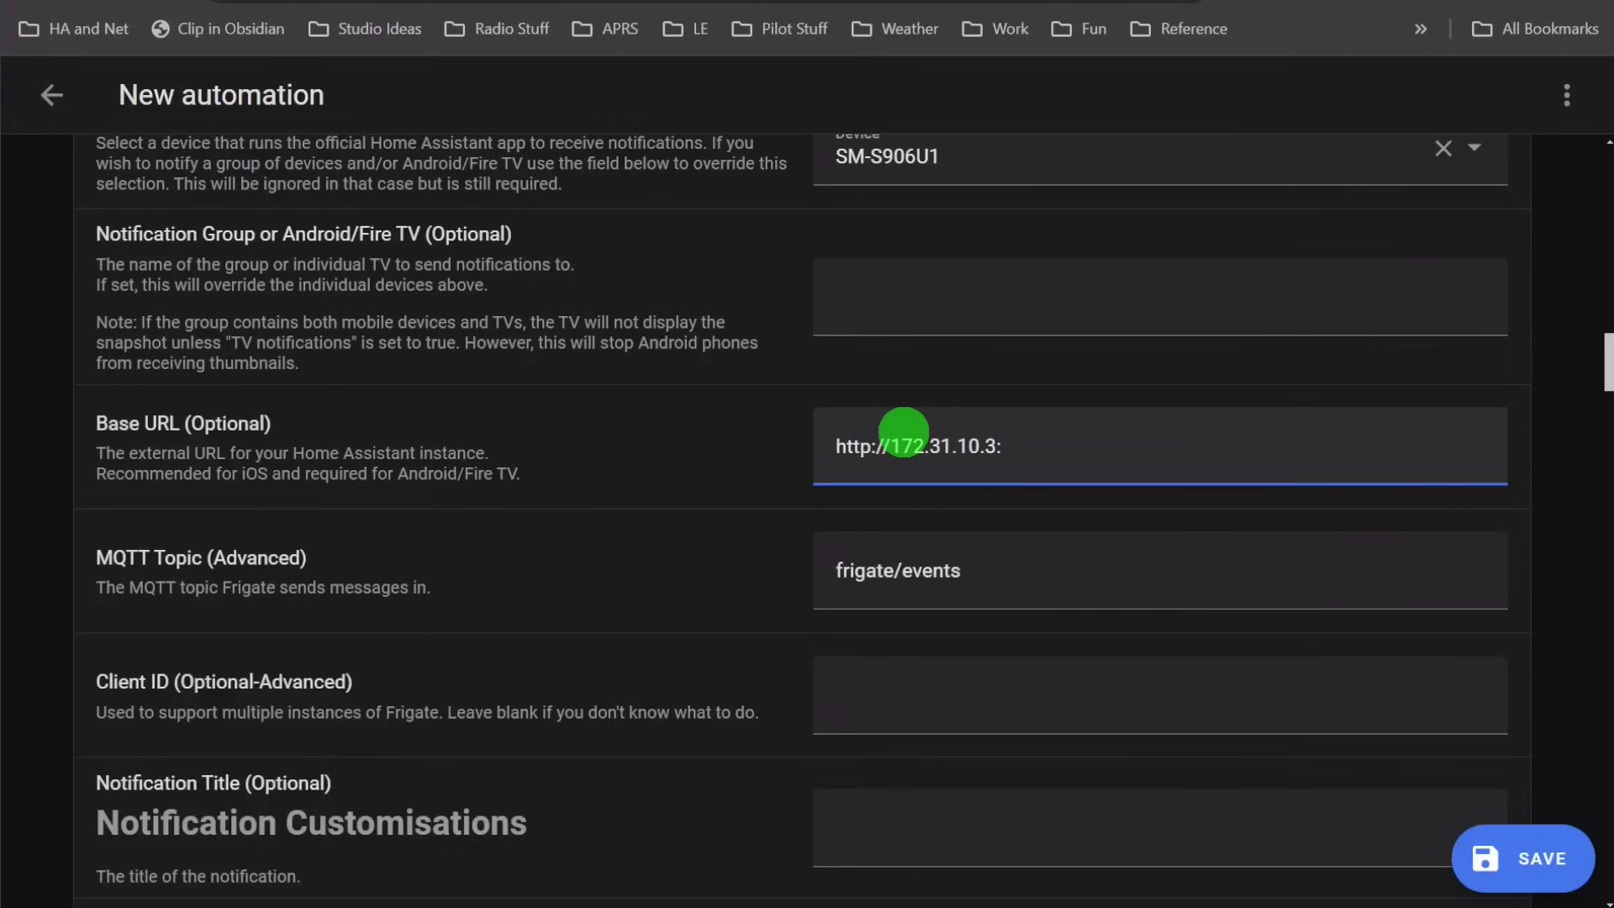
pyautogui.write('123')
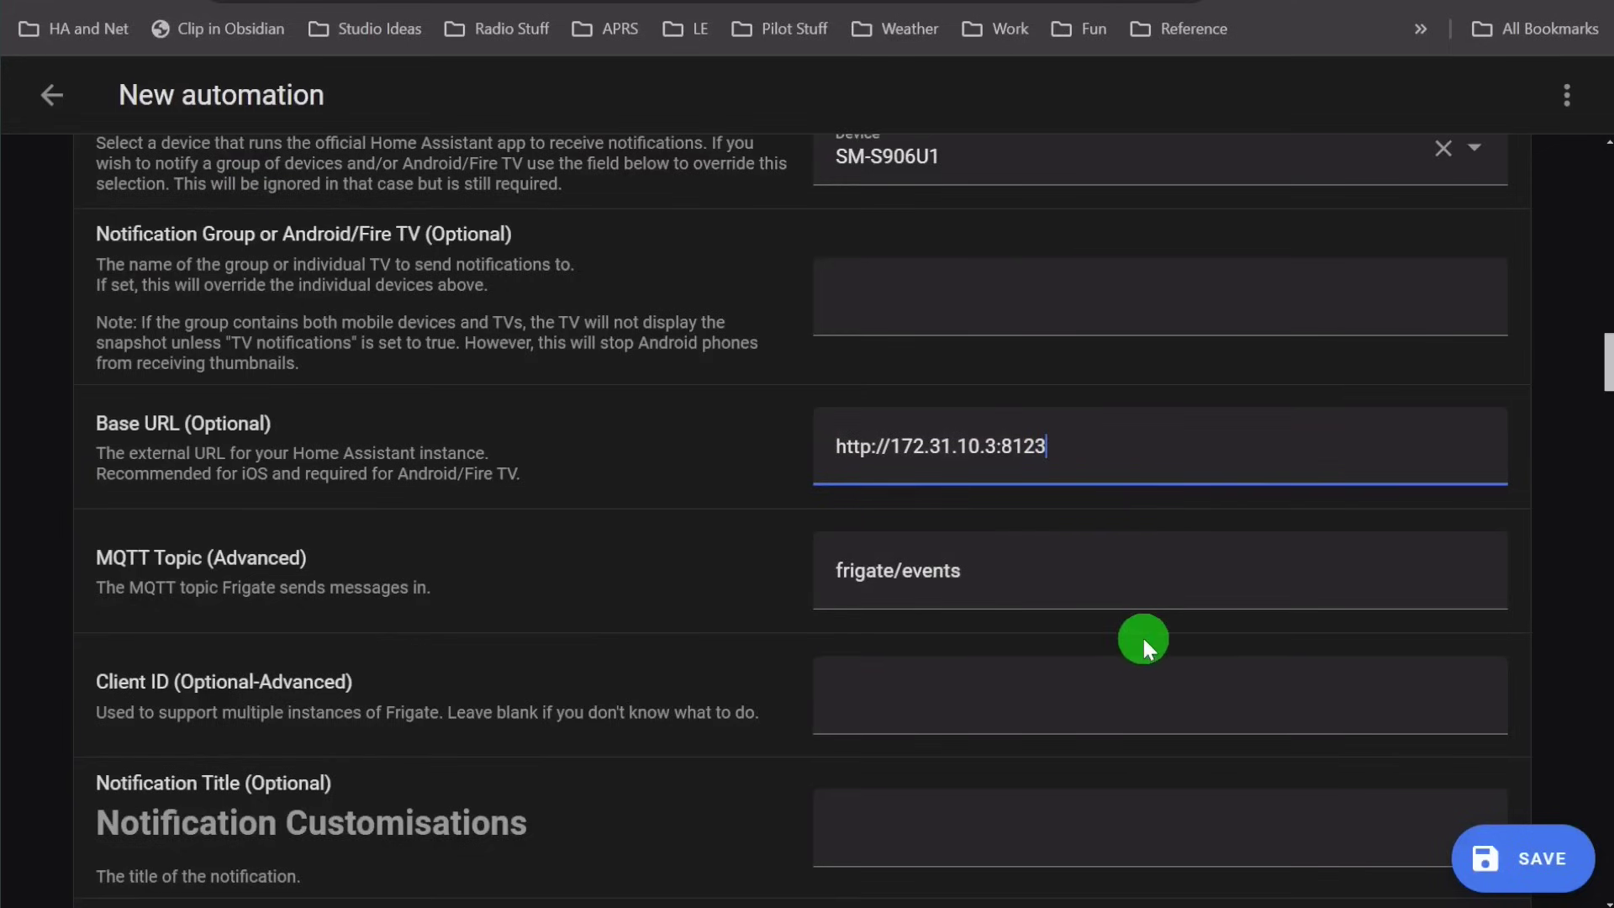
pyautogui.scroll(-2, 1067, 612)
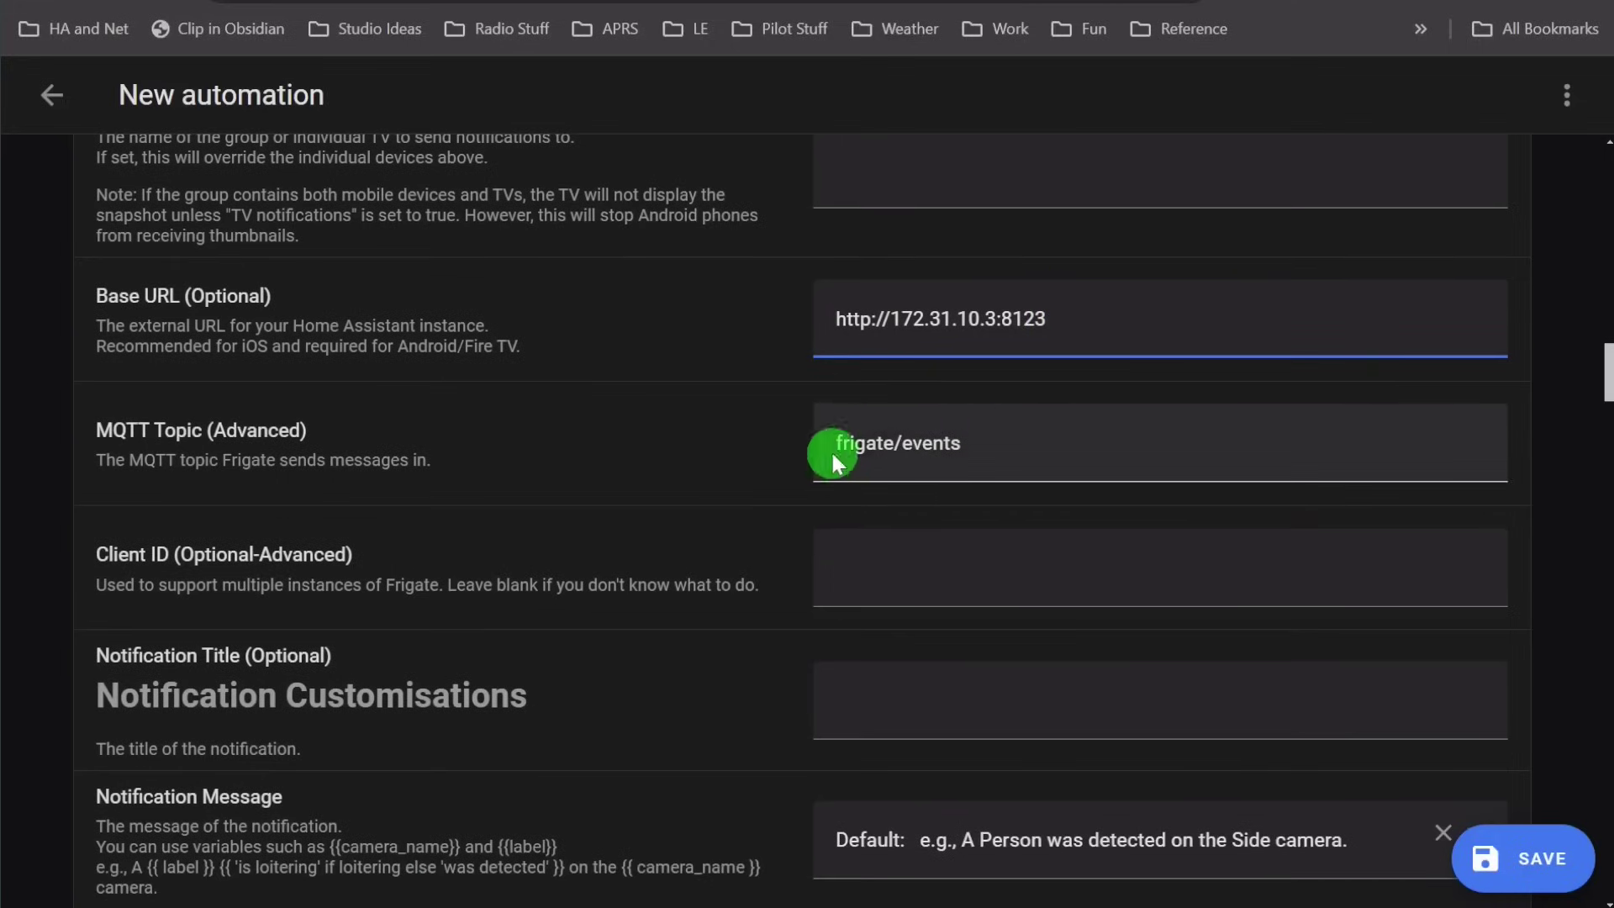
pyautogui.scroll(-2, 1034, 576)
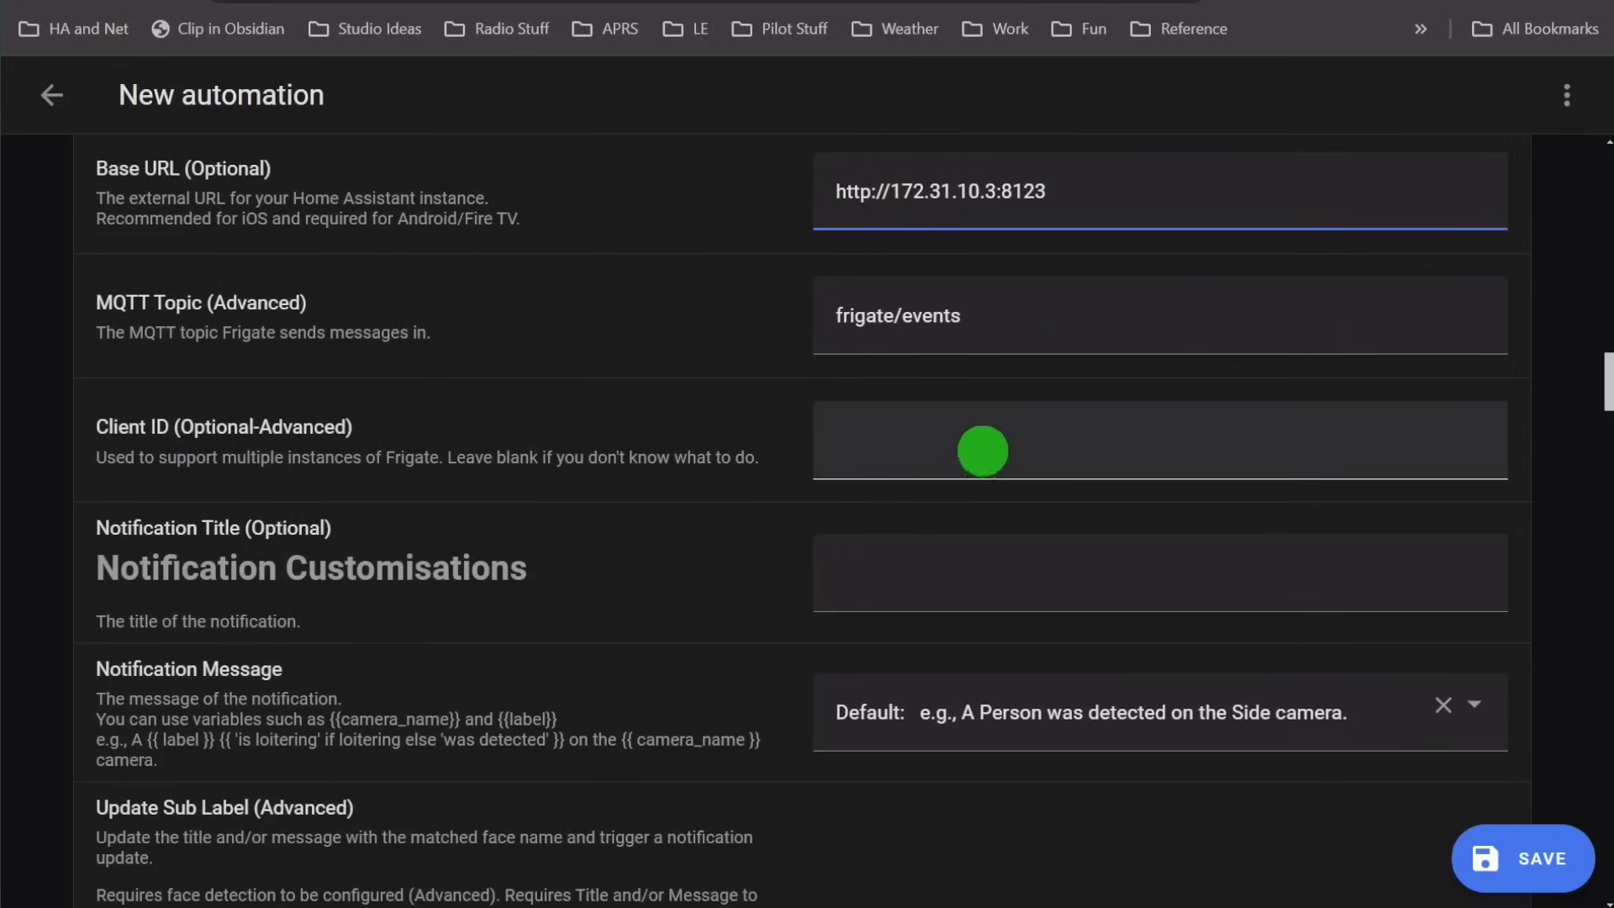
pyautogui.scroll(-2, 937, 459)
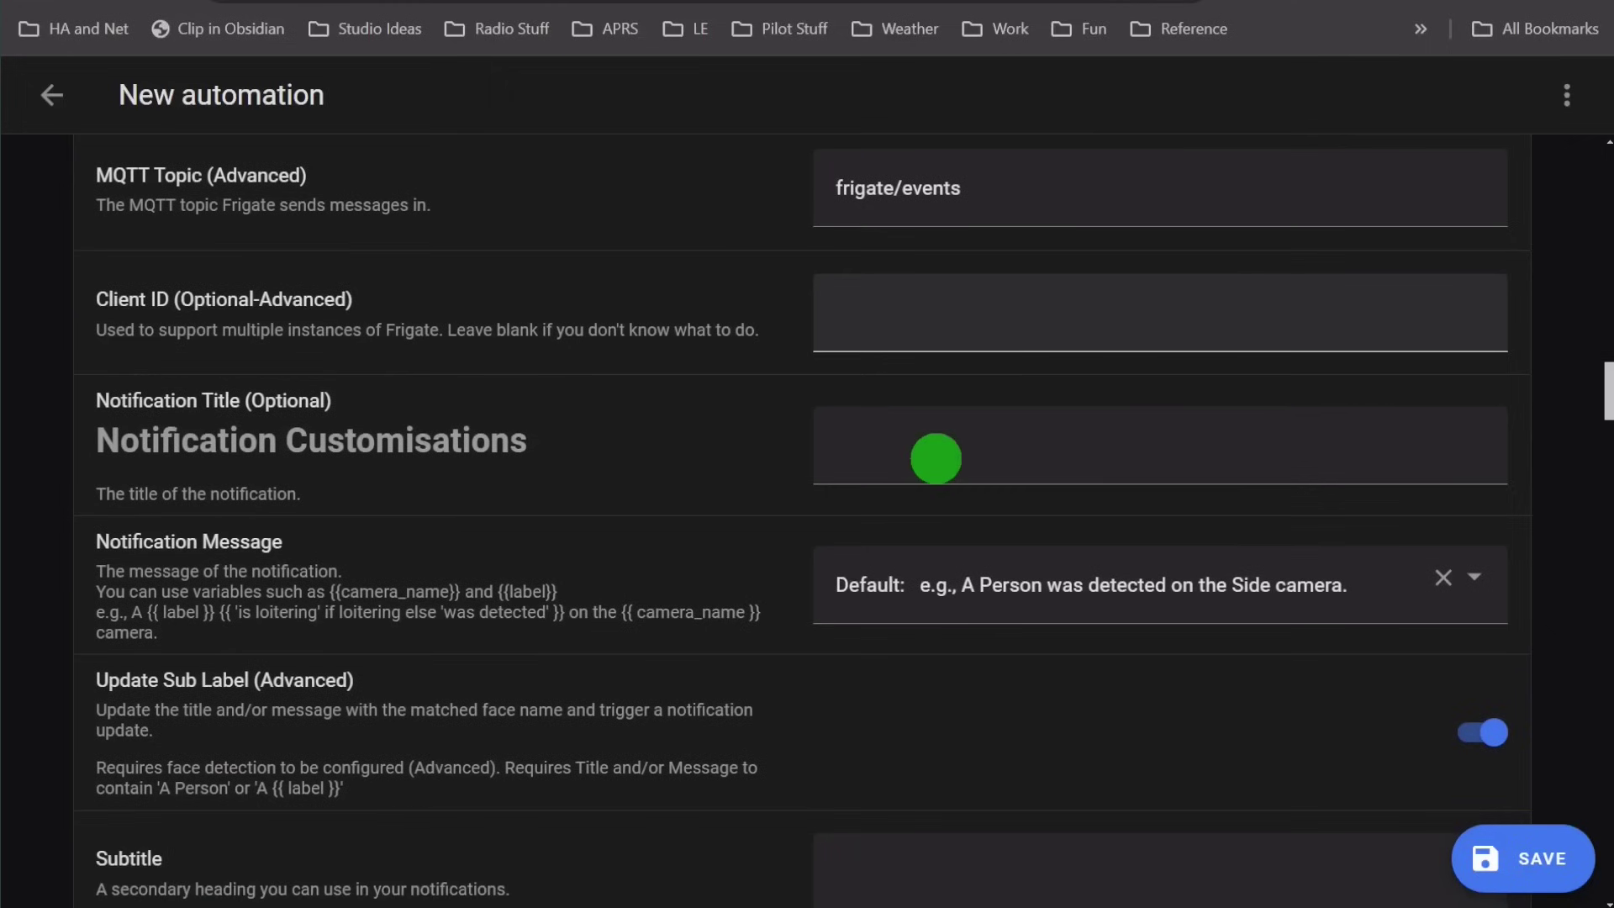
# - Replace the Notification Message with the copied example {{ label }} loitering/detected template
pyautogui.scroll(-4, 542, 447)
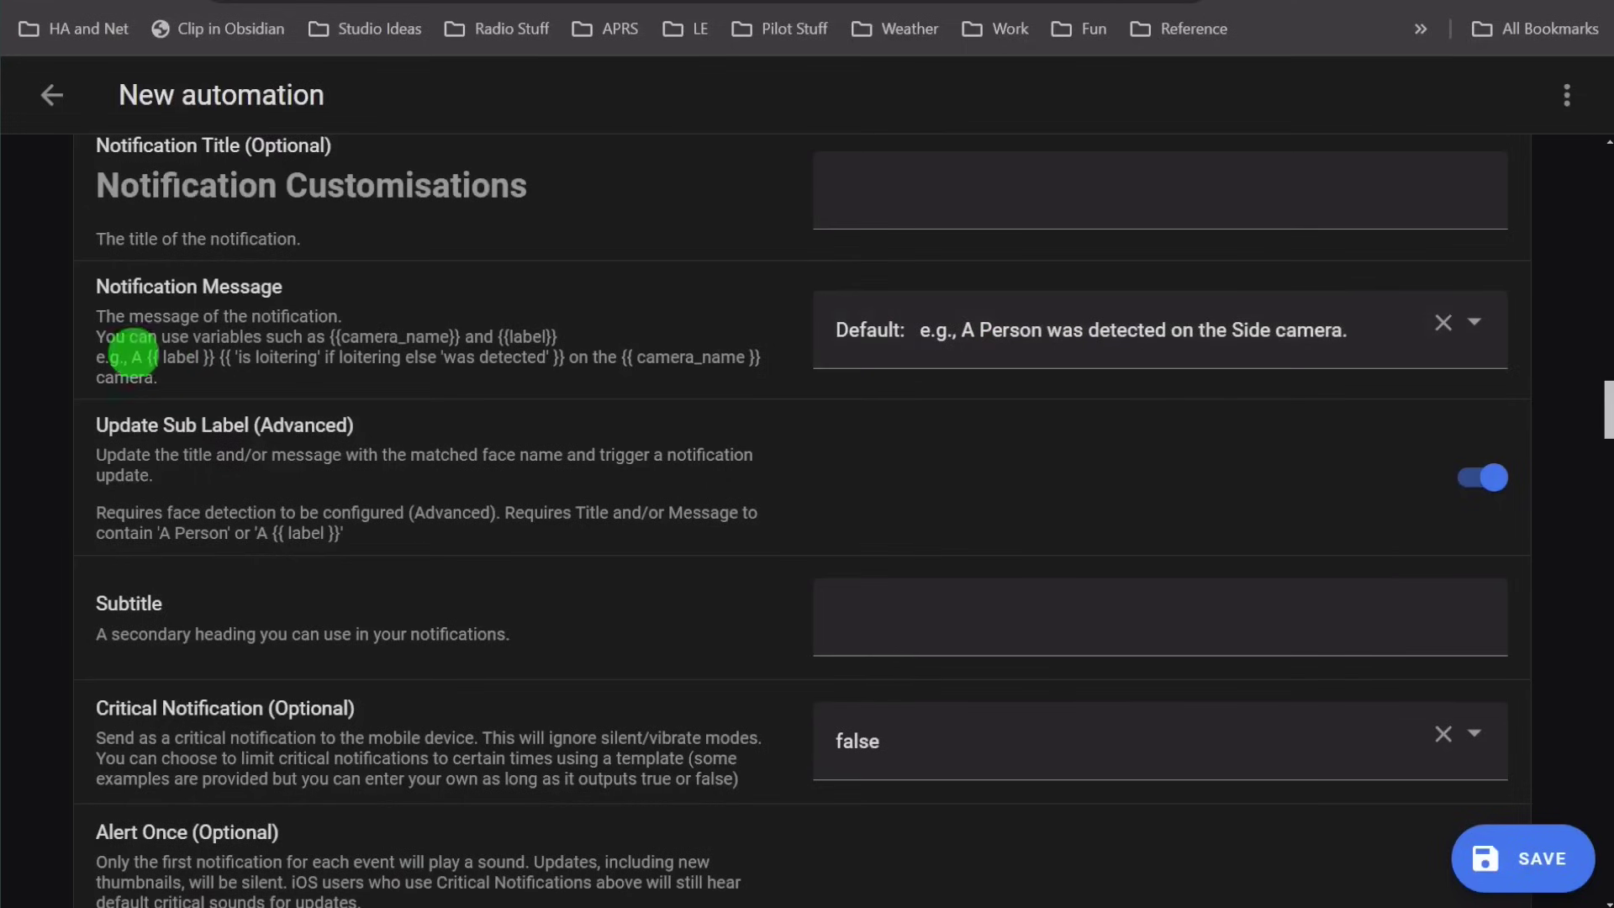
pyautogui.moveTo(131, 357); pyautogui.dragTo(421, 403)
pyautogui.hotkey('ctrl', 'c')
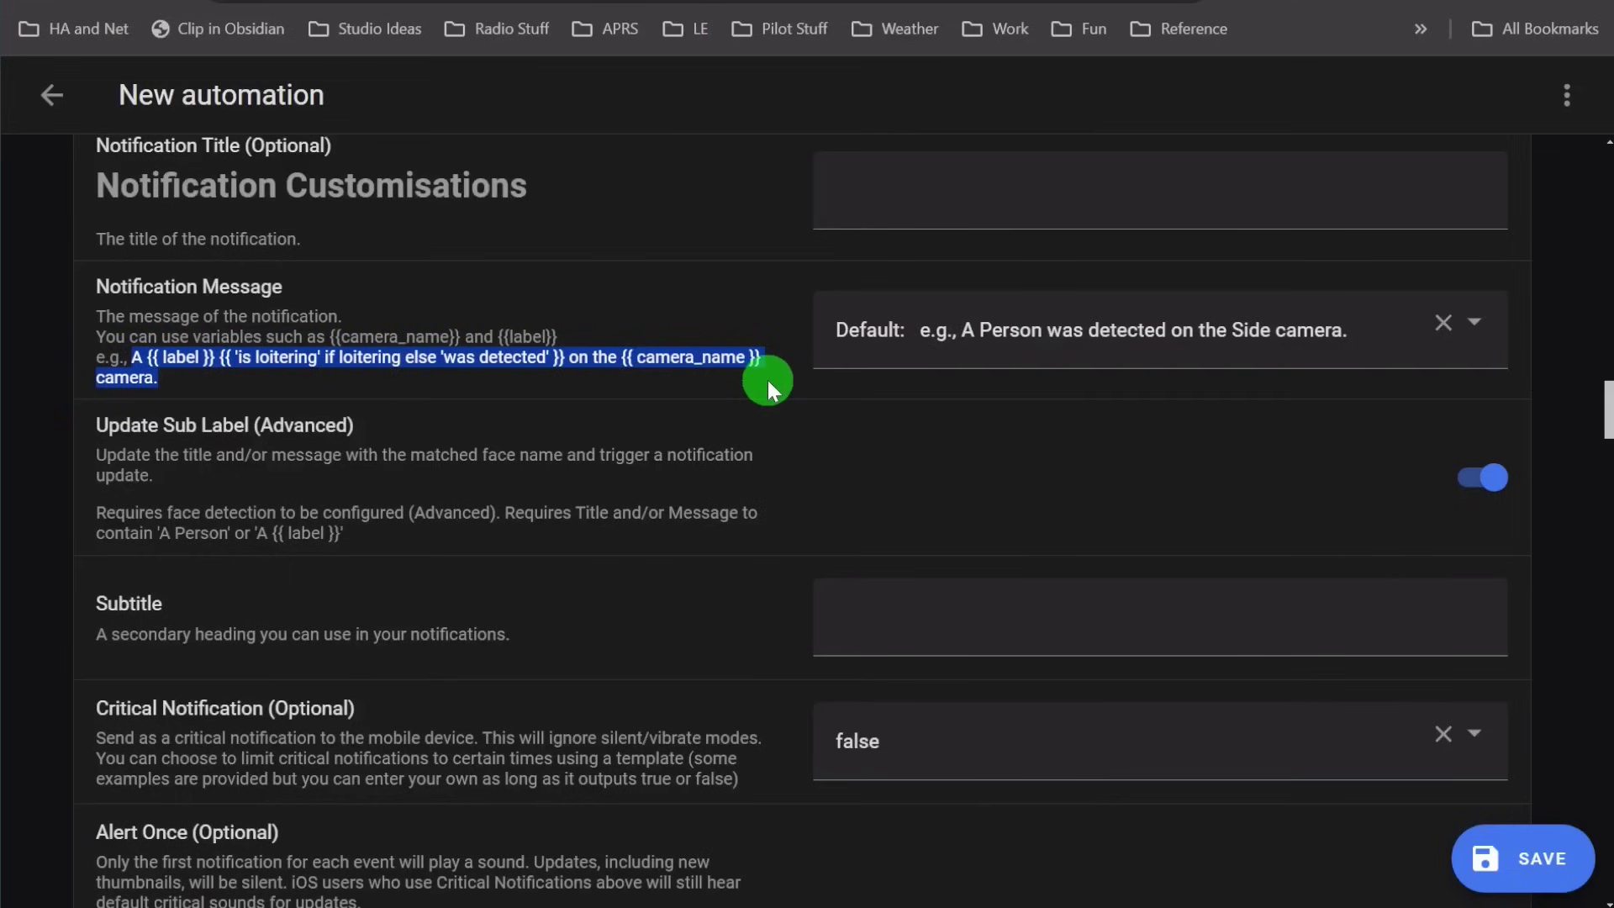
pyautogui.click(943, 329)
pyautogui.tripleClick(940, 330)
pyautogui.hotkey('ctrl', 'v')
pyautogui.click(839, 408)
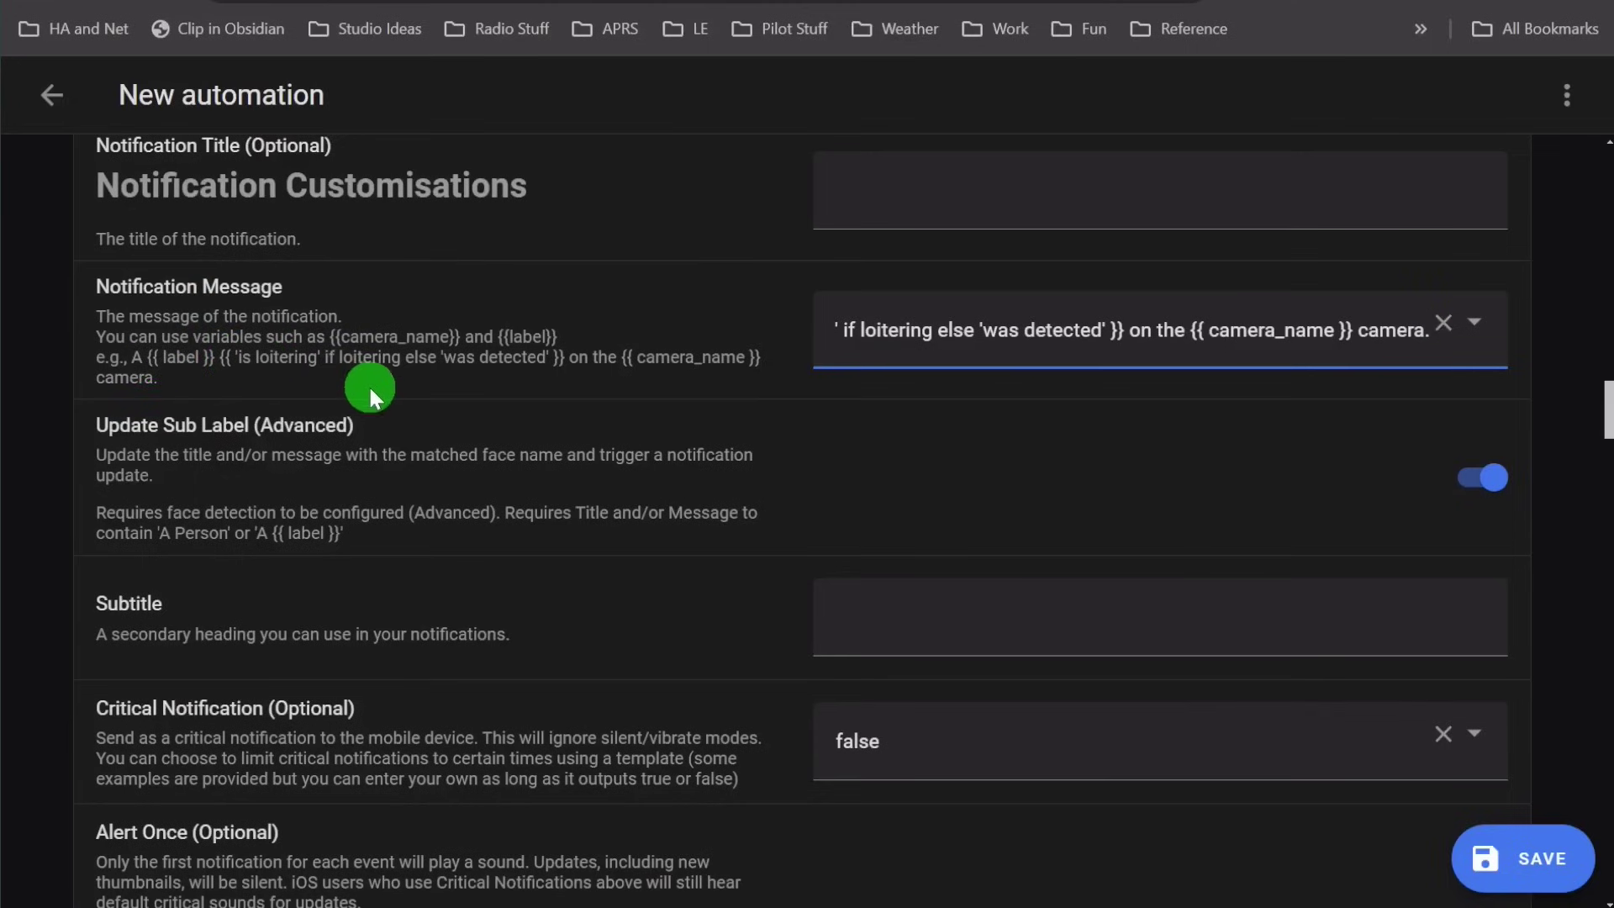
pyautogui.scroll(-3, 381, 392)
# - Turn off Update Sub Label and set the Subtitle to 'Object Detected in Driveway'
pyautogui.press('Tab')
pyautogui.press('space')
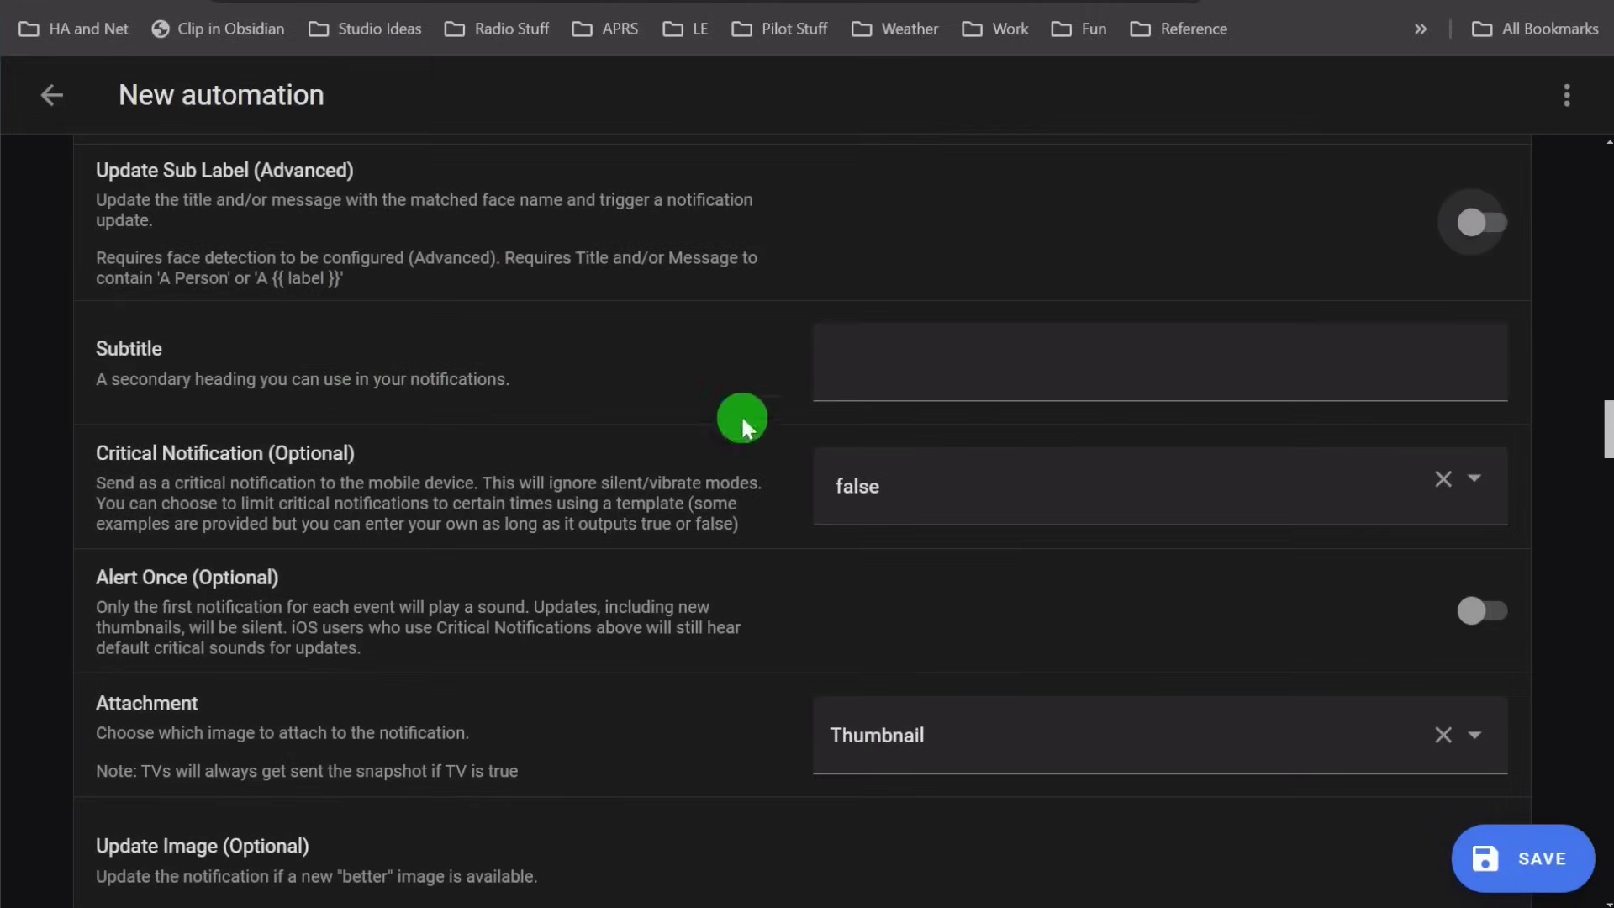
pyautogui.click(915, 391)
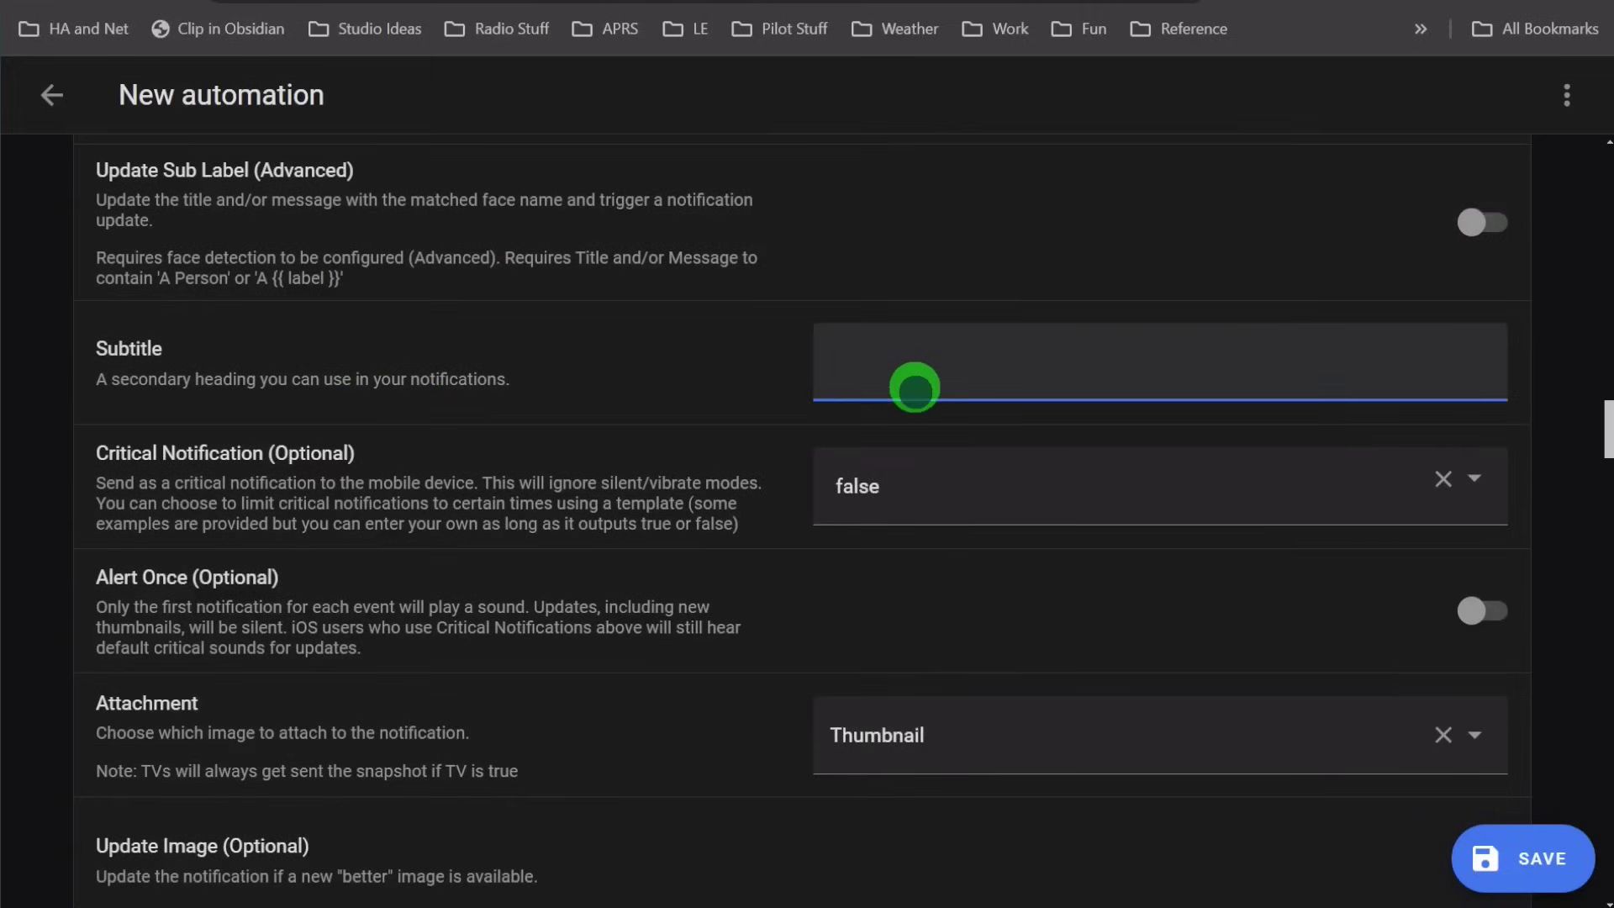
pyautogui.write('Object Detected in Driveway')
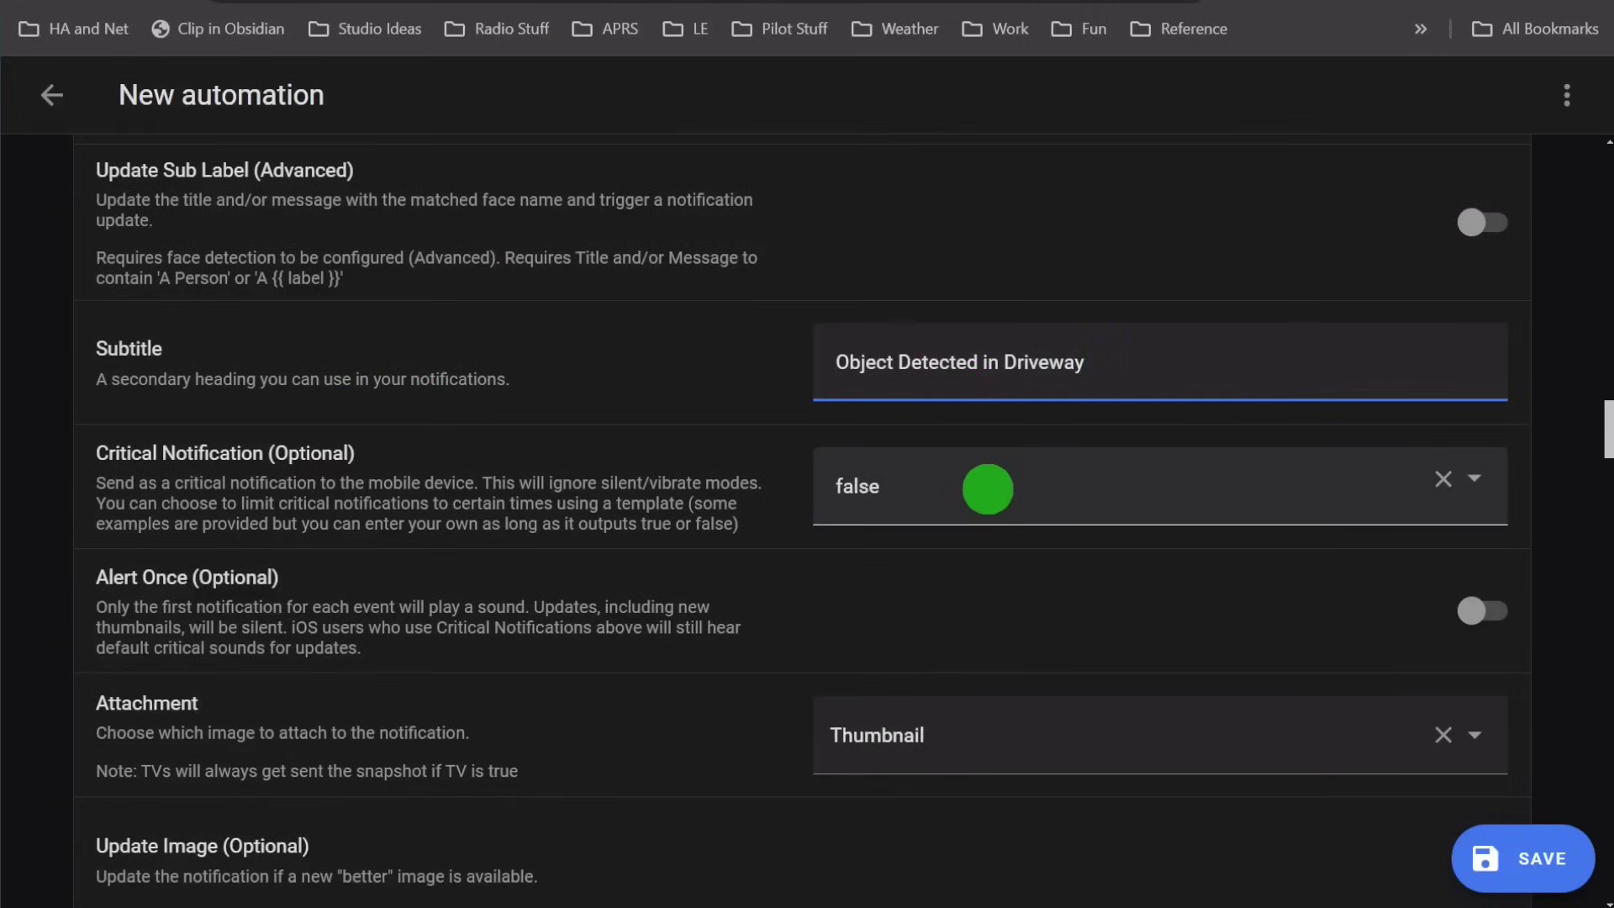
# - Check the Critical Notification options, leaving it set to false
pyautogui.scroll(3, 988, 489)
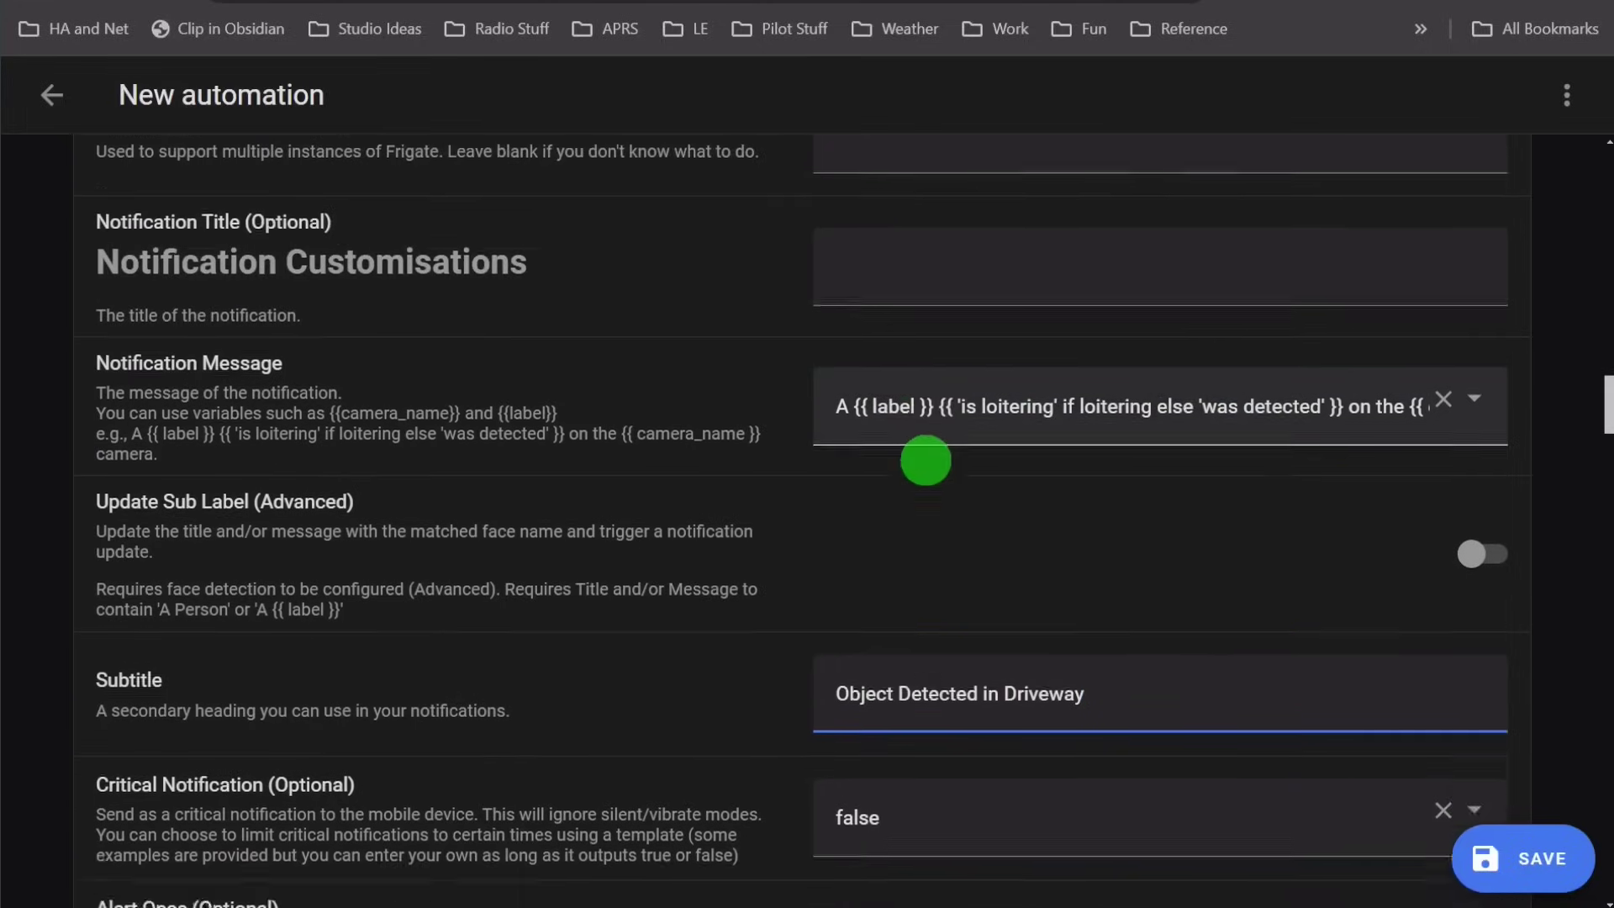
pyautogui.scroll(-2, 926, 460)
pyautogui.scroll(-2, 1026, 569)
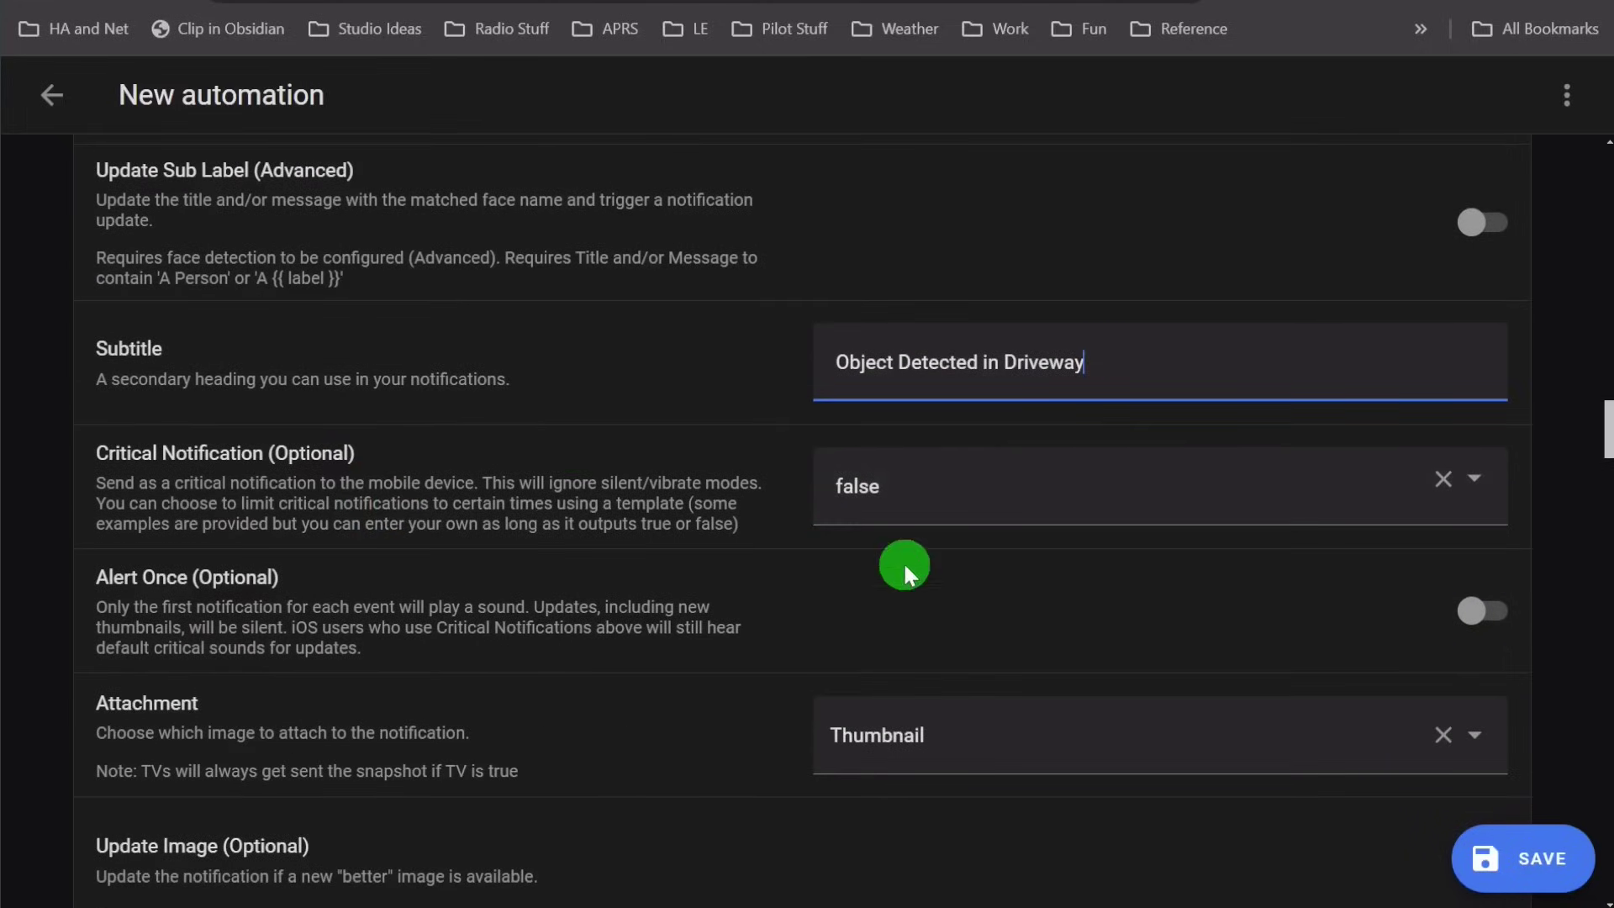
pyautogui.click(1030, 496)
pyautogui.scroll(-1, 957, 607)
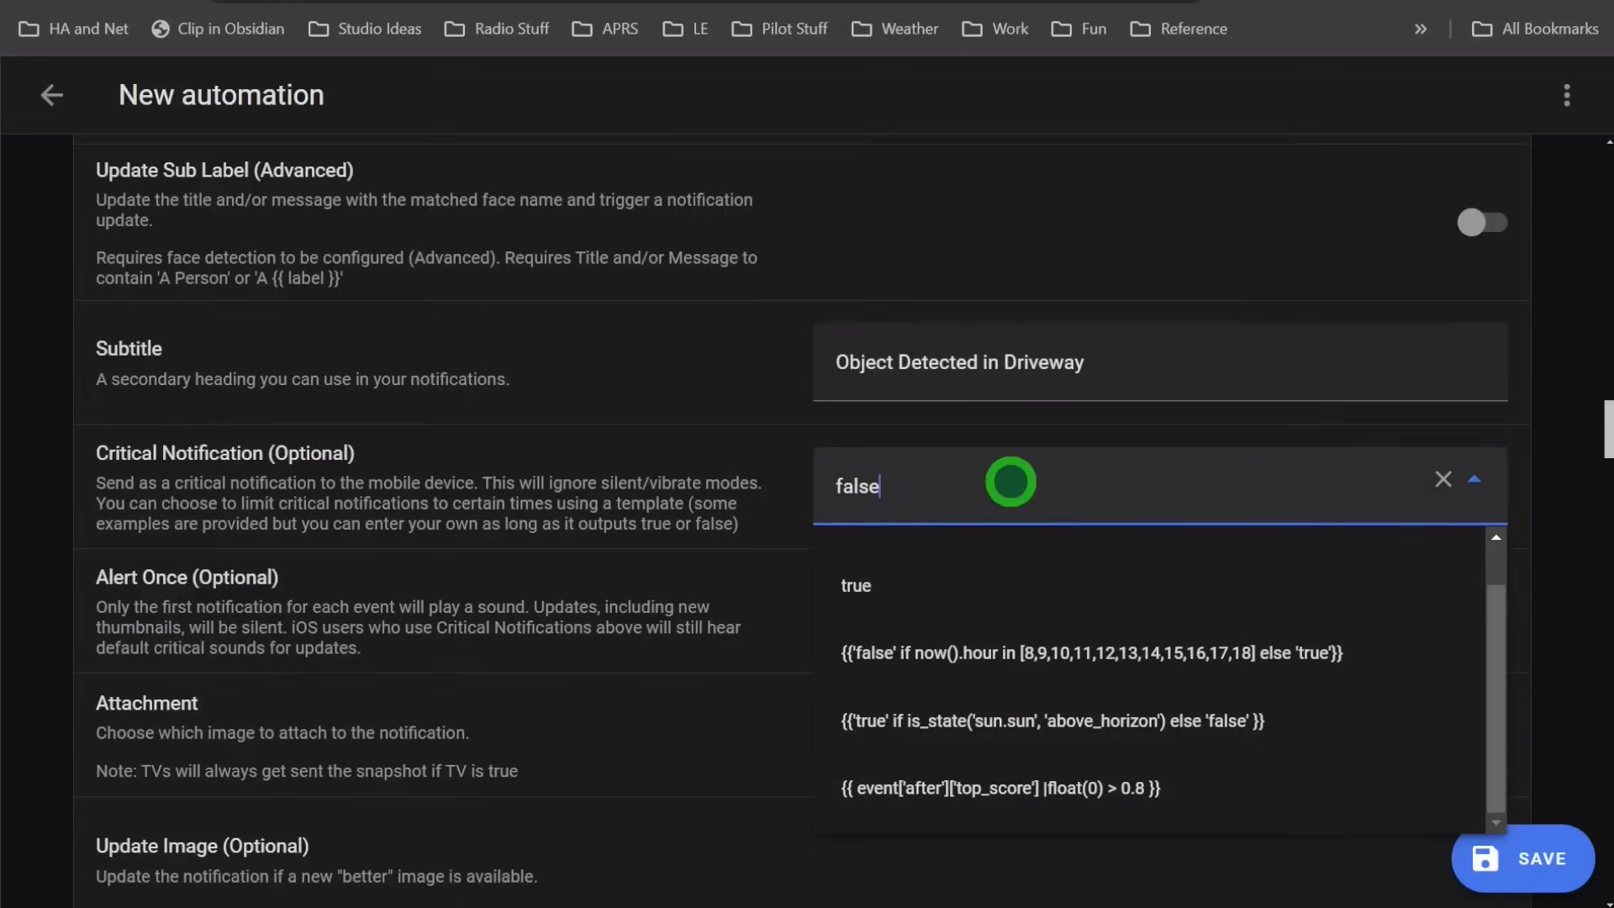
pyautogui.click(719, 555)
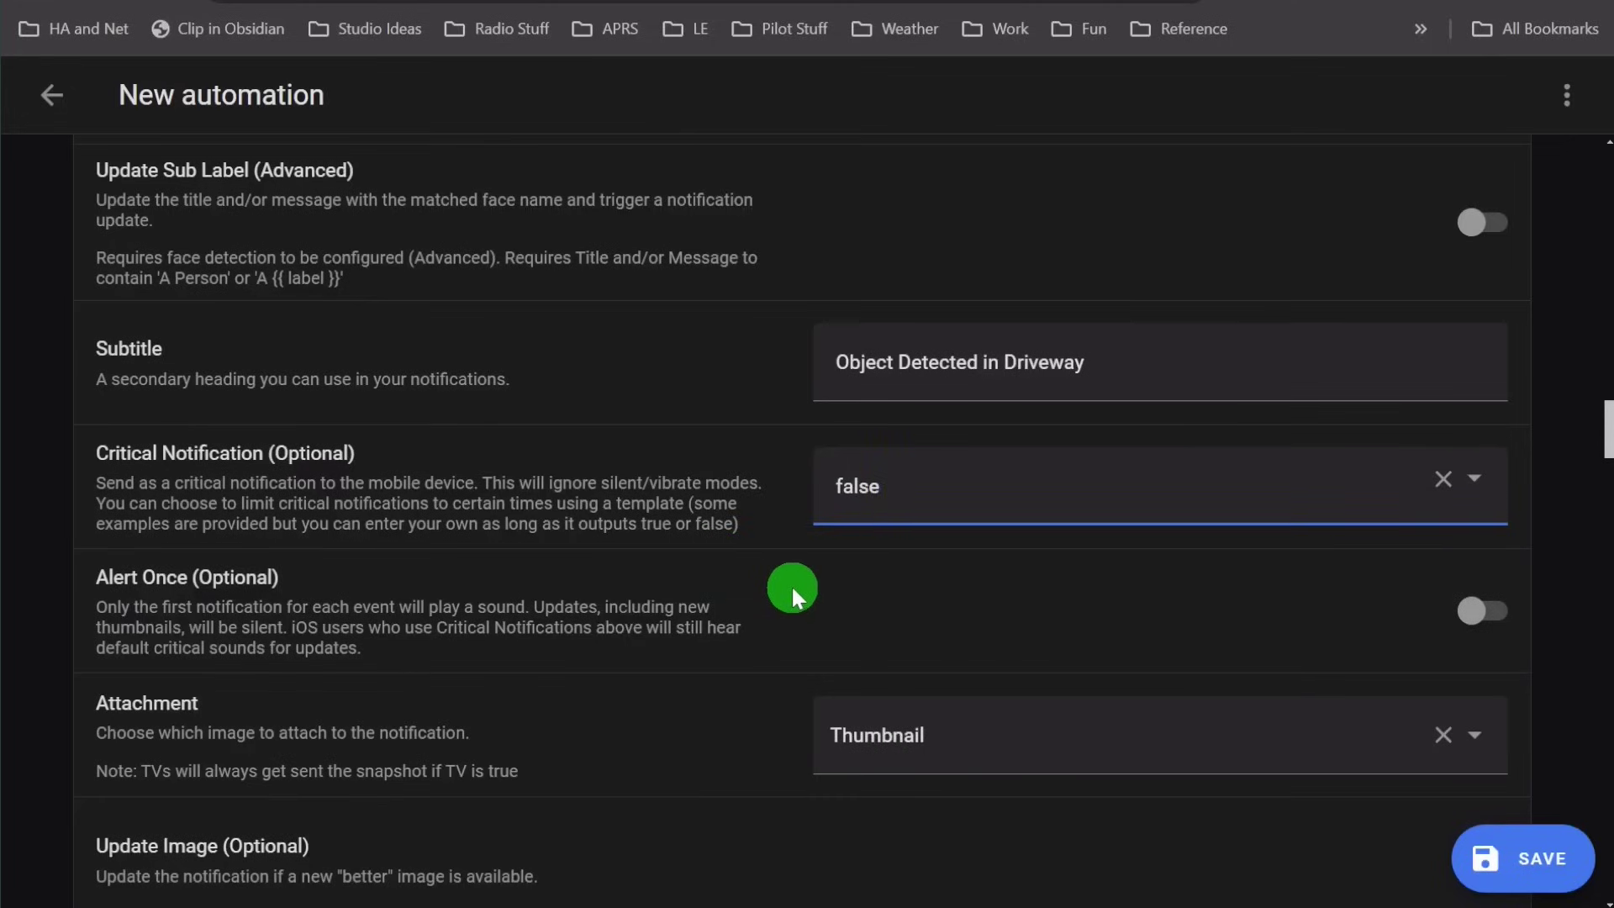
pyautogui.scroll(-2, 787, 588)
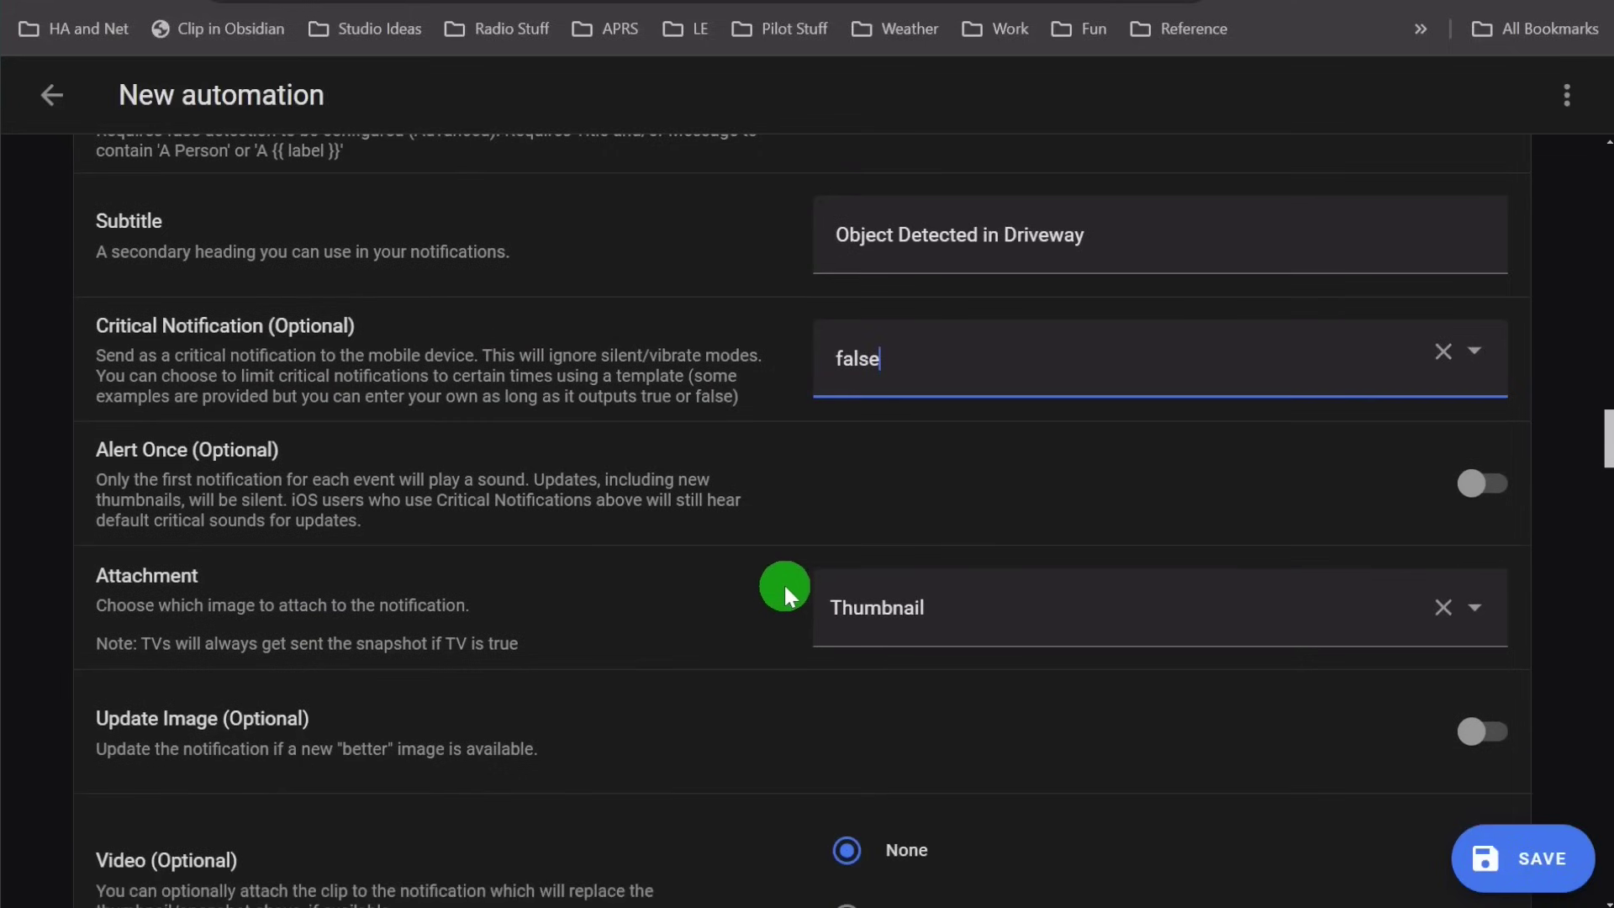
# - Turn on Alert Once and set the Attachment to Snapshot with bounding box
pyautogui.click(1473, 489)
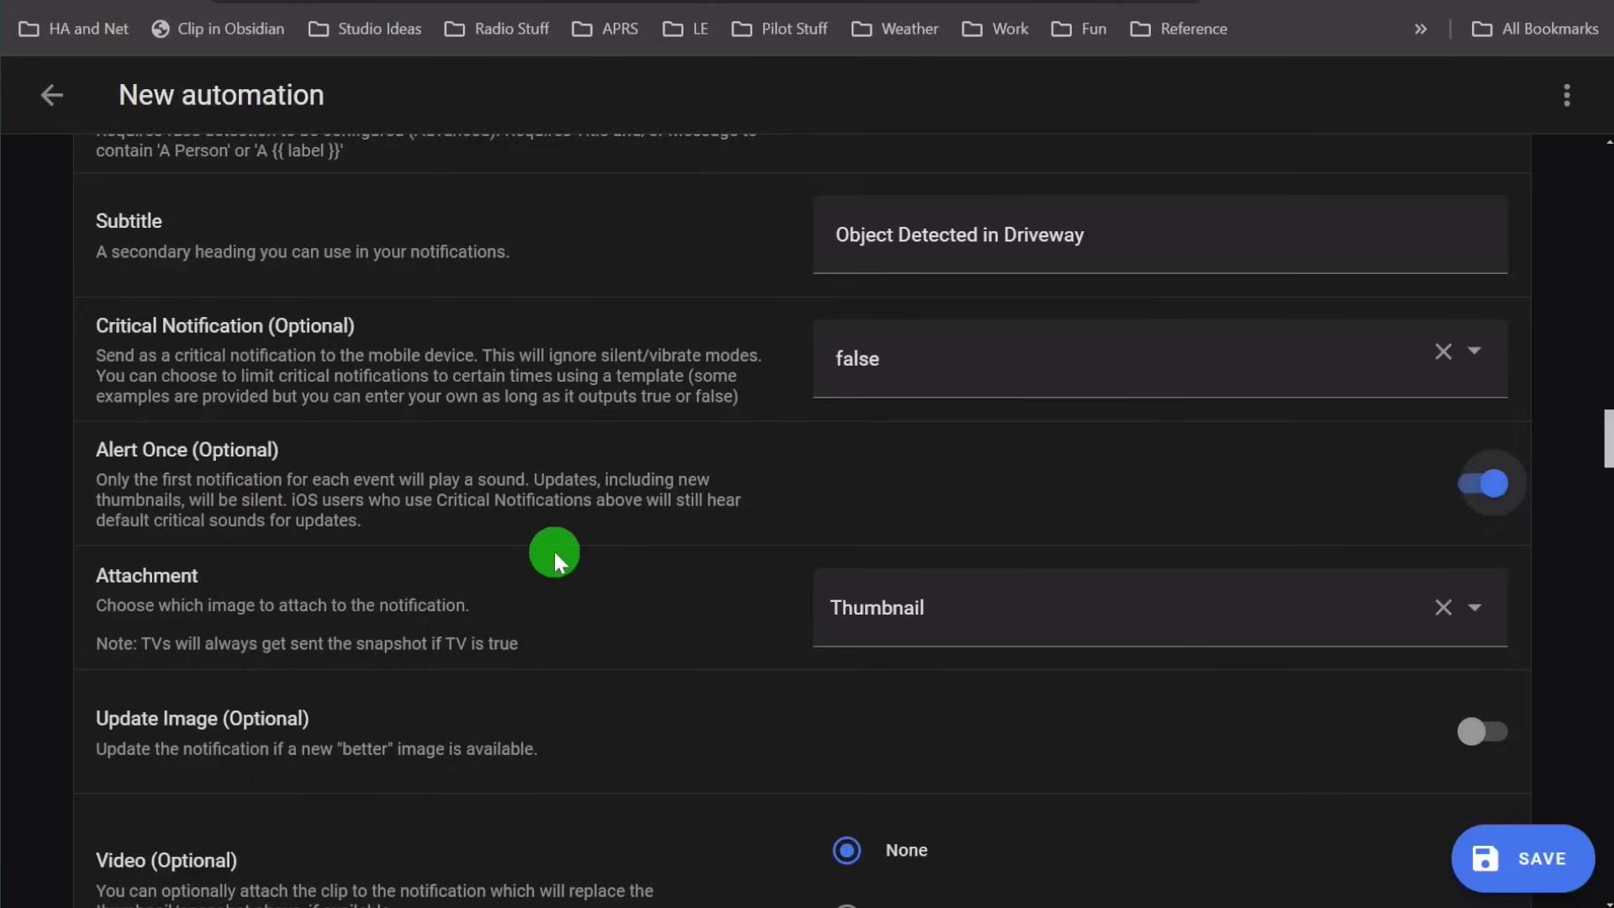
pyautogui.scroll(-3, 569, 563)
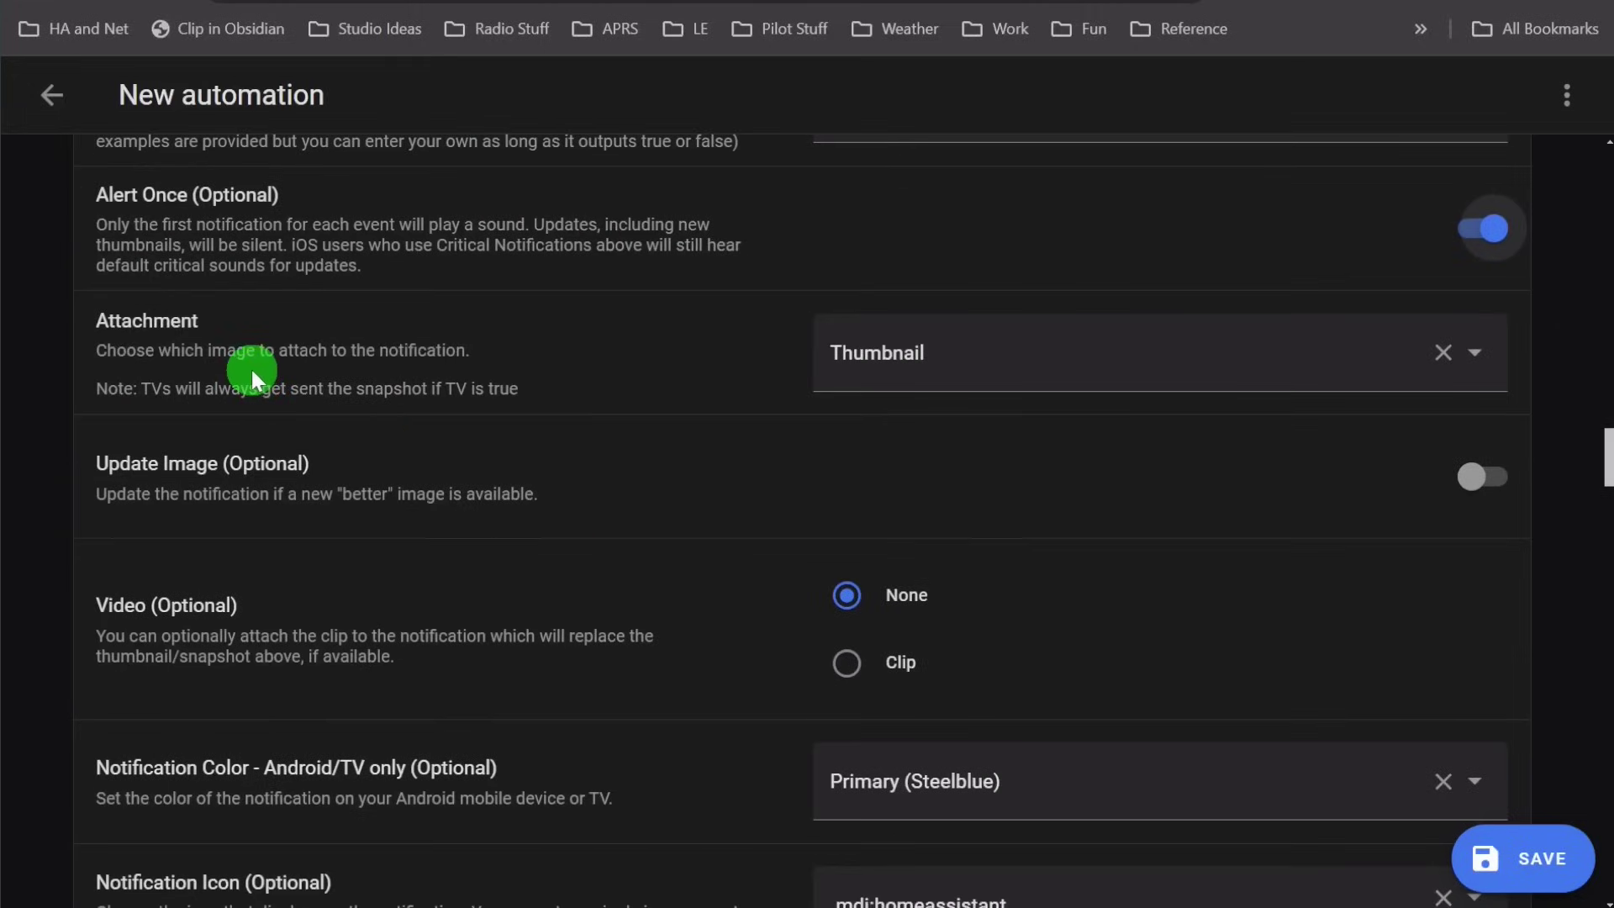
pyautogui.click(1135, 358)
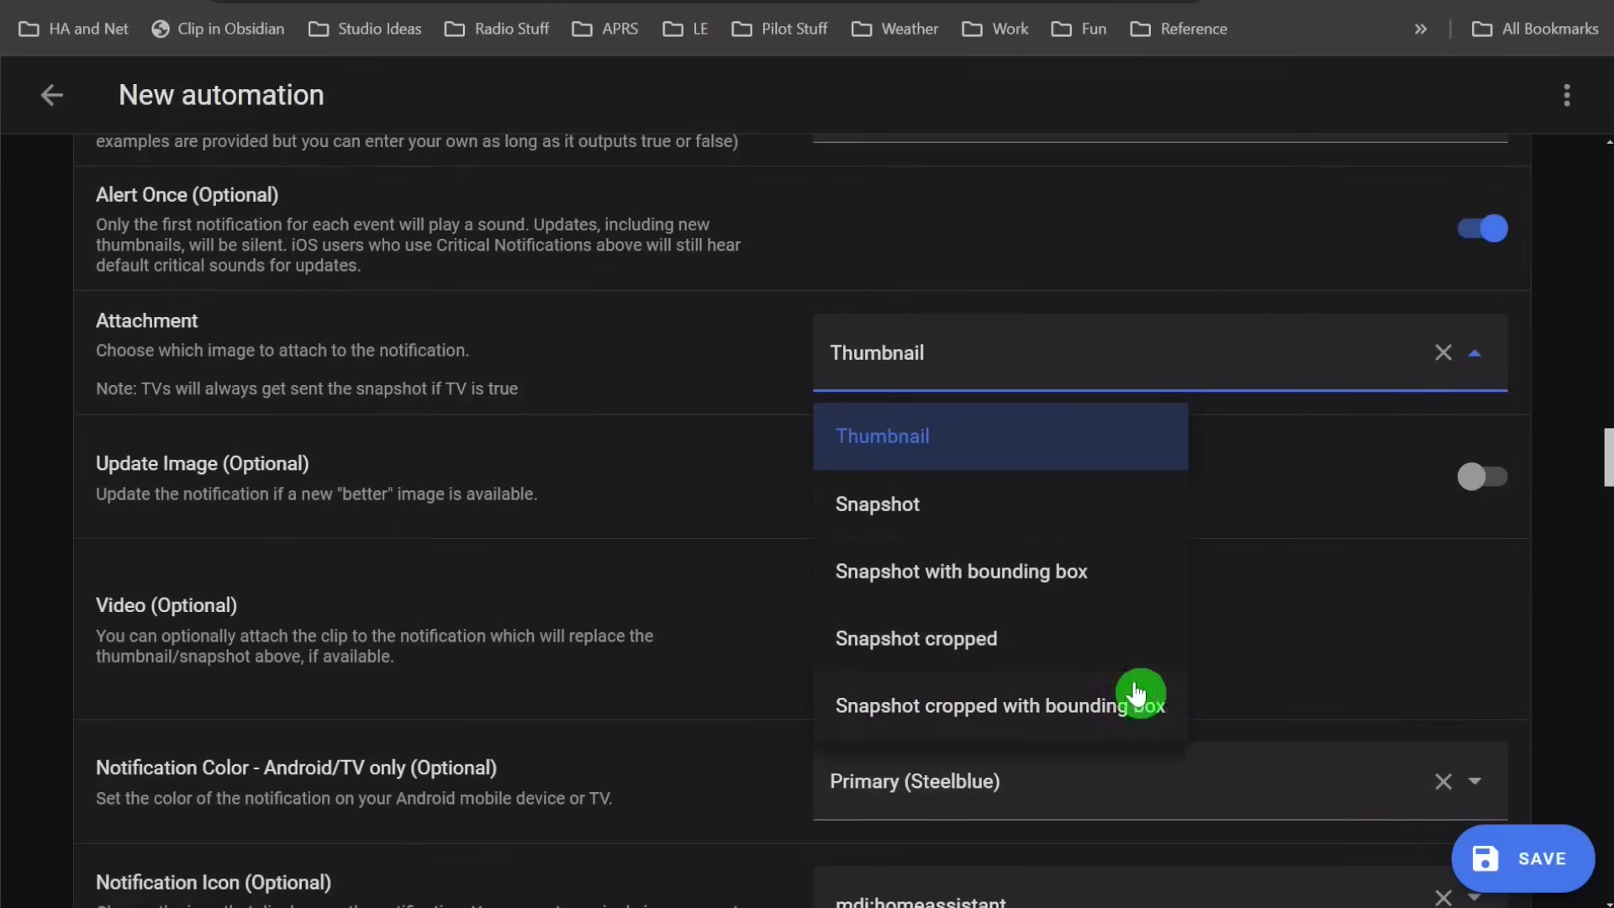
pyautogui.click(1062, 580)
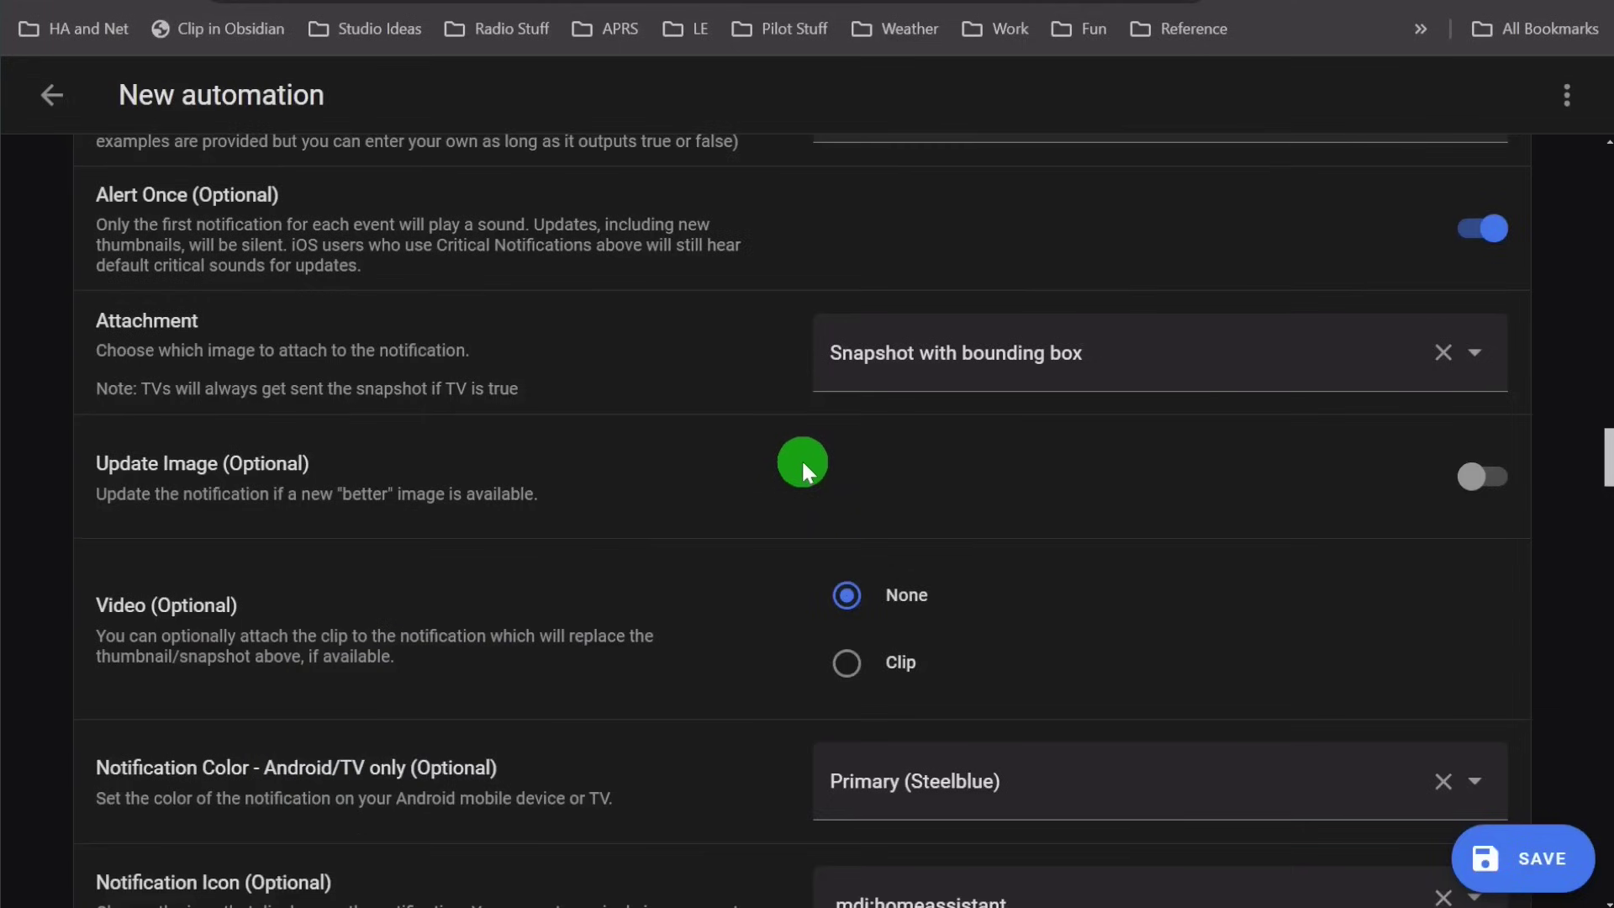
pyautogui.click(846, 664)
pyautogui.scroll(-5, 847, 664)
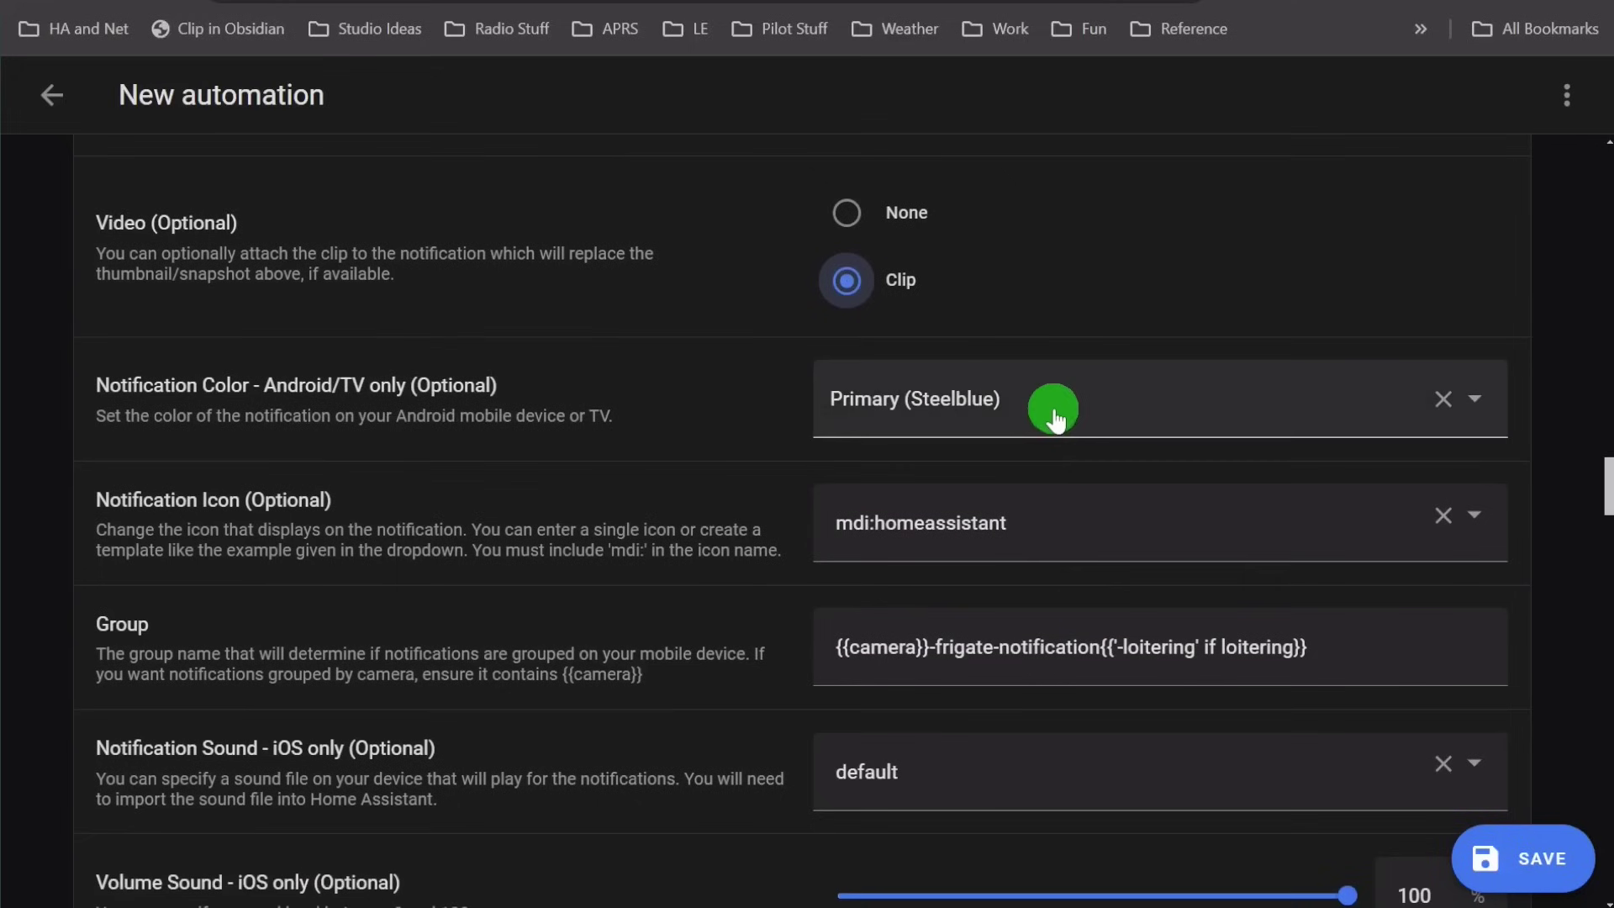
pyautogui.click(1057, 411)
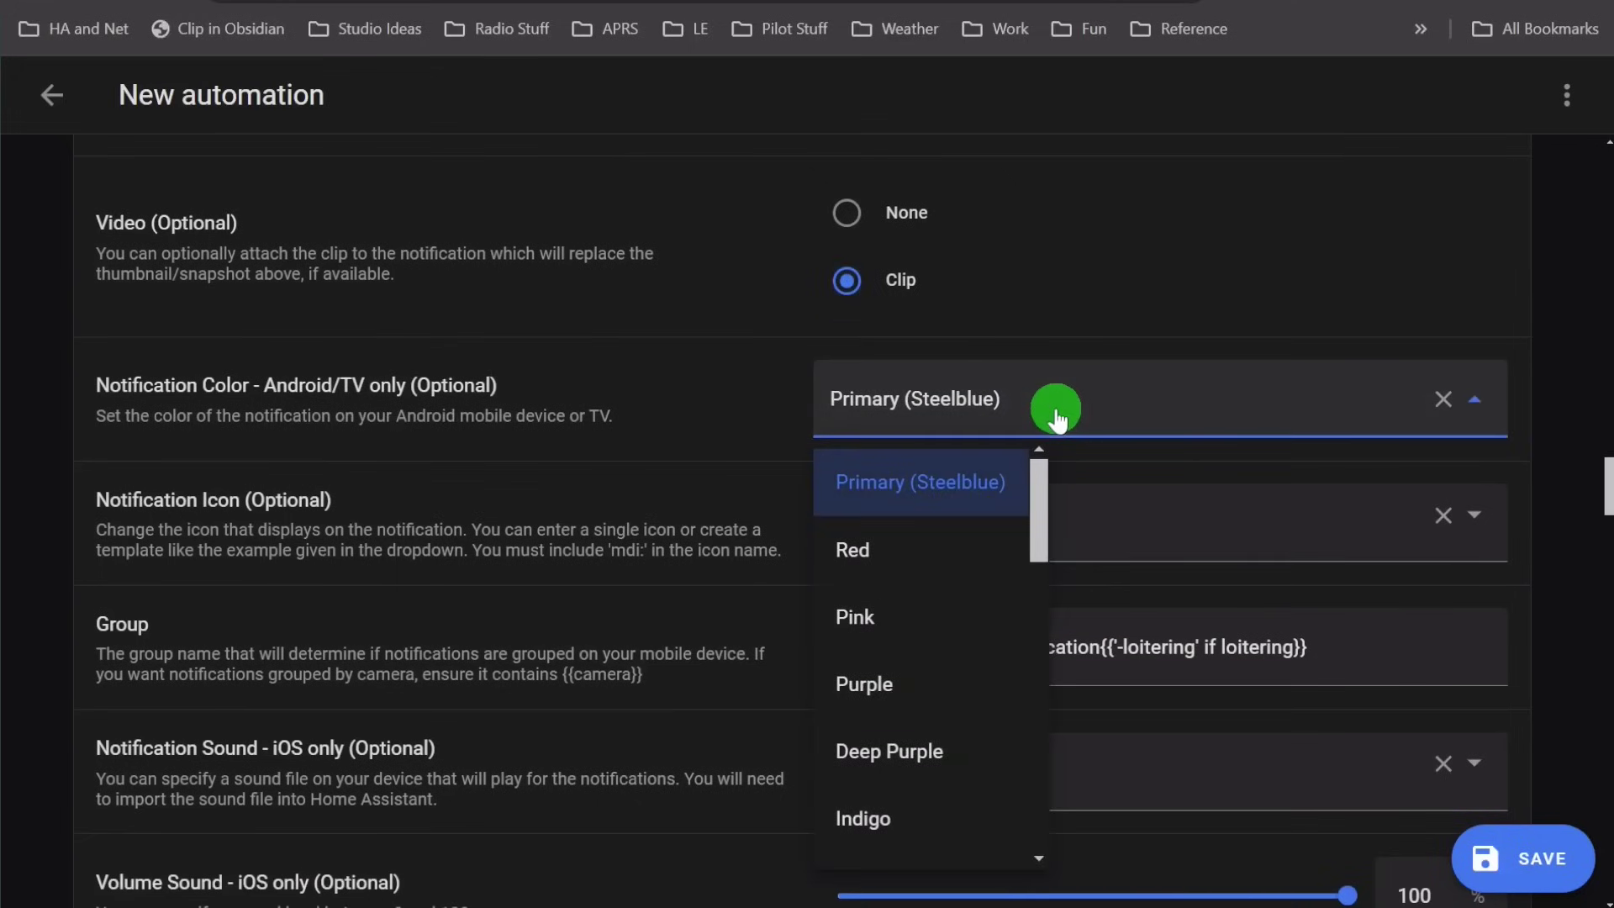
pyautogui.moveTo(1032, 535); pyautogui.dragTo(966, 656)
pyautogui.click(873, 668)
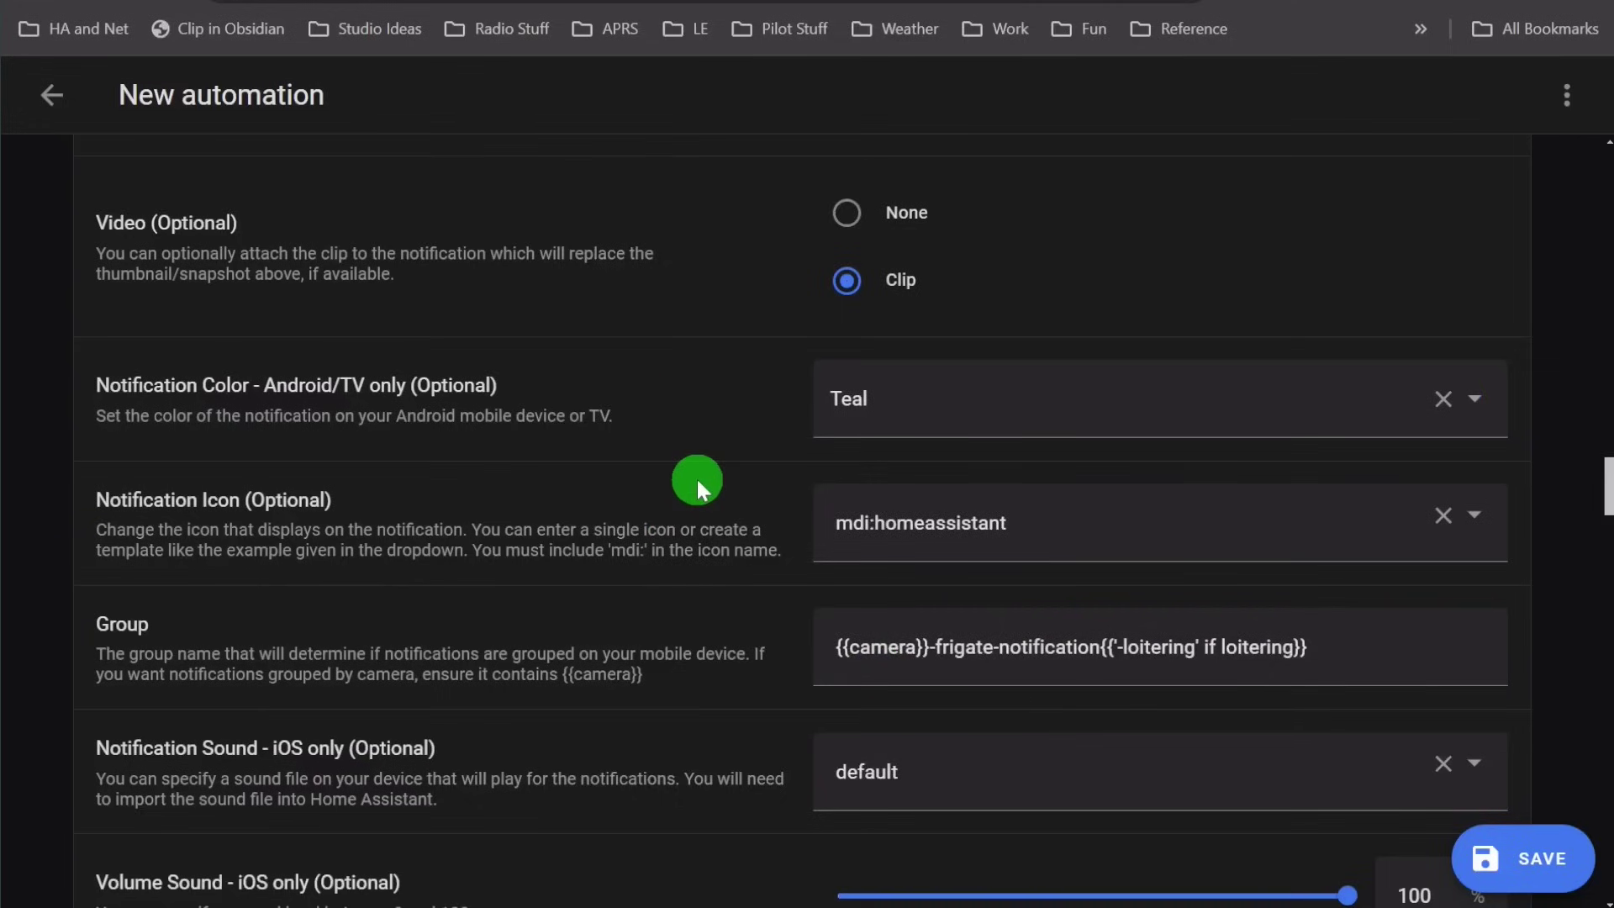
pyautogui.scroll(-2, 875, 425)
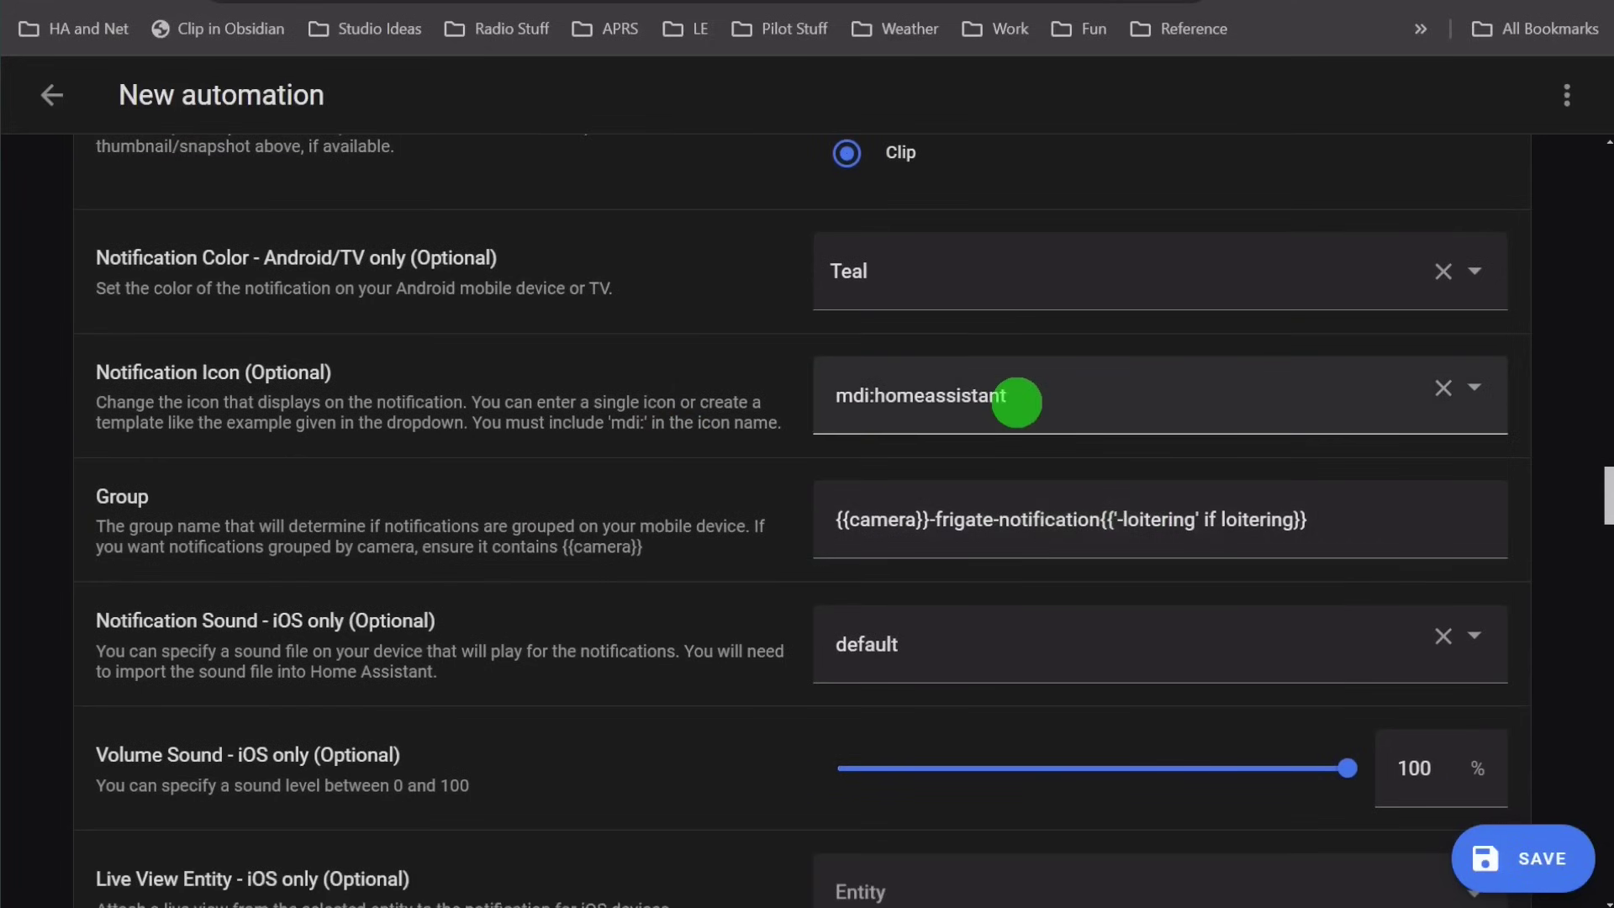
pyautogui.scroll(-2, 649, 505)
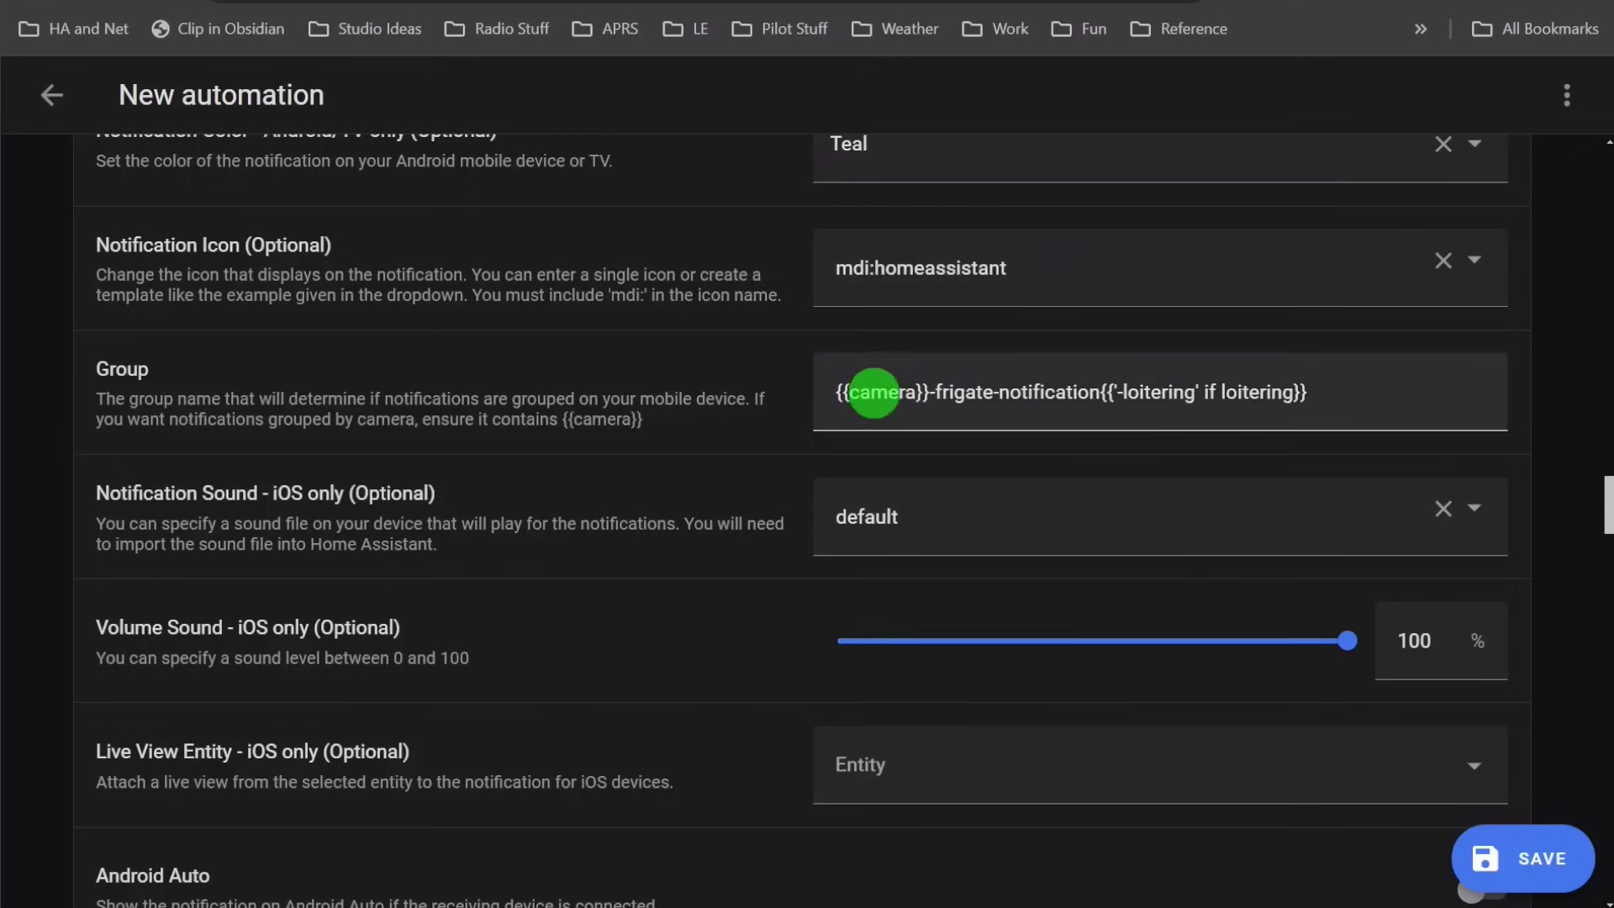
# - Switch on Android Auto and set the Notification Channel to driveway_cam
pyautogui.scroll(-2, 854, 386)
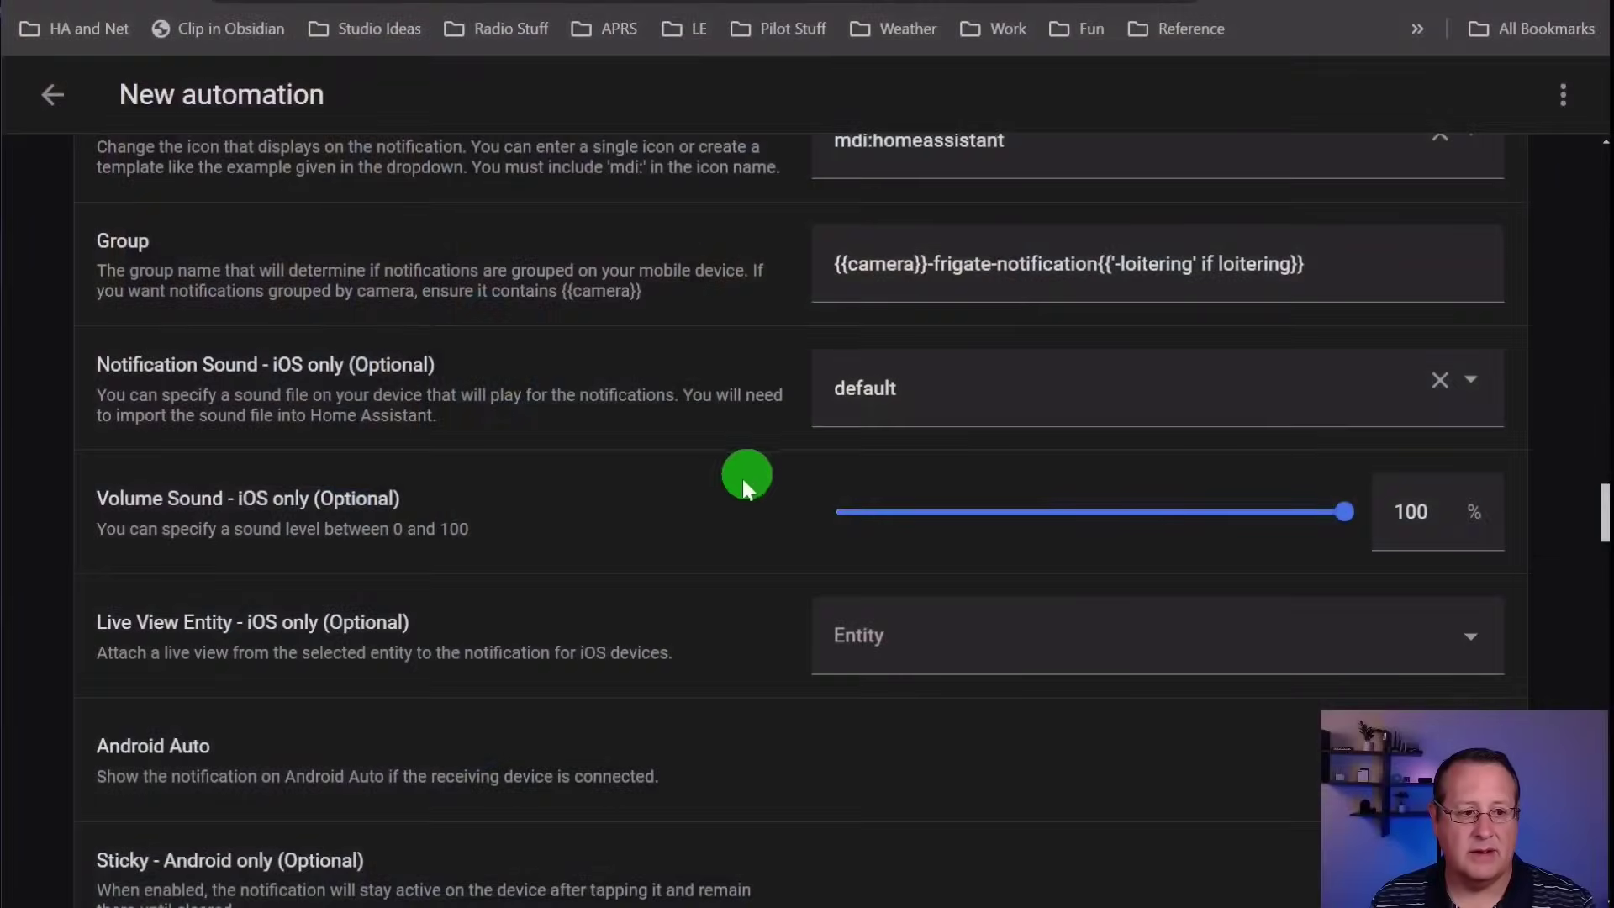
pyautogui.scroll(-5, 745, 487)
pyautogui.click(1484, 380)
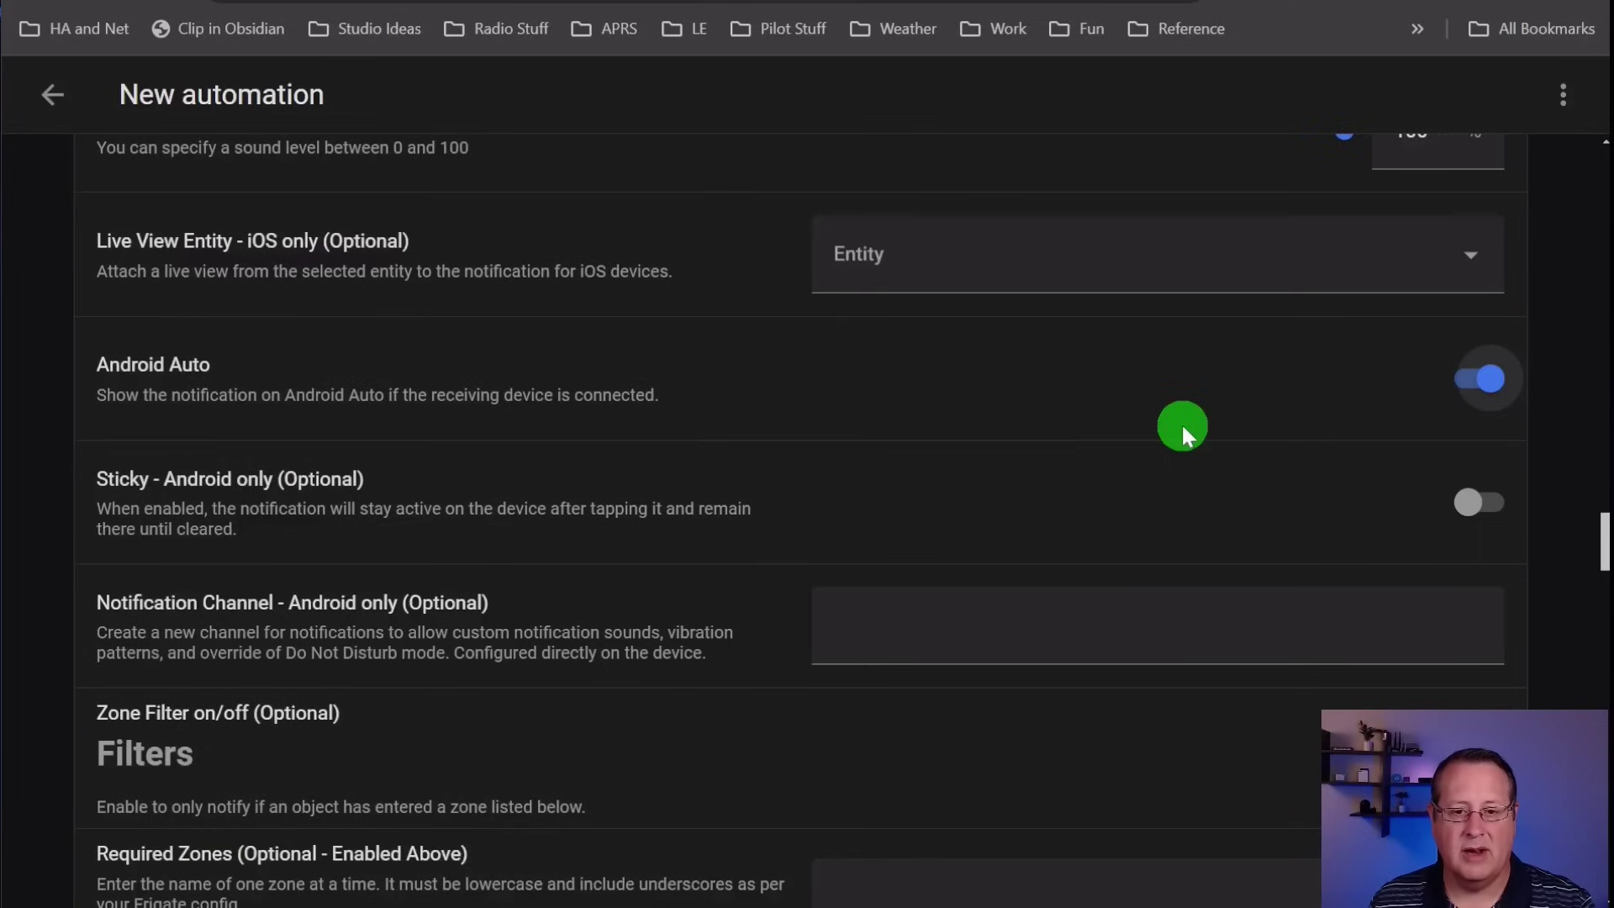
pyautogui.scroll(-2, 1051, 521)
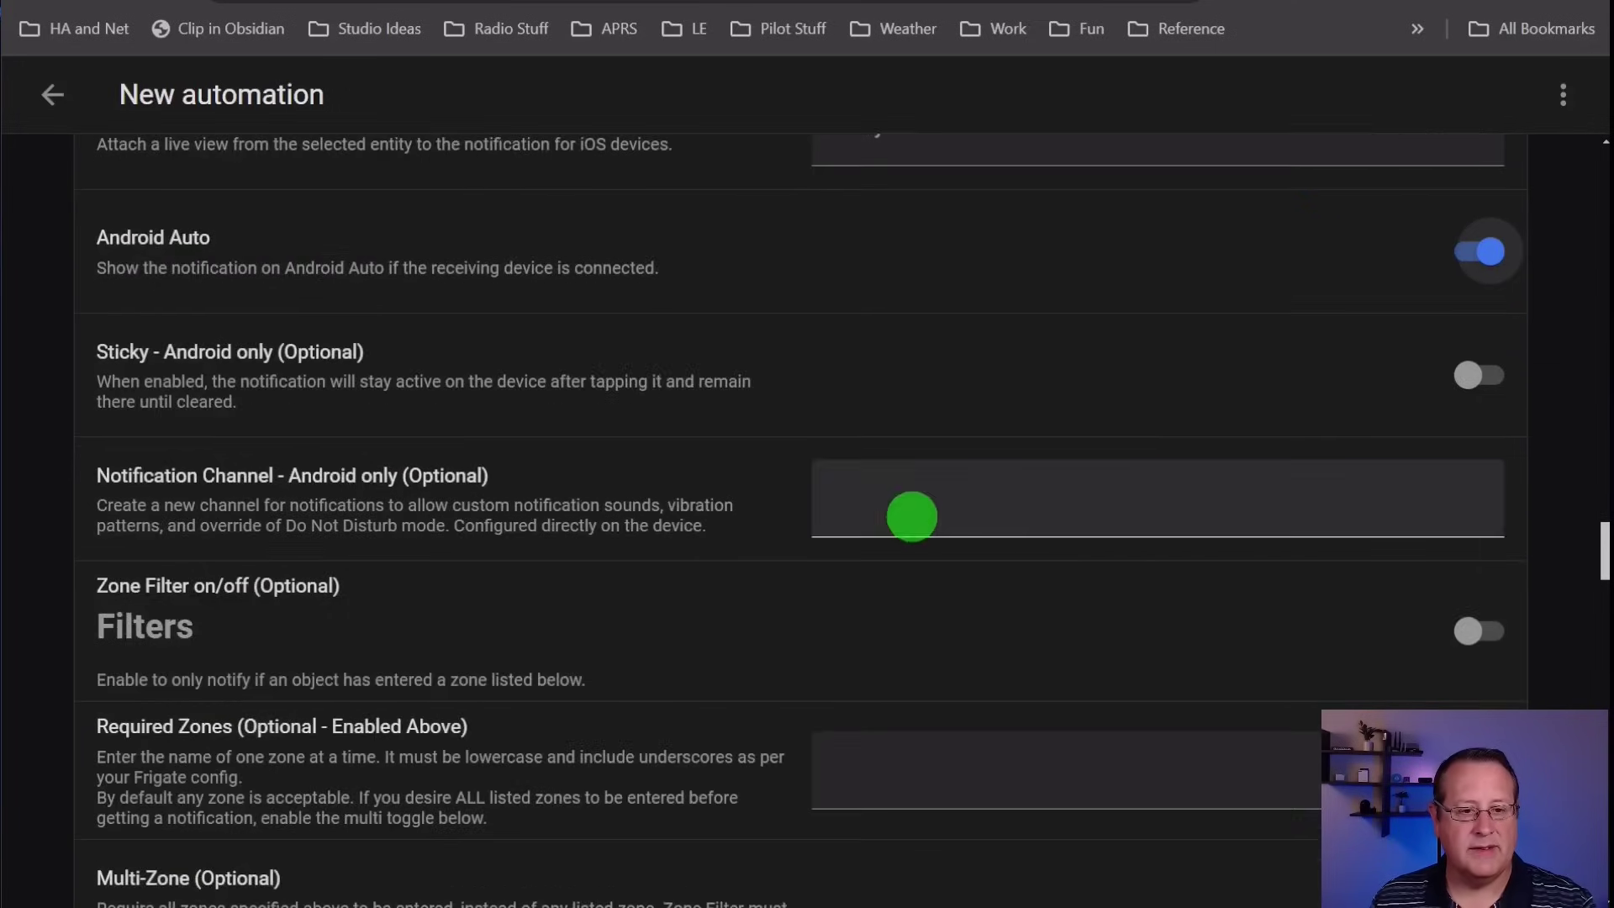
pyautogui.click(924, 501)
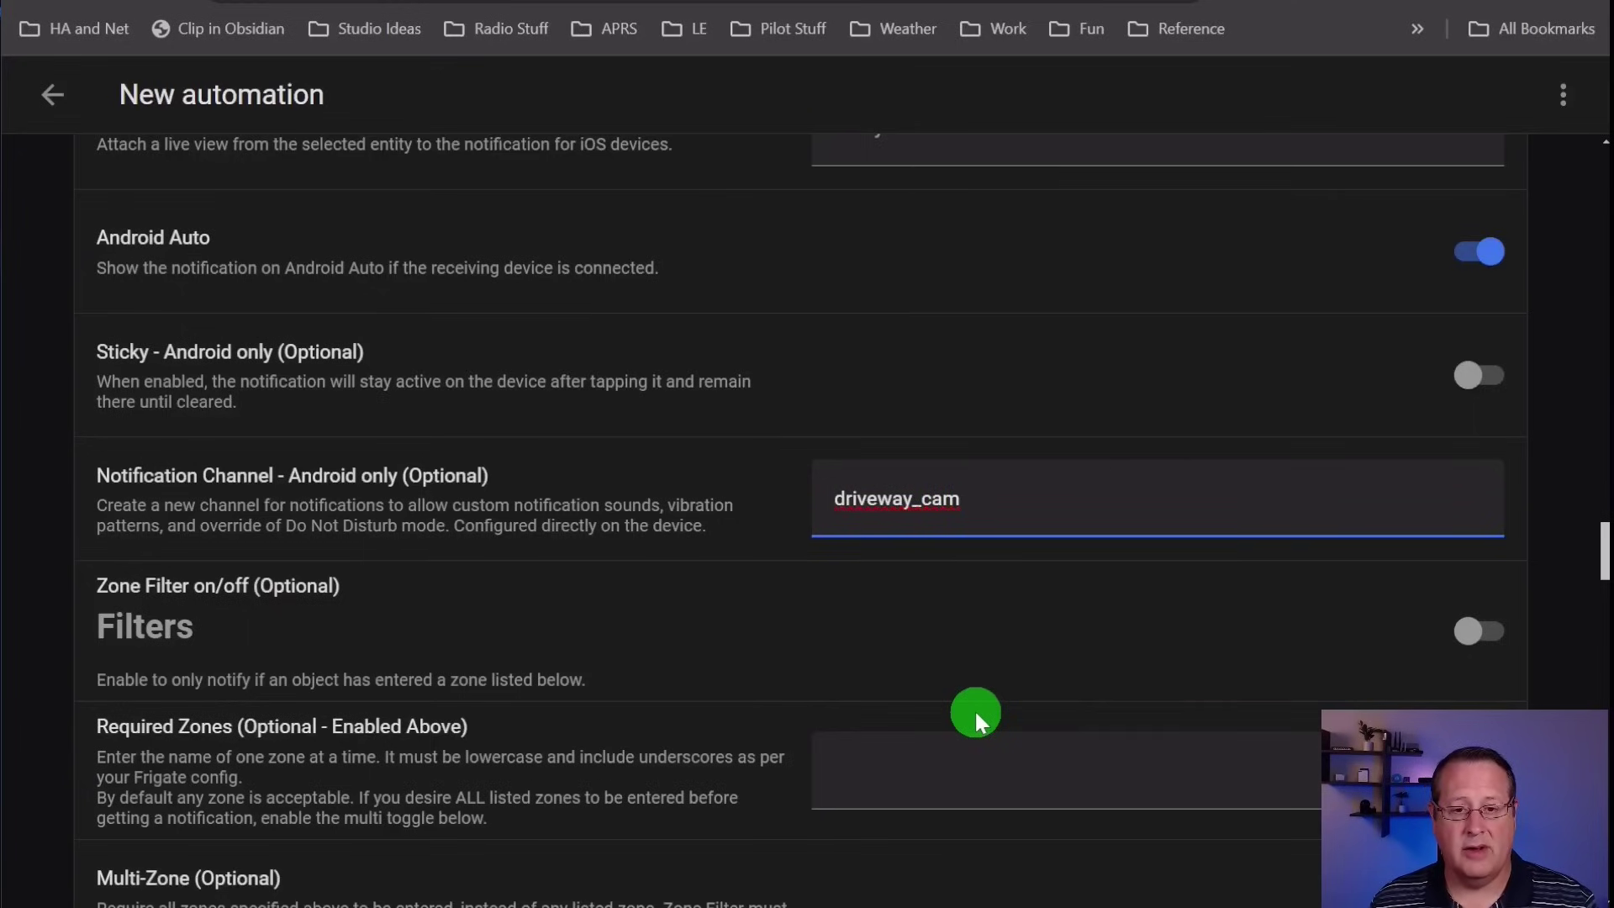
pyautogui.scroll(-3, 593, 597)
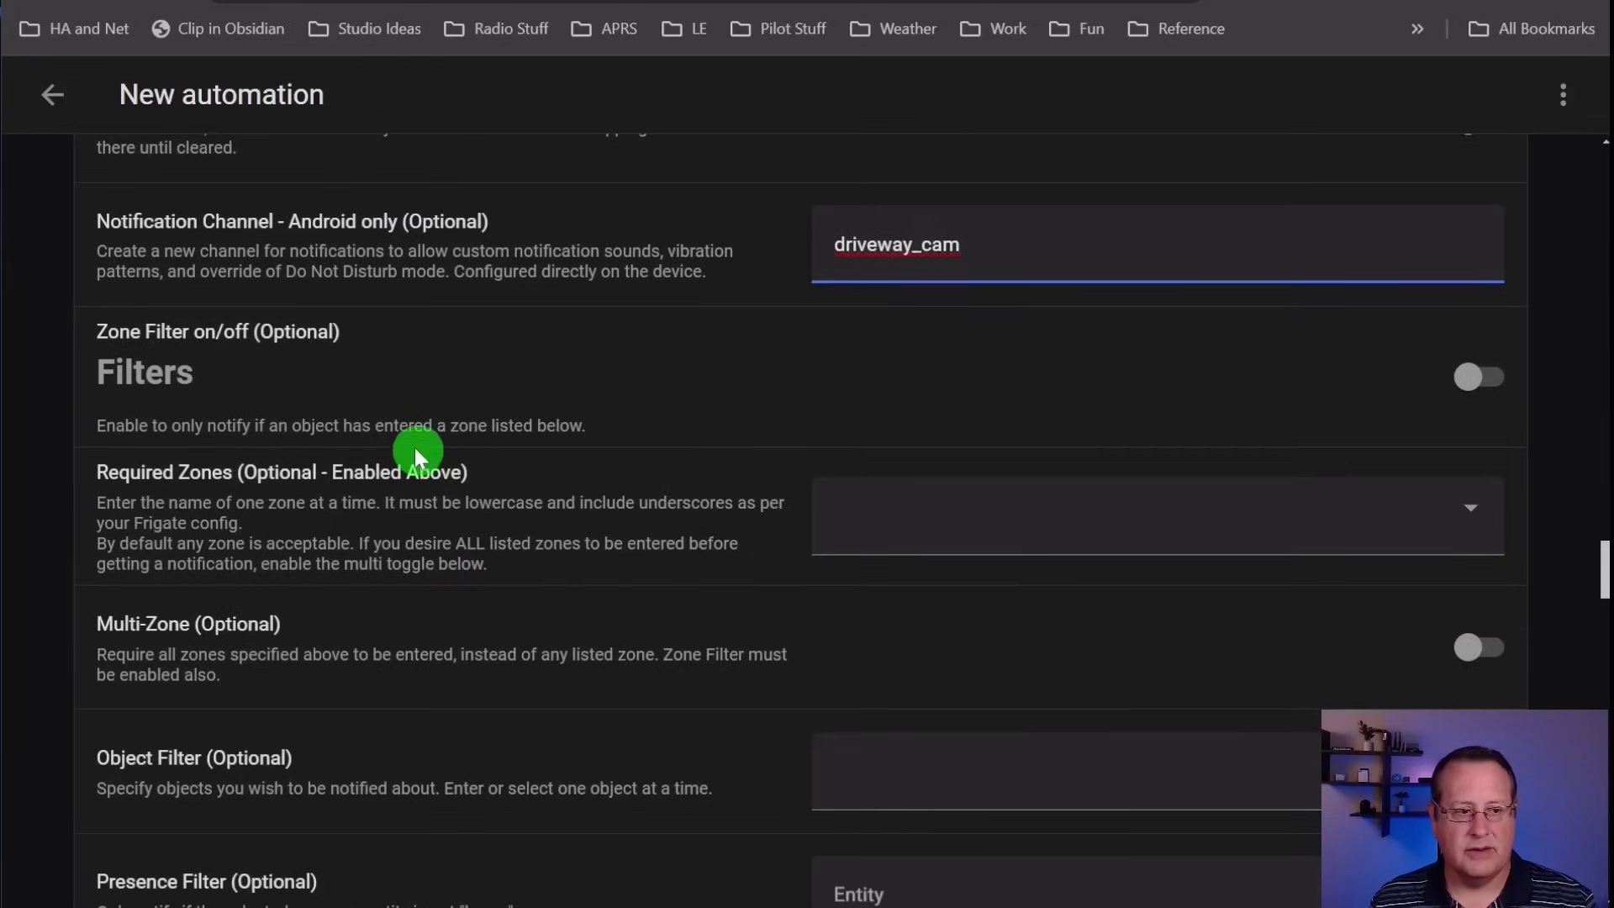
# - Enable Zone Filter with front_street as the required zone
pyautogui.click(1476, 378)
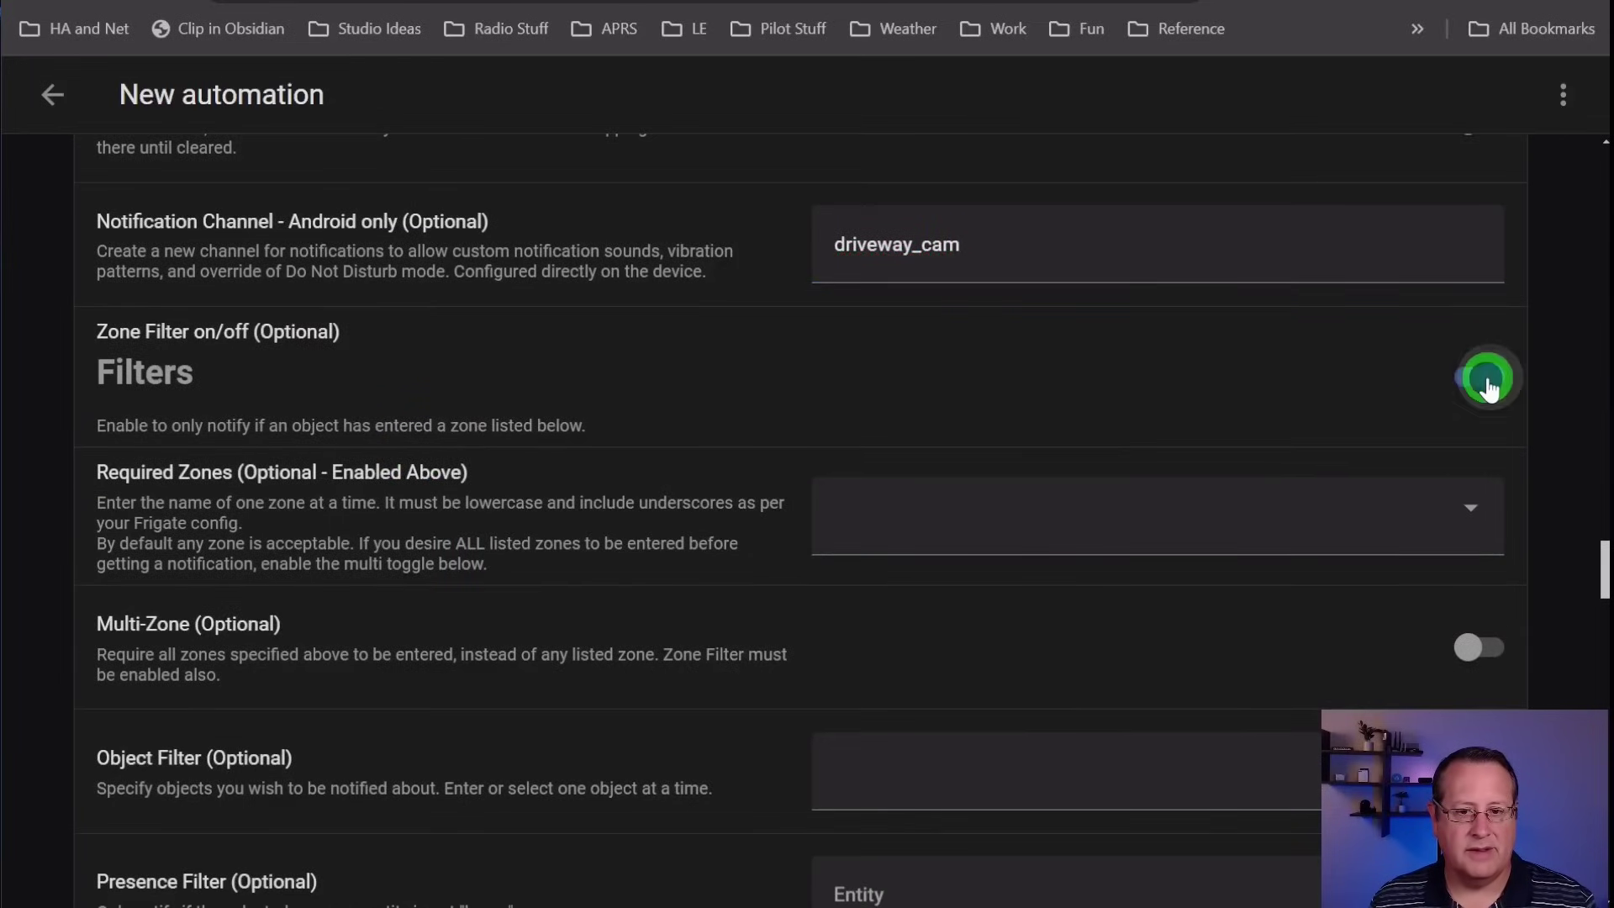
pyautogui.scroll(-2, 612, 495)
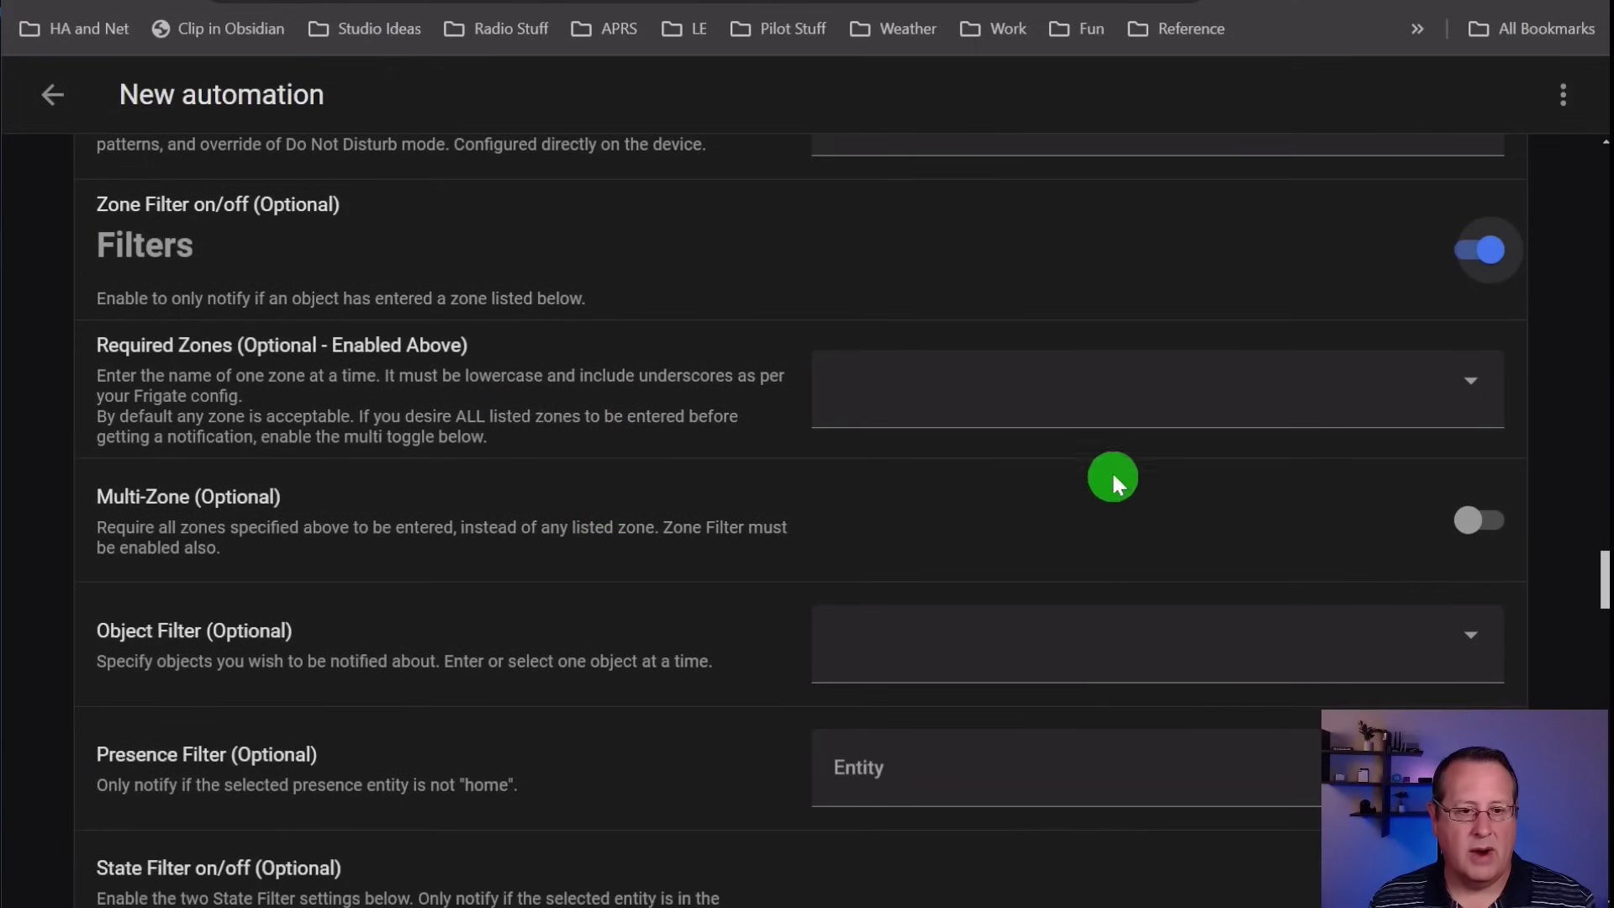
pyautogui.click(1091, 397)
pyautogui.write('front')
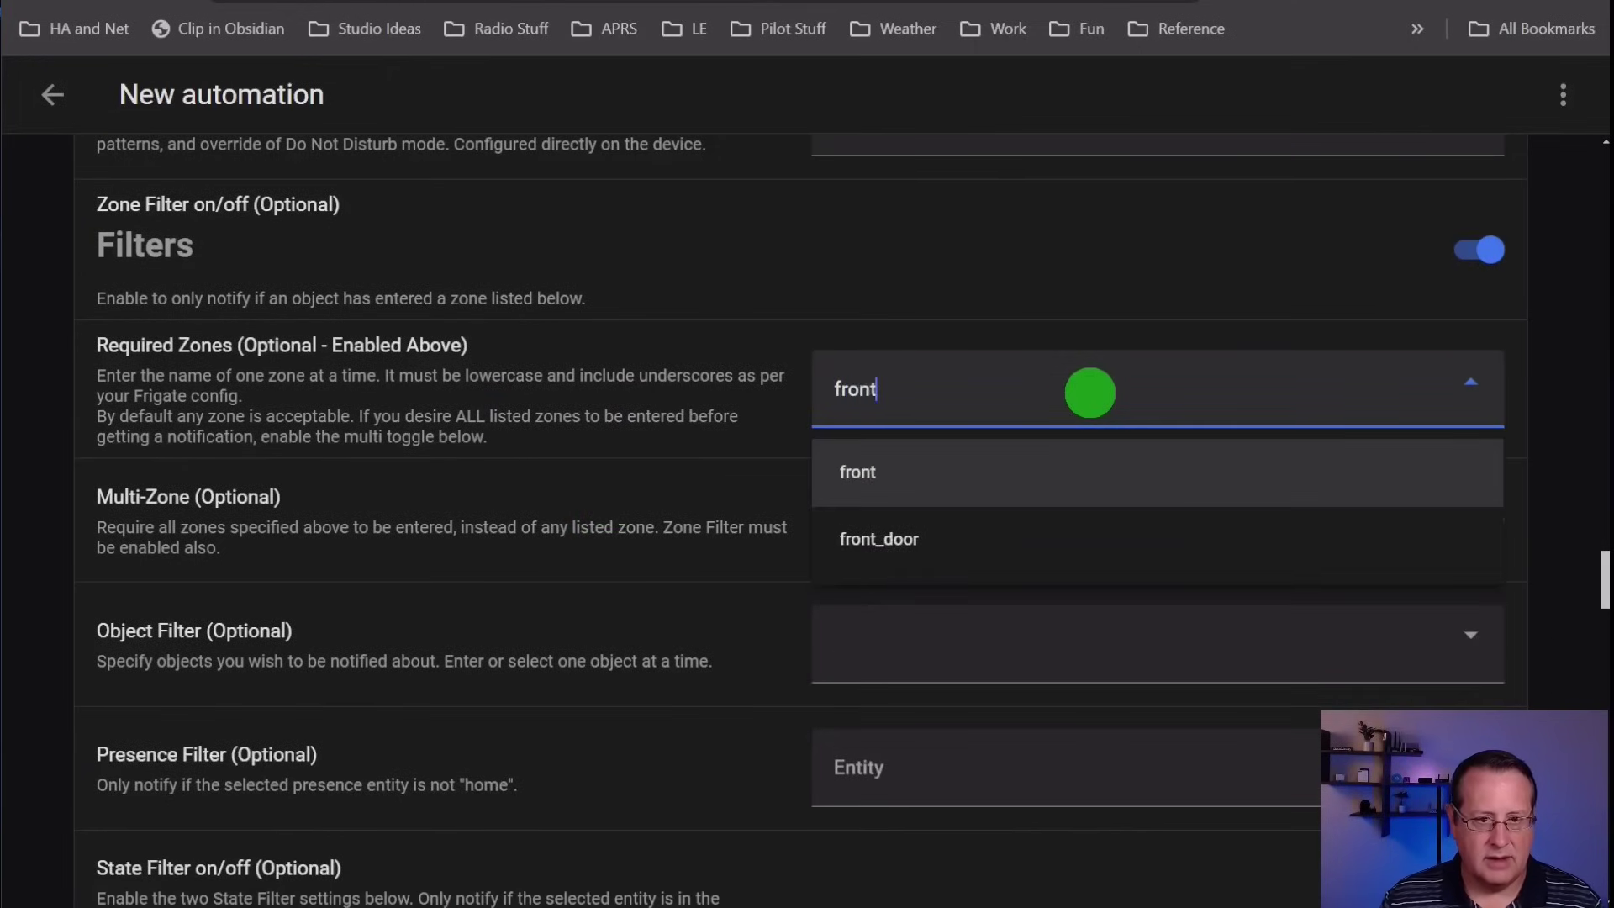
pyautogui.write('_street')
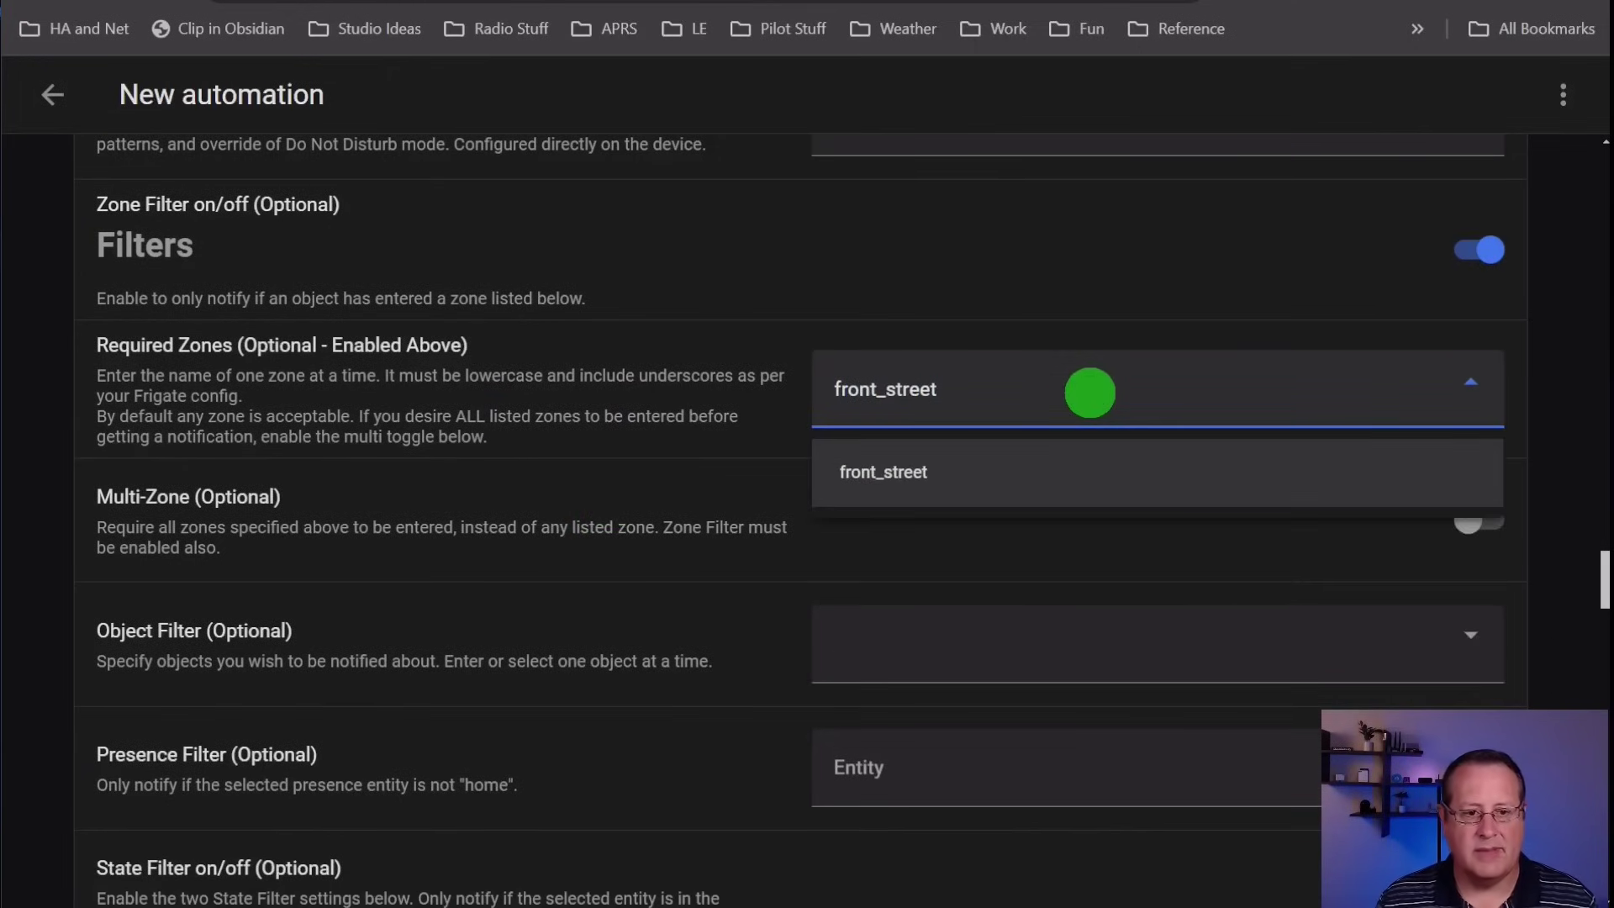
pyautogui.click(932, 478)
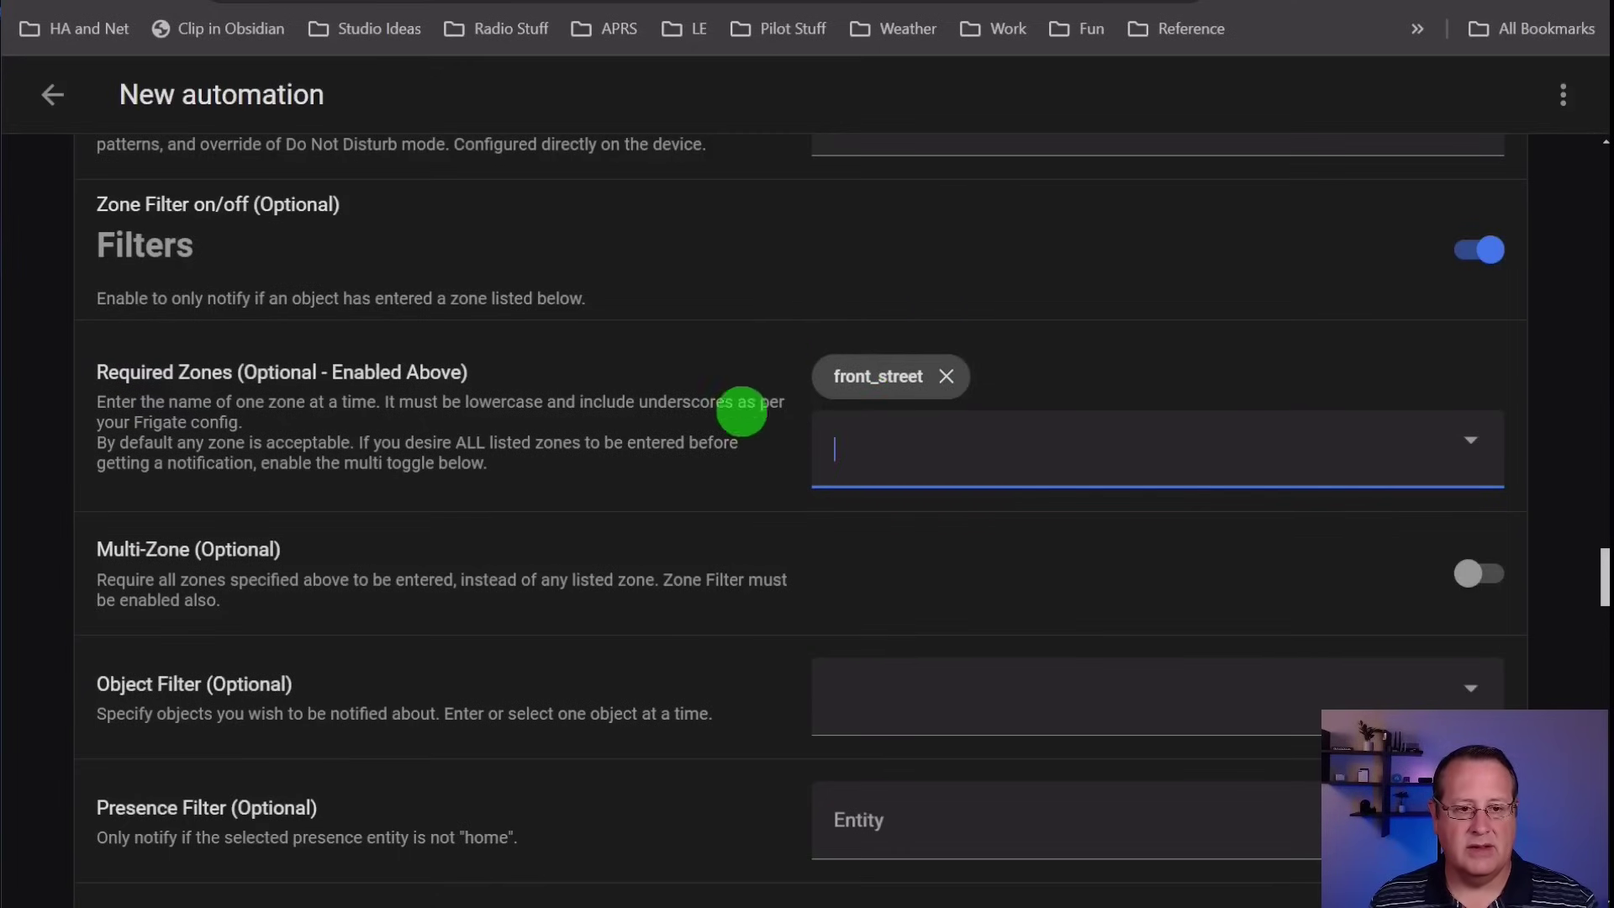
# - Limit the Object Filter to person only, removing the accidentally added cat
pyautogui.scroll(-3, 613, 371)
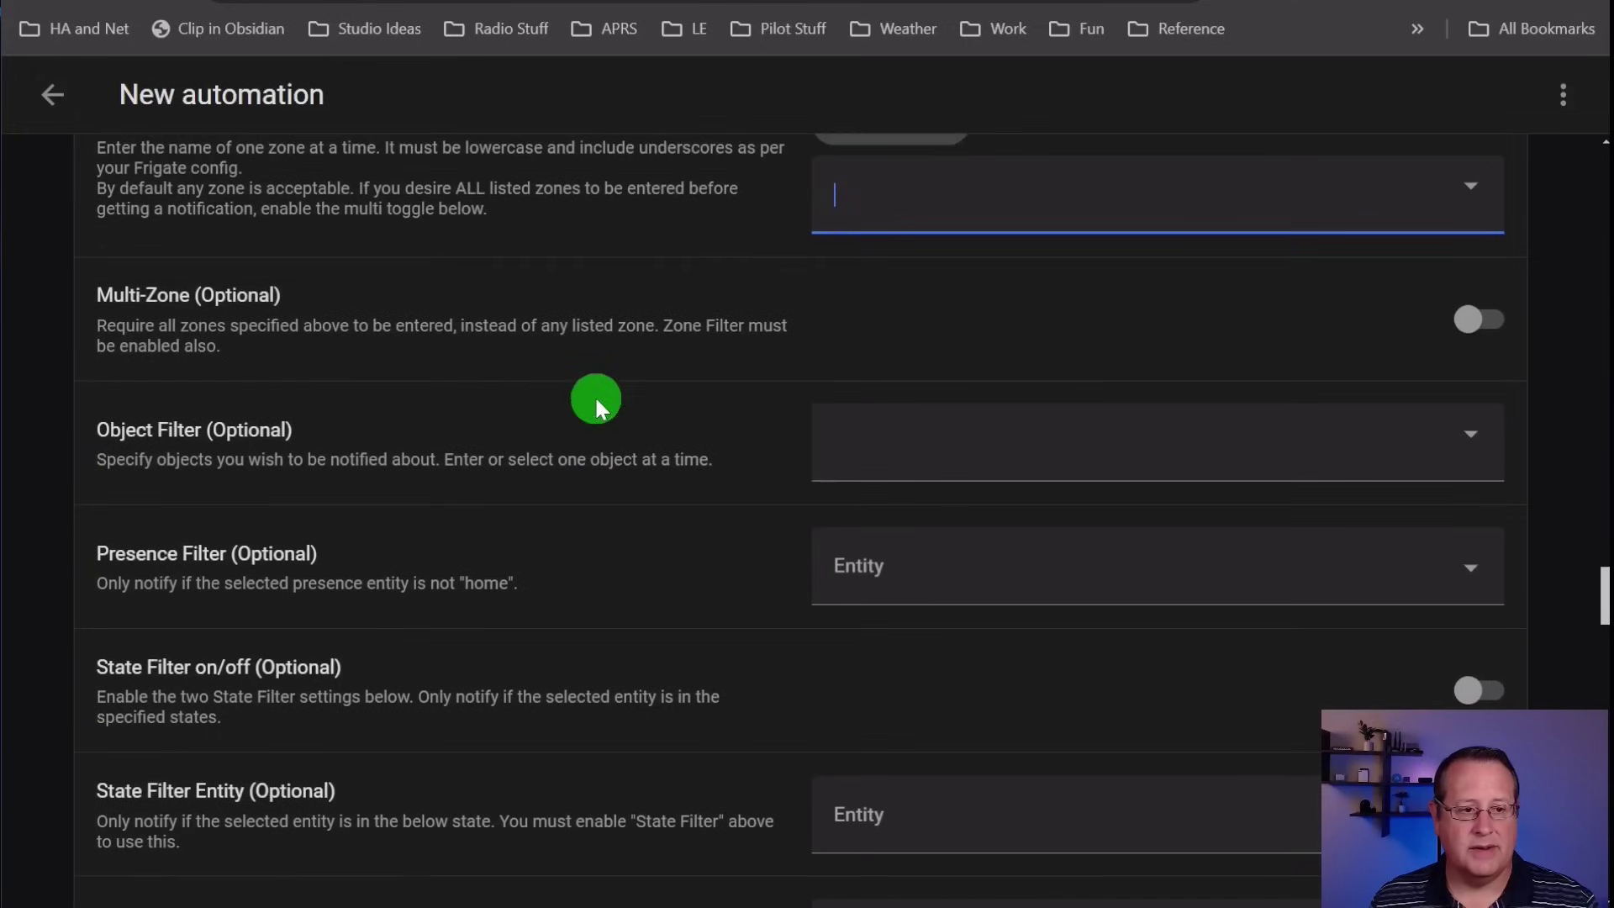
pyautogui.click(929, 458)
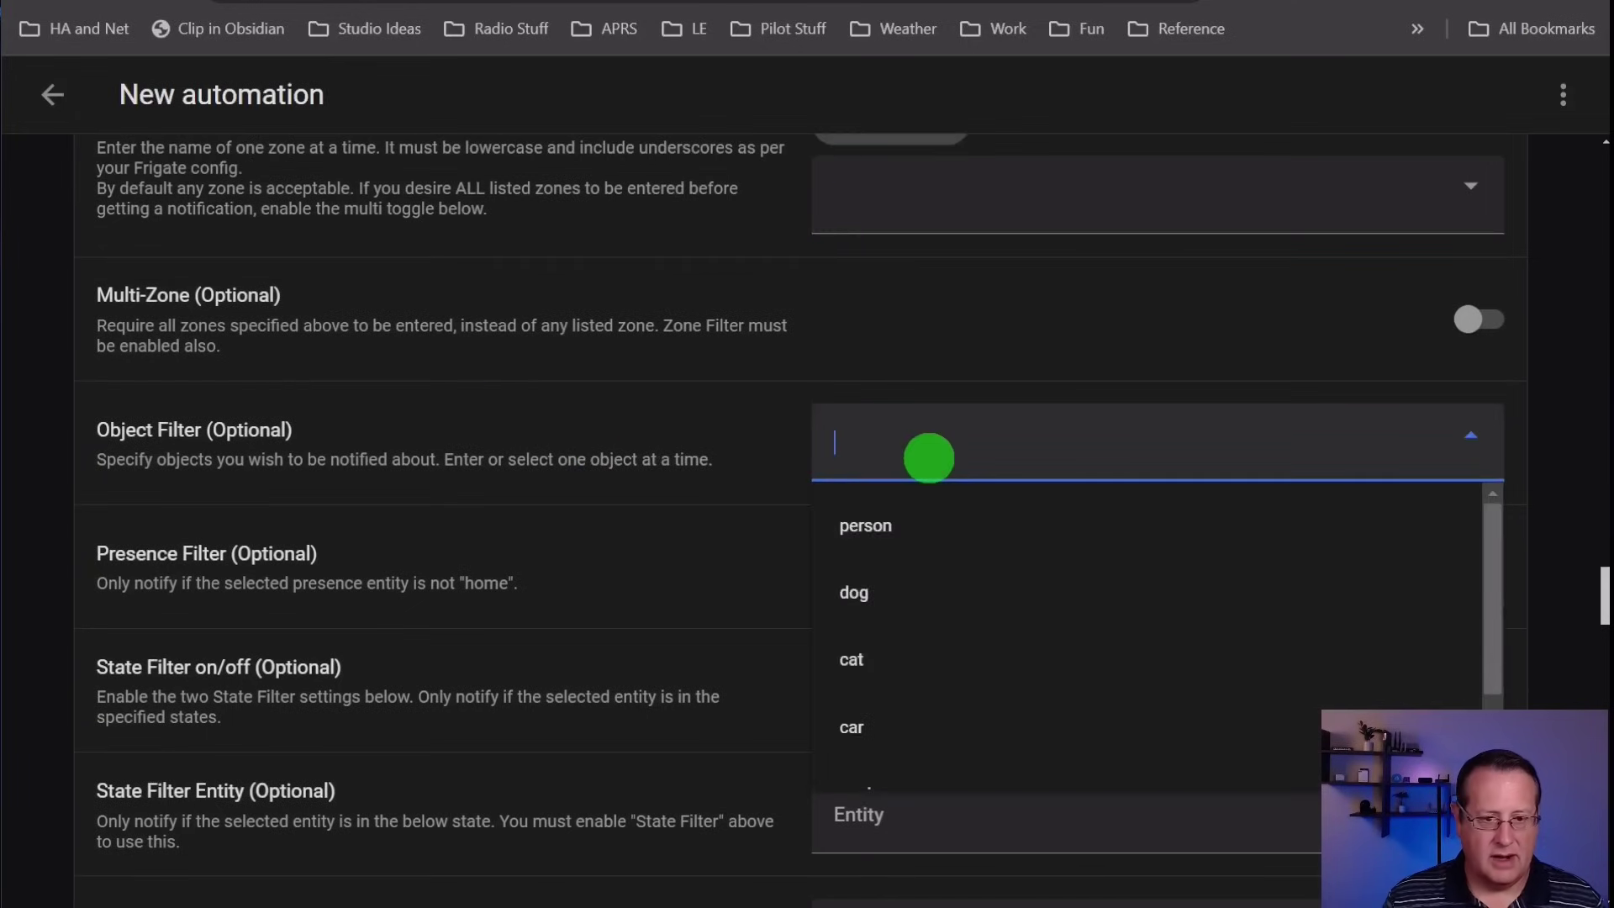
pyautogui.click(890, 528)
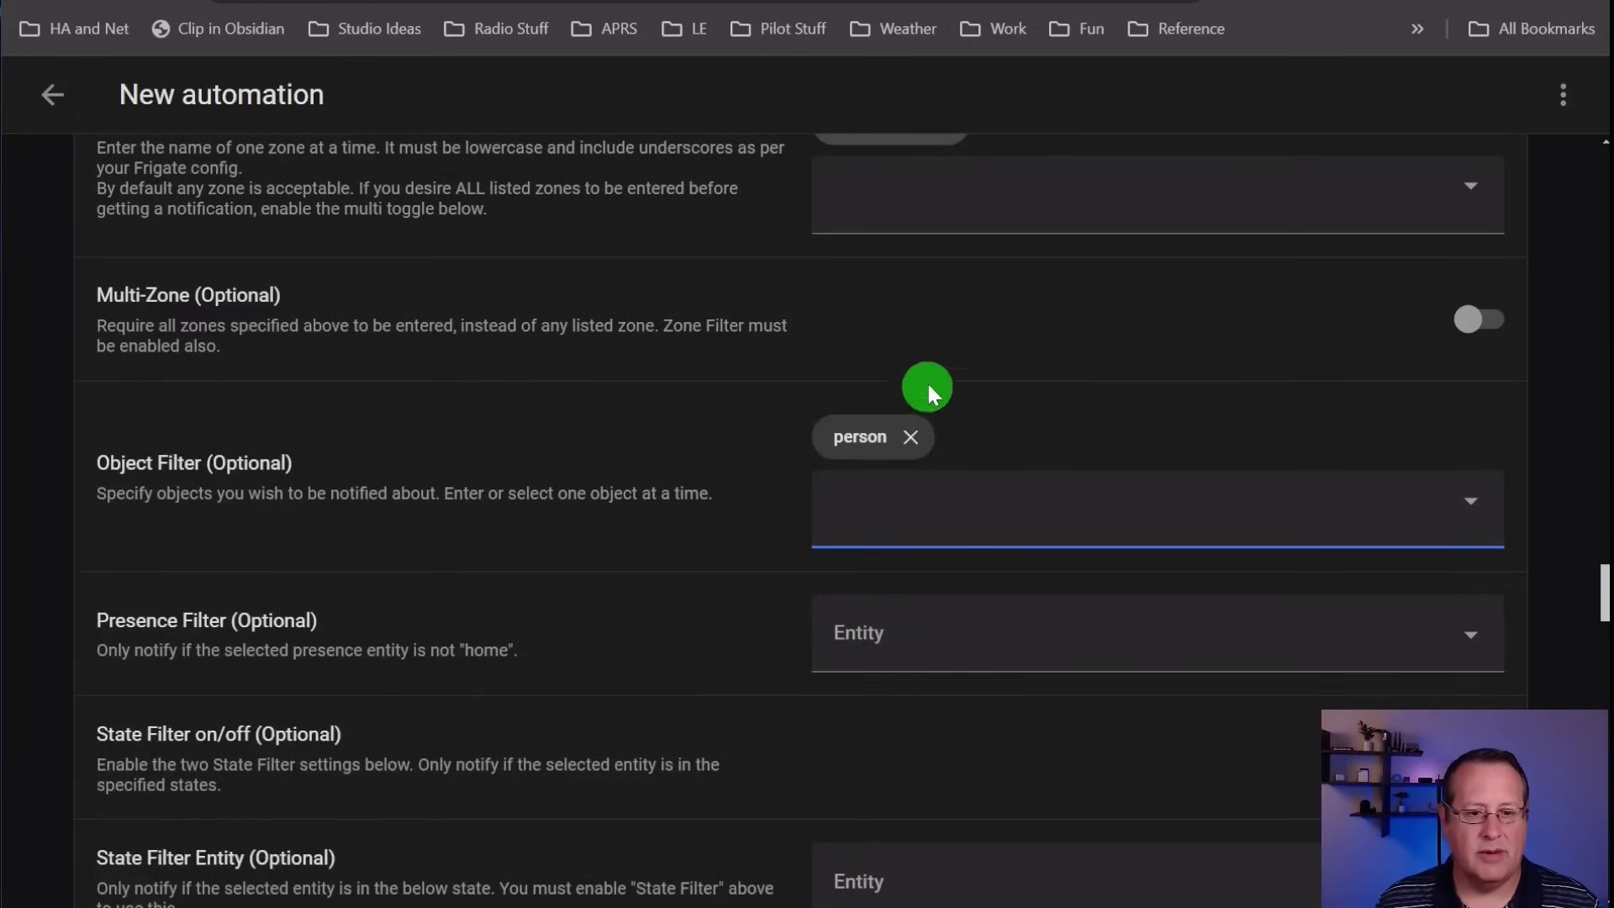
pyautogui.click(960, 516)
pyautogui.click(862, 657)
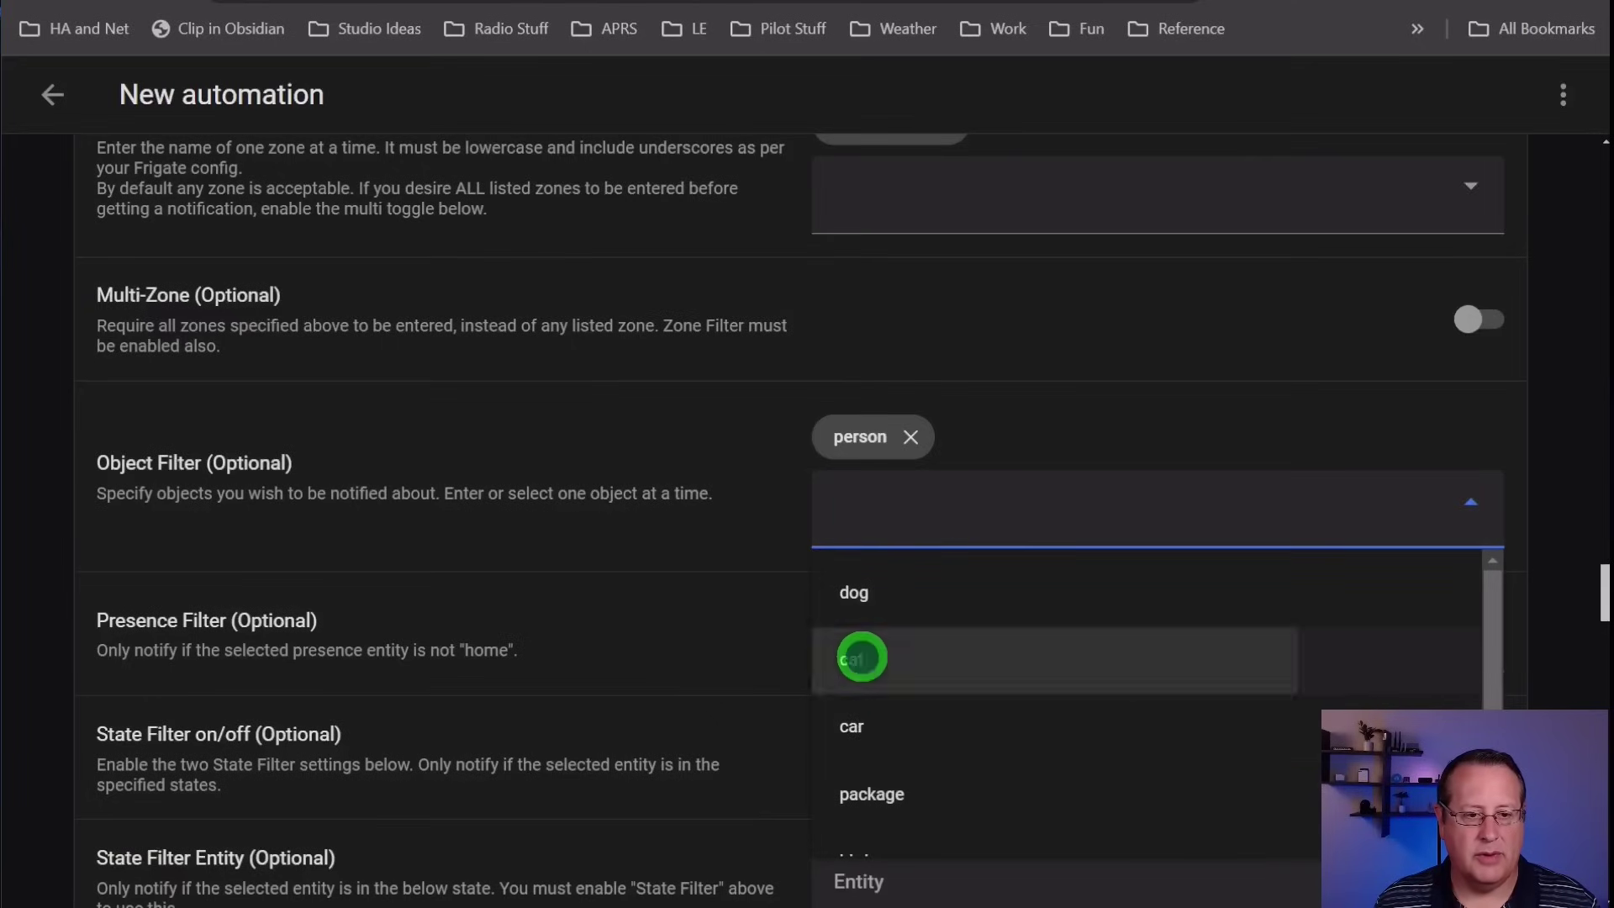
pyautogui.click(1017, 438)
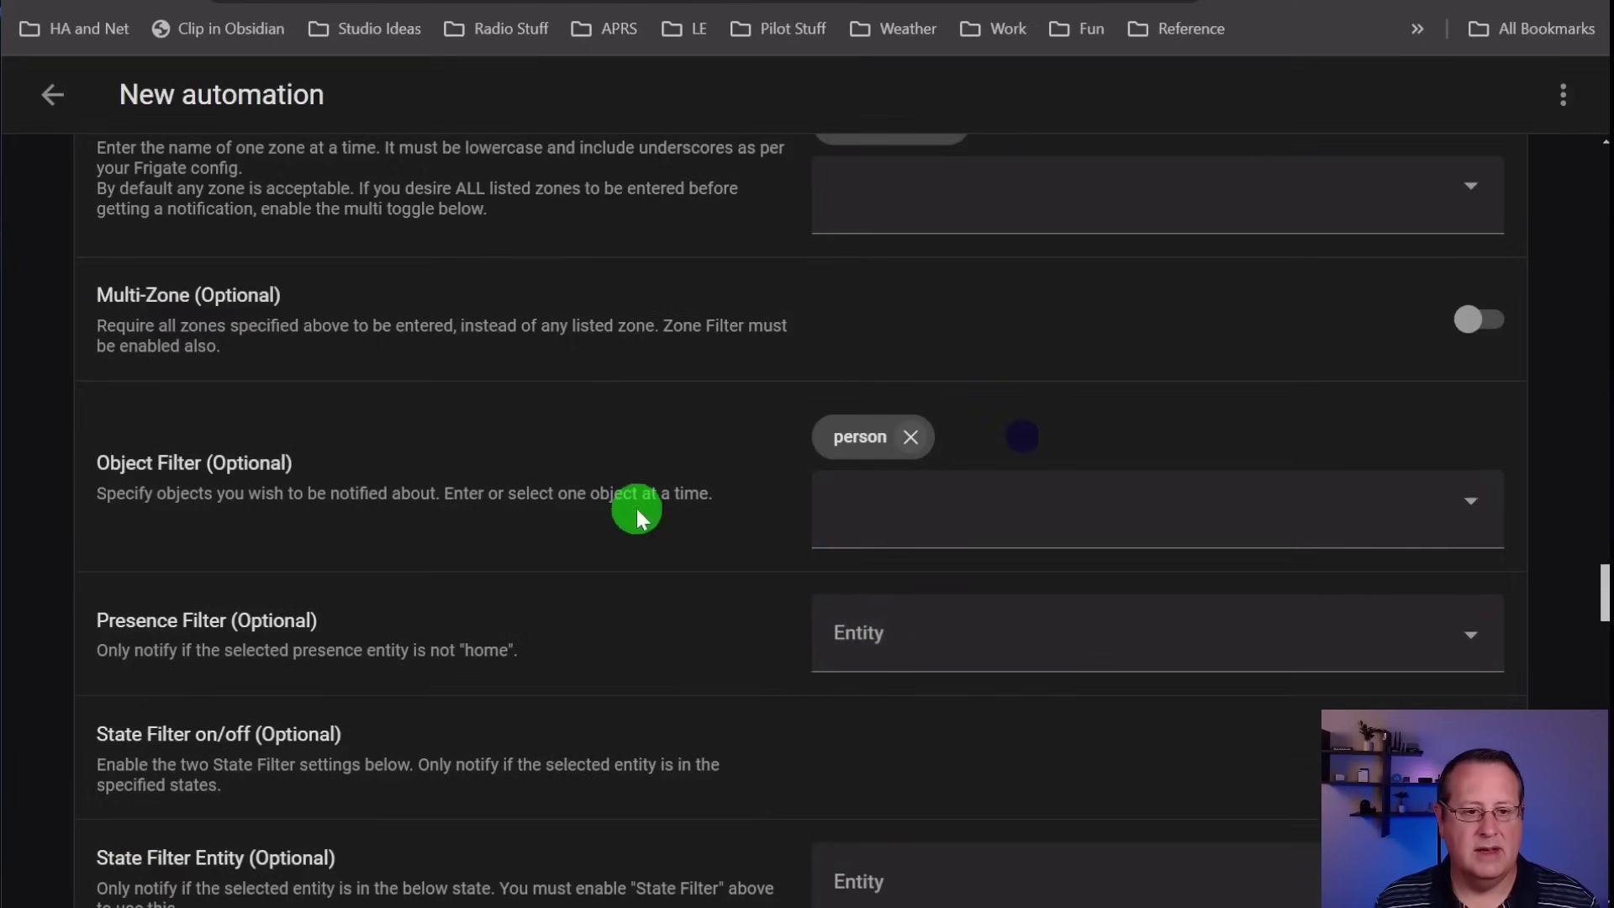
# - Look at the Presence Filter entity list and leave it empty
pyautogui.scroll(-3, 639, 508)
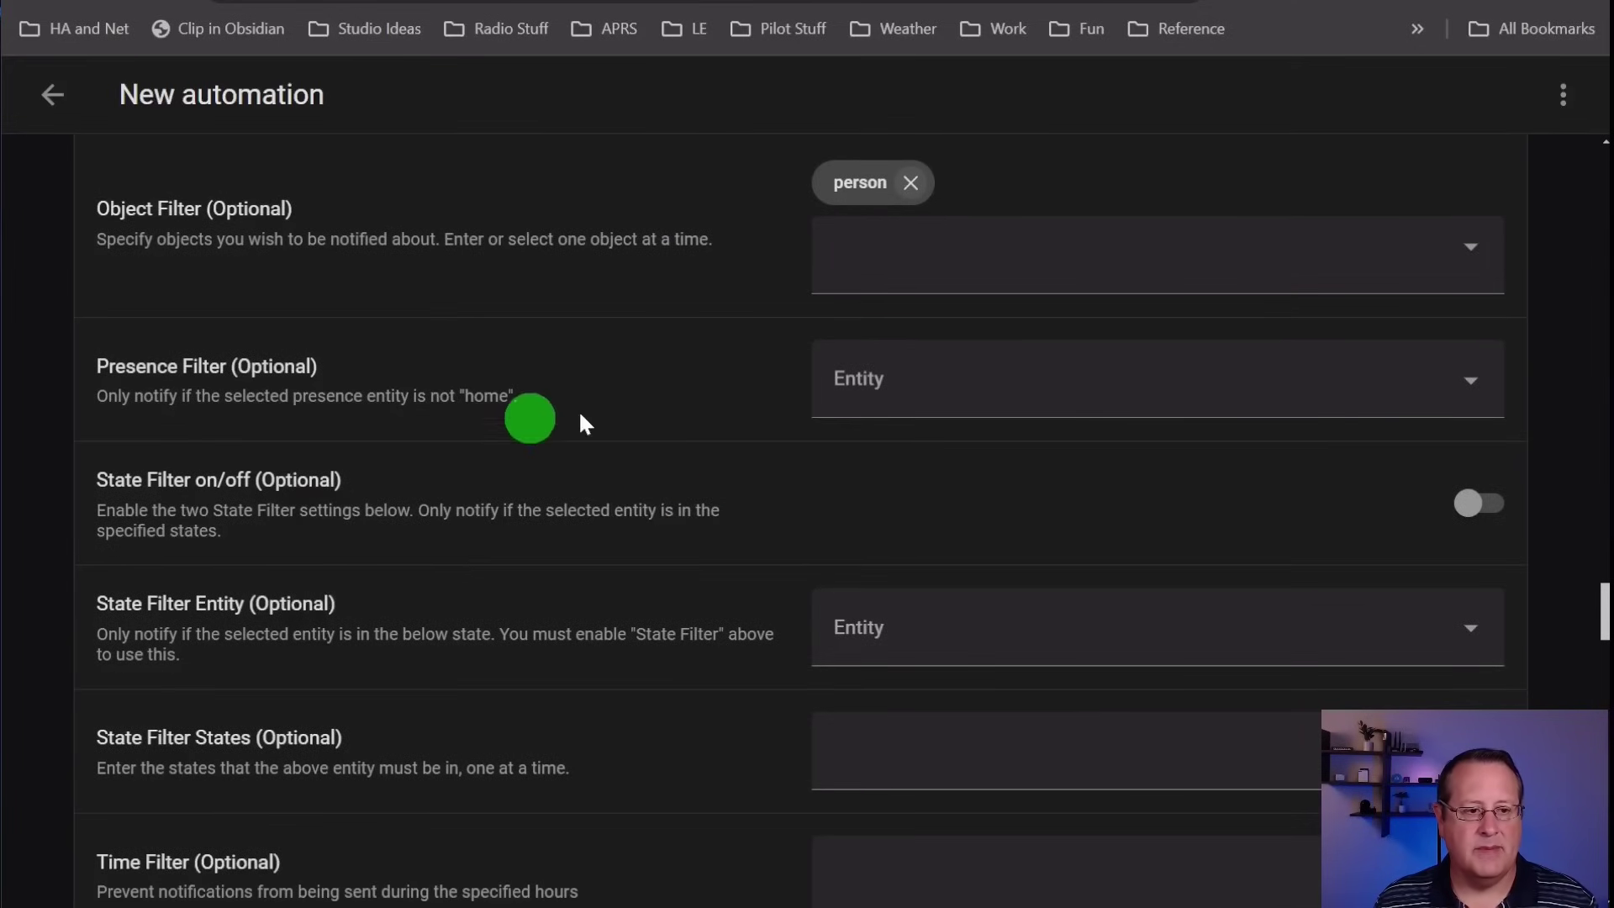
pyautogui.click(1073, 389)
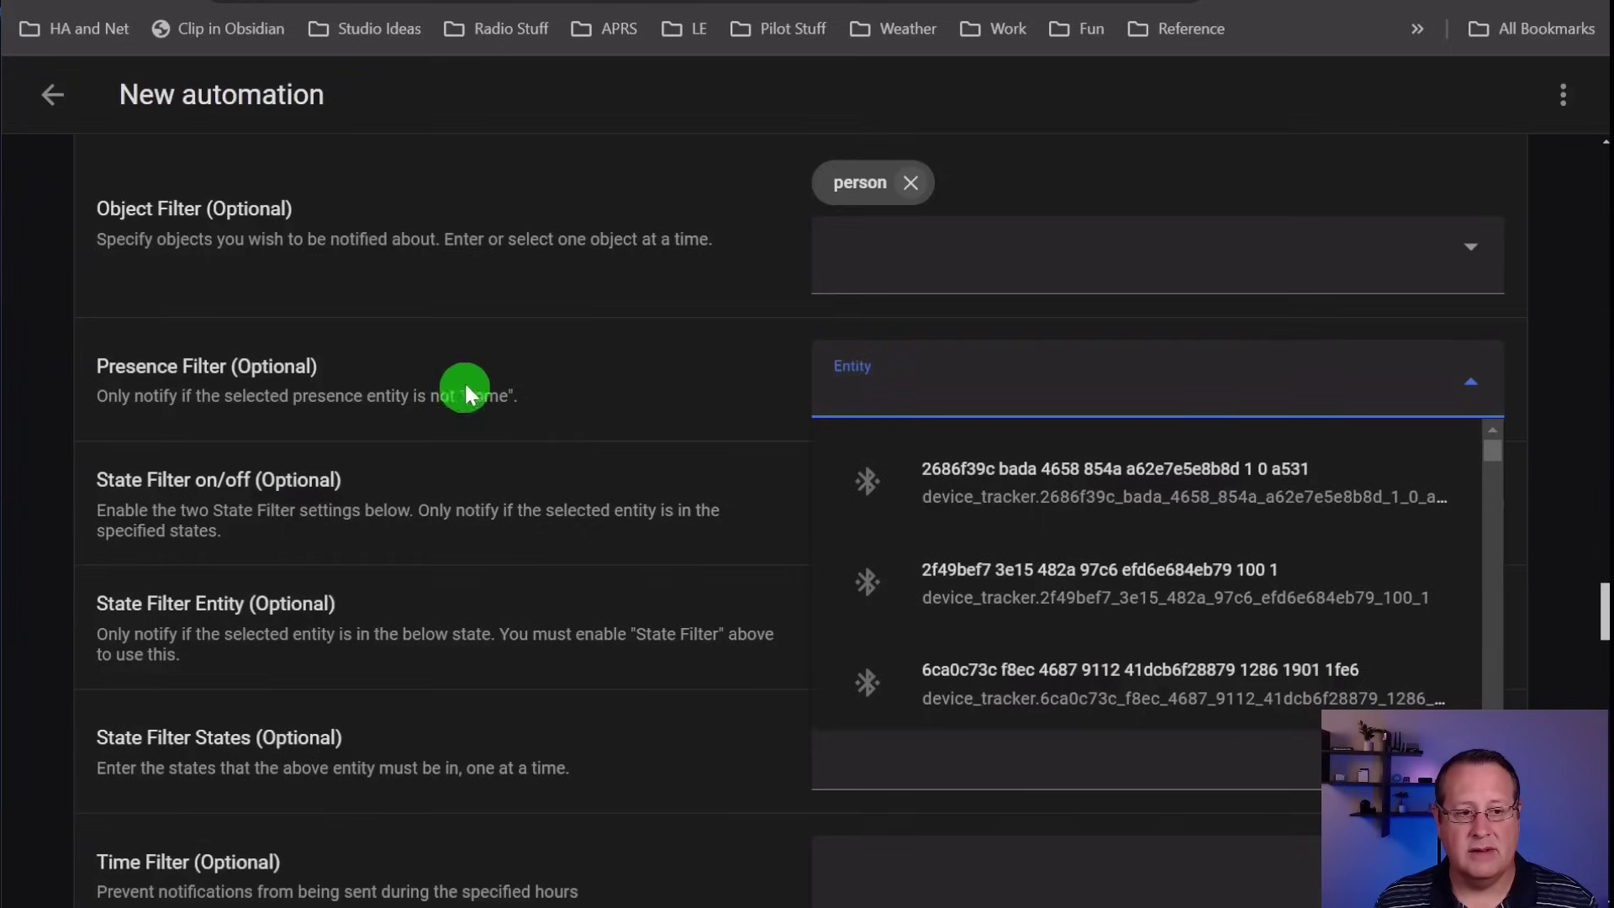
pyautogui.click(1085, 380)
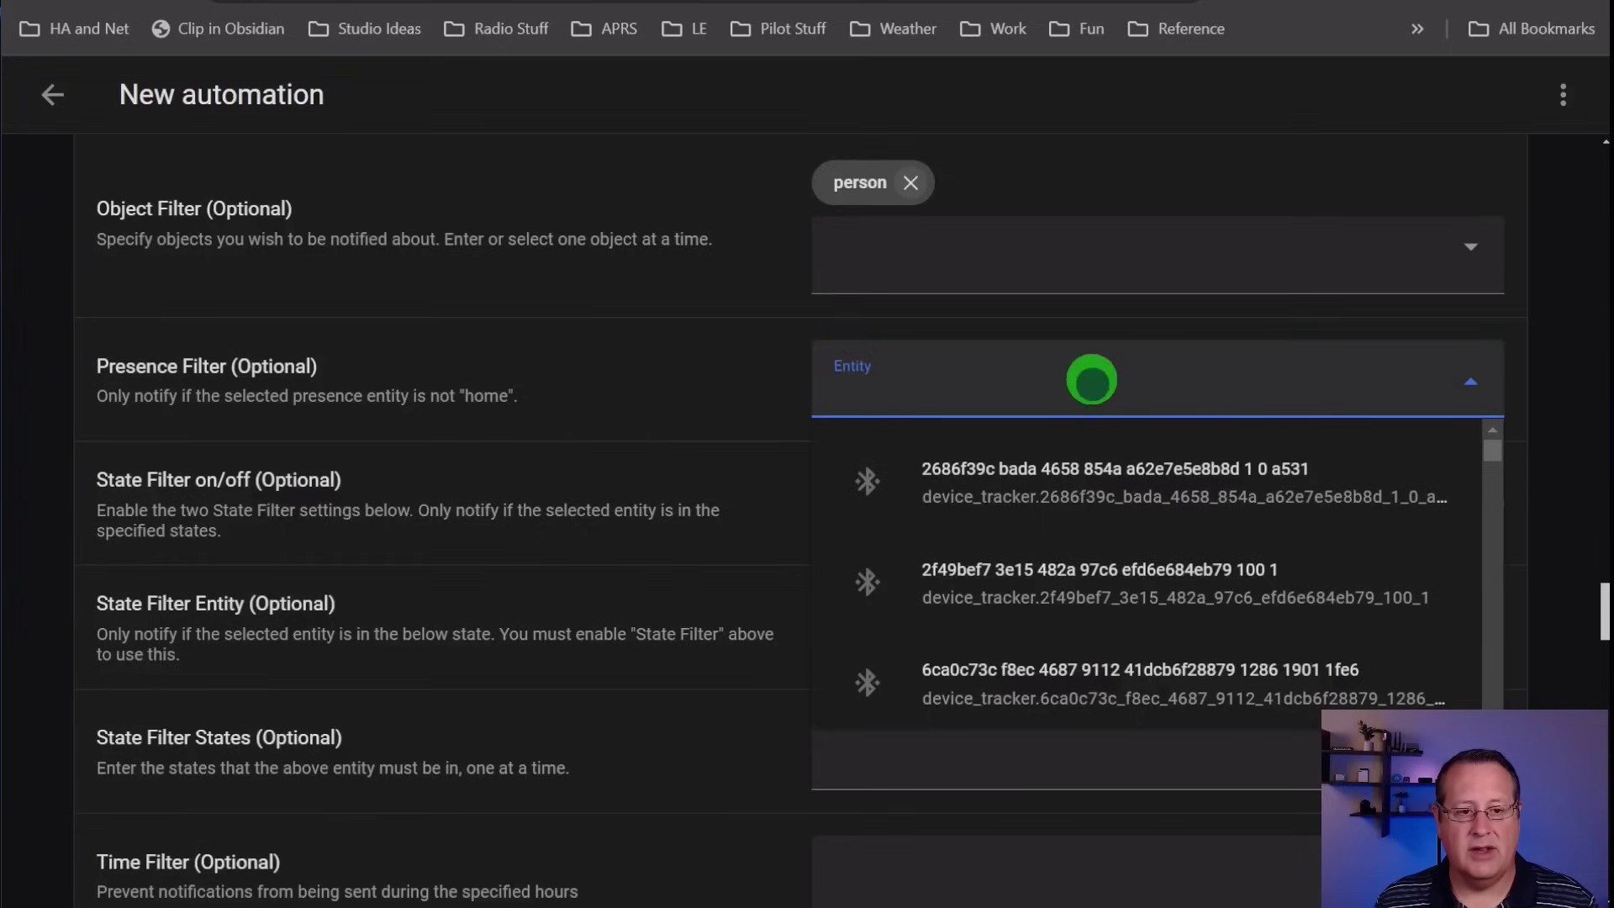
pyautogui.click(685, 378)
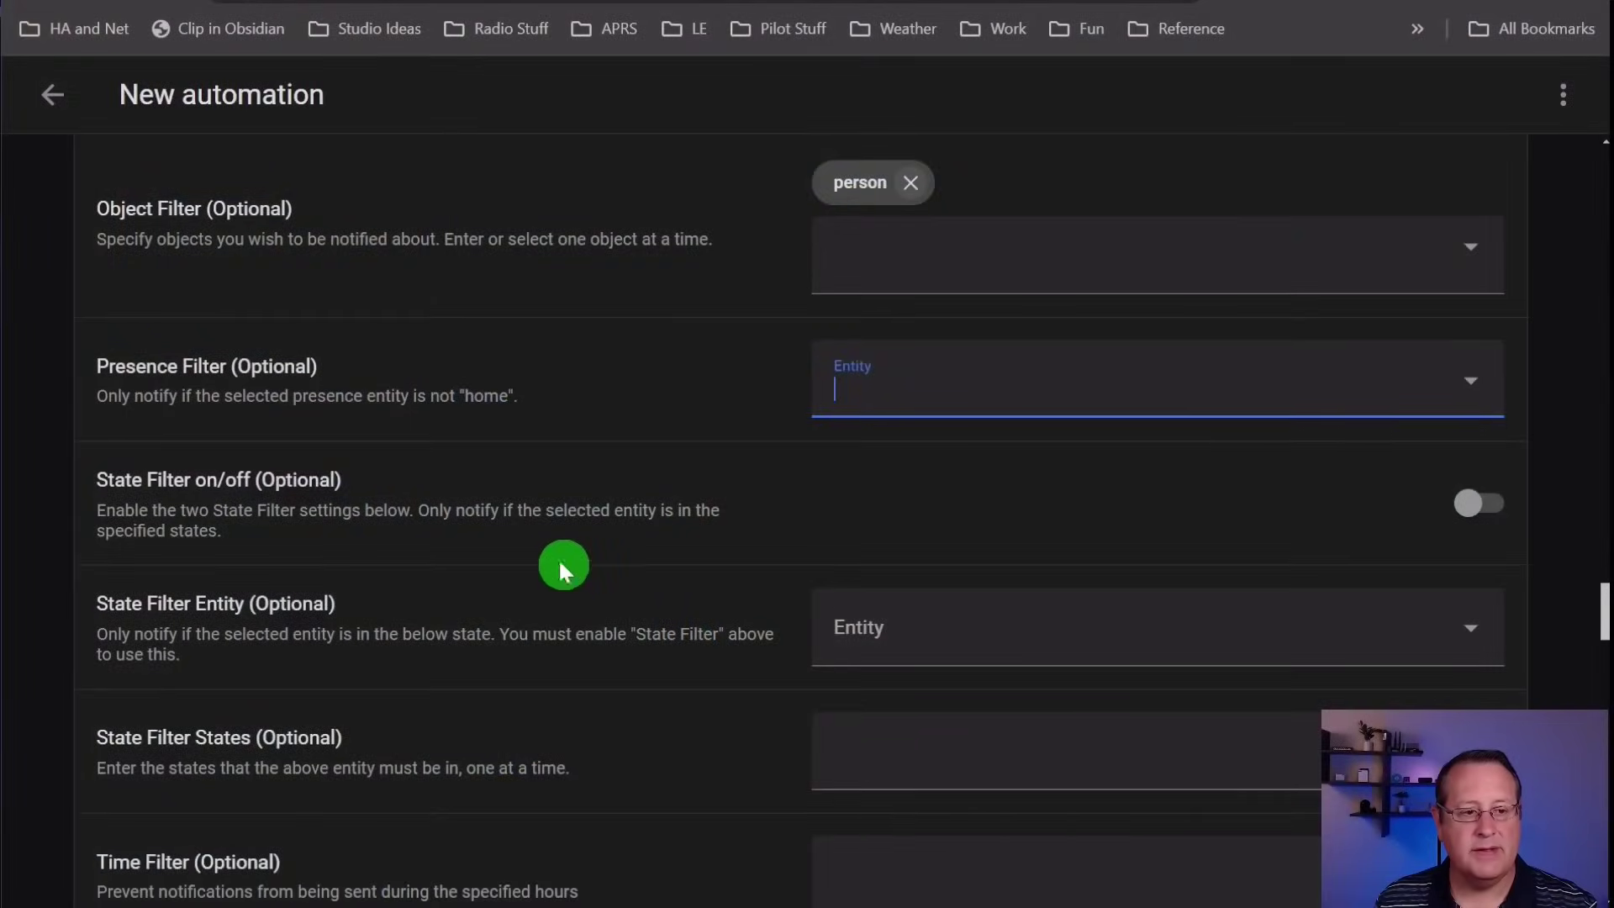
# - Enable State Filter with Alarmo as its entity
pyautogui.scroll(-2, 560, 568)
pyautogui.click(1478, 377)
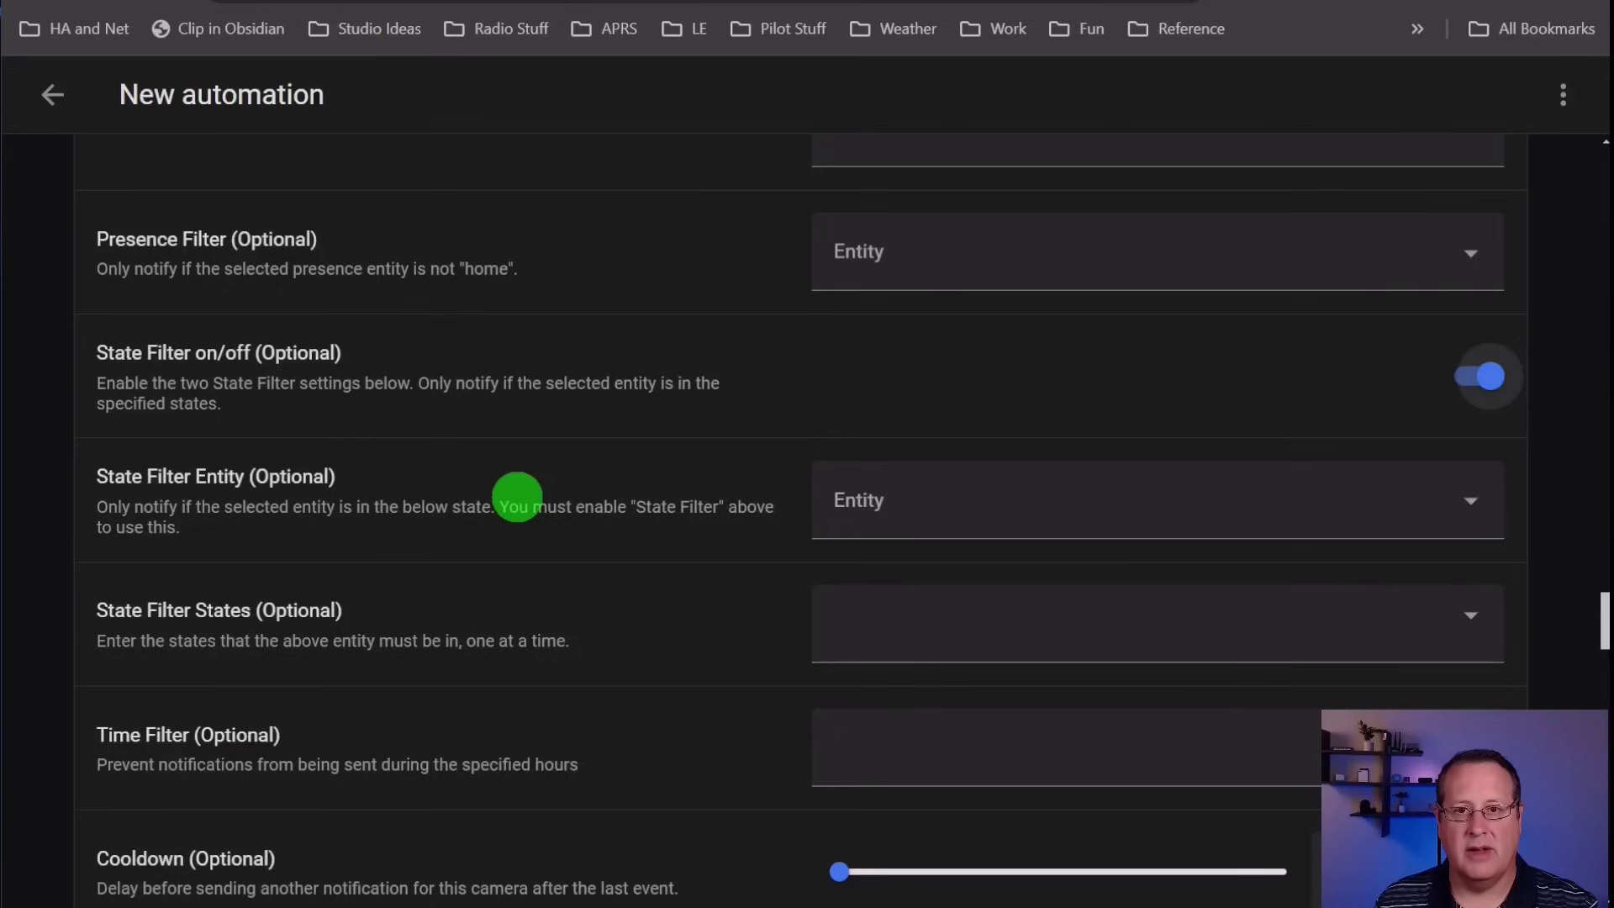
pyautogui.click(915, 517)
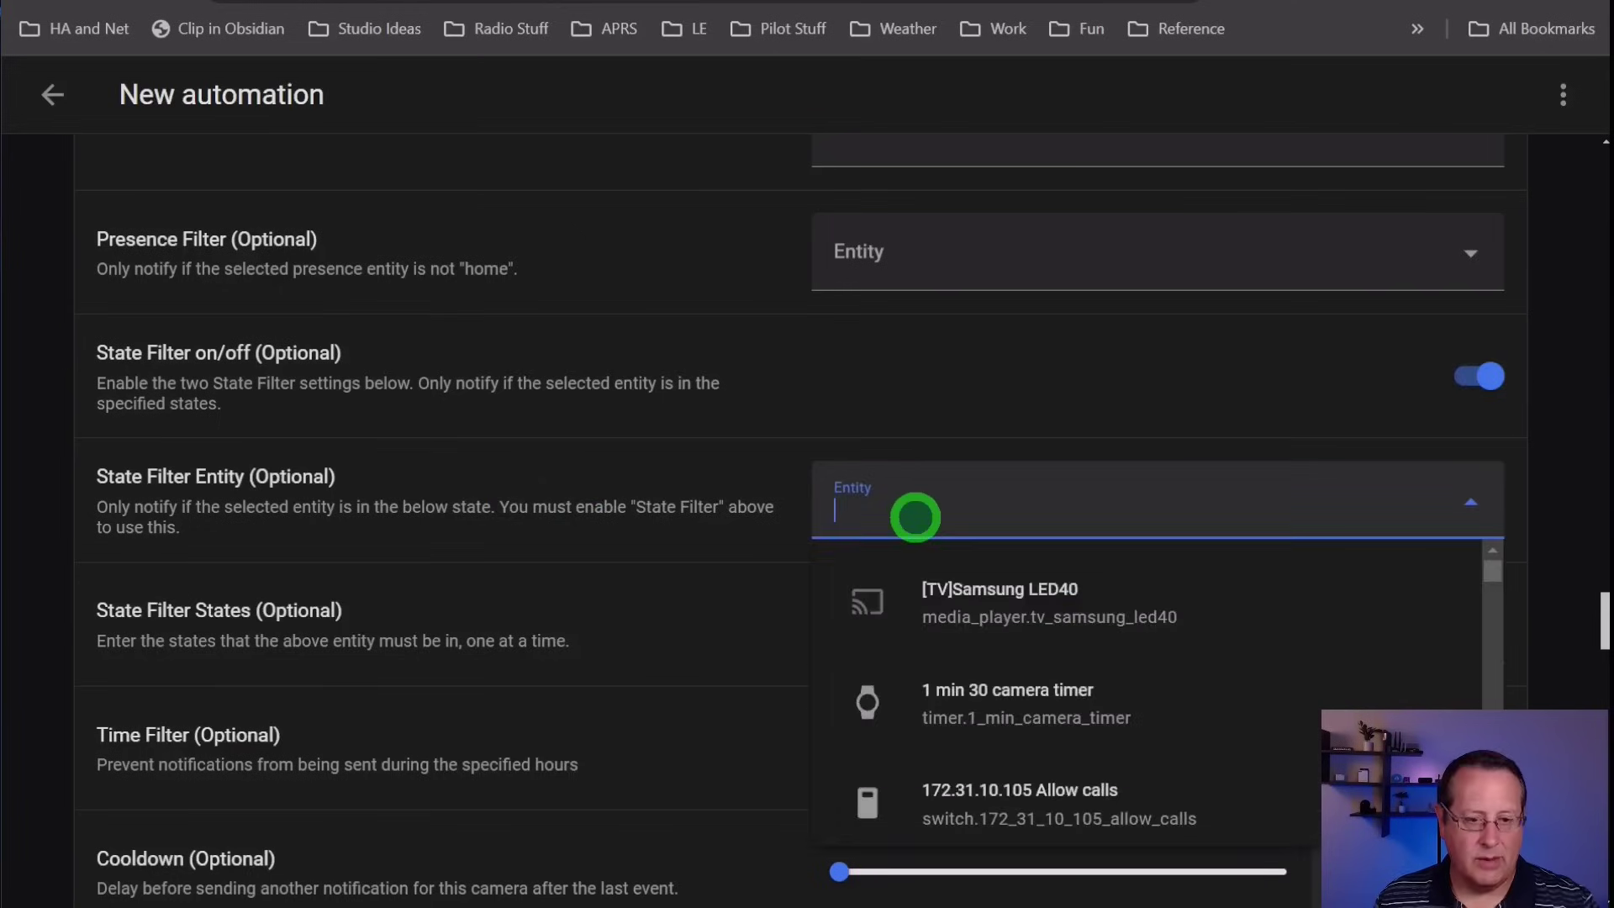
pyautogui.write('ala')
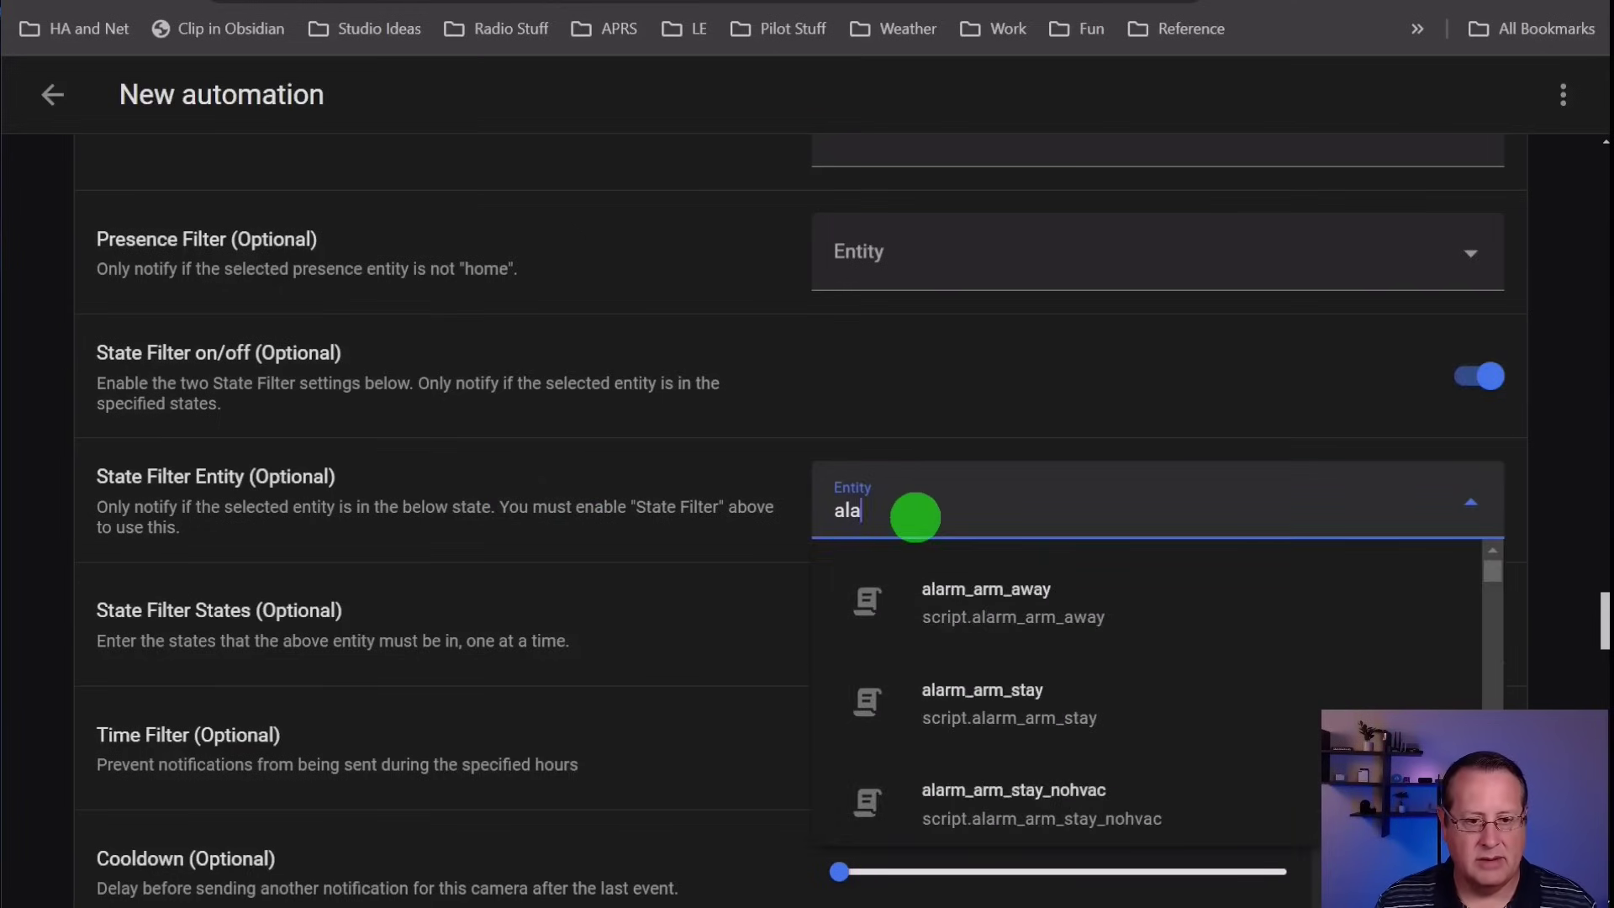
pyautogui.click(948, 594)
# - Enter armed_away and armed_home as the required State Filter States
pyautogui.scroll(-1, 693, 604)
pyautogui.click(875, 493)
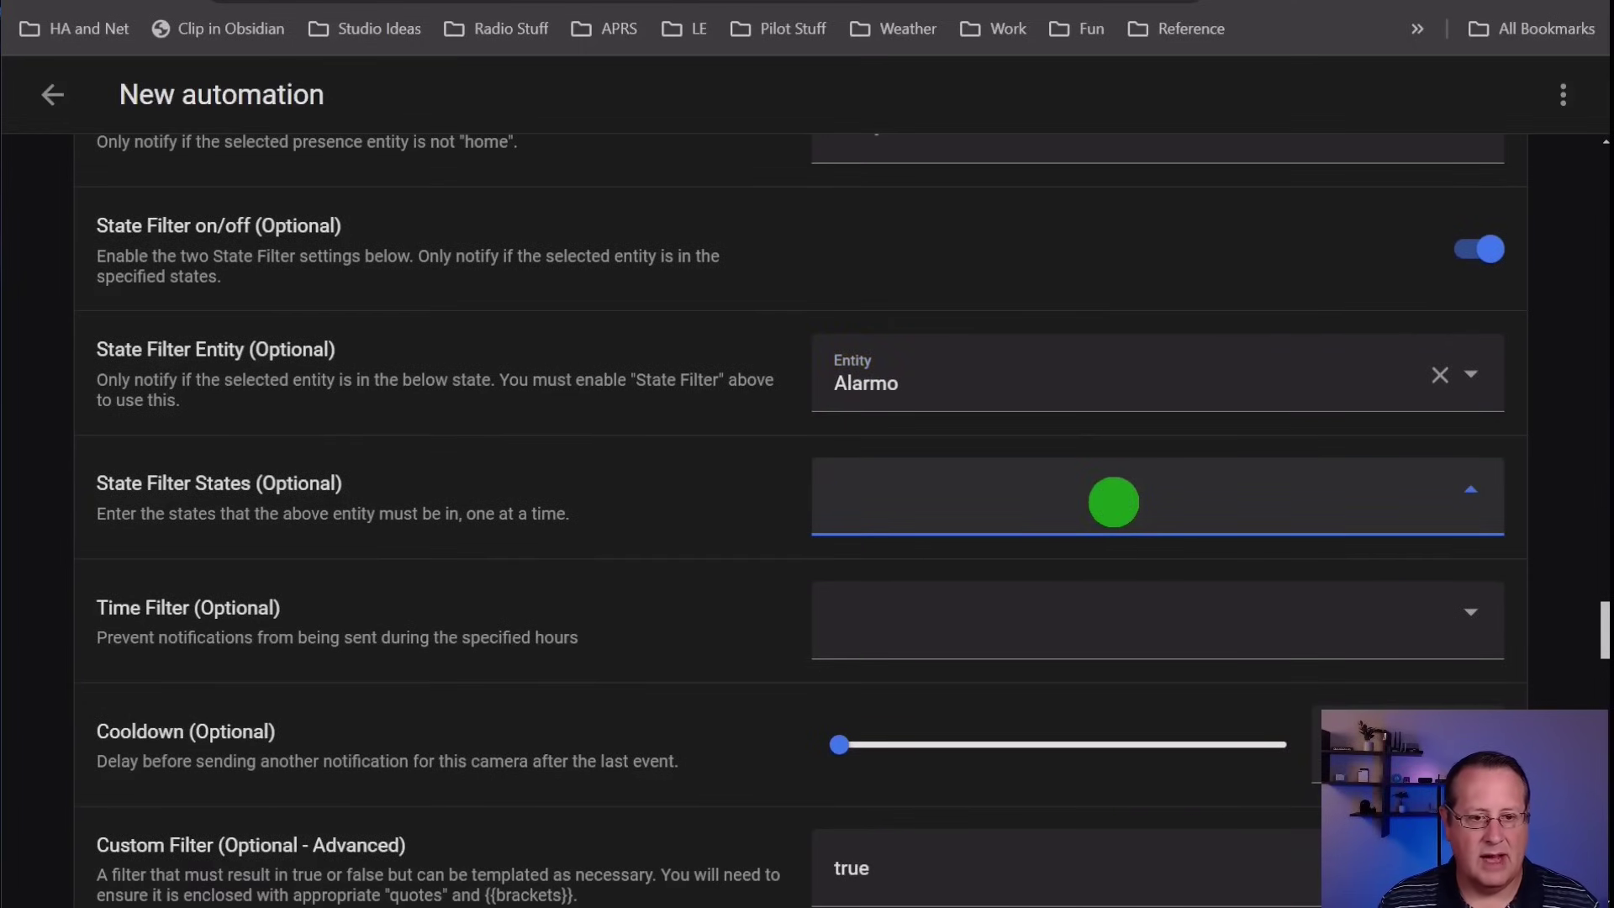
pyautogui.write('armed_away, arme')
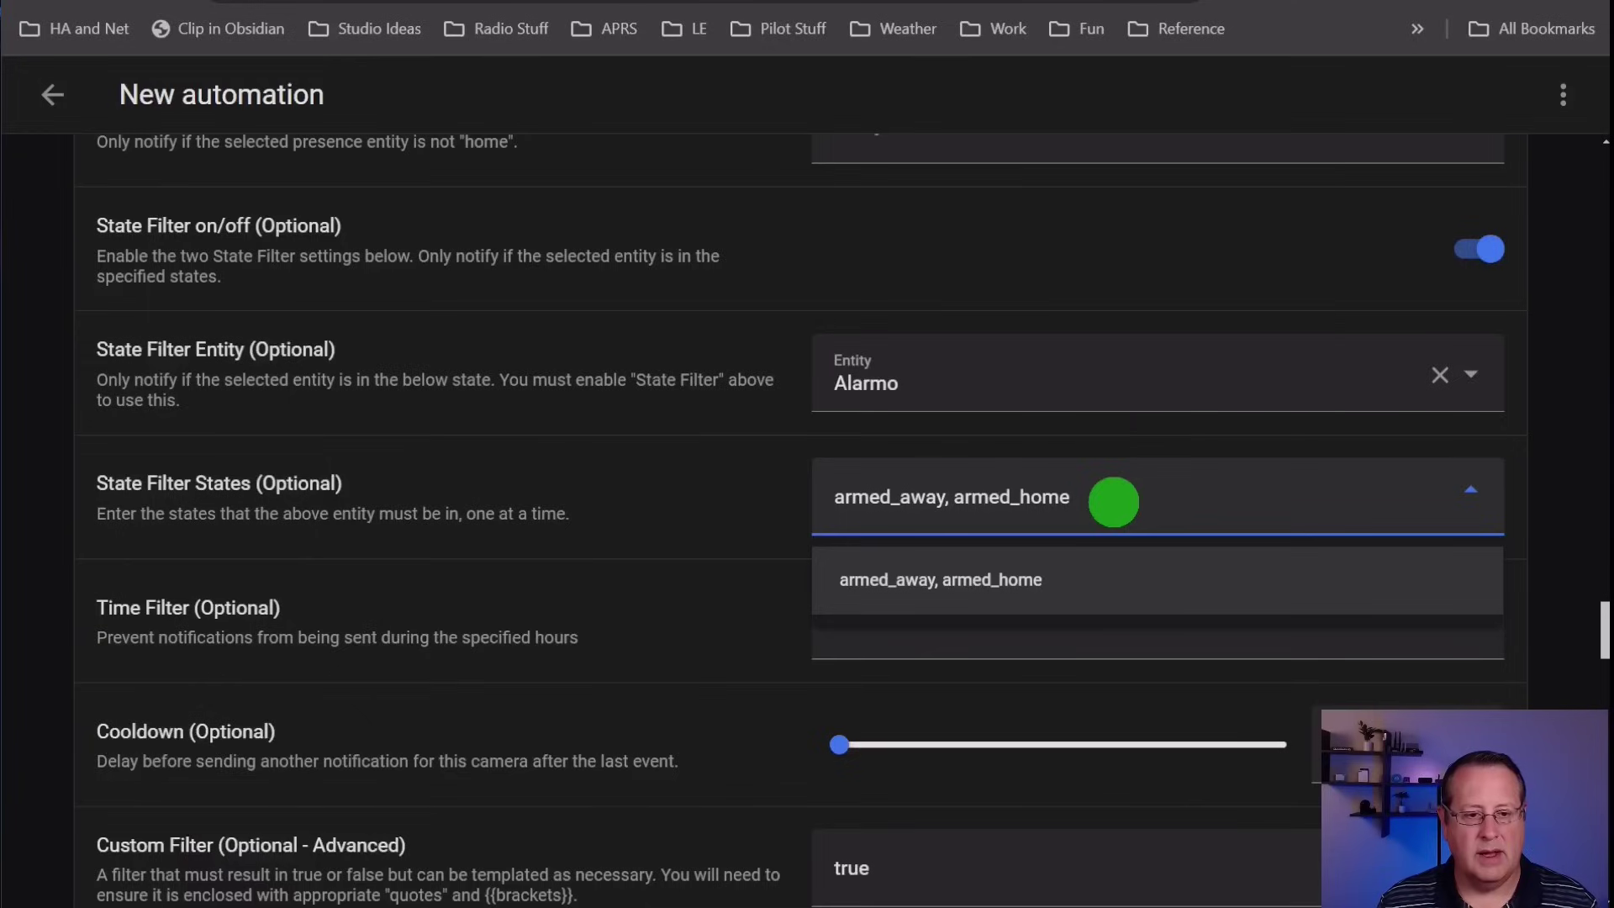
pyautogui.write('d_hom')
pyautogui.press('BackSpace')
pyautogui.press('BackSpace')
pyautogui.press('BackSpace')
pyautogui.press('BackSpace')
pyautogui.press('BackSpace')
pyautogui.press('BackSpace')
pyautogui.press('BackSpace')
pyautogui.press('BackSpace')
pyautogui.press('BackSpace')
pyautogui.press('BackSpace')
pyautogui.press('Return')
pyautogui.write('armed_home')
pyautogui.press('Return')
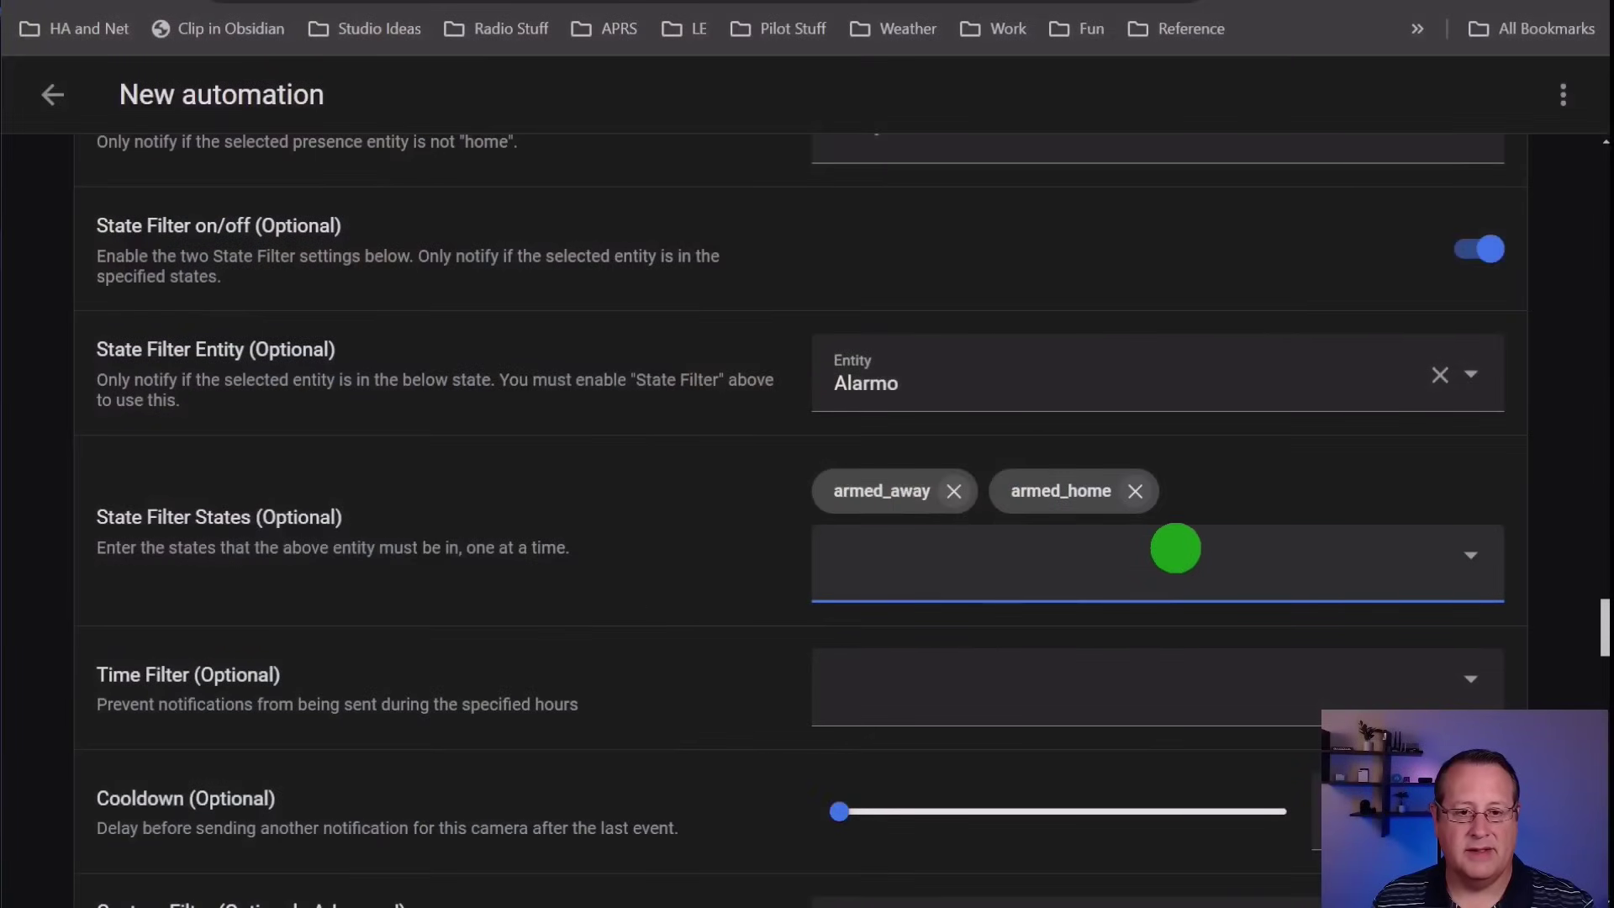
# - Add and then remove the 06:00 and 07:00 Time Filter hours, leaving none selected
pyautogui.scroll(-3, 598, 561)
pyautogui.click(1063, 462)
pyautogui.scroll(-3, 1075, 551)
pyautogui.scroll(-5, 1059, 553)
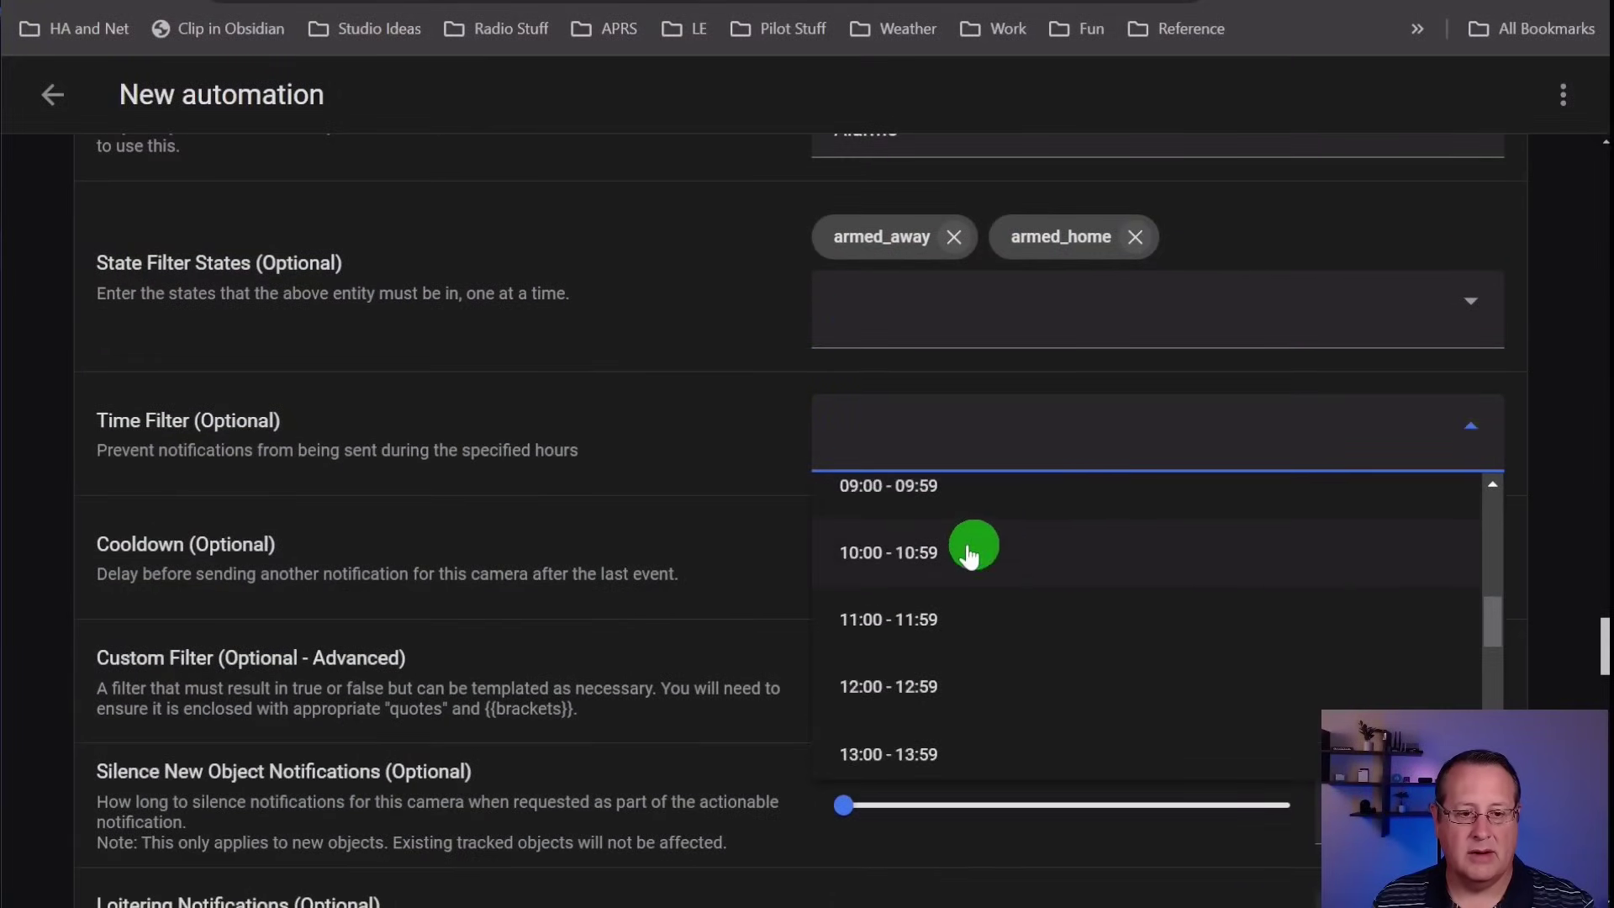
pyautogui.scroll(4, 975, 563)
pyautogui.scroll(-2, 973, 585)
pyautogui.scroll(2, 969, 580)
pyautogui.click(937, 542)
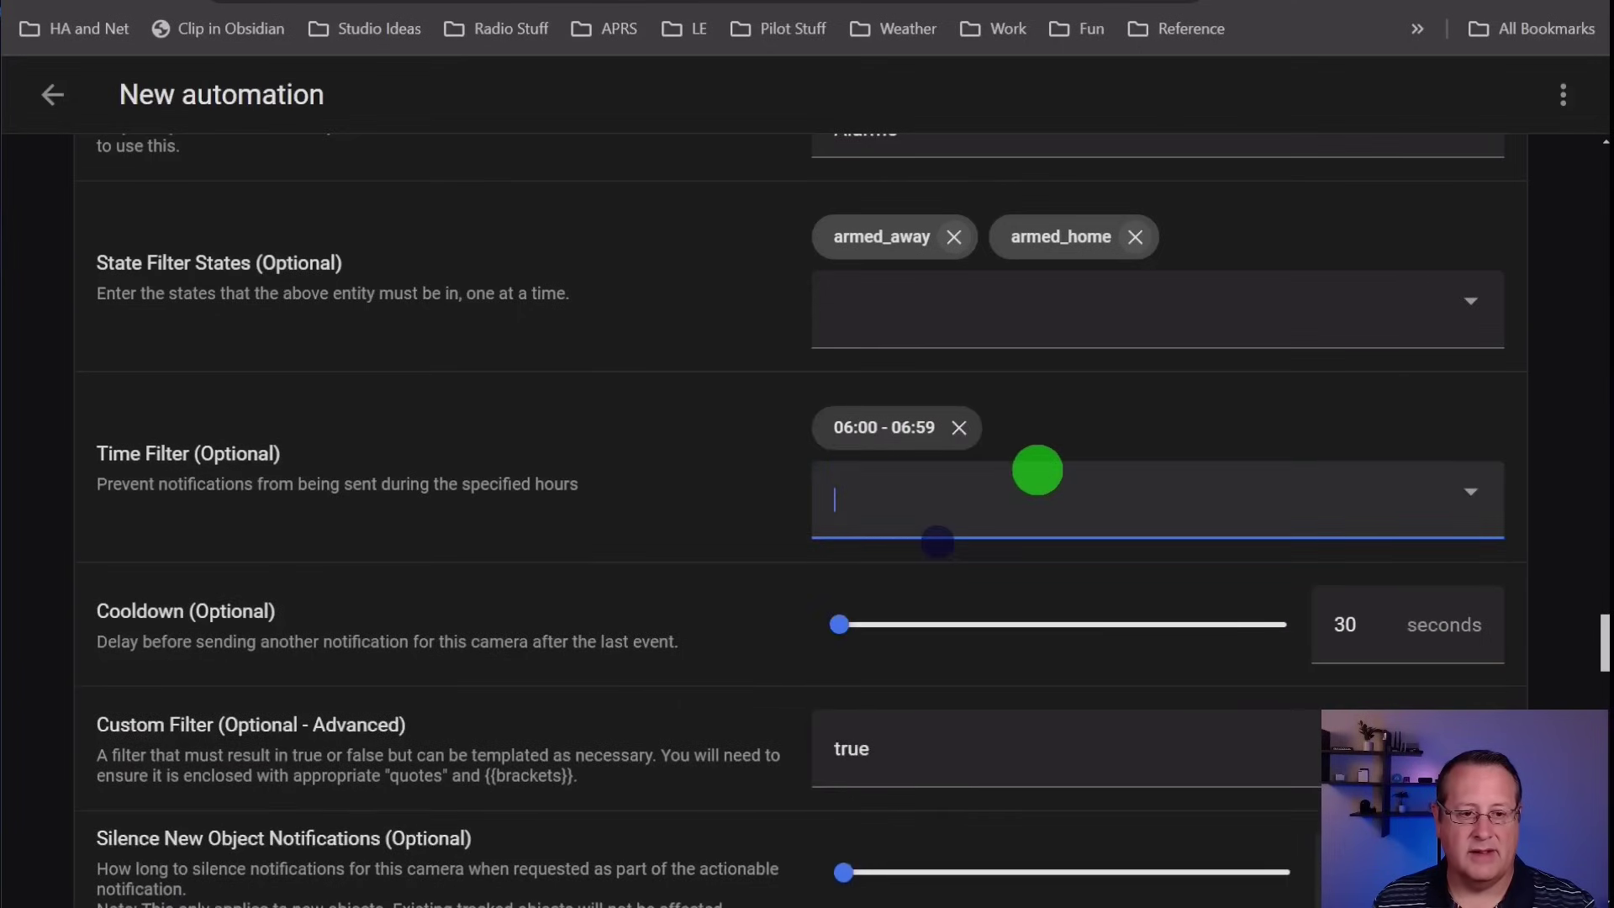
pyautogui.click(1026, 488)
pyautogui.scroll(-6, 900, 643)
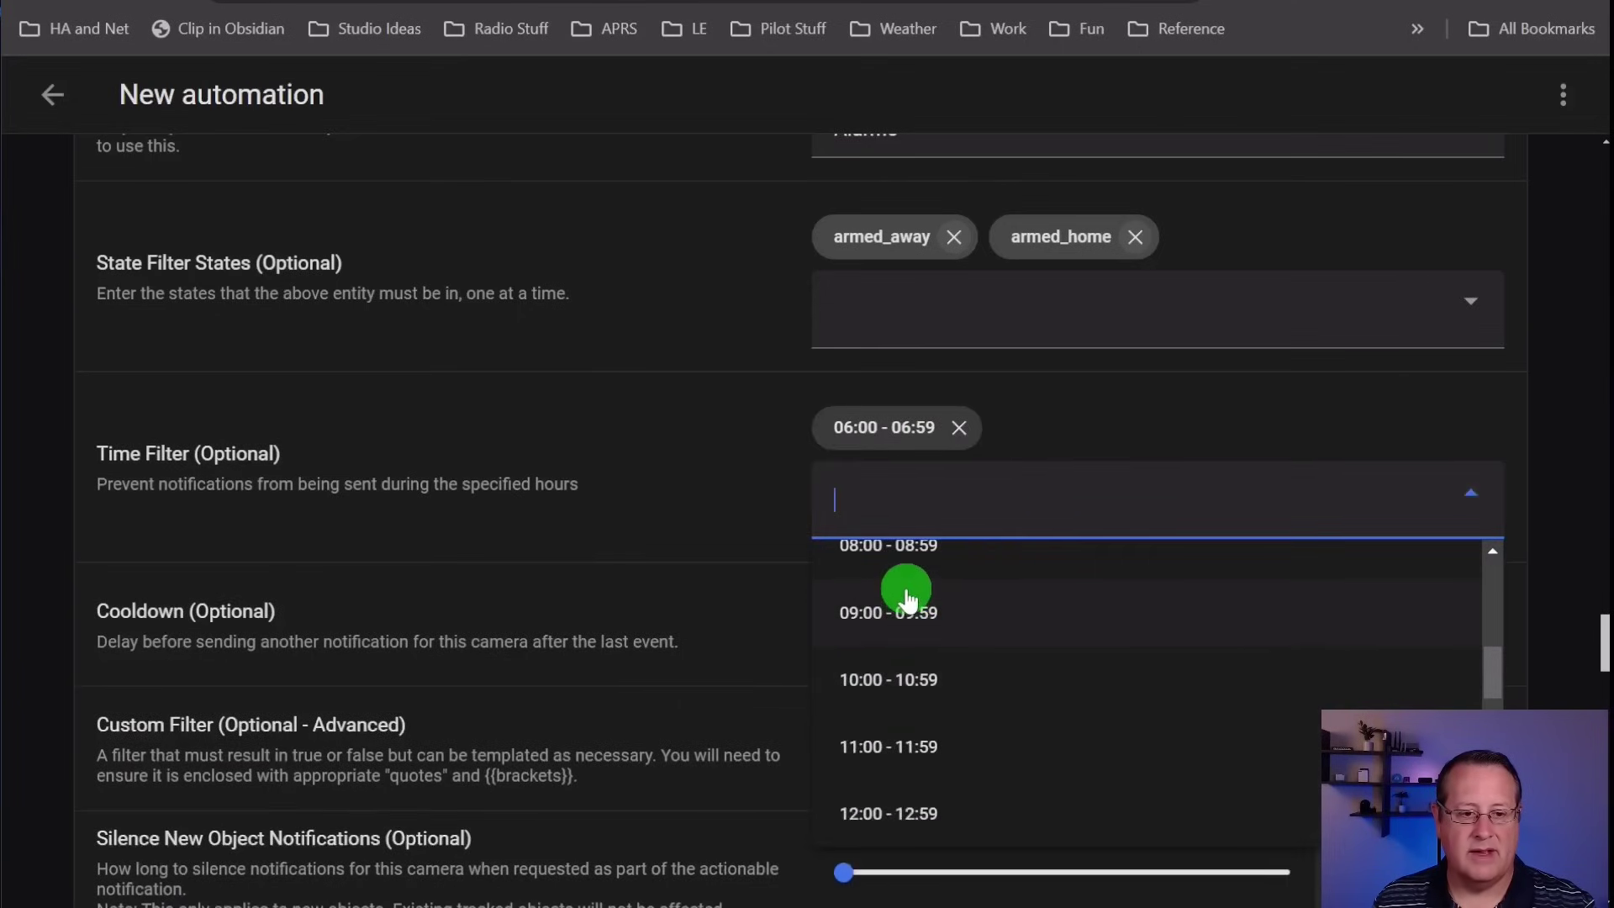
pyautogui.scroll(3, 904, 597)
pyautogui.click(871, 728)
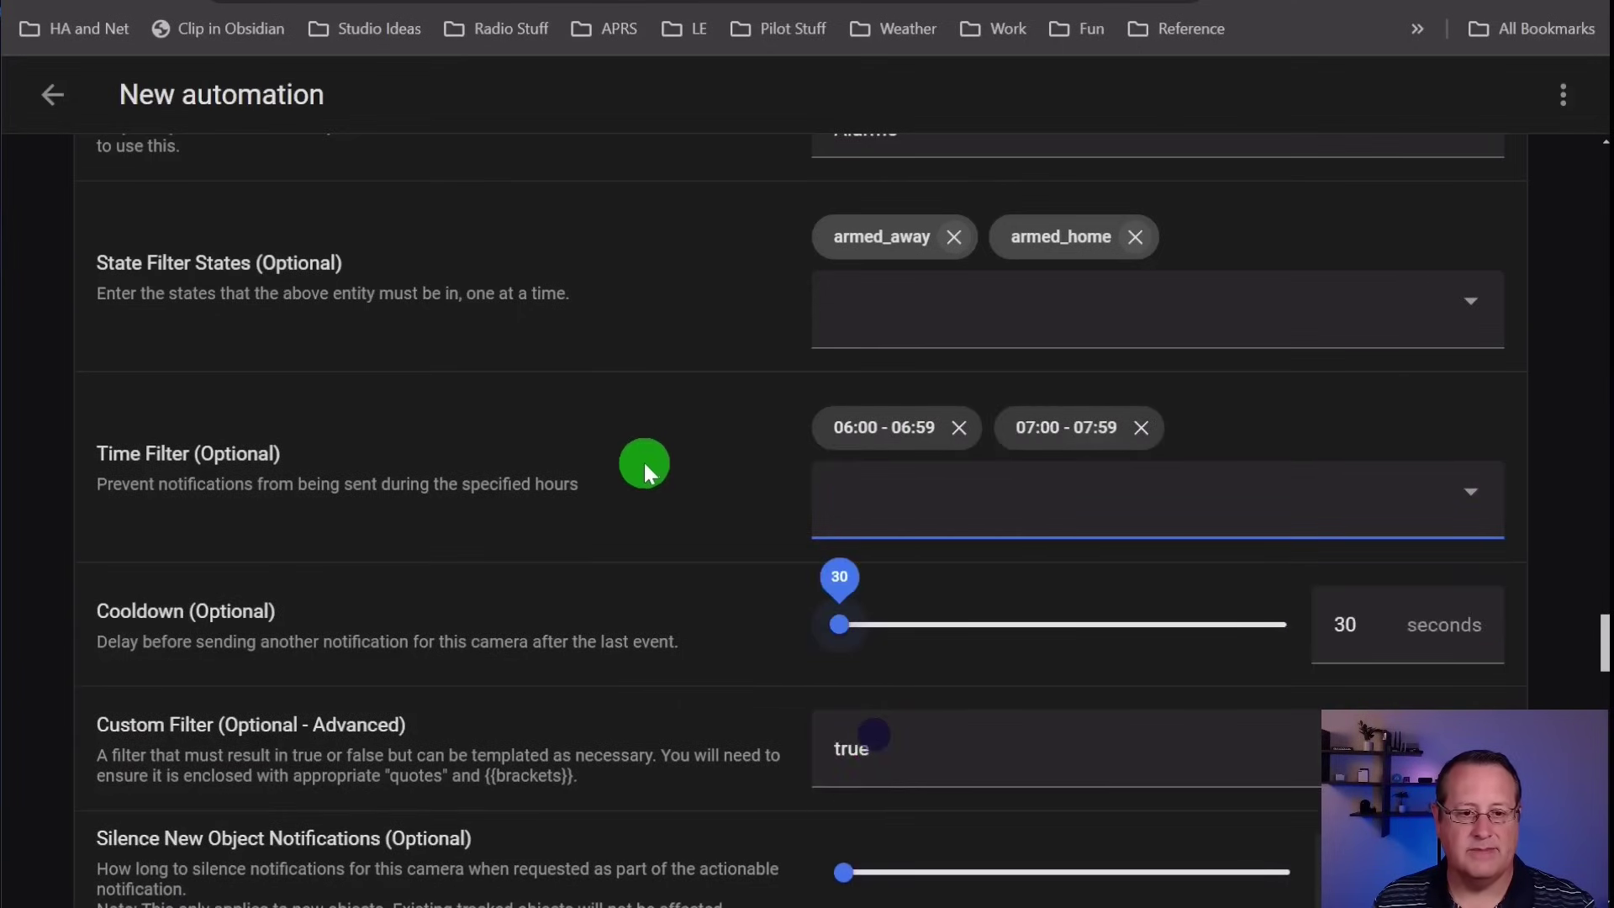
pyautogui.click(959, 428)
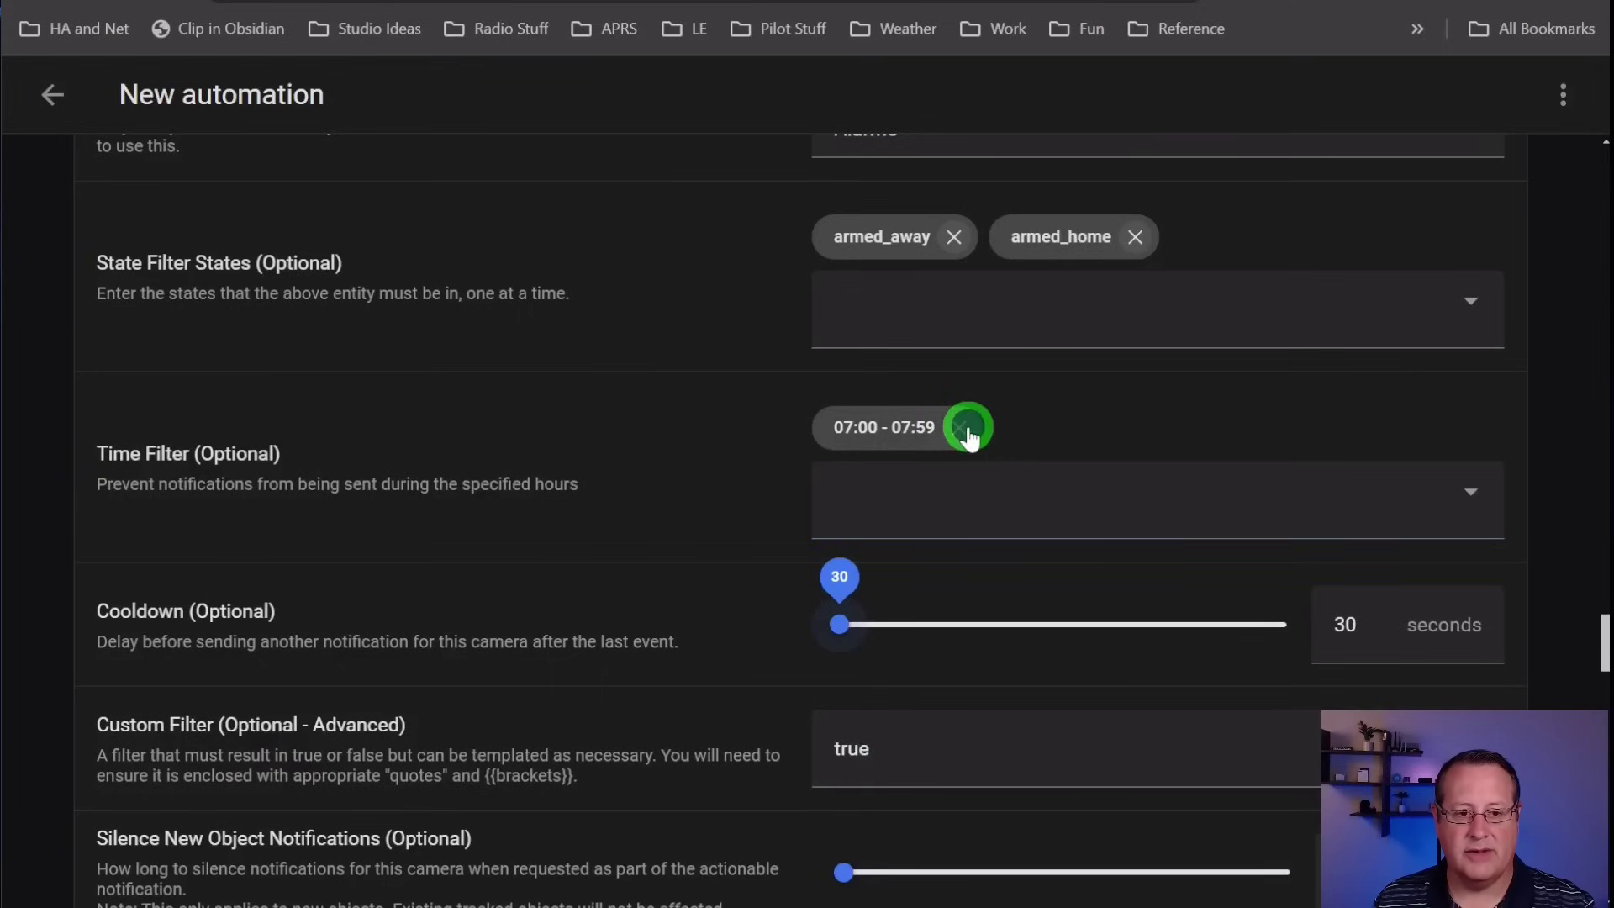
pyautogui.click(960, 428)
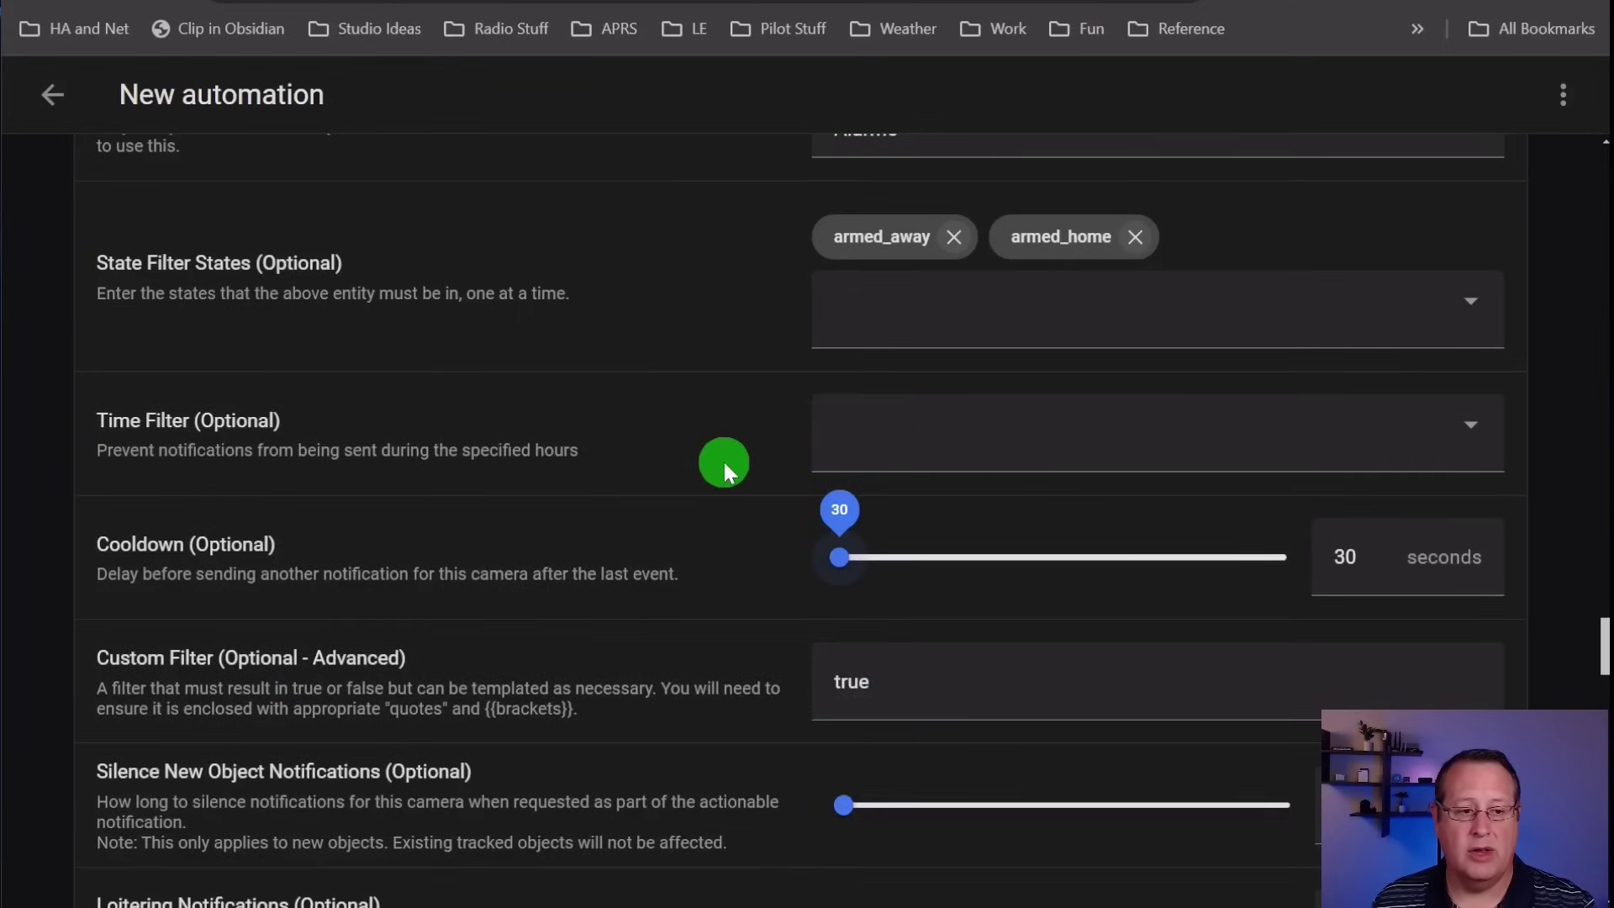
# - Raise the Cooldown from 30 to 60 seconds
pyautogui.scroll(-2, 722, 488)
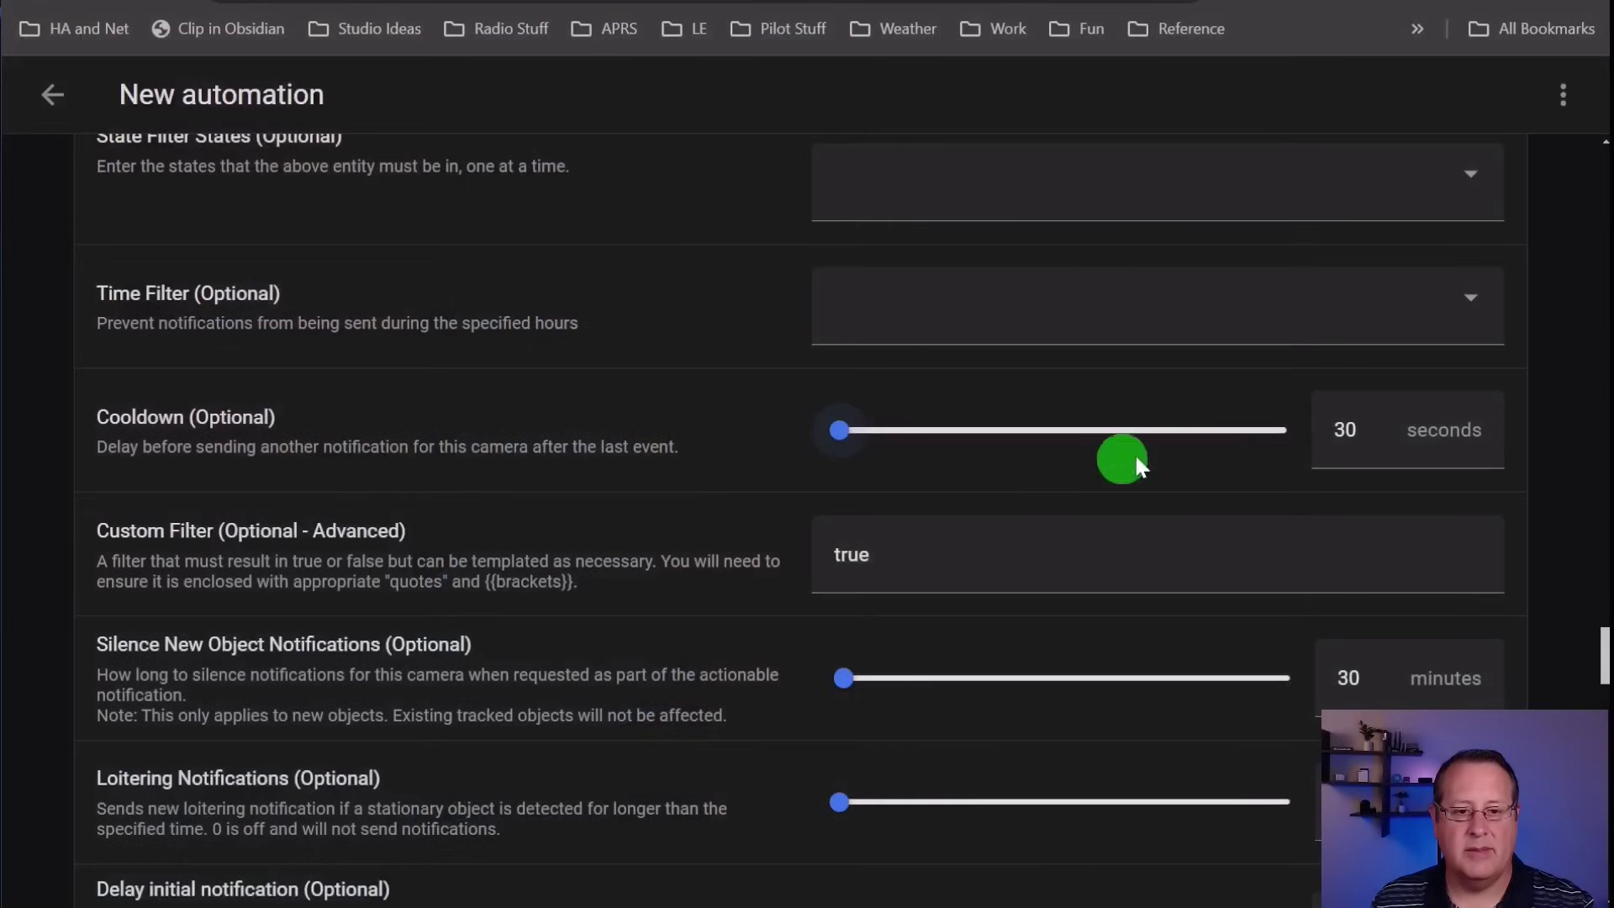
pyautogui.click(845, 431)
pyautogui.moveTo(848, 438); pyautogui.dragTo(860, 443)
pyautogui.click(1320, 430)
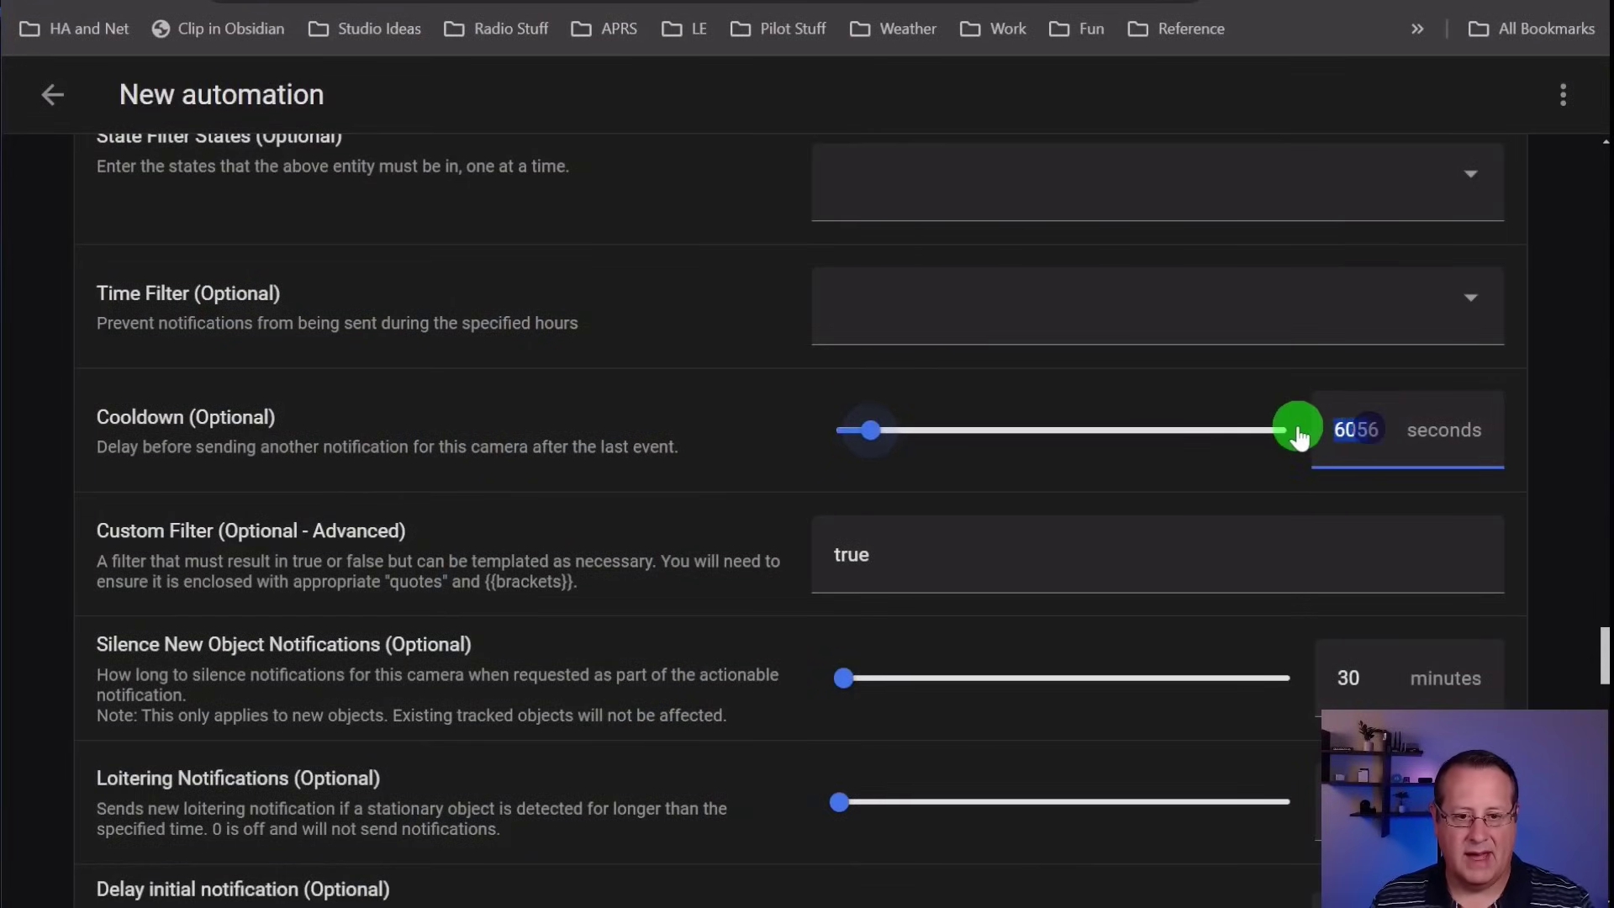
pyautogui.write('66')
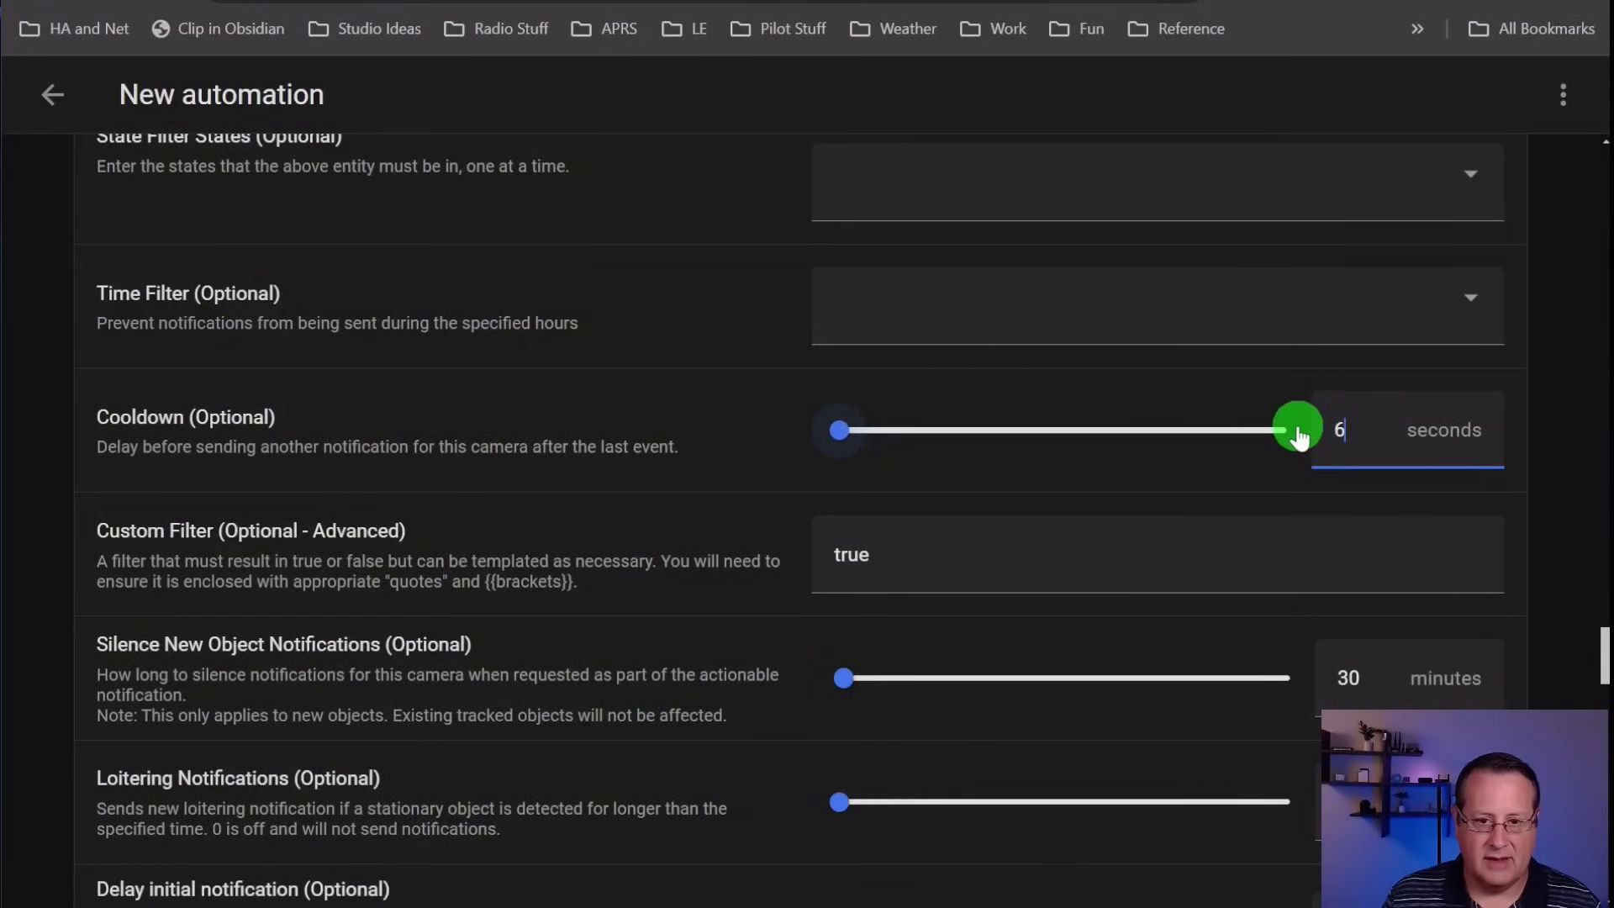
pyautogui.press('BackSpace')
pyautogui.write('30')
pyautogui.click(1299, 430)
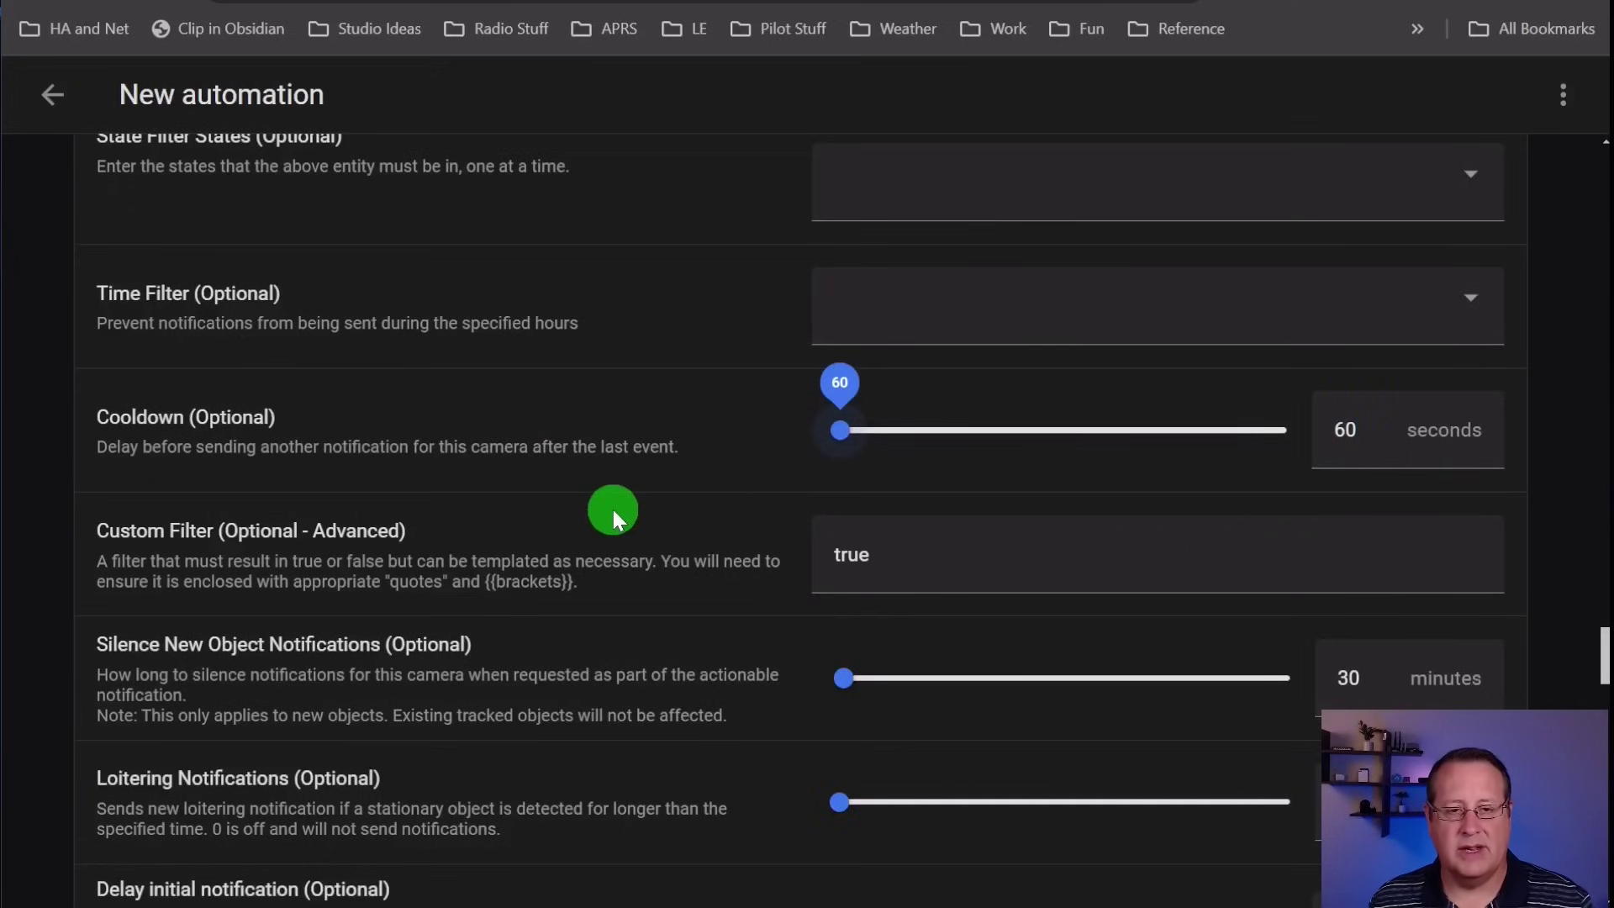
# - Keep Silence New Object Notifications at 30 minutes and set Loitering Notifications to 2 minutes
pyautogui.scroll(-3, 701, 521)
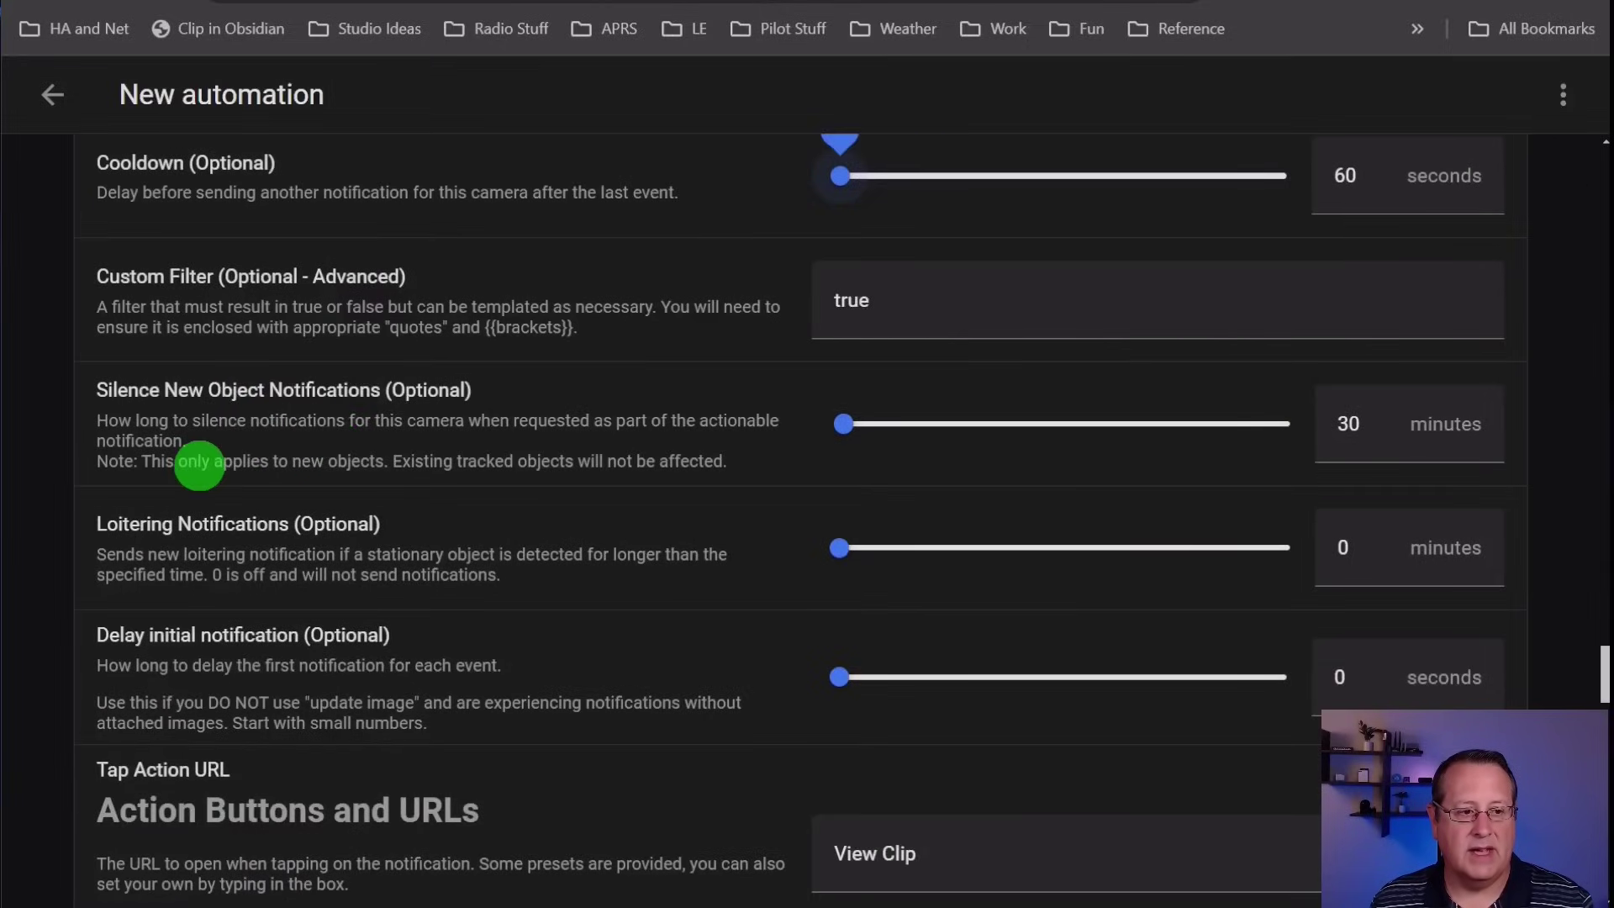
pyautogui.click(1286, 404)
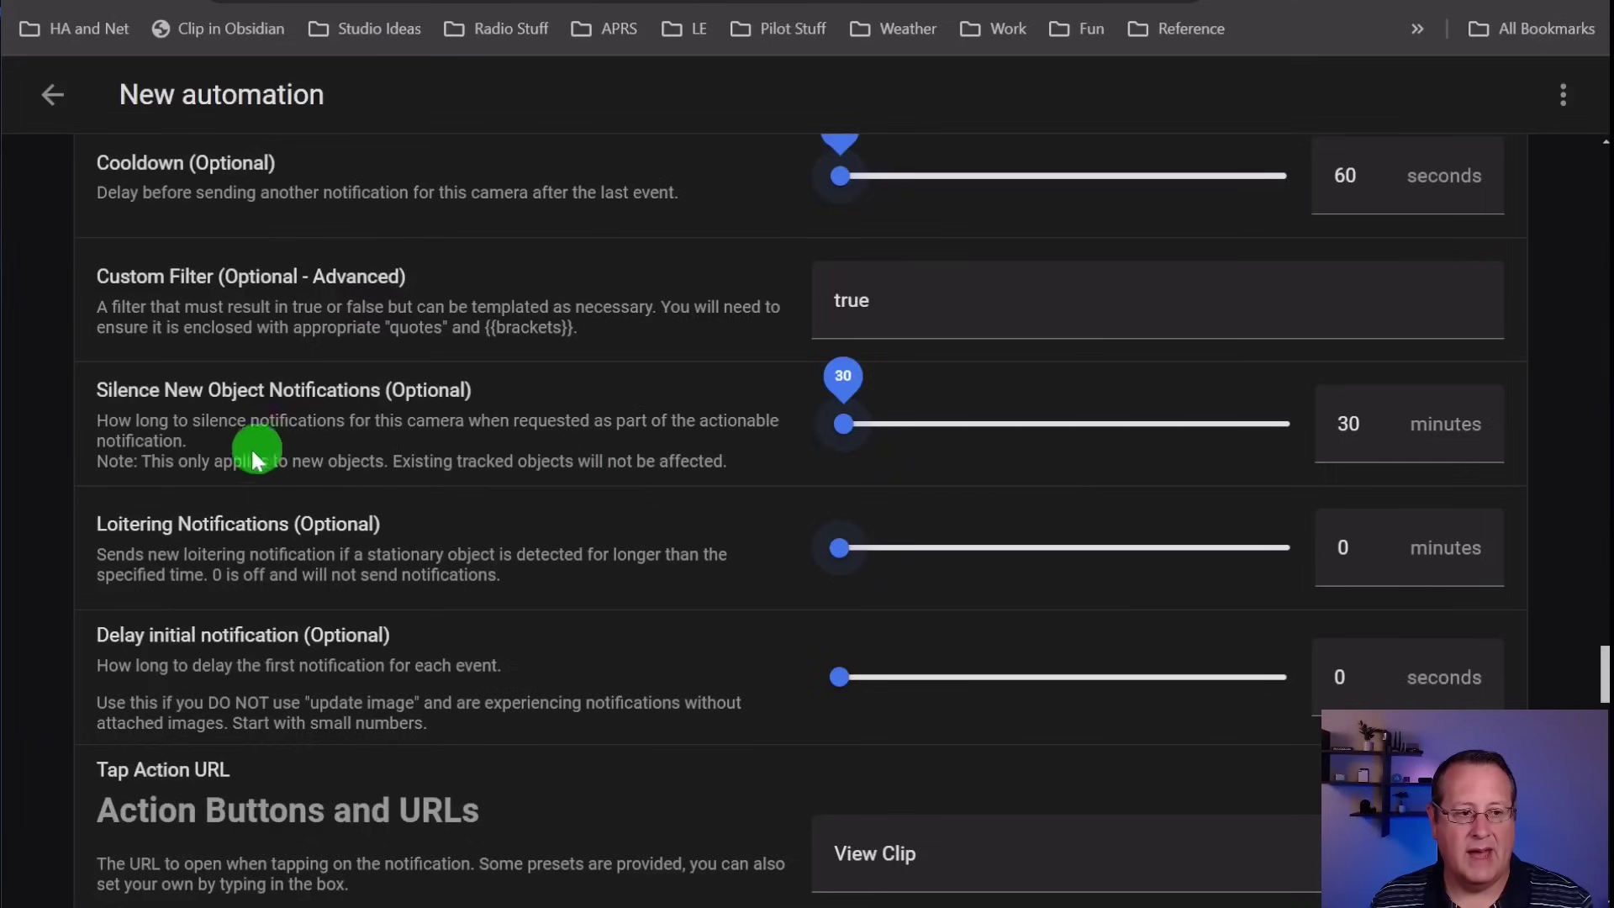
pyautogui.scroll(-15, 547, 453)
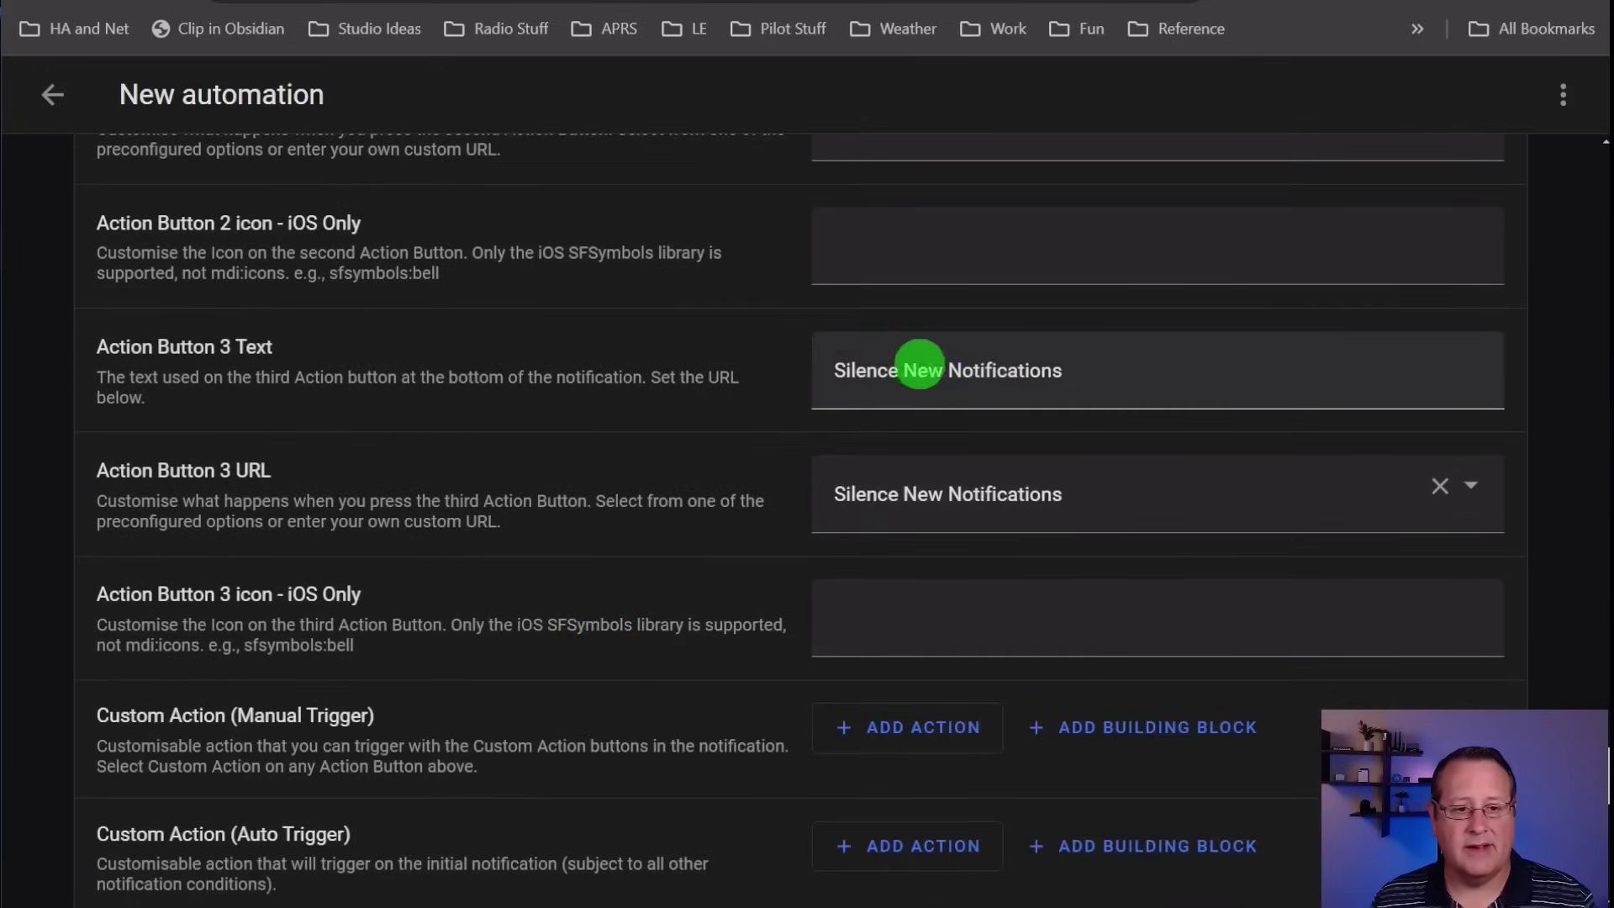
pyautogui.scroll(15, 488, 588)
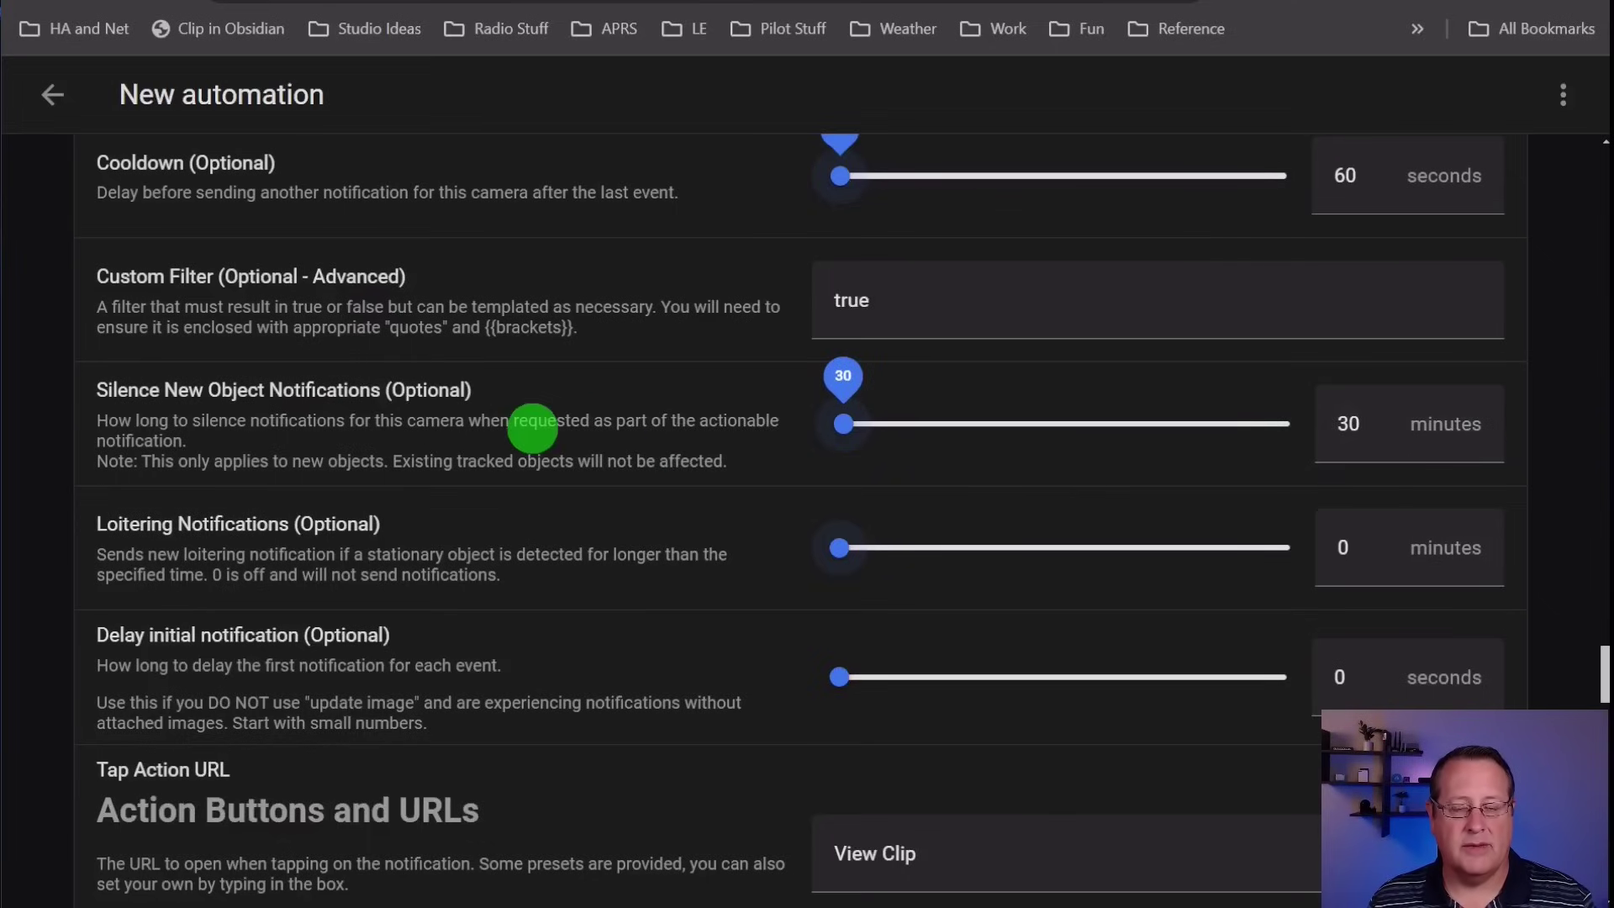
pyautogui.scroll(-2, 571, 483)
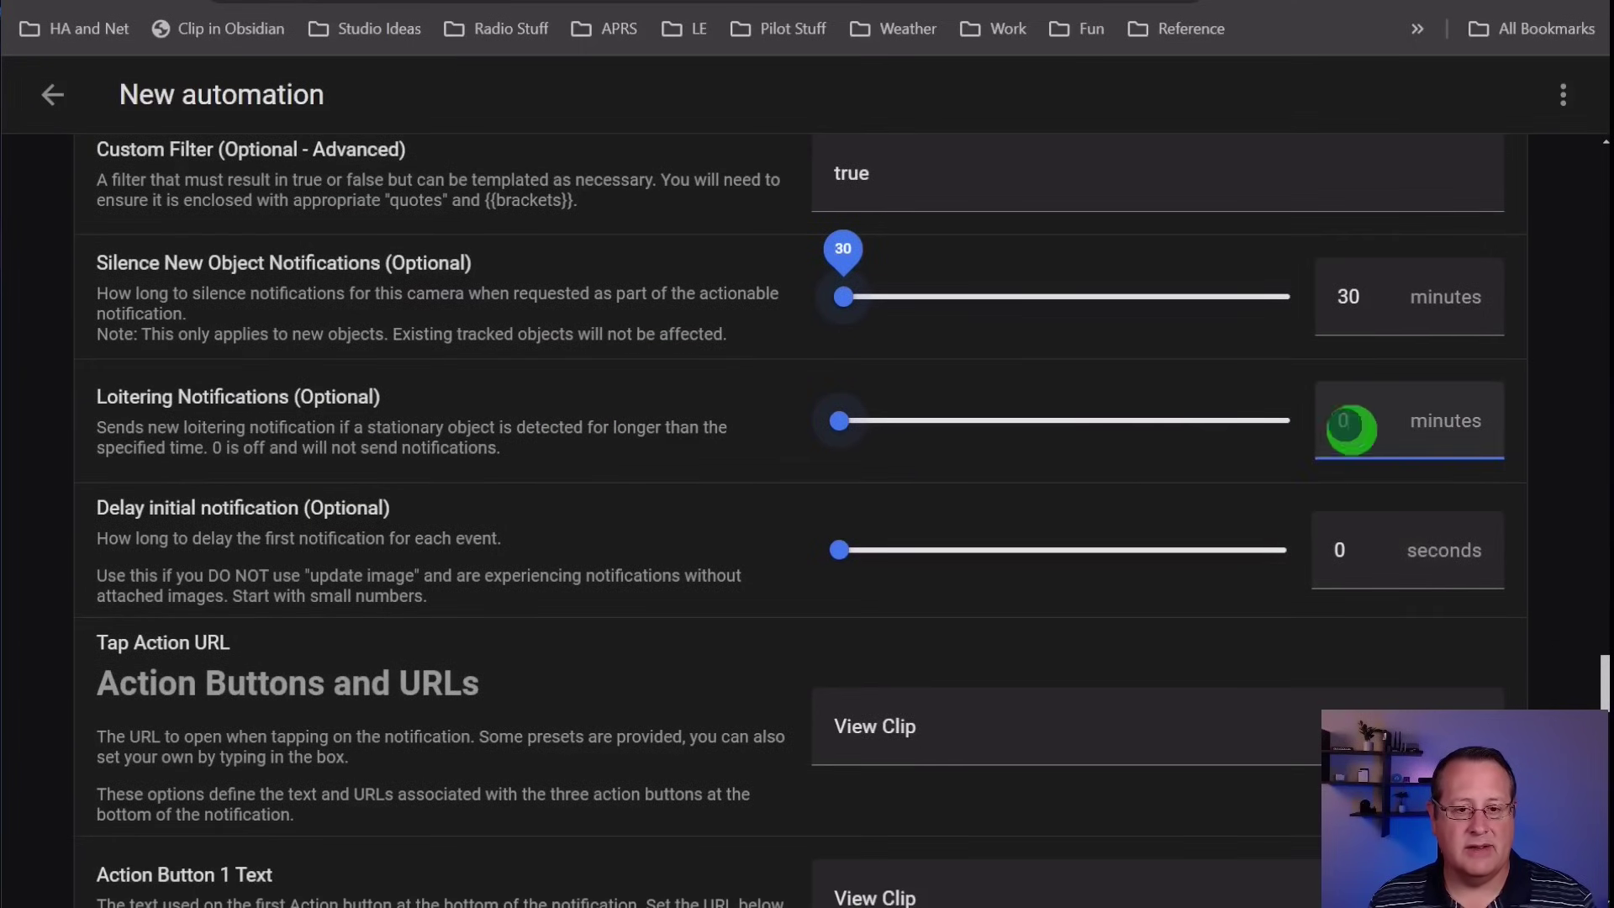
pyautogui.write('2')
pyautogui.click(686, 375)
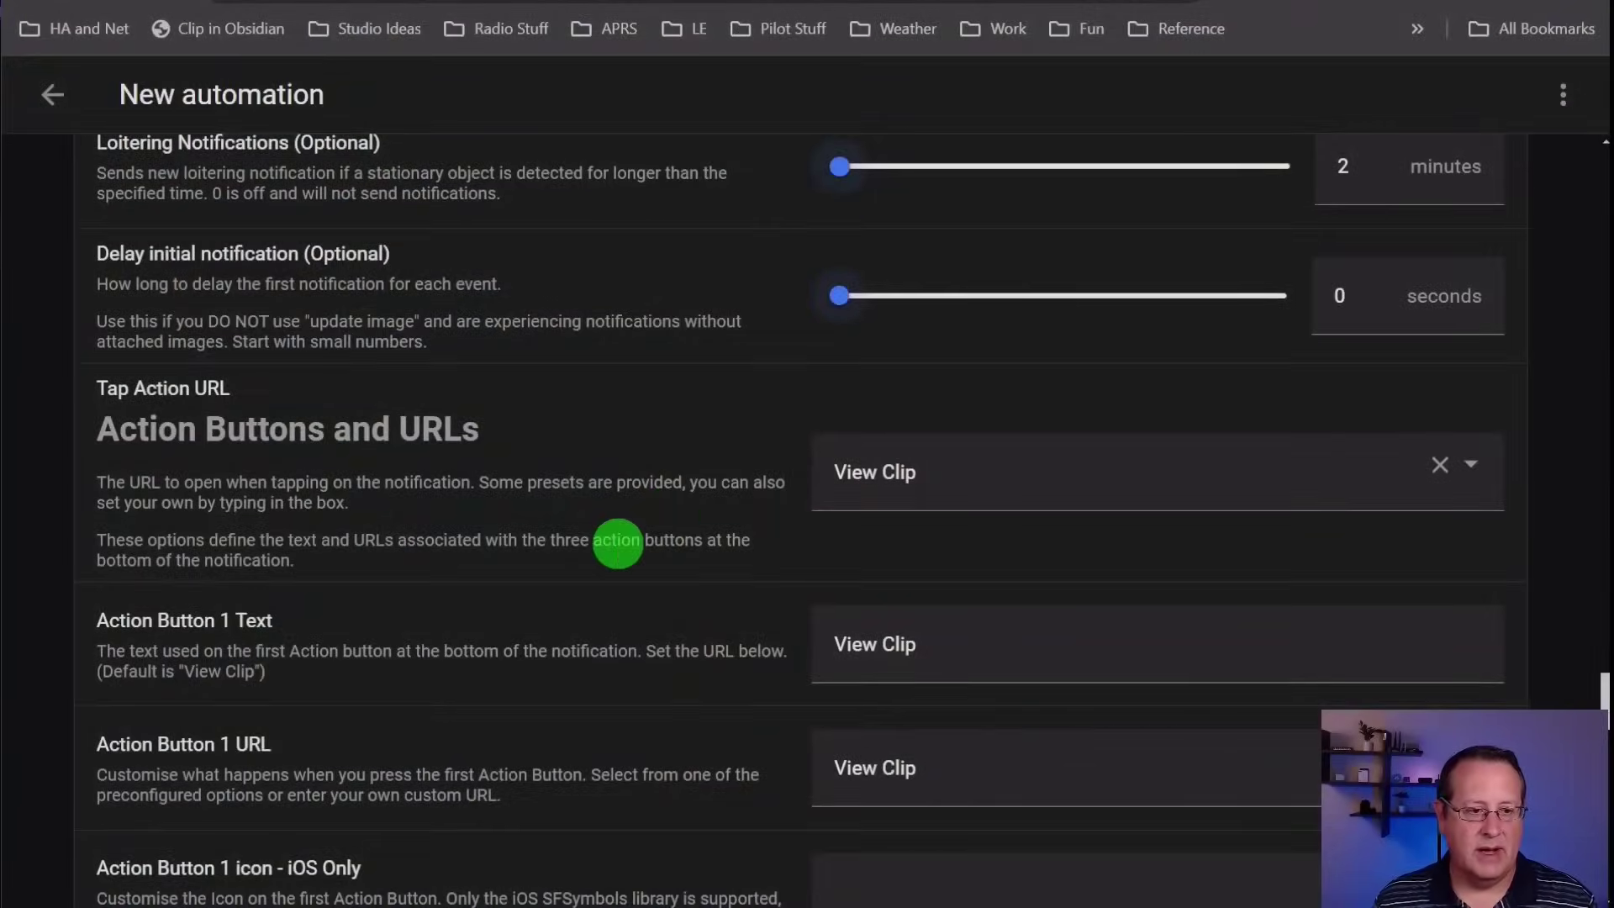
pyautogui.scroll(-2, 558, 541)
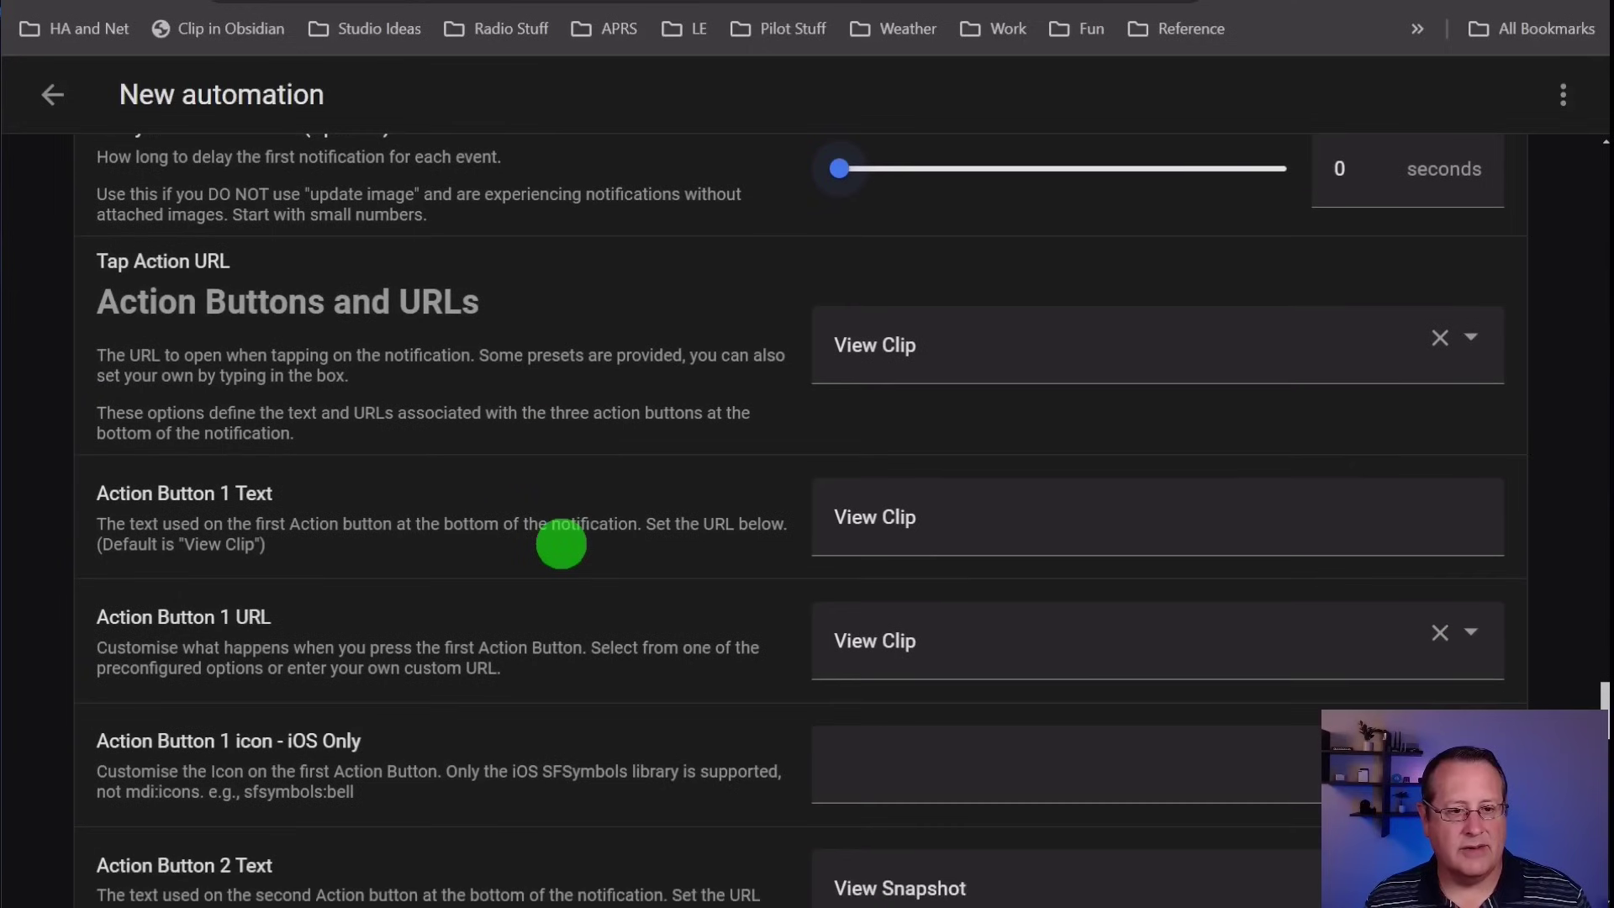
pyautogui.click(1186, 361)
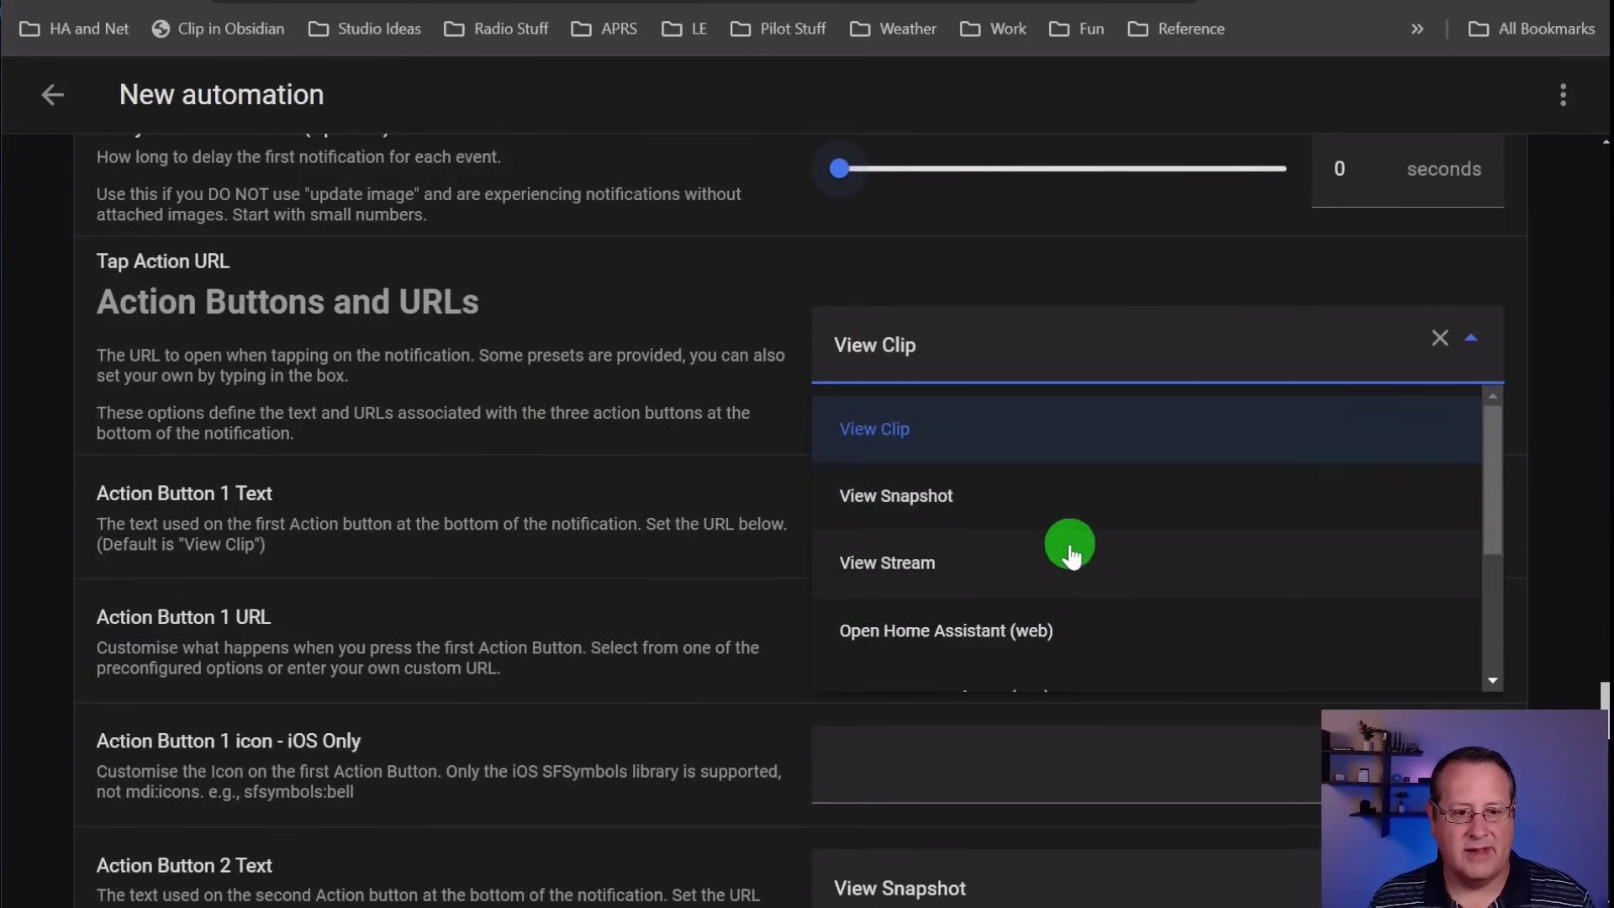
pyautogui.scroll(-2, 1071, 549)
pyautogui.scroll(-2, 1197, 568)
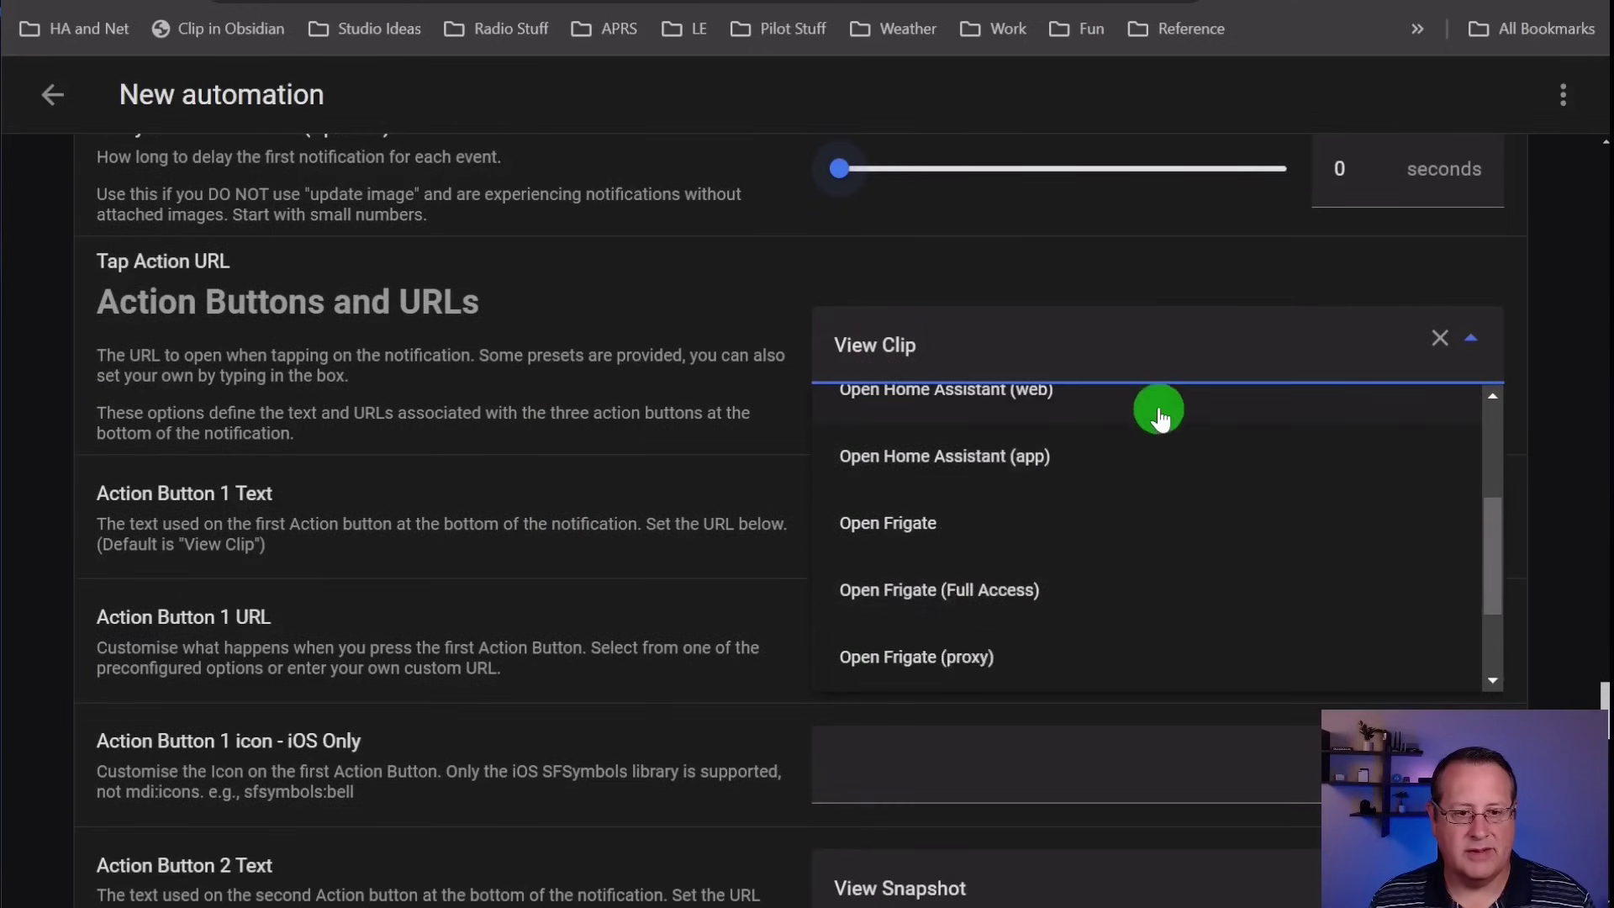
pyautogui.scroll(-3, 1169, 532)
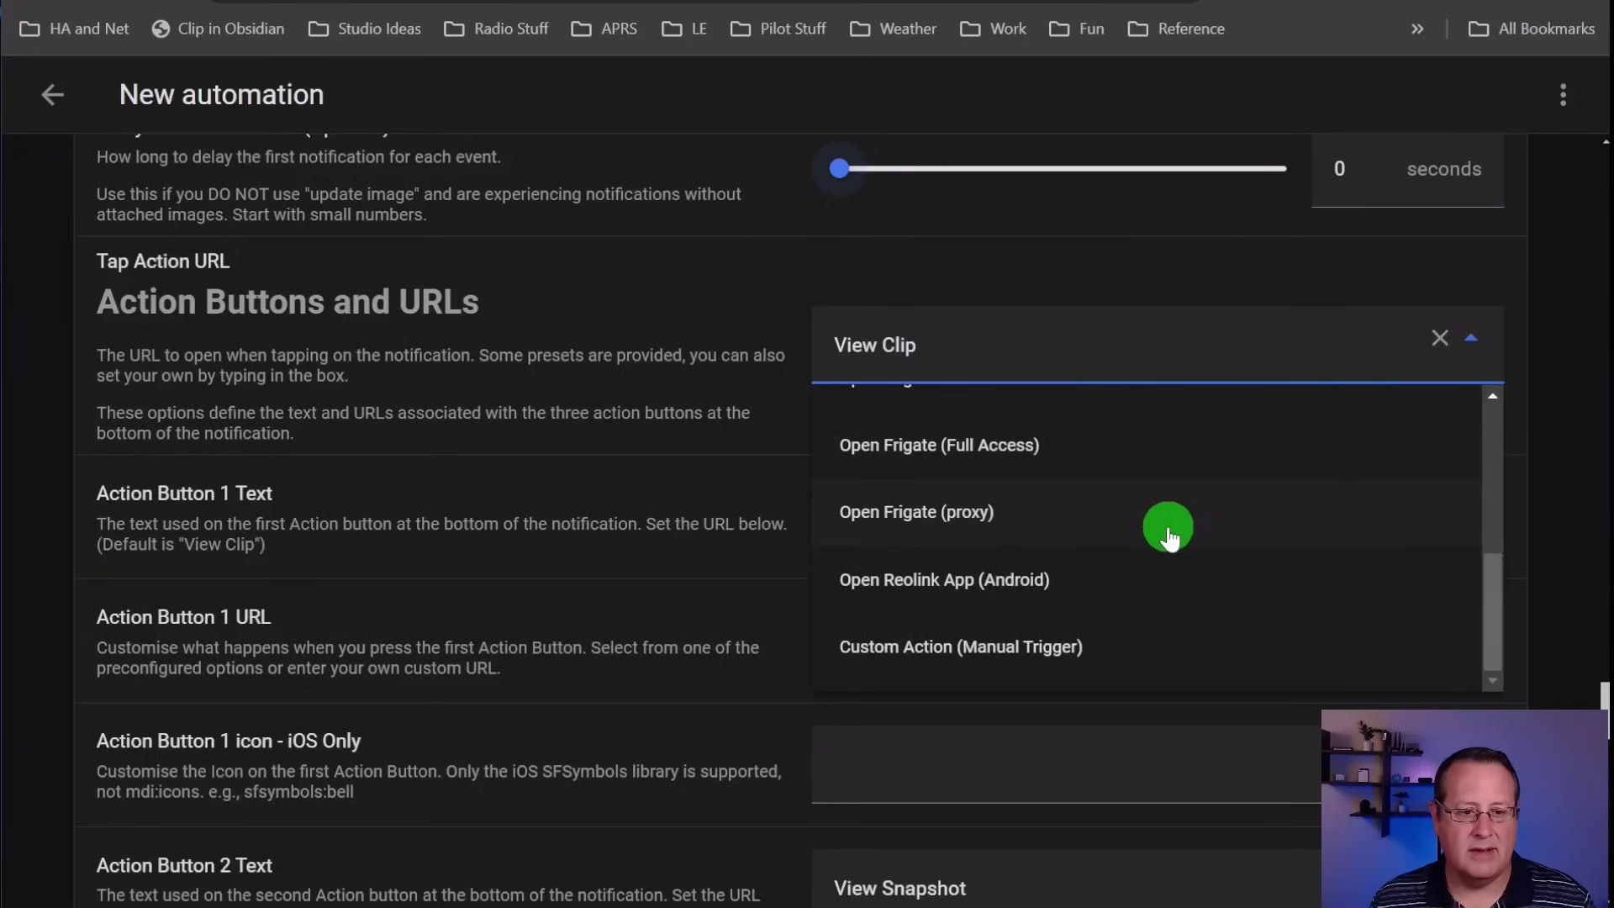
pyautogui.scroll(2, 1157, 512)
pyautogui.scroll(-2, 1130, 555)
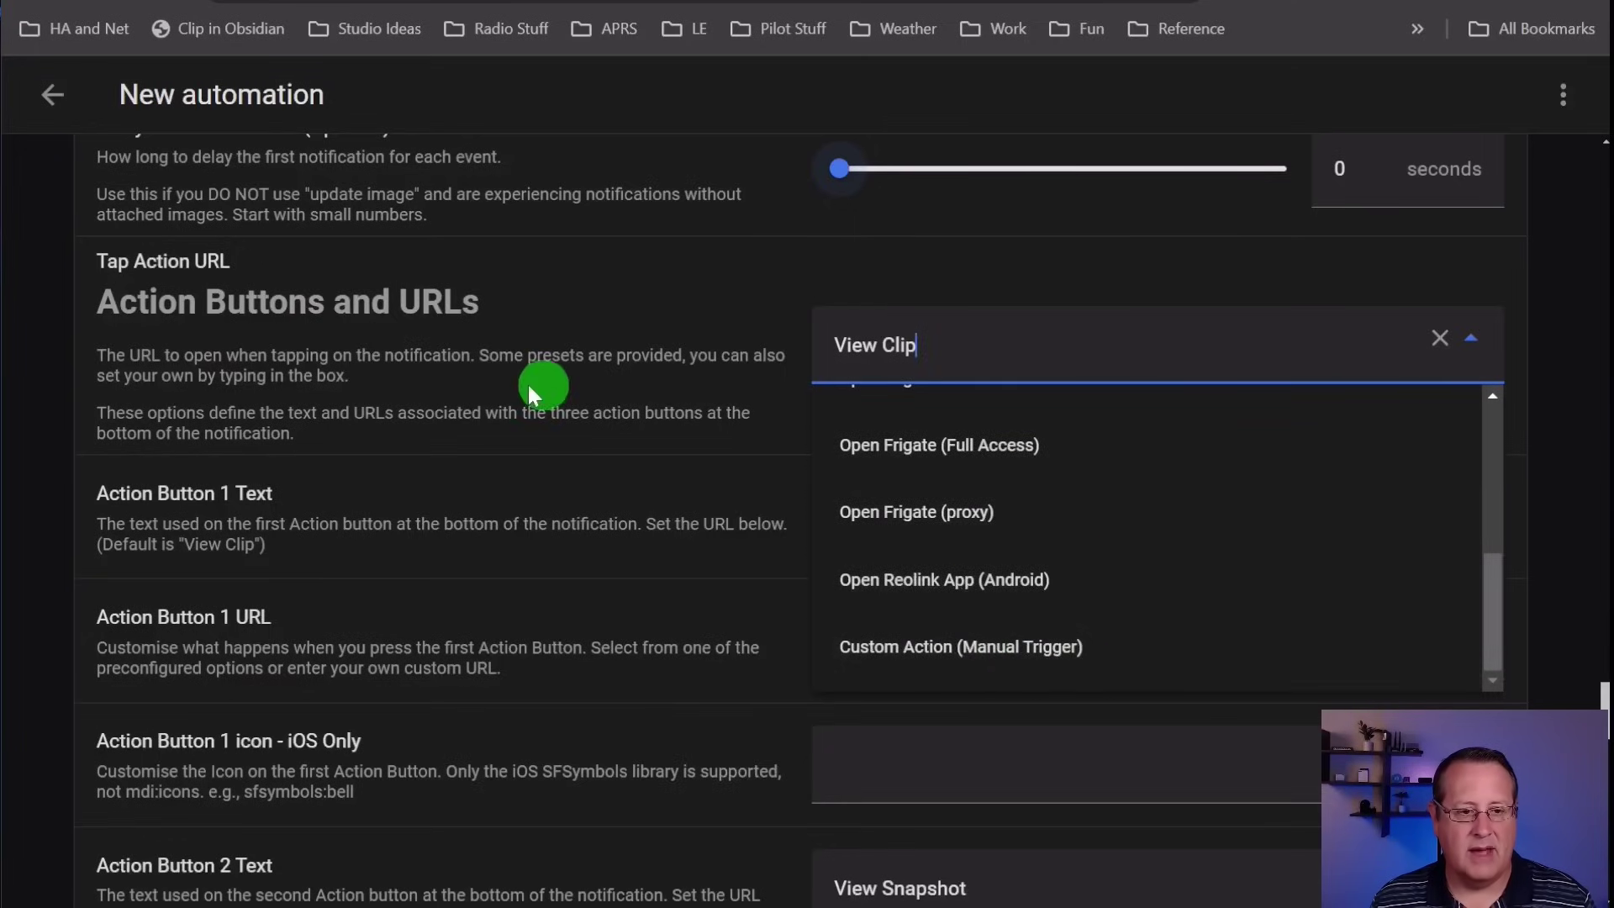
pyautogui.click(627, 471)
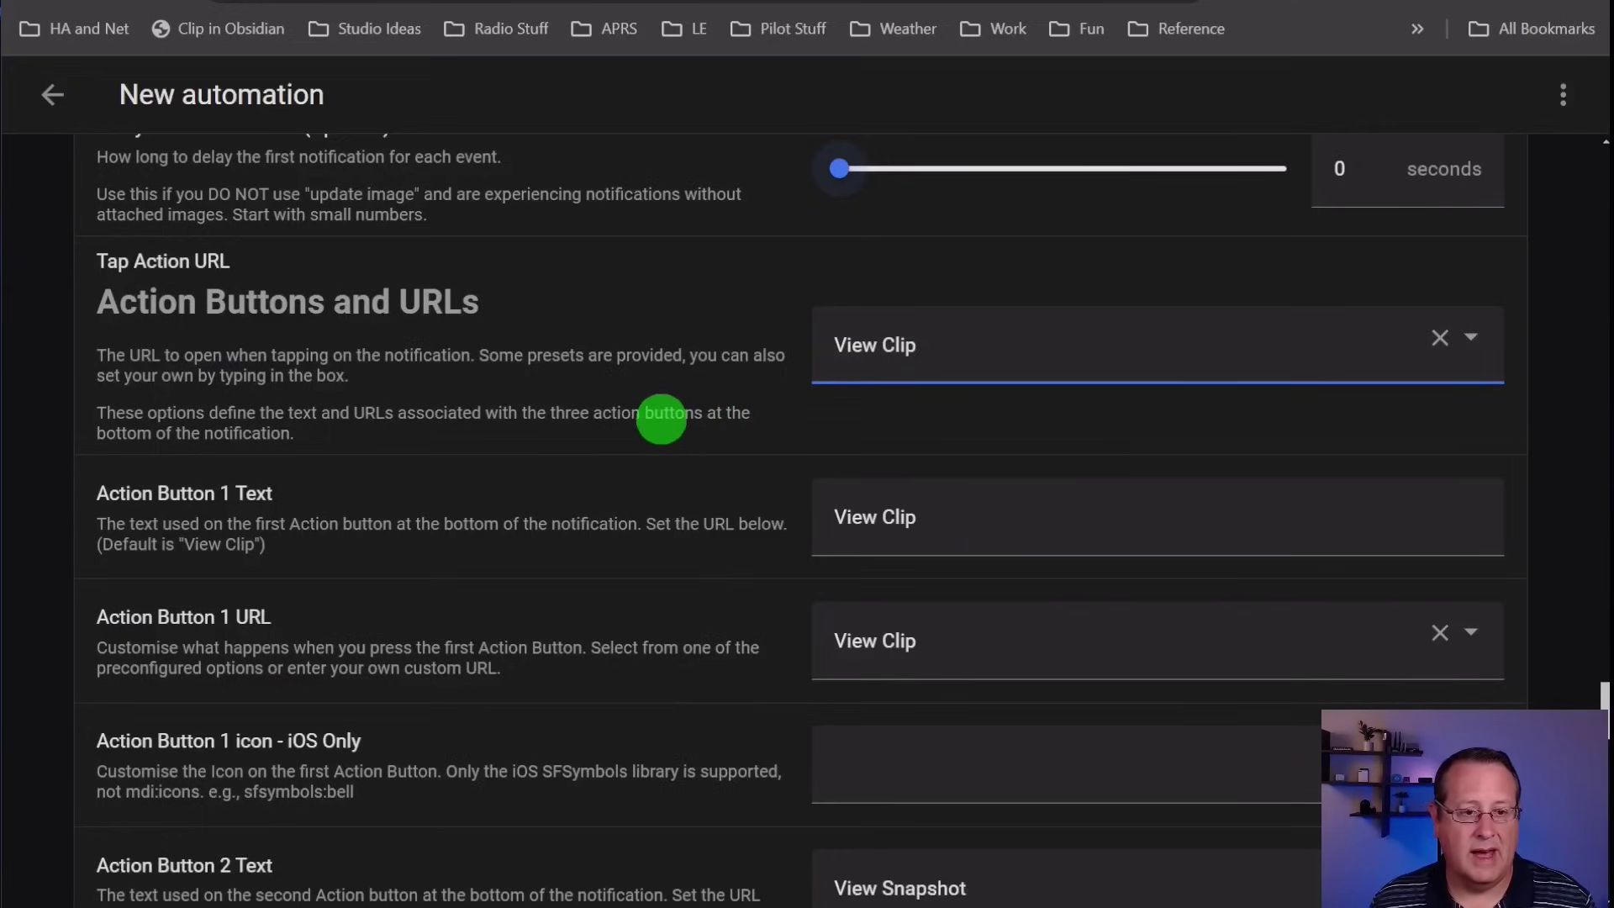
pyautogui.scroll(-3, 656, 412)
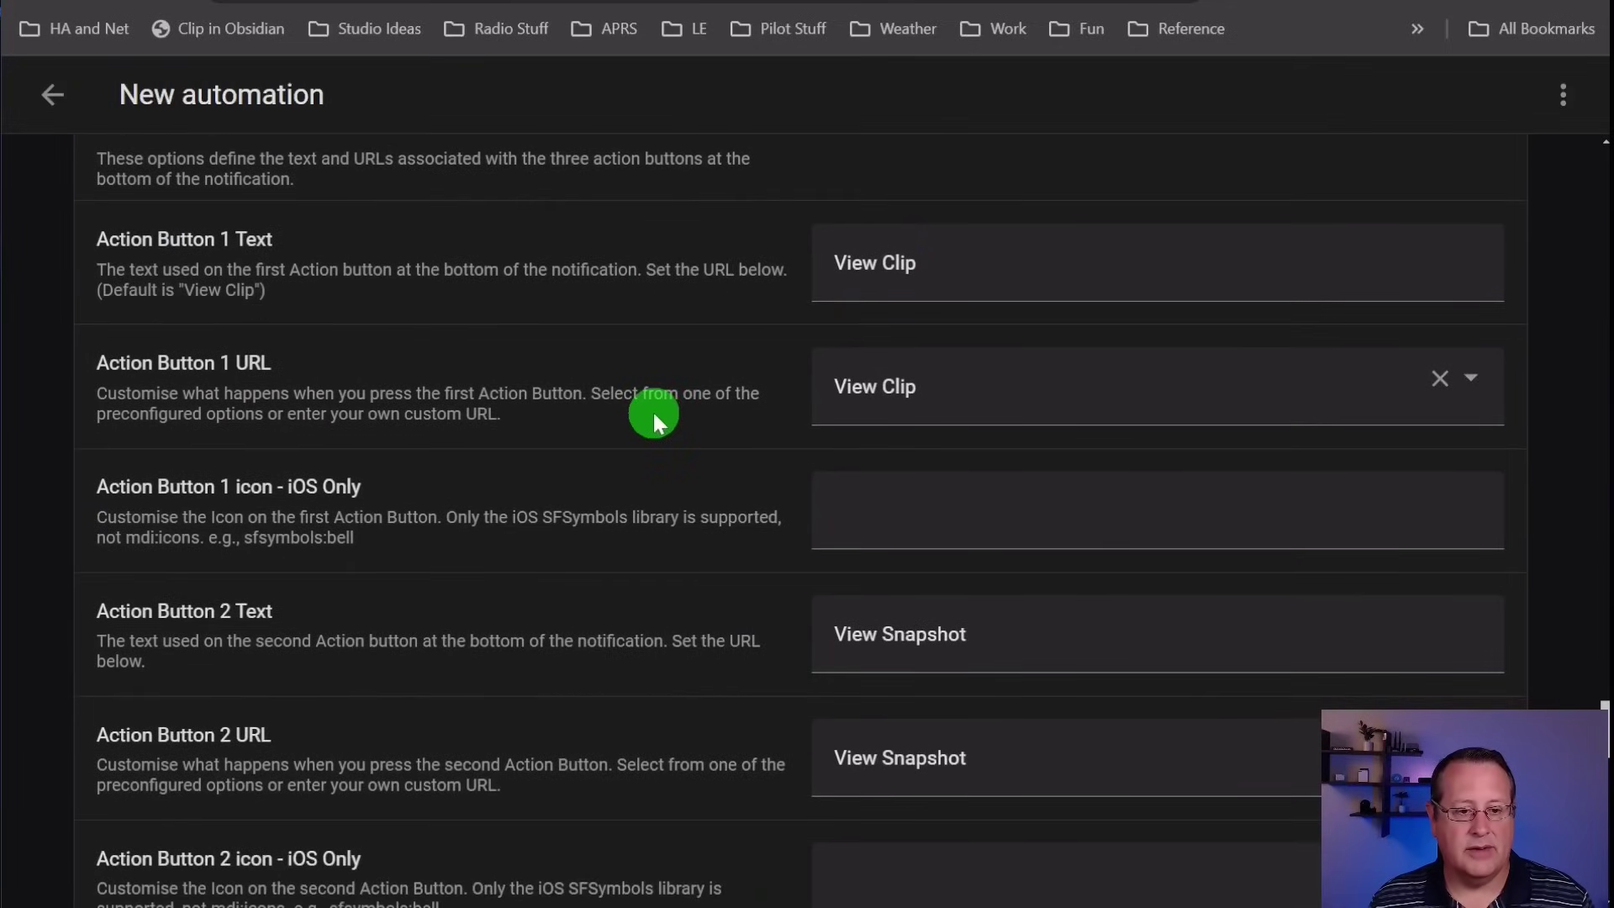
pyautogui.scroll(-3, 770, 663)
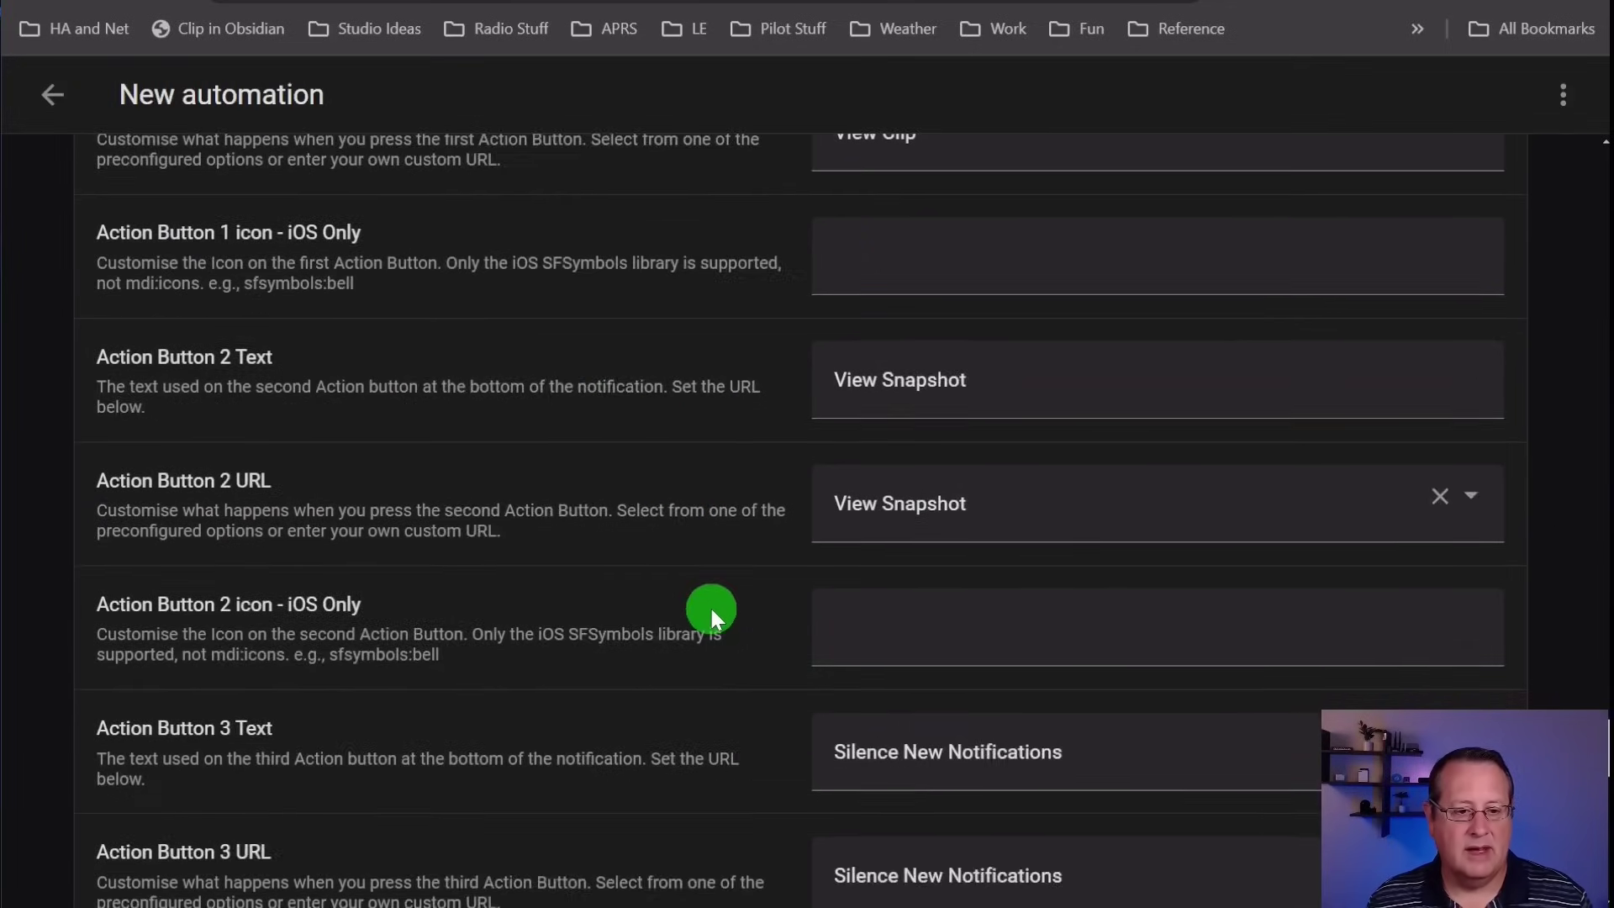
pyautogui.scroll(-2, 711, 618)
pyautogui.scroll(3, 656, 673)
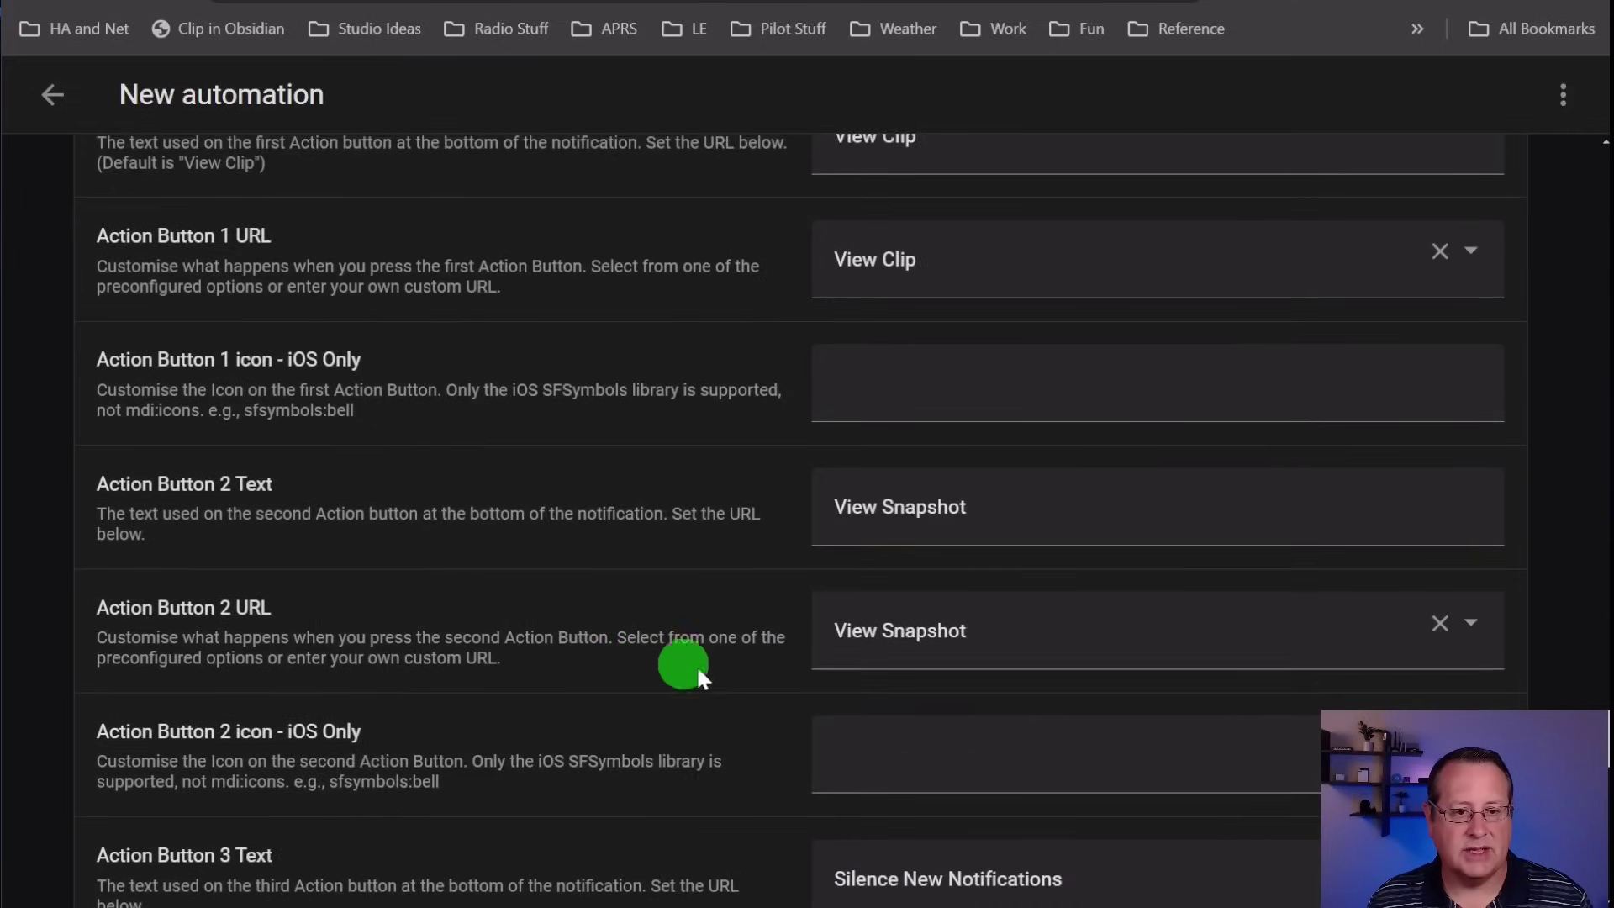
pyautogui.scroll(3, 691, 669)
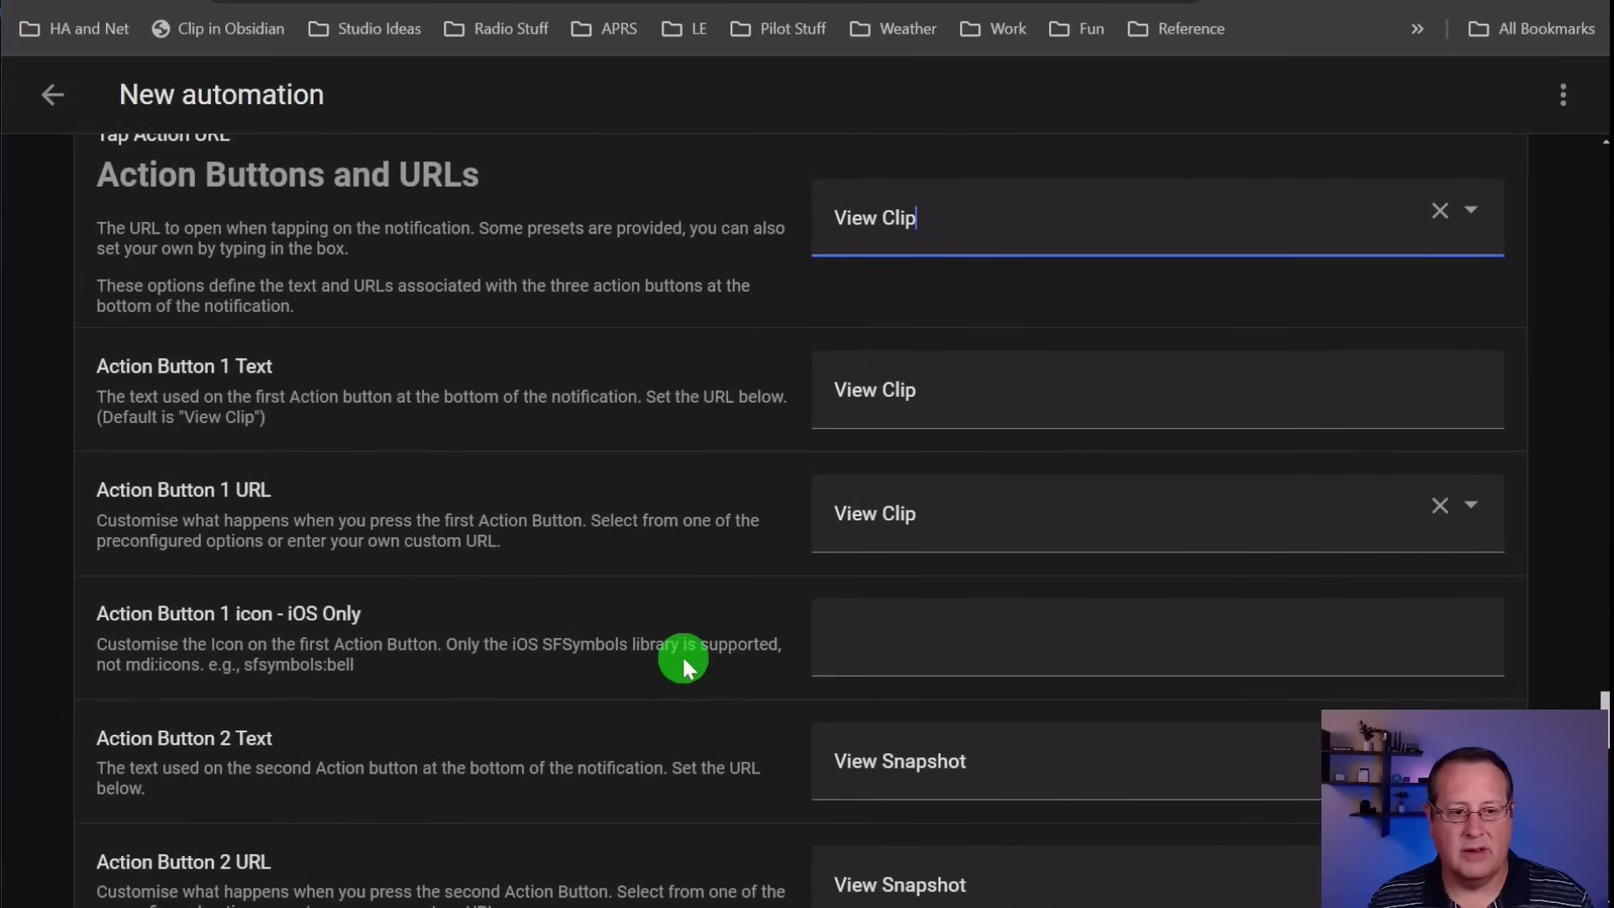
pyautogui.scroll(-10, 504, 452)
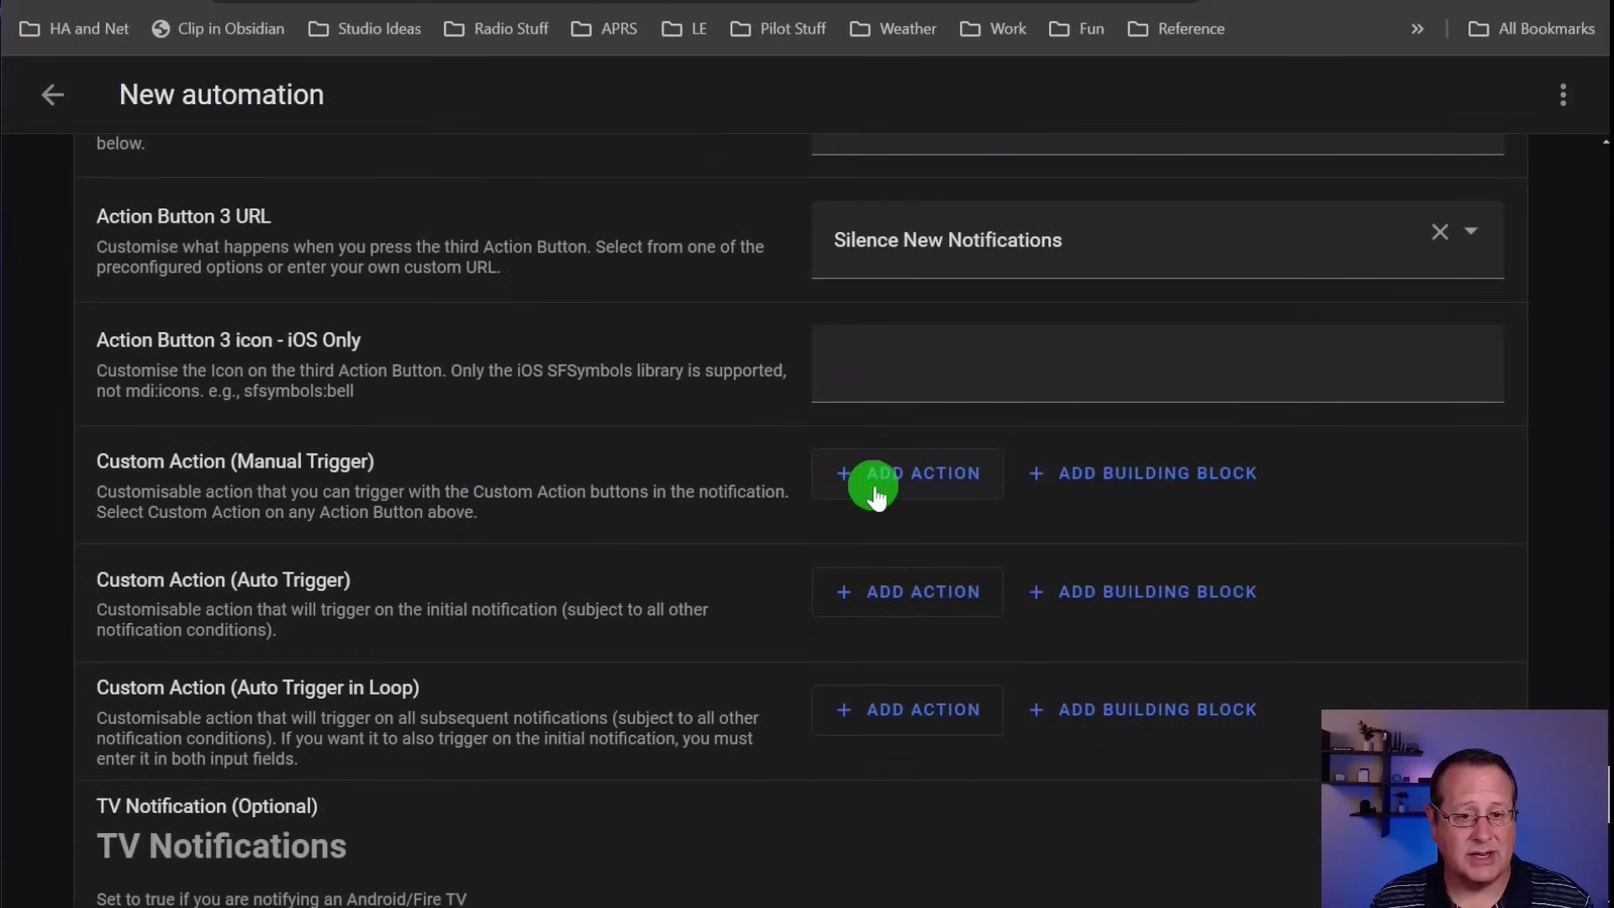
# - Keep Action Button 3 on Silence New Notifications and close the Add action list unused
pyautogui.scroll(2, 649, 559)
pyautogui.click(1135, 364)
pyautogui.scroll(-3, 1000, 623)
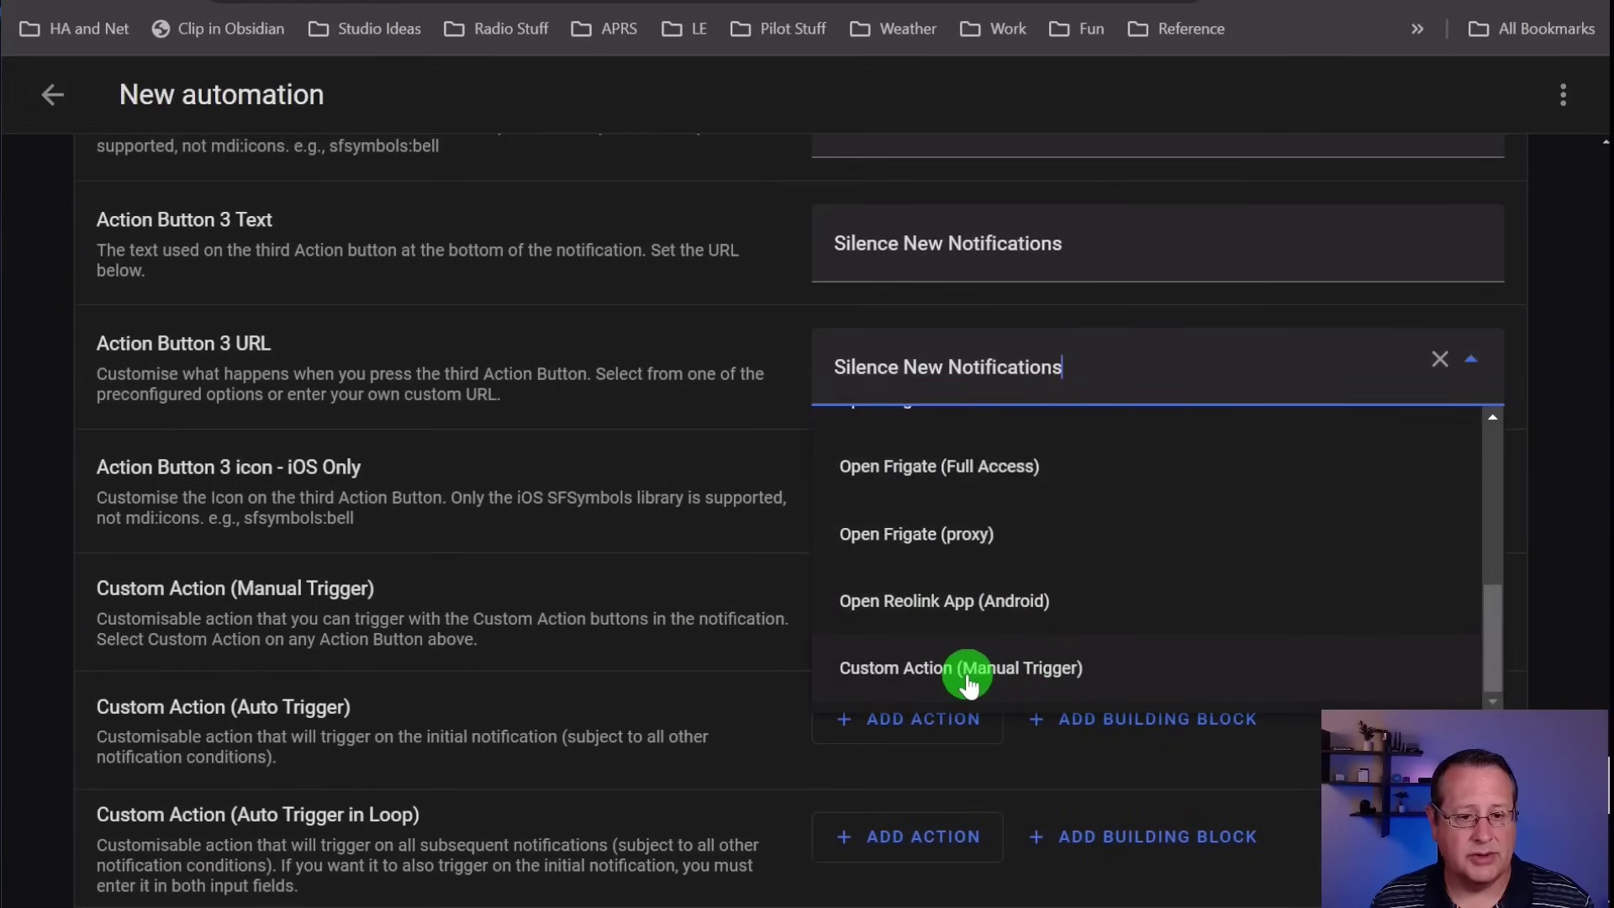
pyautogui.click(432, 620)
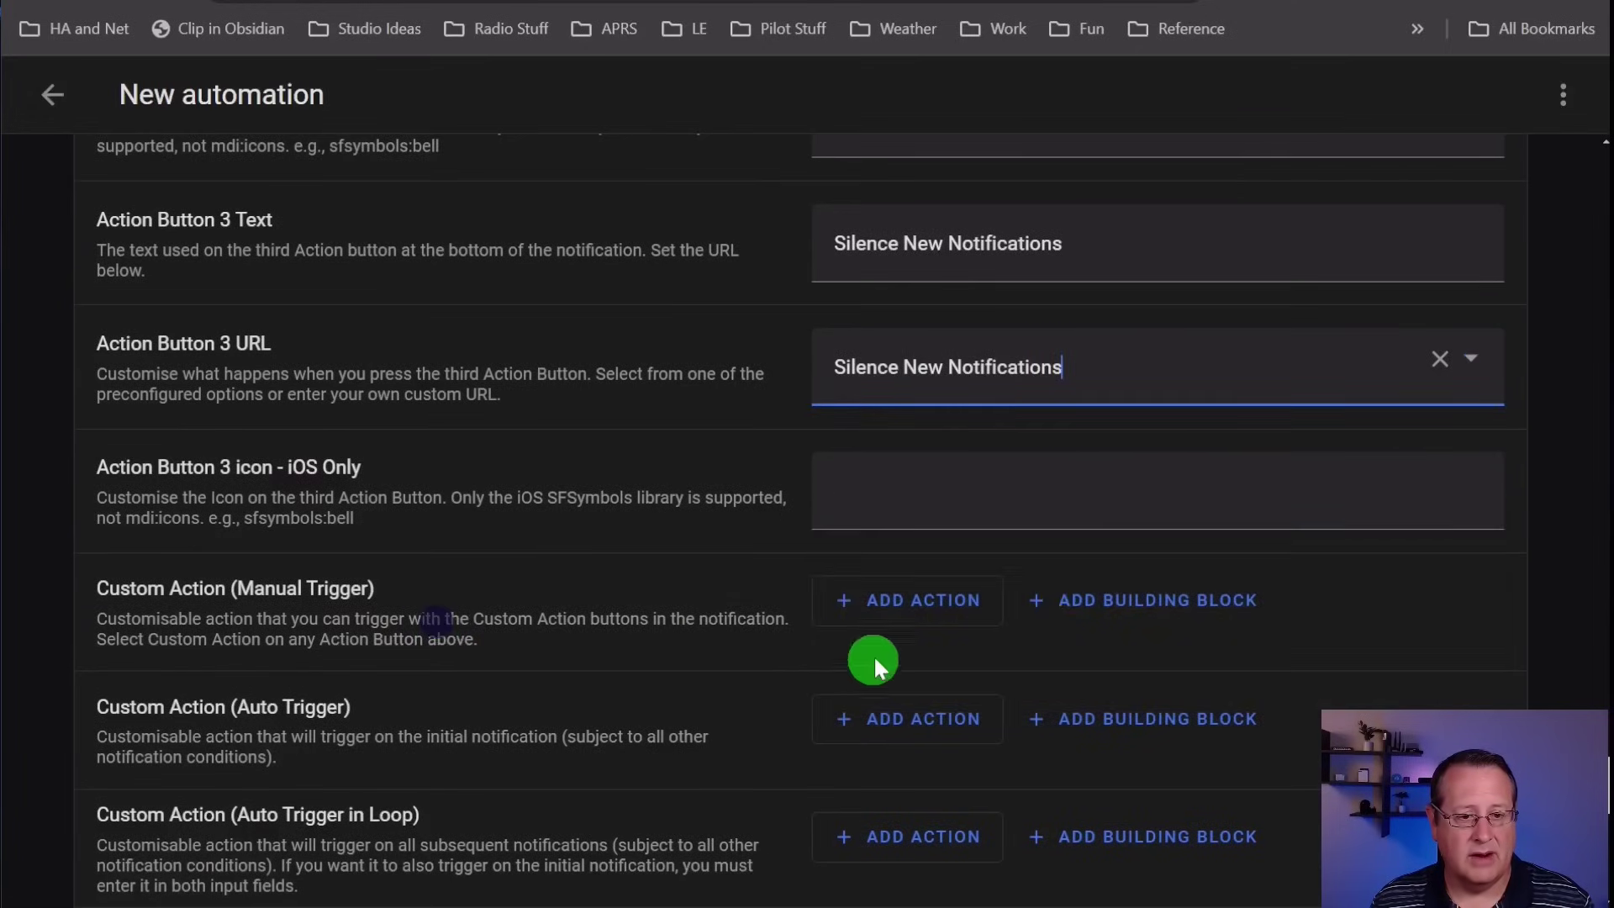
pyautogui.click(875, 621)
pyautogui.scroll(-10, 751, 624)
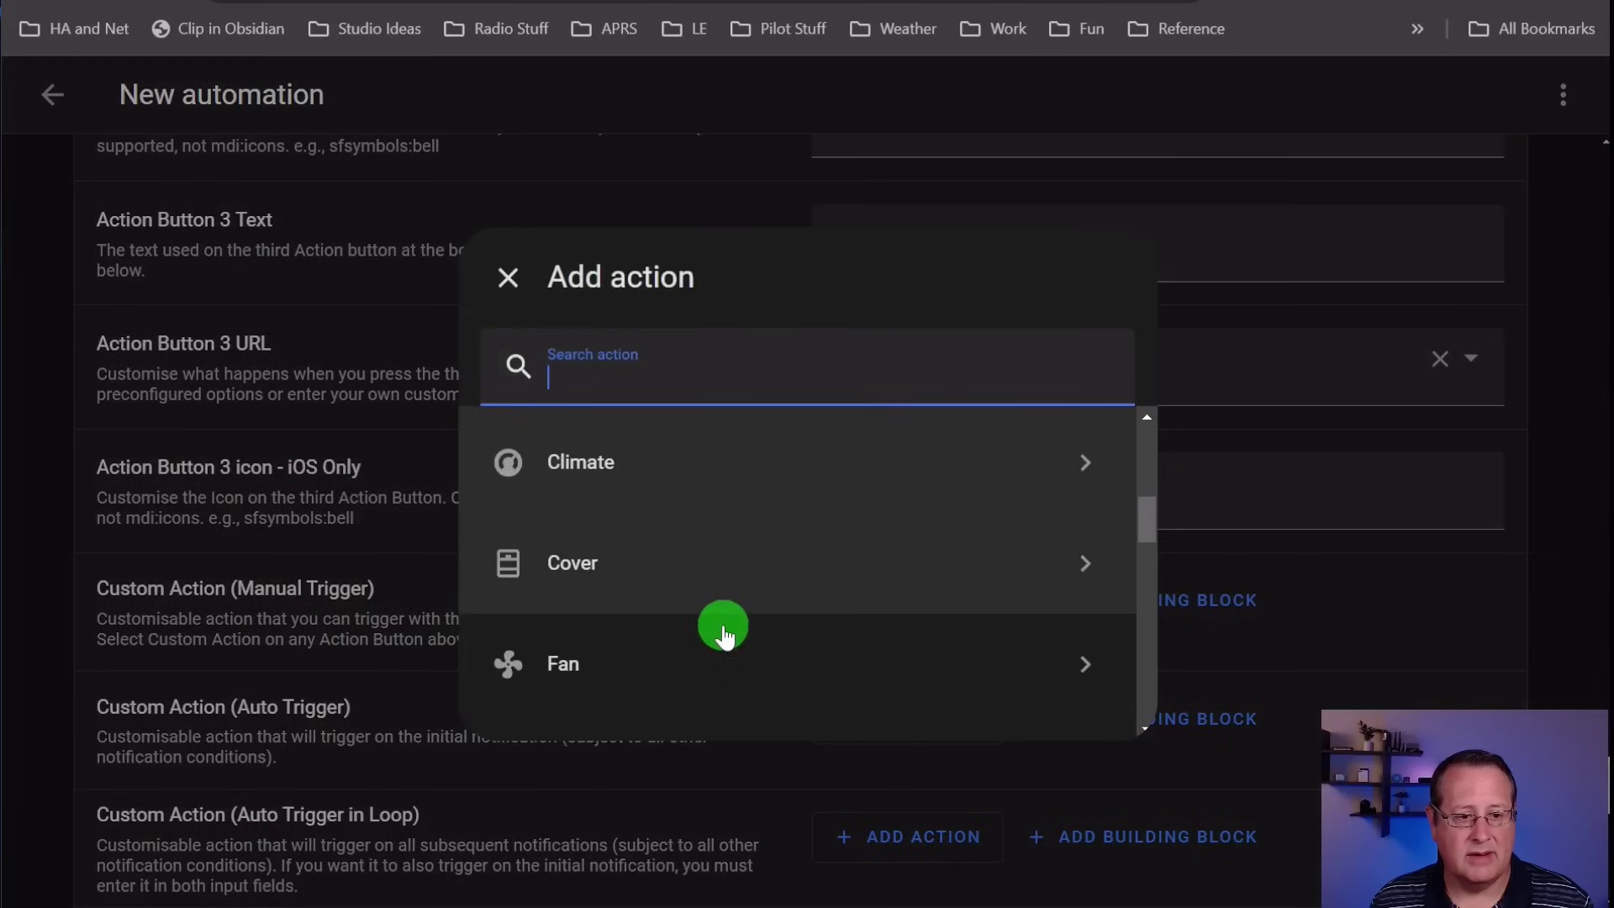
pyautogui.click(507, 279)
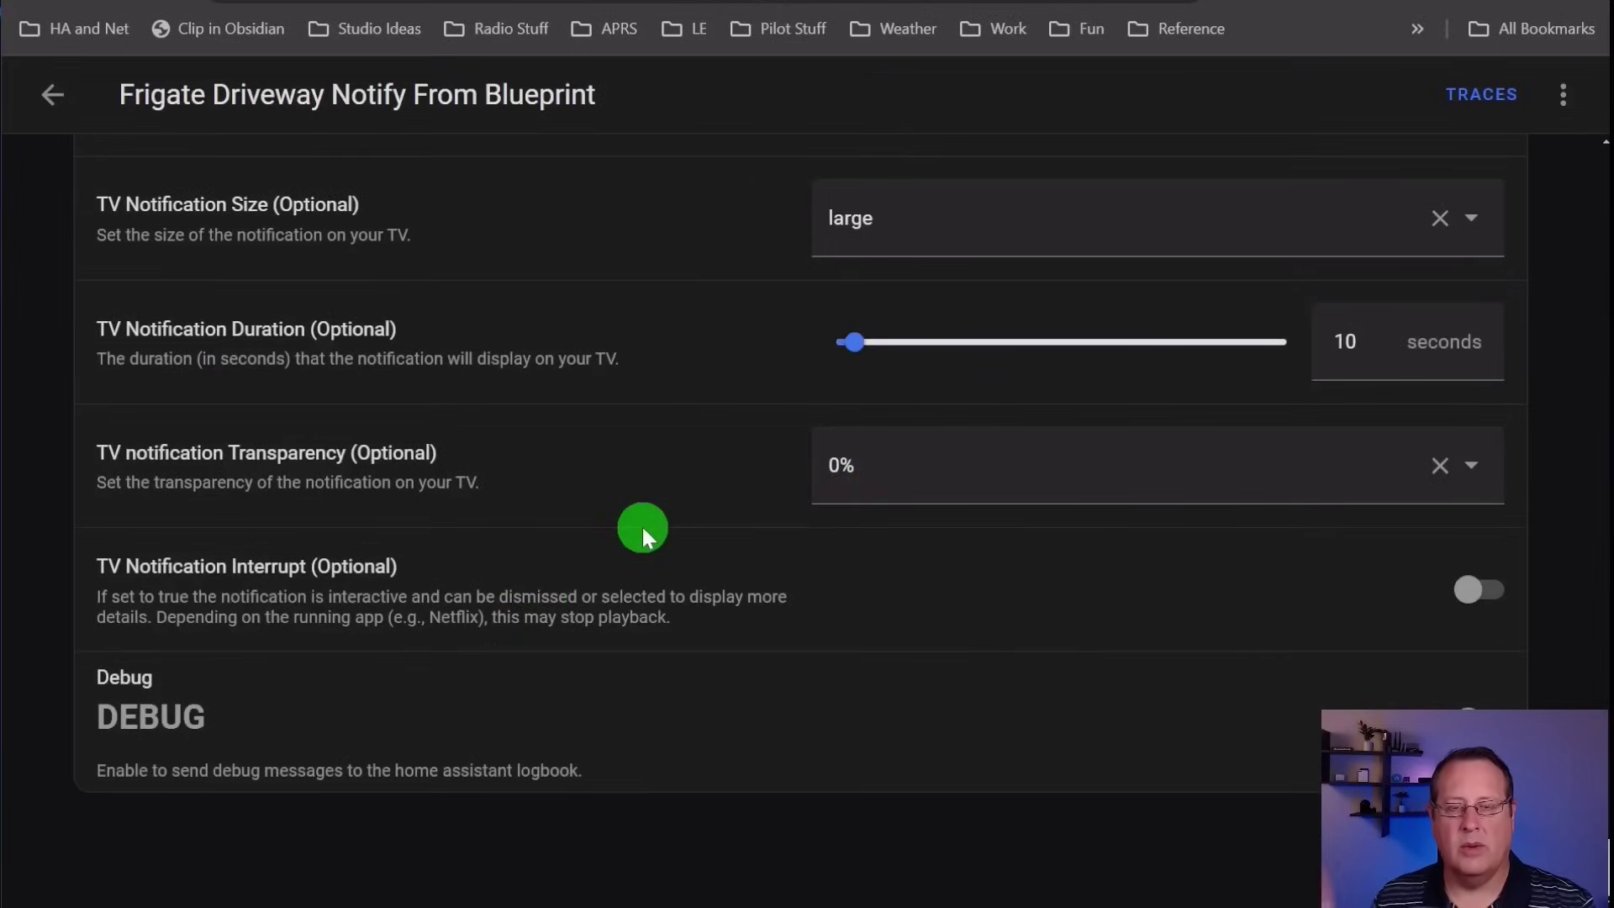
pyautogui.scroll(10, 642, 527)
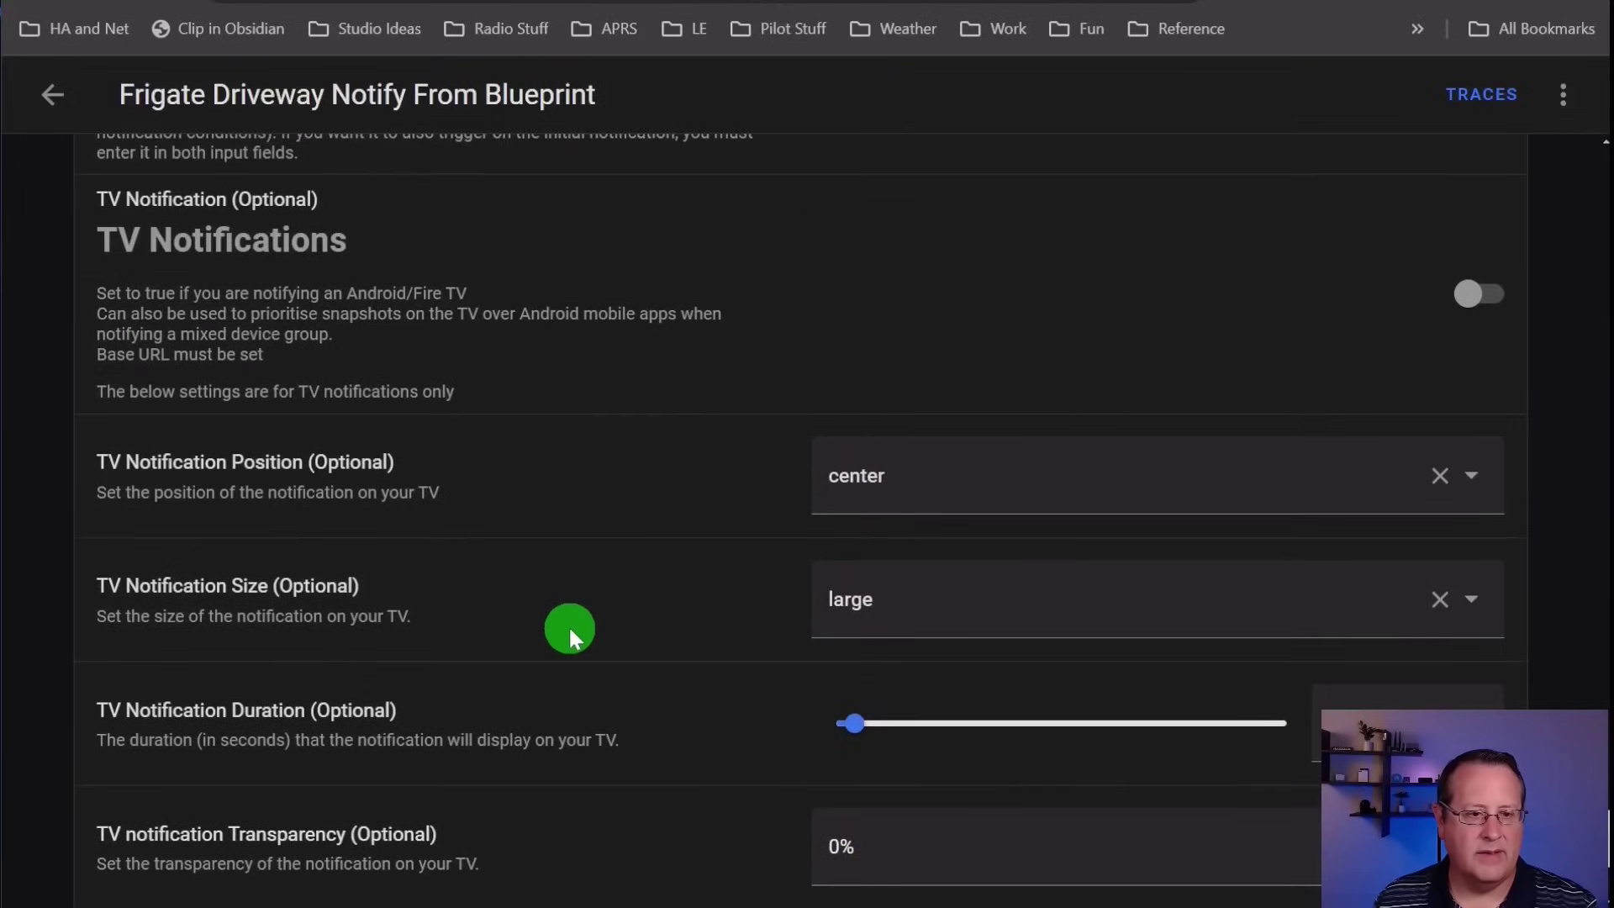
pyautogui.scroll(16, 625, 712)
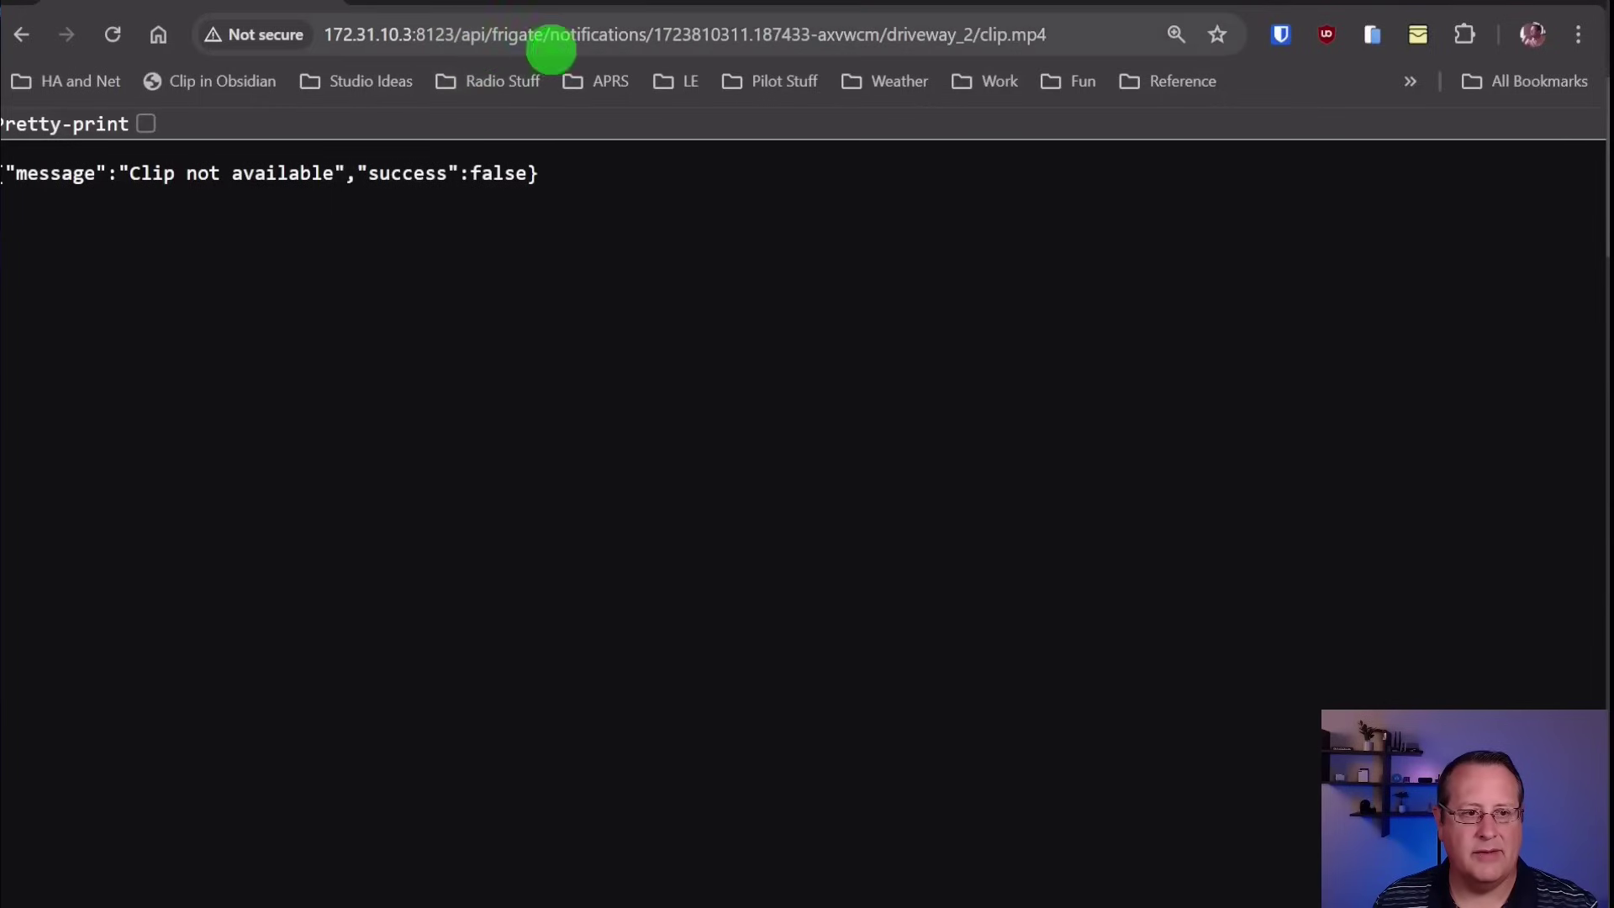
# - Select the event ID, clip.mp4 and timestamp parts of the clip address
pyautogui.click(659, 35)
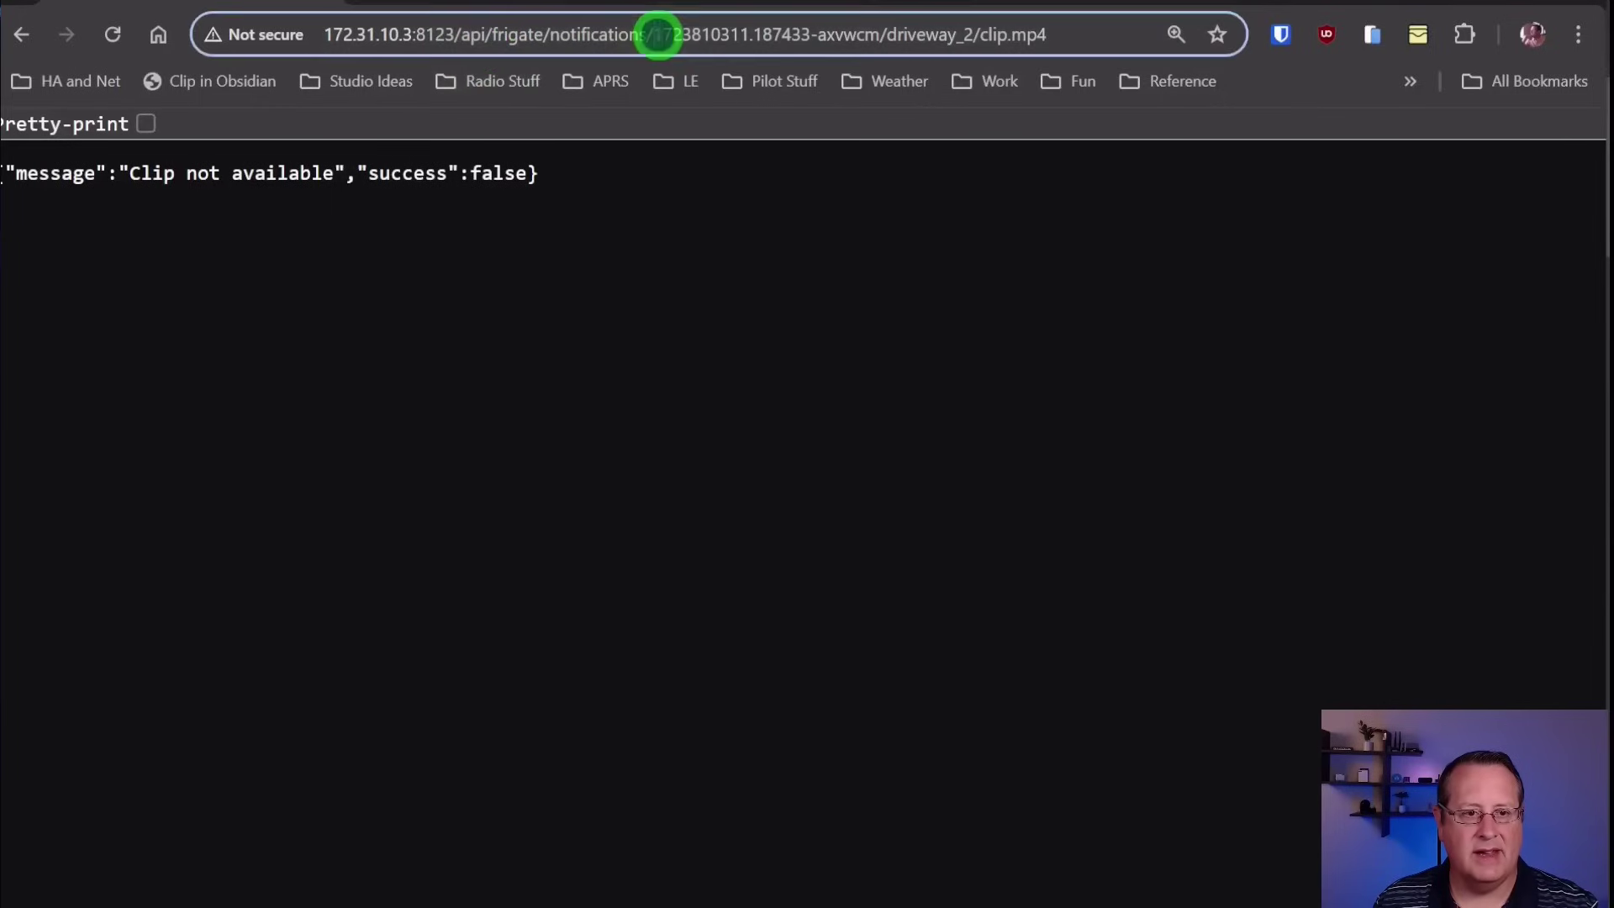
pyautogui.moveTo(658, 34); pyautogui.dragTo(880, 34)
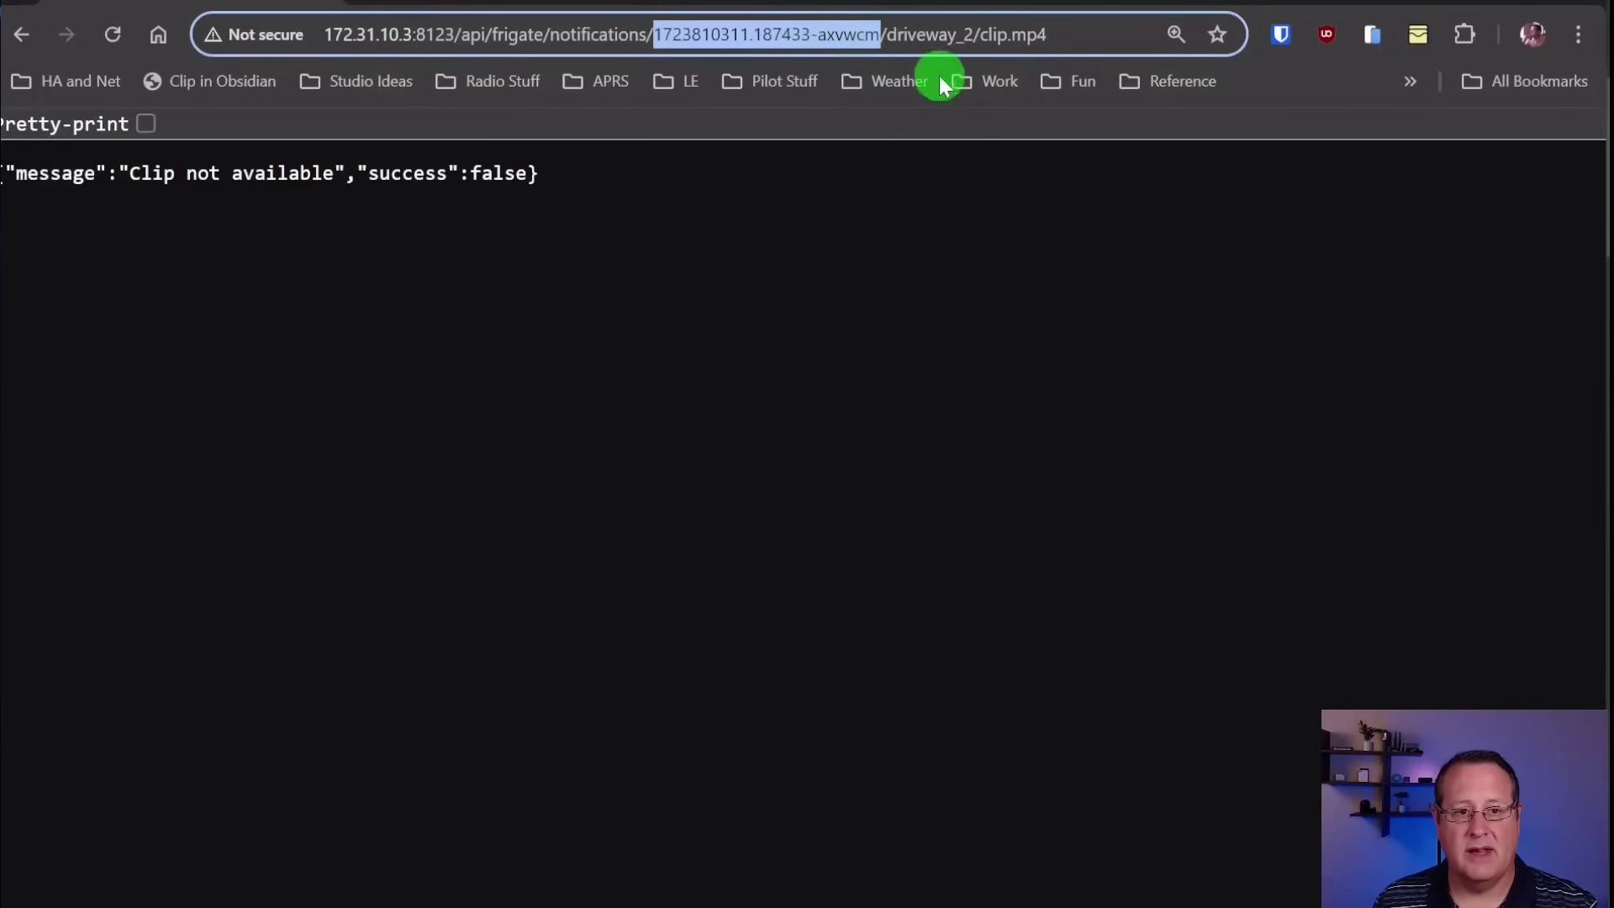
pyautogui.moveTo(980, 35); pyautogui.dragTo(1048, 34)
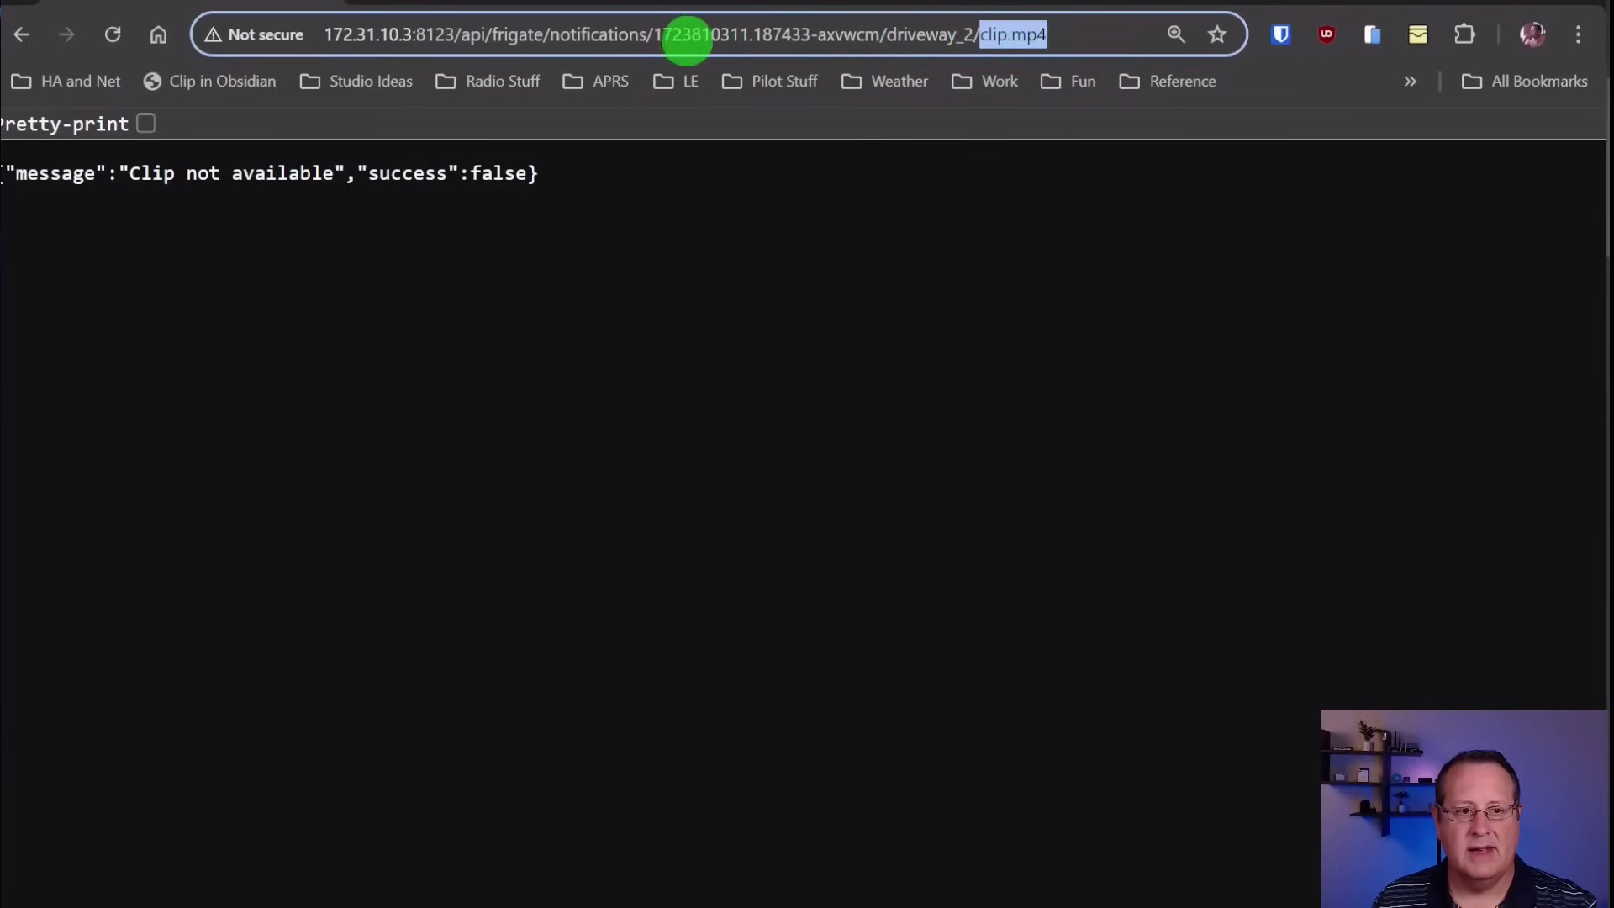
pyautogui.moveTo(654, 35); pyautogui.dragTo(880, 34)
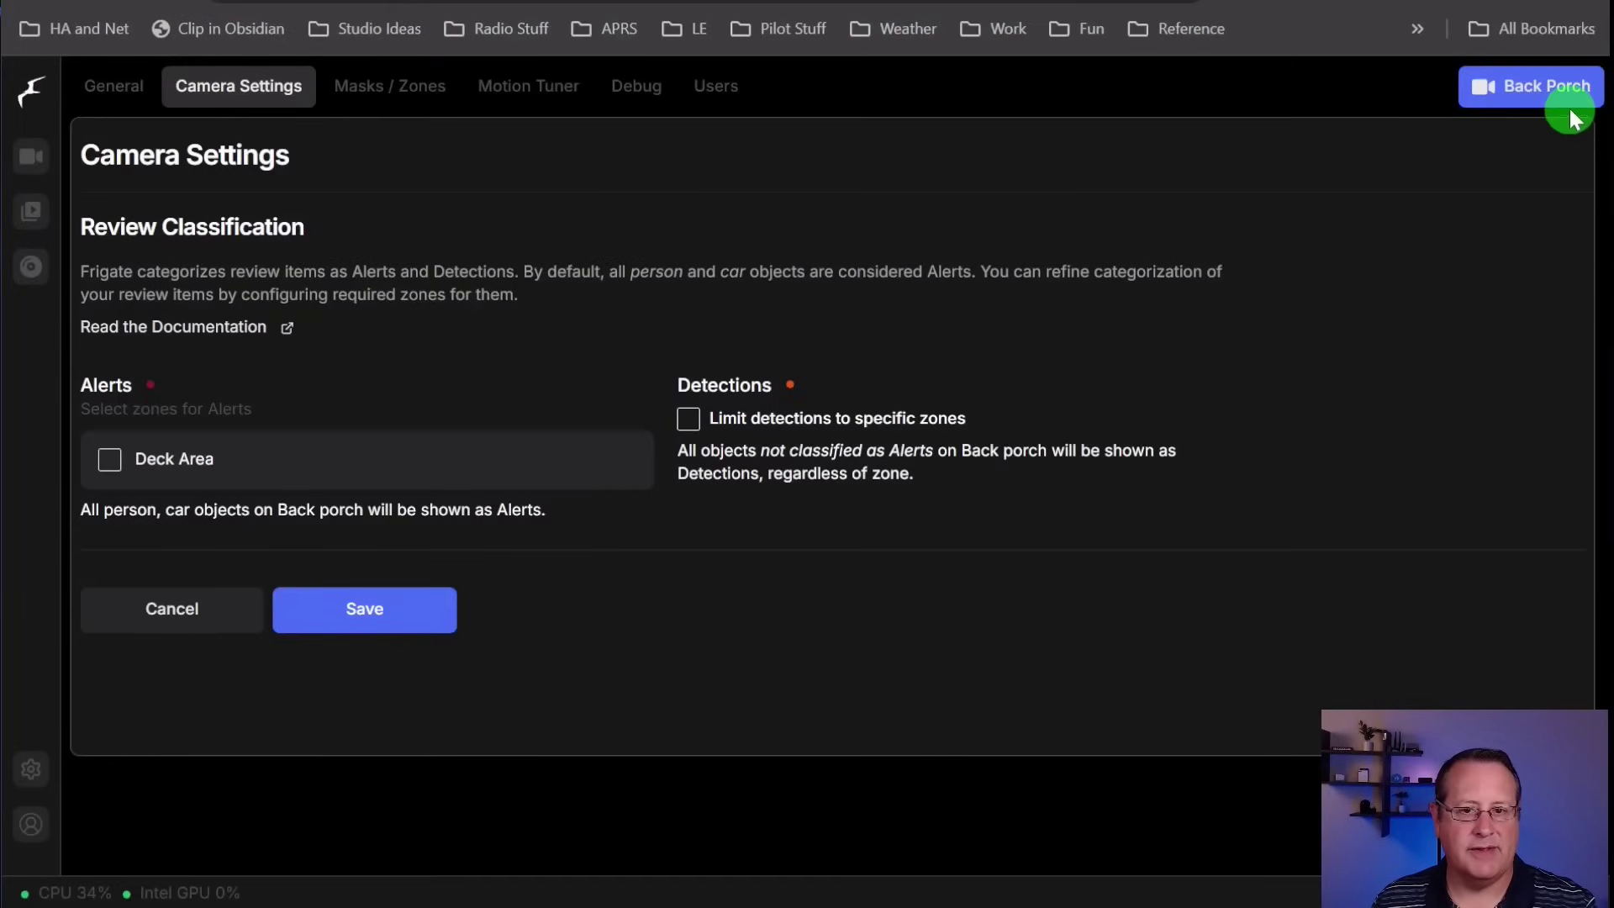
# - Switch Frigate's Camera Settings to the Driveway camera to see its Review Classification zones
pyautogui.click(1569, 103)
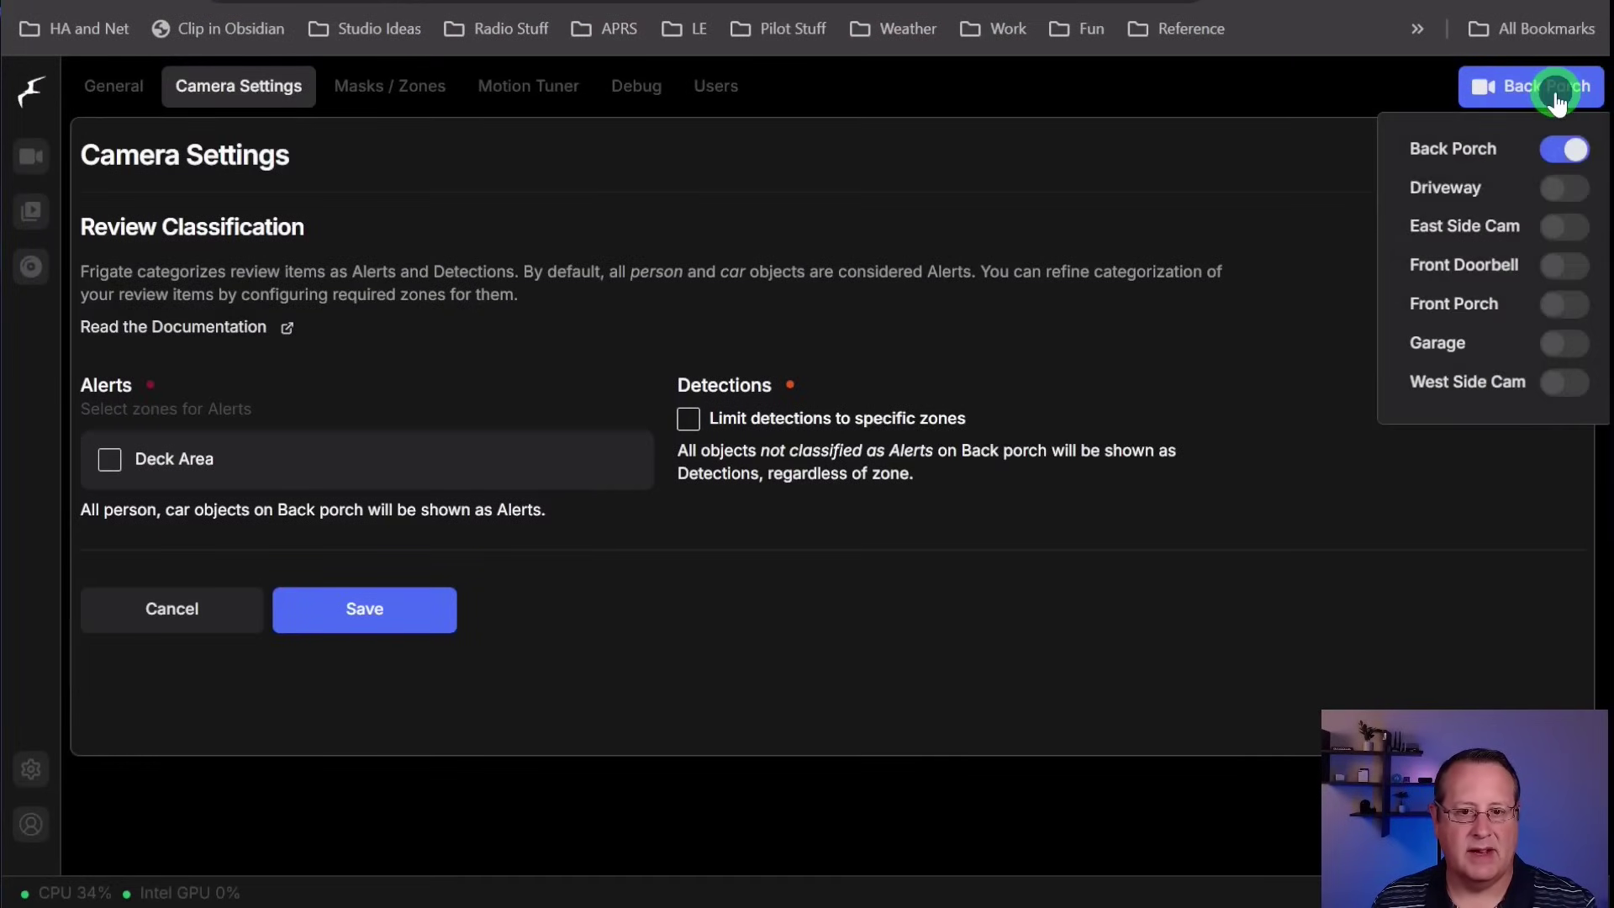
pyautogui.click(1464, 190)
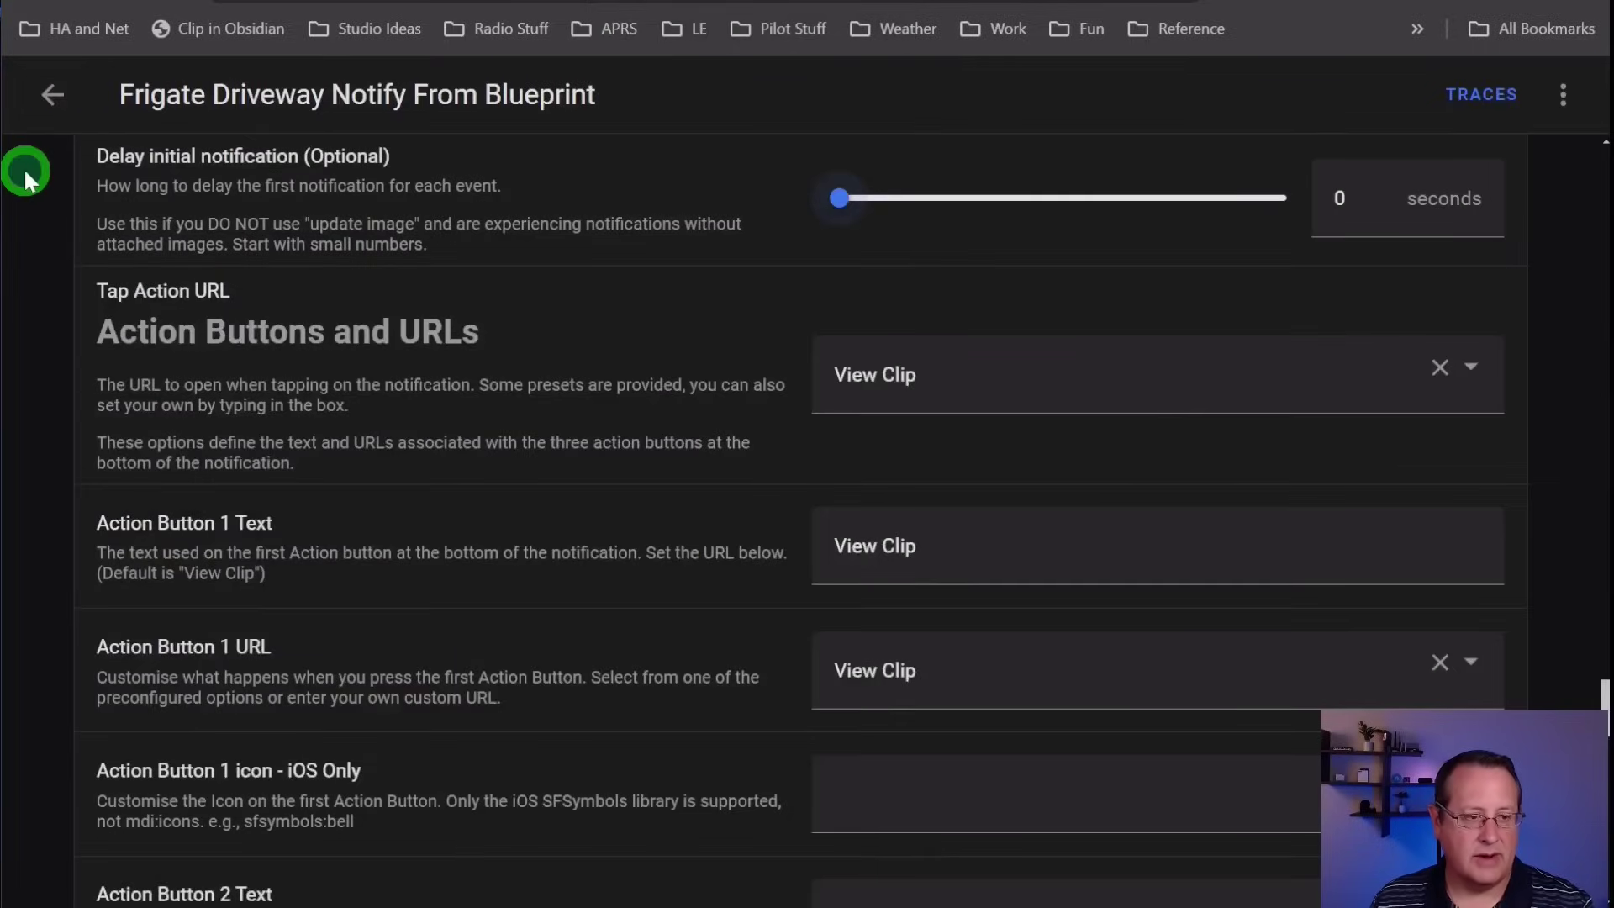
# - Show the automation's run traces with the browser zoomed out to 80%
pyautogui.press('c')
pyautogui.press('Escape')
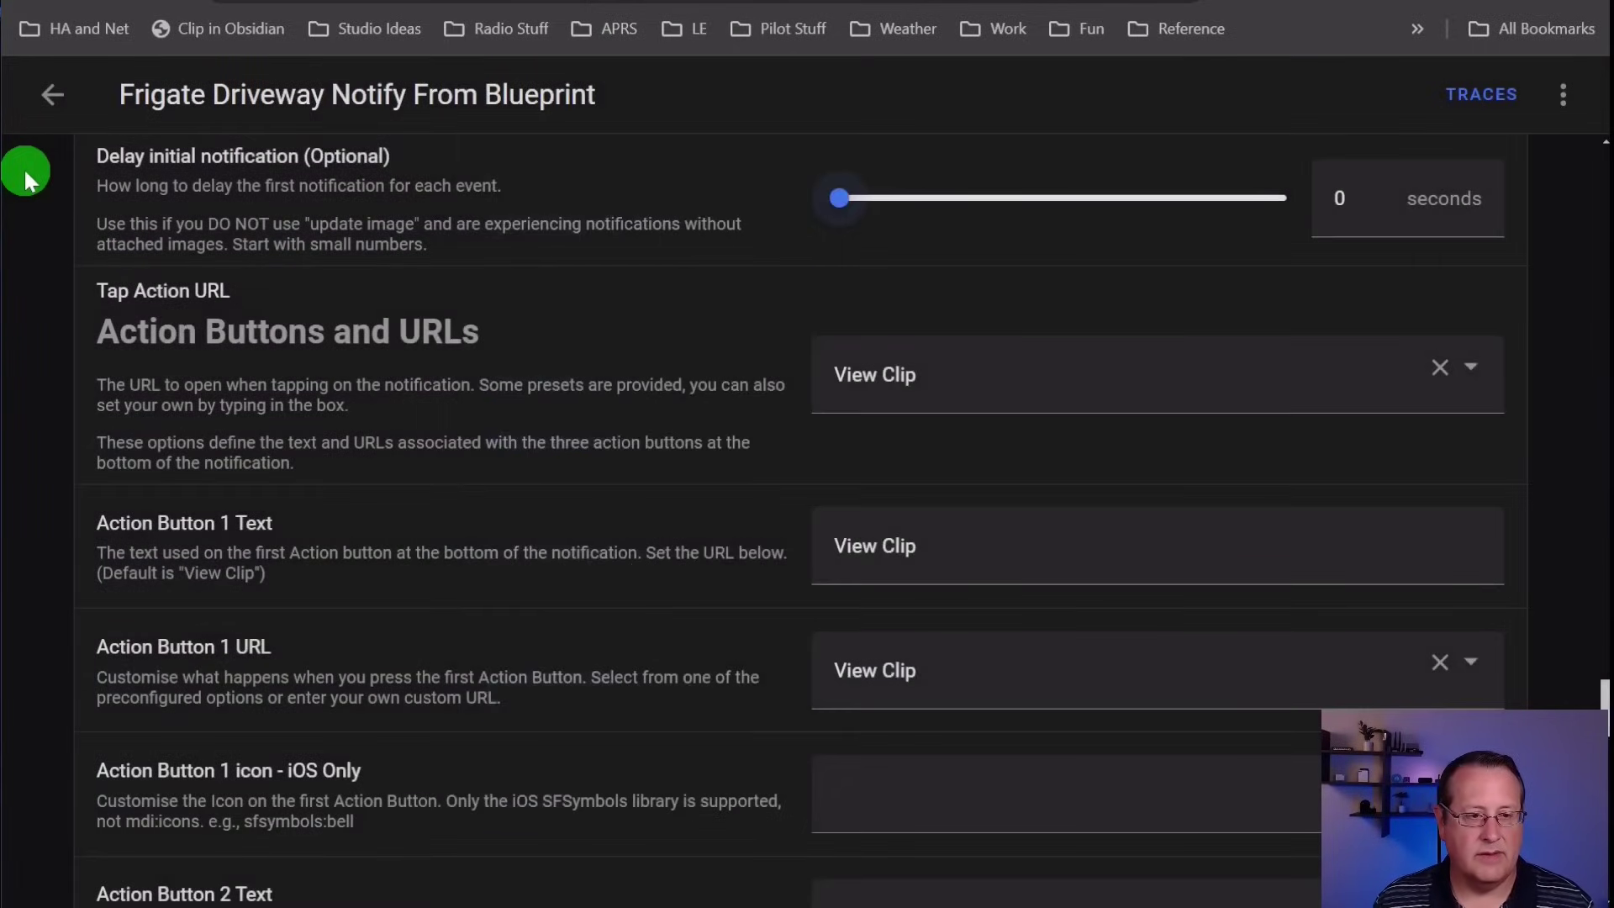
pyautogui.click(1481, 99)
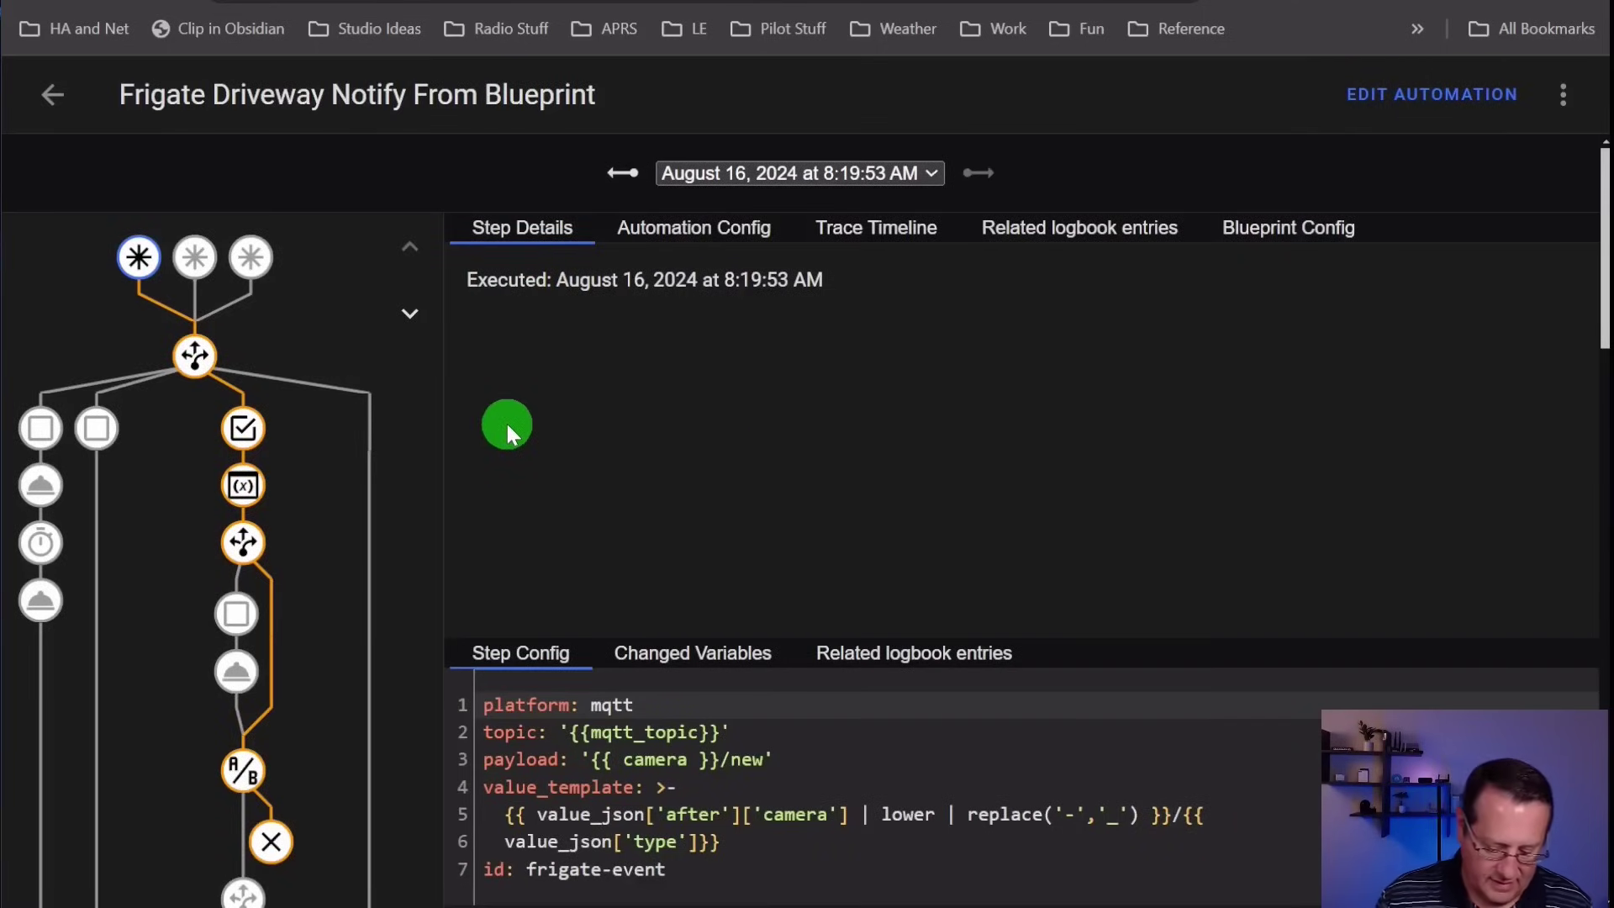
pyautogui.hotkey('ctrl', '-')
pyautogui.hotkey('ctrl', '-')
pyautogui.hotkey('ctrl', '-')
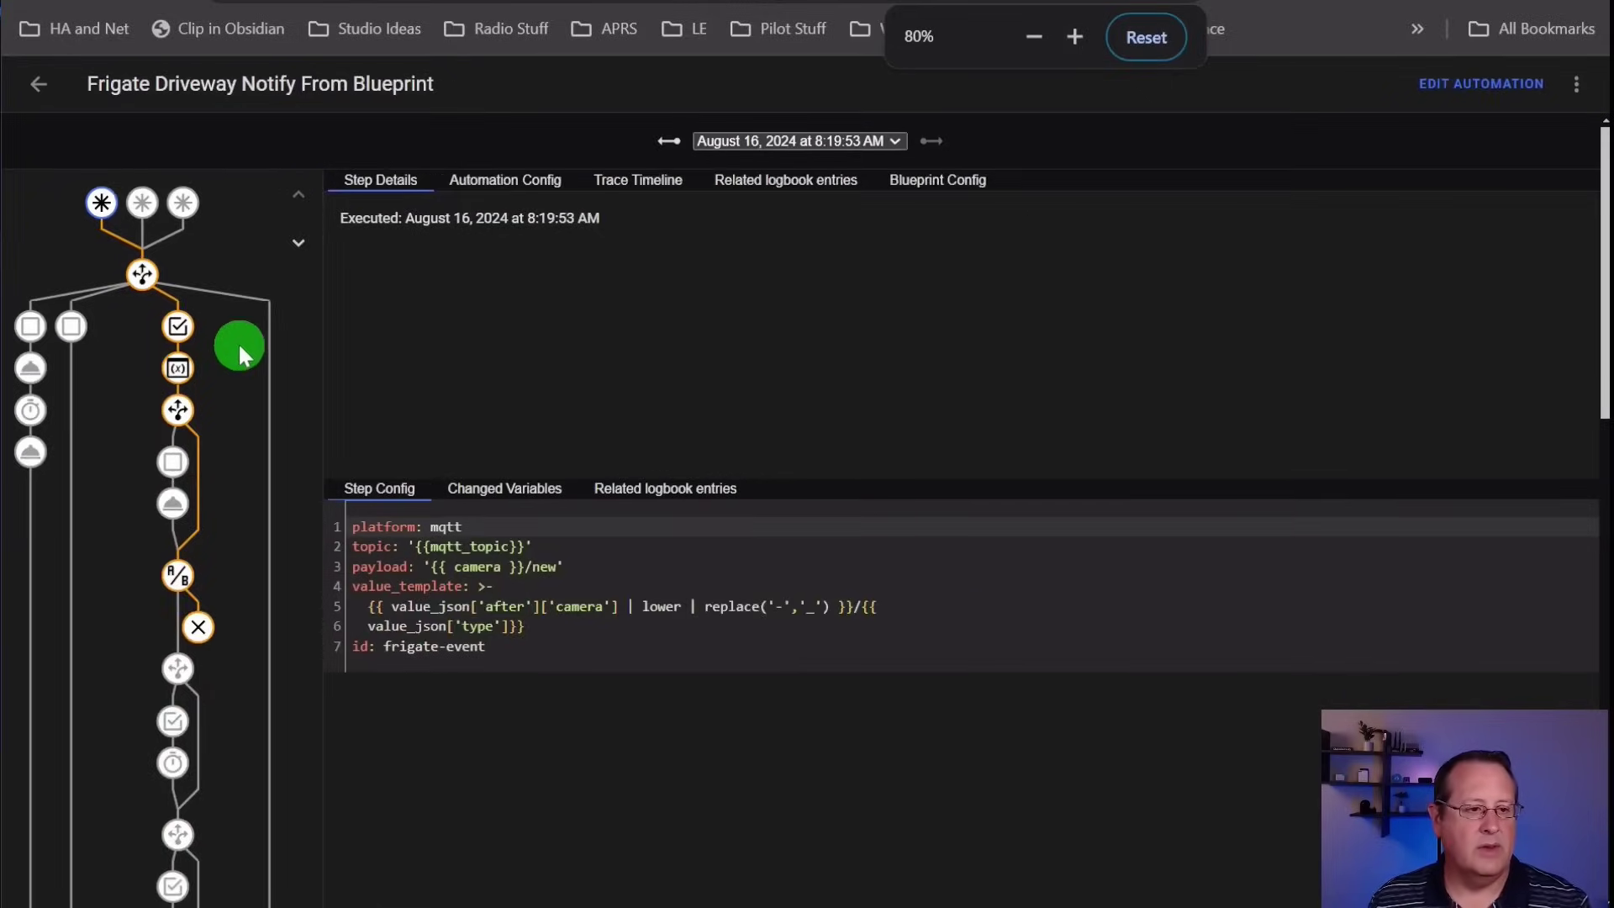
# - Inspect the condition and variables steps of the 8:19:53 AM trace
pyautogui.scroll(-10, 239, 342)
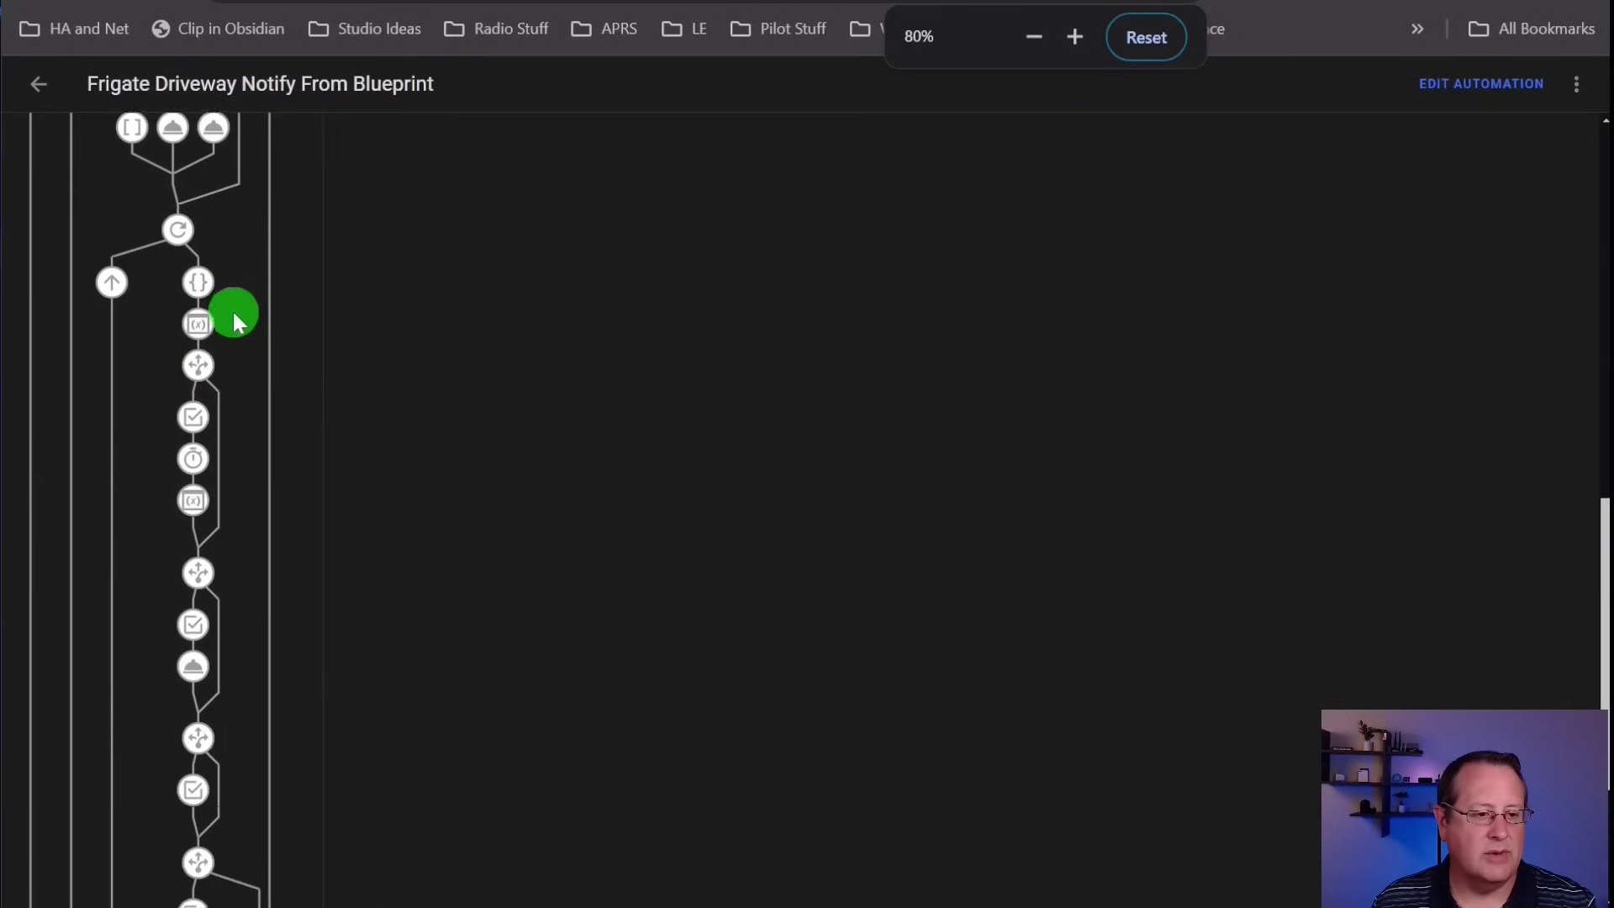
pyautogui.scroll(-4, 236, 324)
pyautogui.scroll(-3, 127, 640)
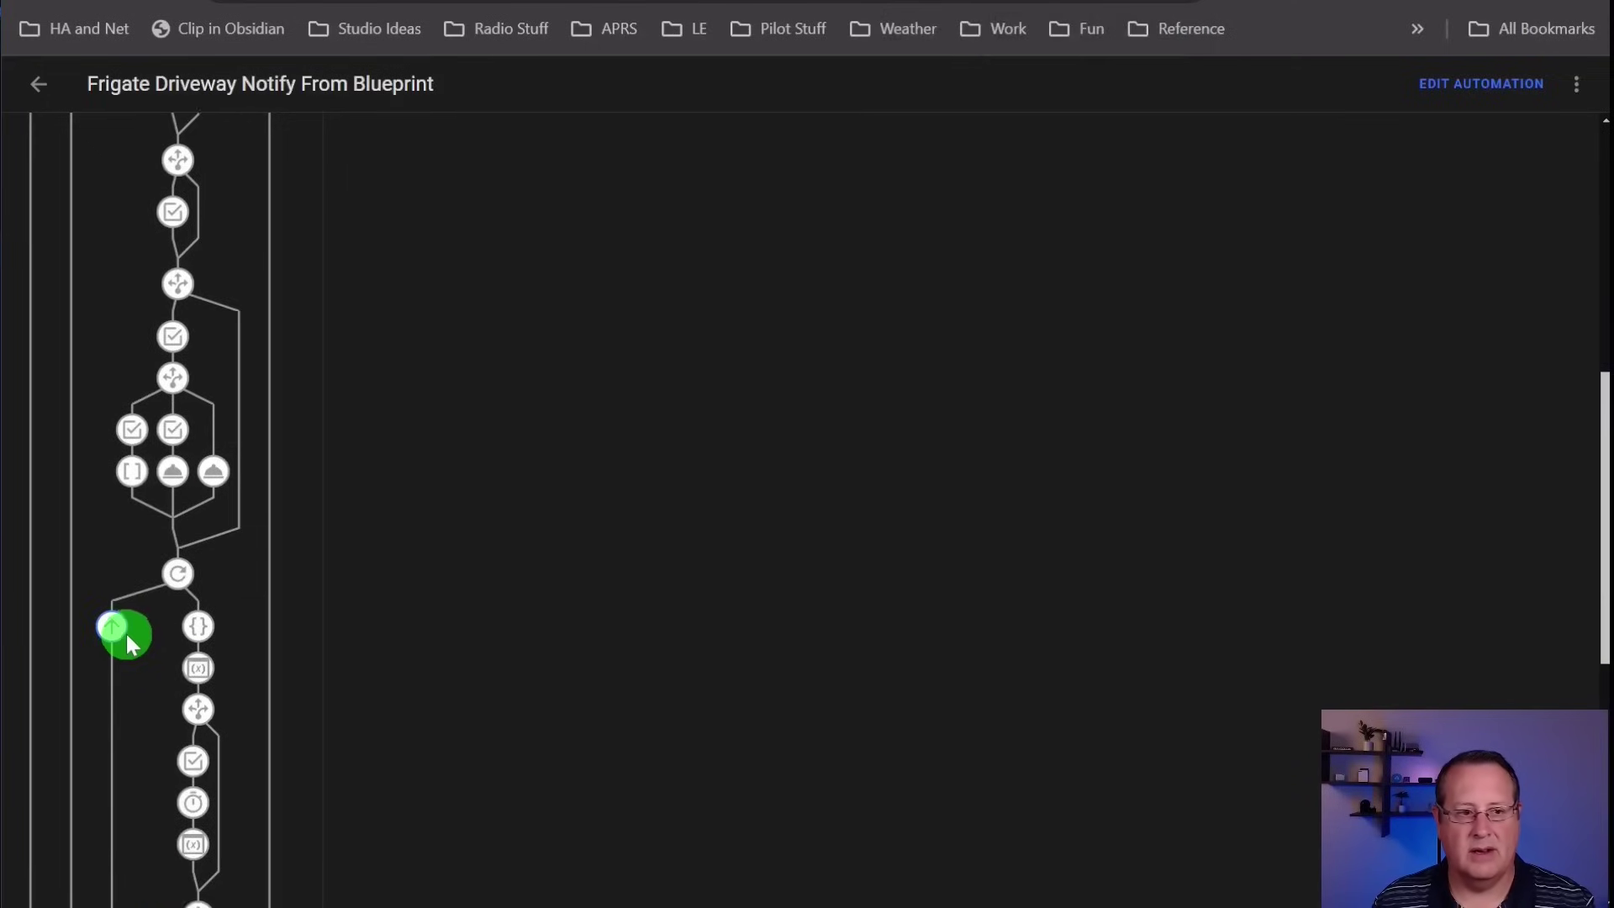
pyautogui.scroll(15, 121, 634)
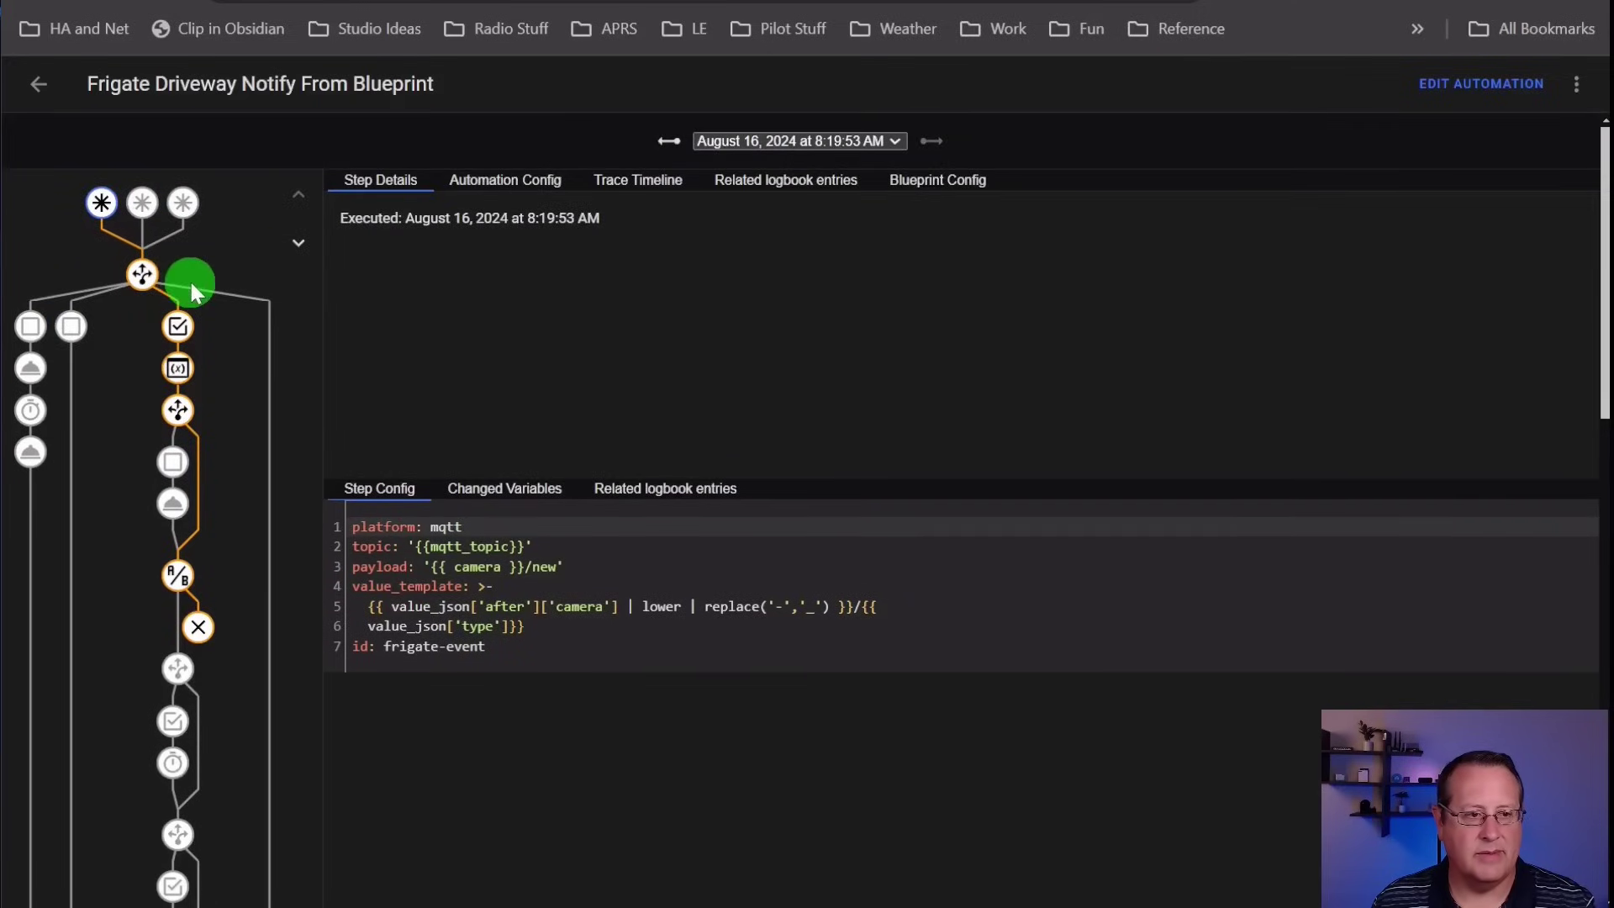
pyautogui.scroll(-2, 205, 295)
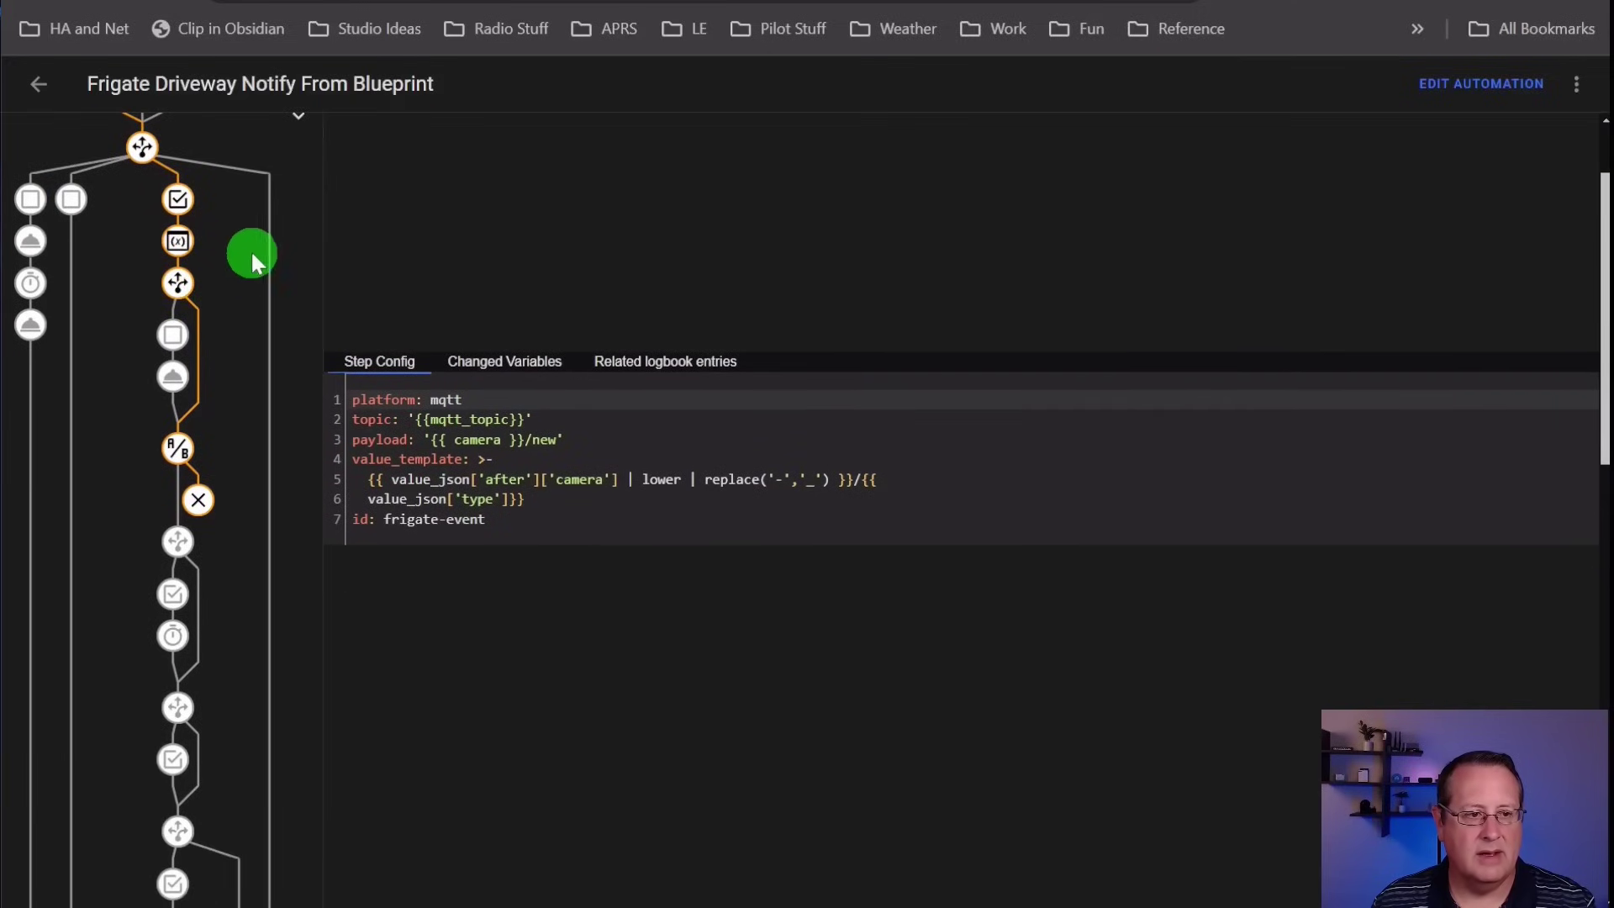
pyautogui.scroll(2, 234, 253)
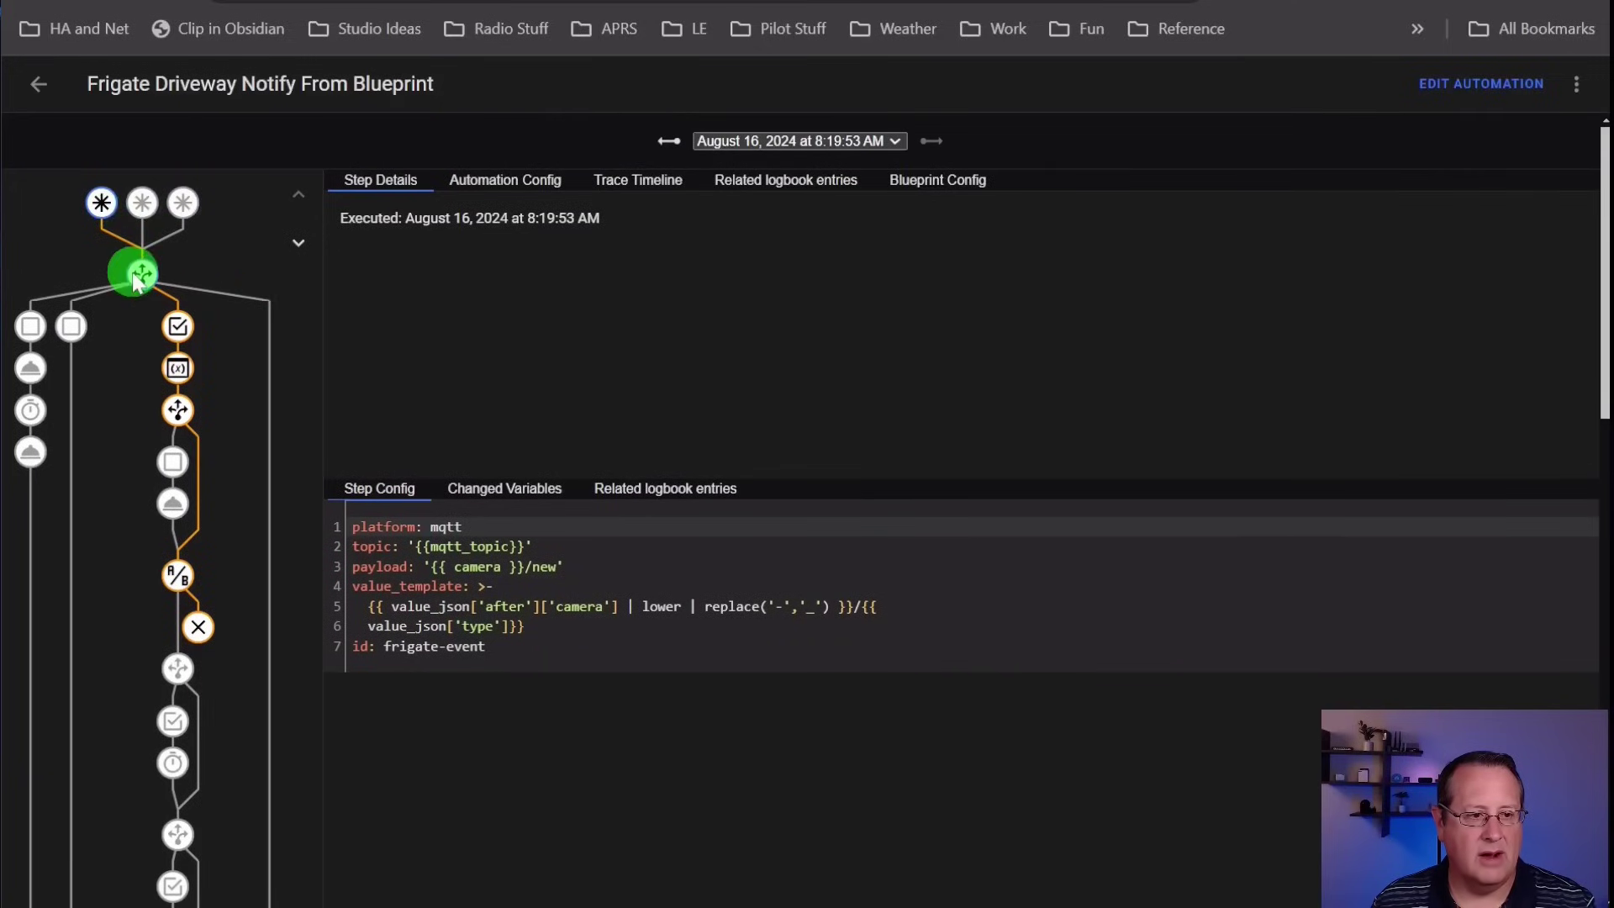
pyautogui.click(178, 337)
pyautogui.click(178, 364)
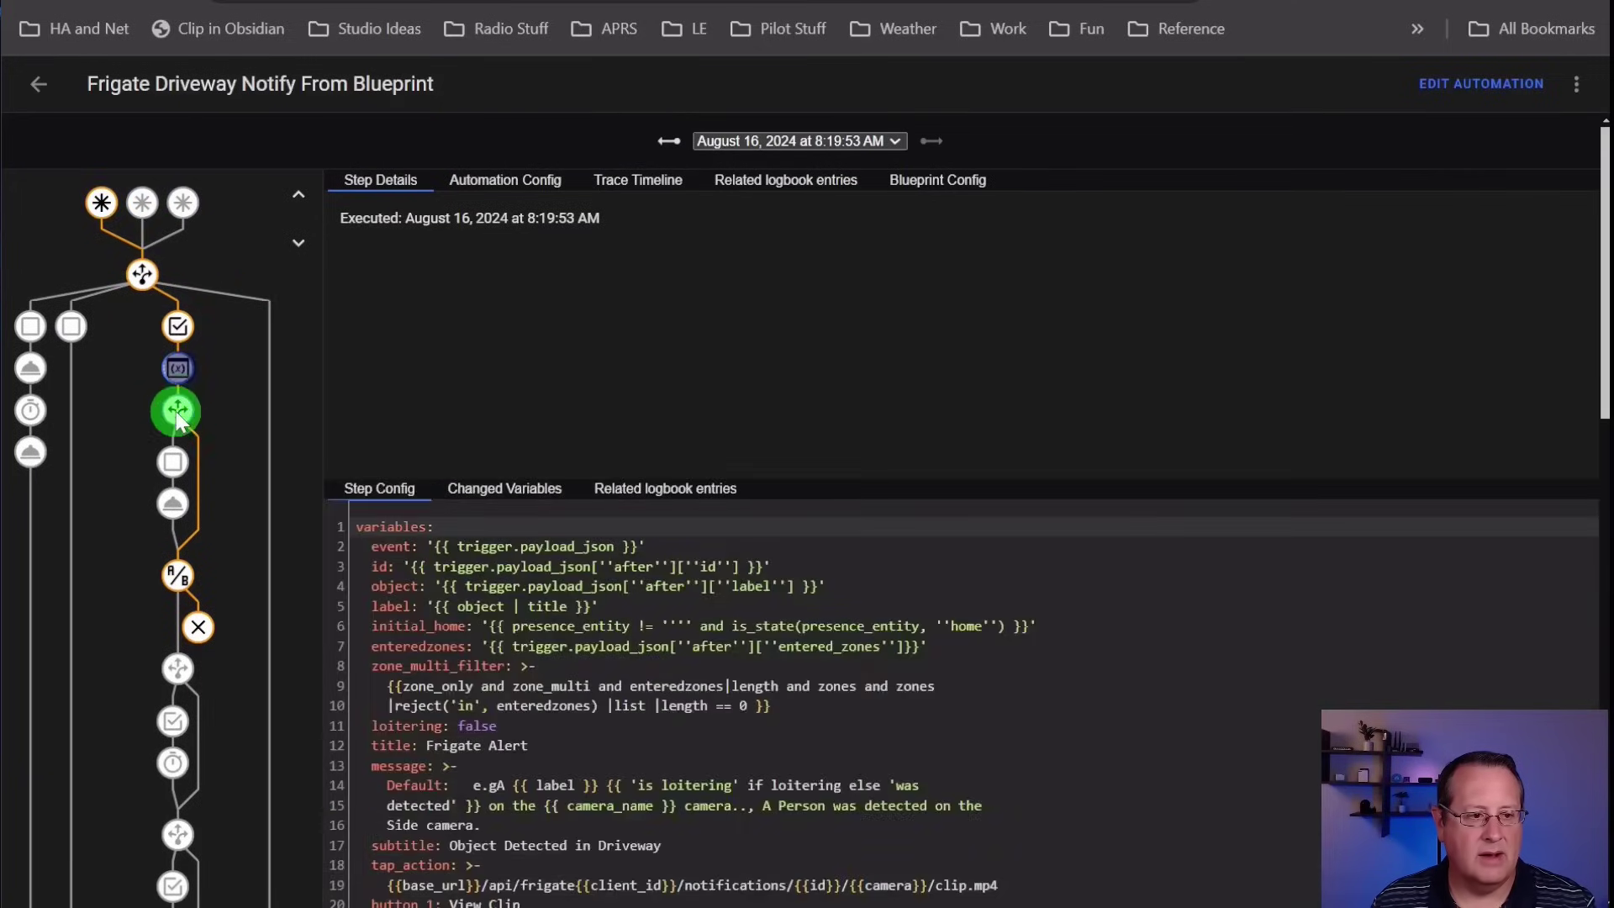
# - Check the trace's configuration and find the object label condition returned false
pyautogui.click(174, 409)
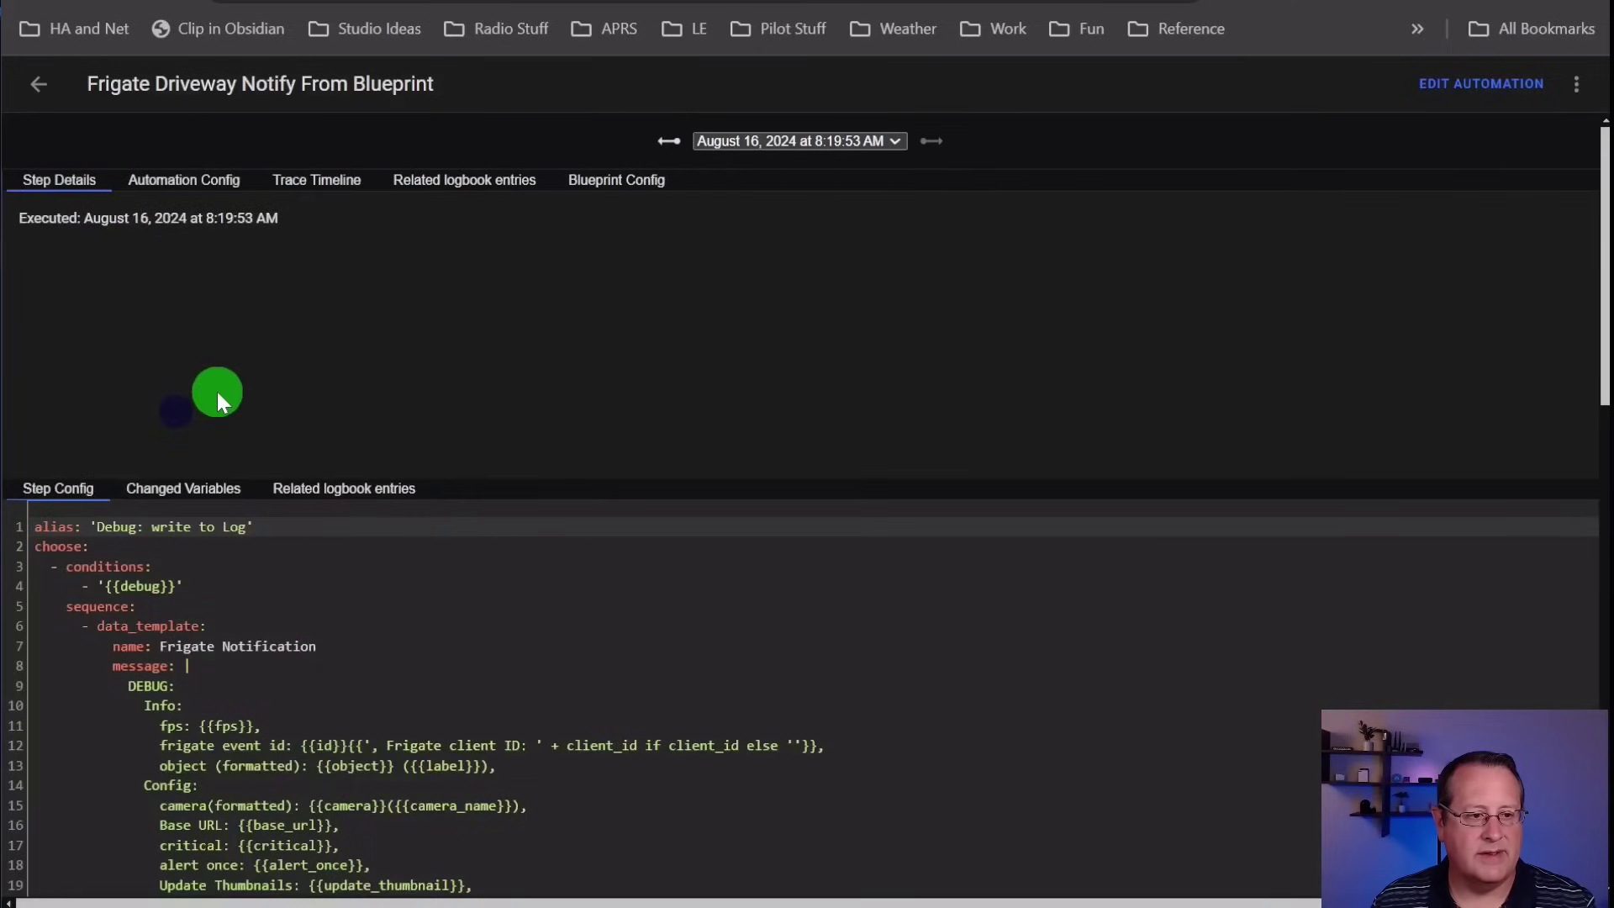
pyautogui.click(172, 182)
pyautogui.scroll(-5, 266, 385)
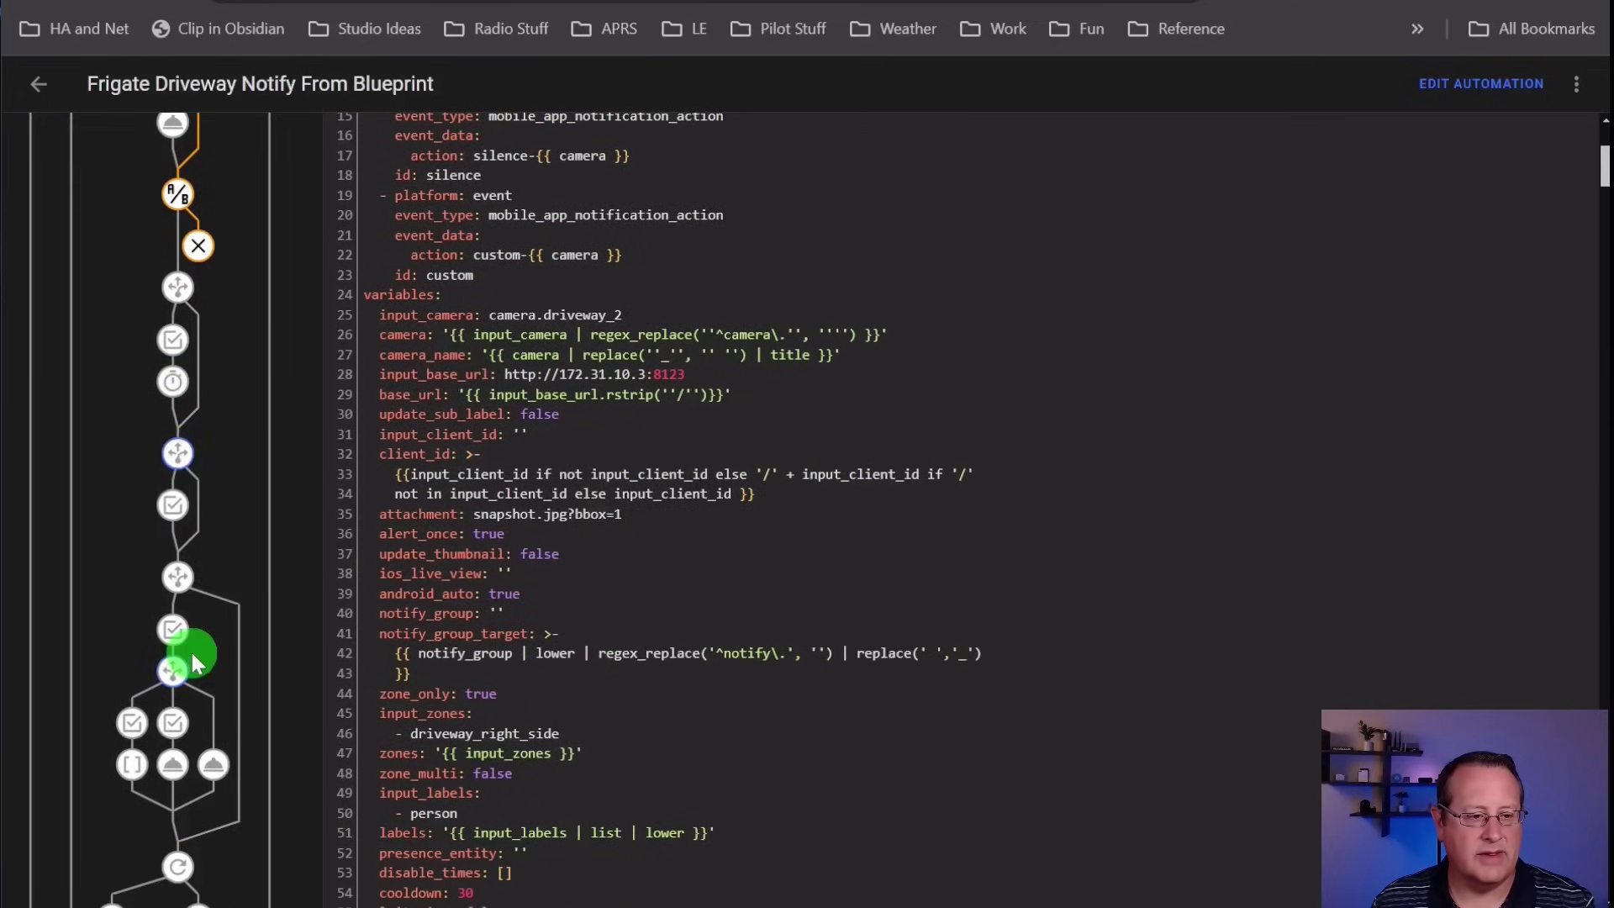
pyautogui.scroll(-6, 191, 649)
pyautogui.scroll(-6, 234, 610)
pyautogui.scroll(15, 233, 611)
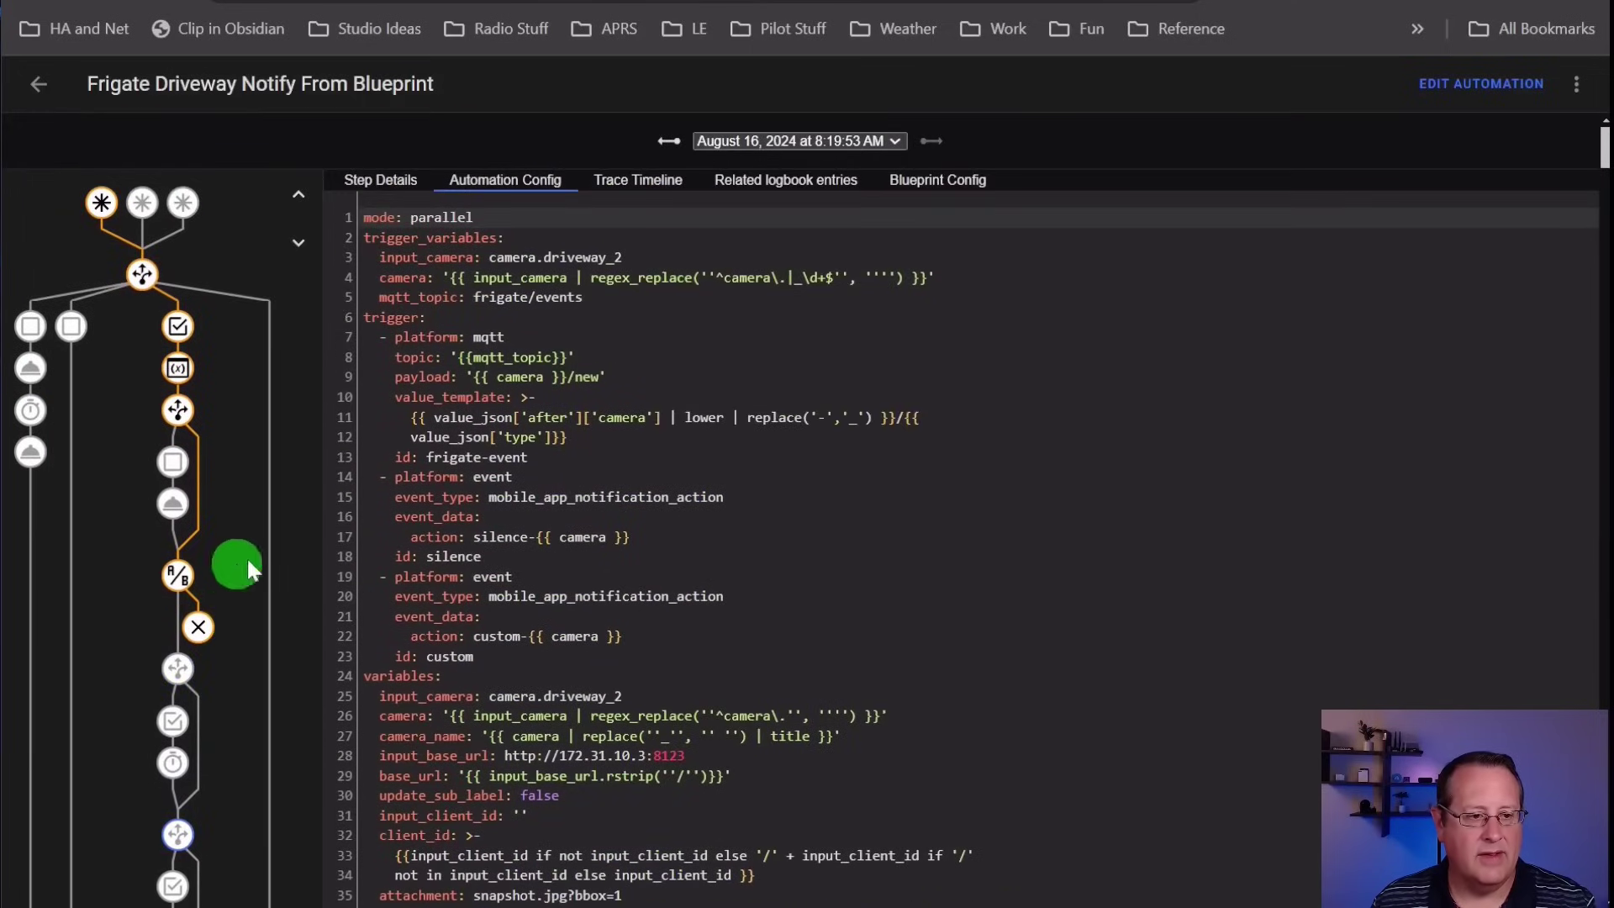
pyautogui.click(178, 587)
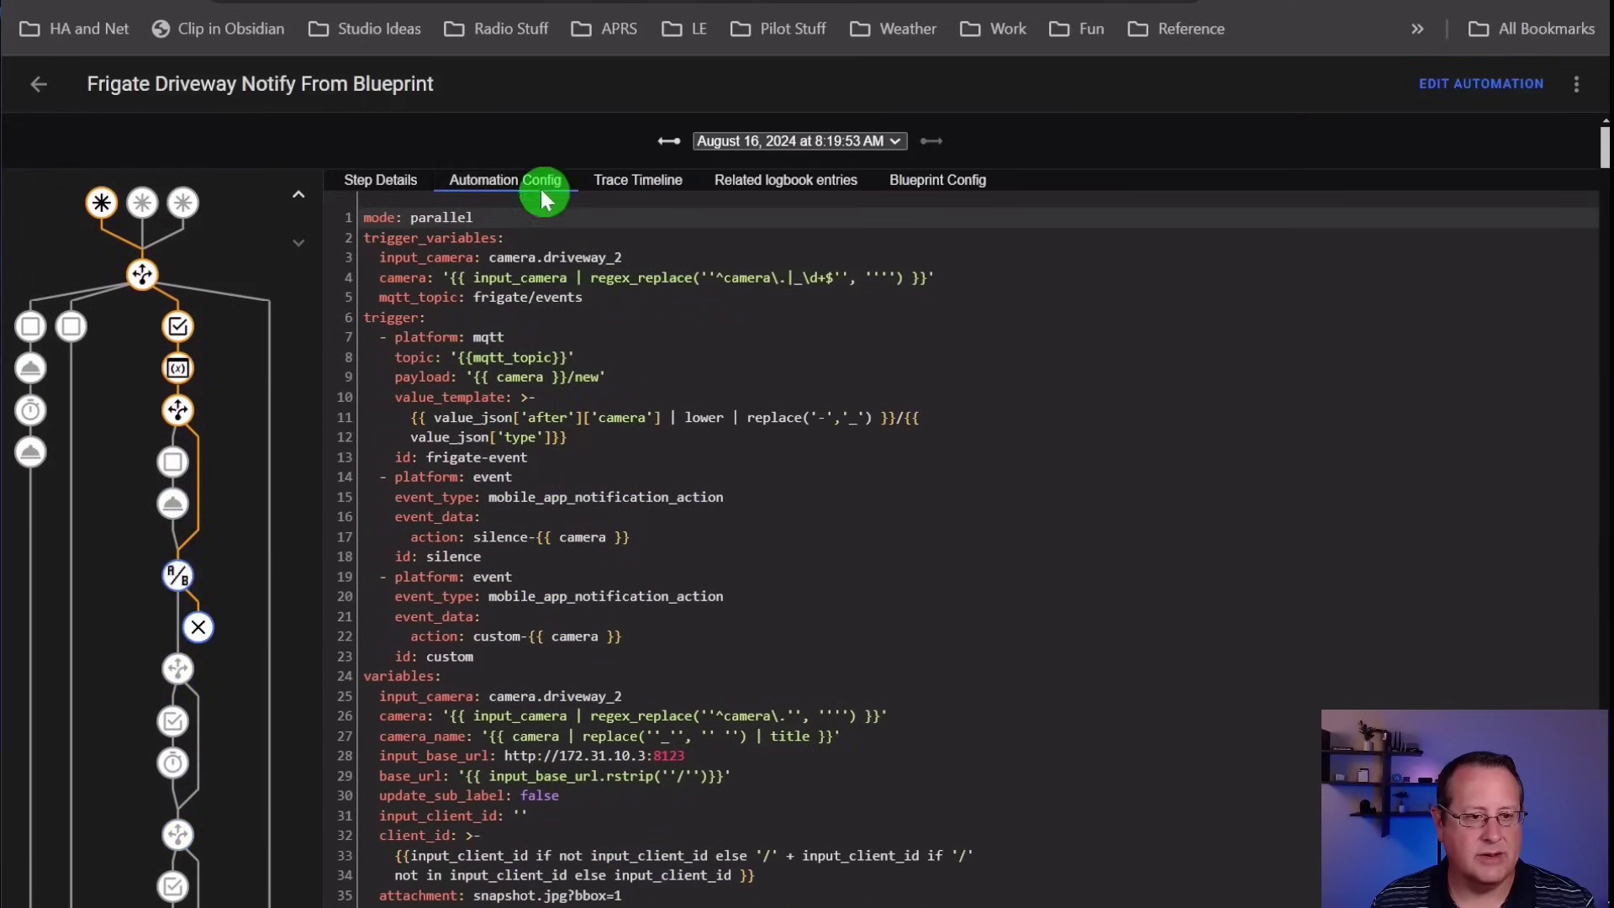
pyautogui.click(380, 179)
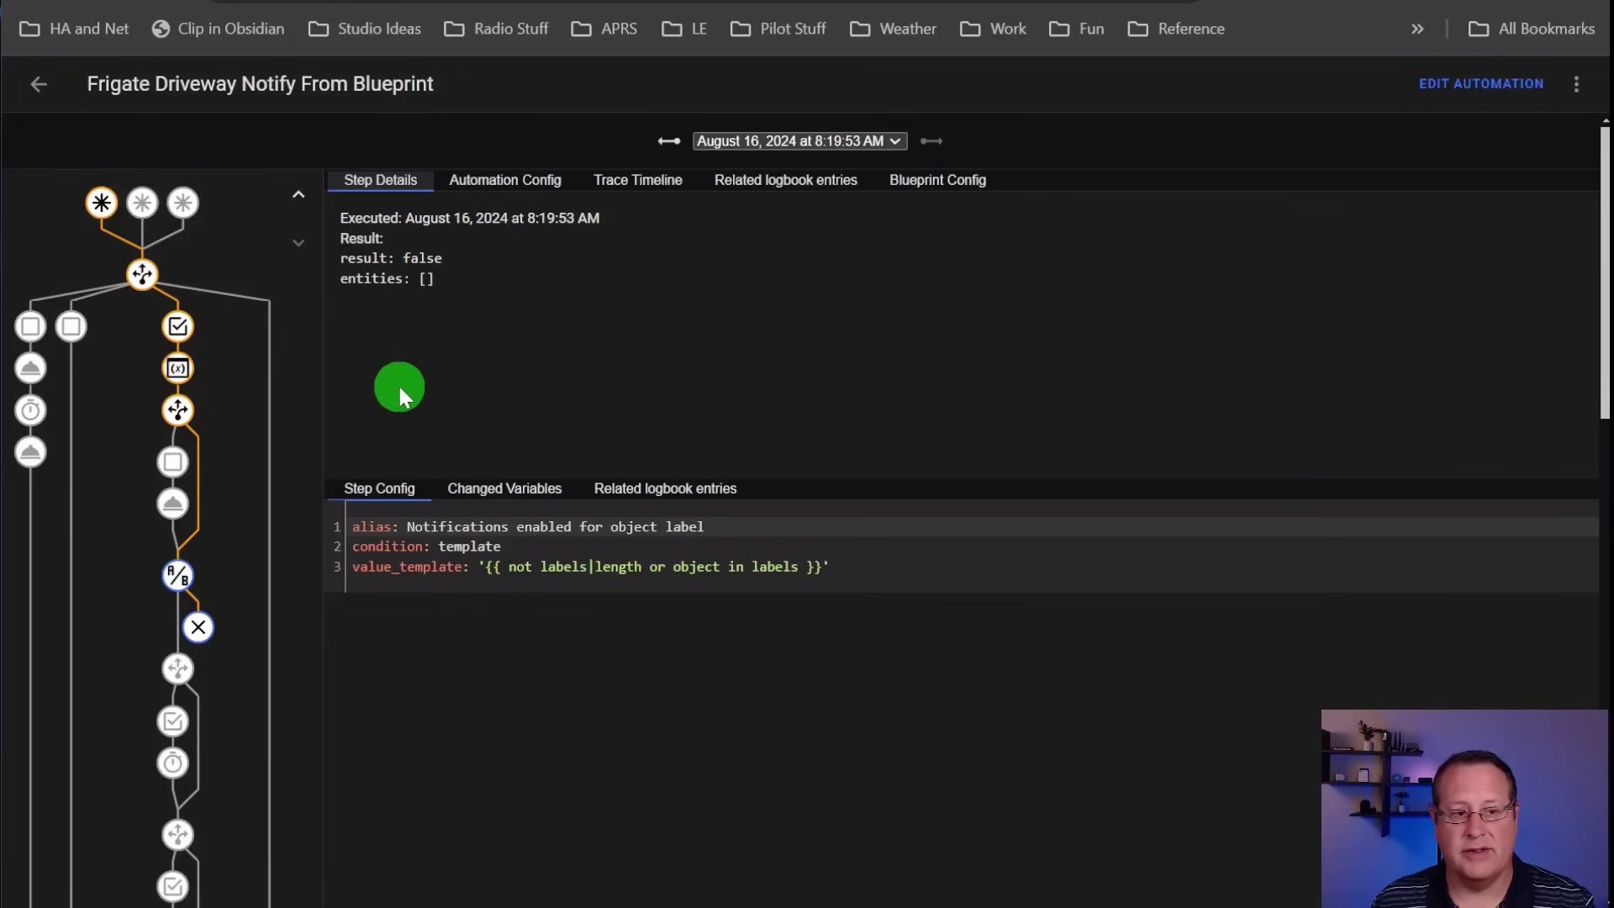
# - Go back to the earlier 8:16:48 AM trace and scroll through it
pyautogui.click(667, 141)
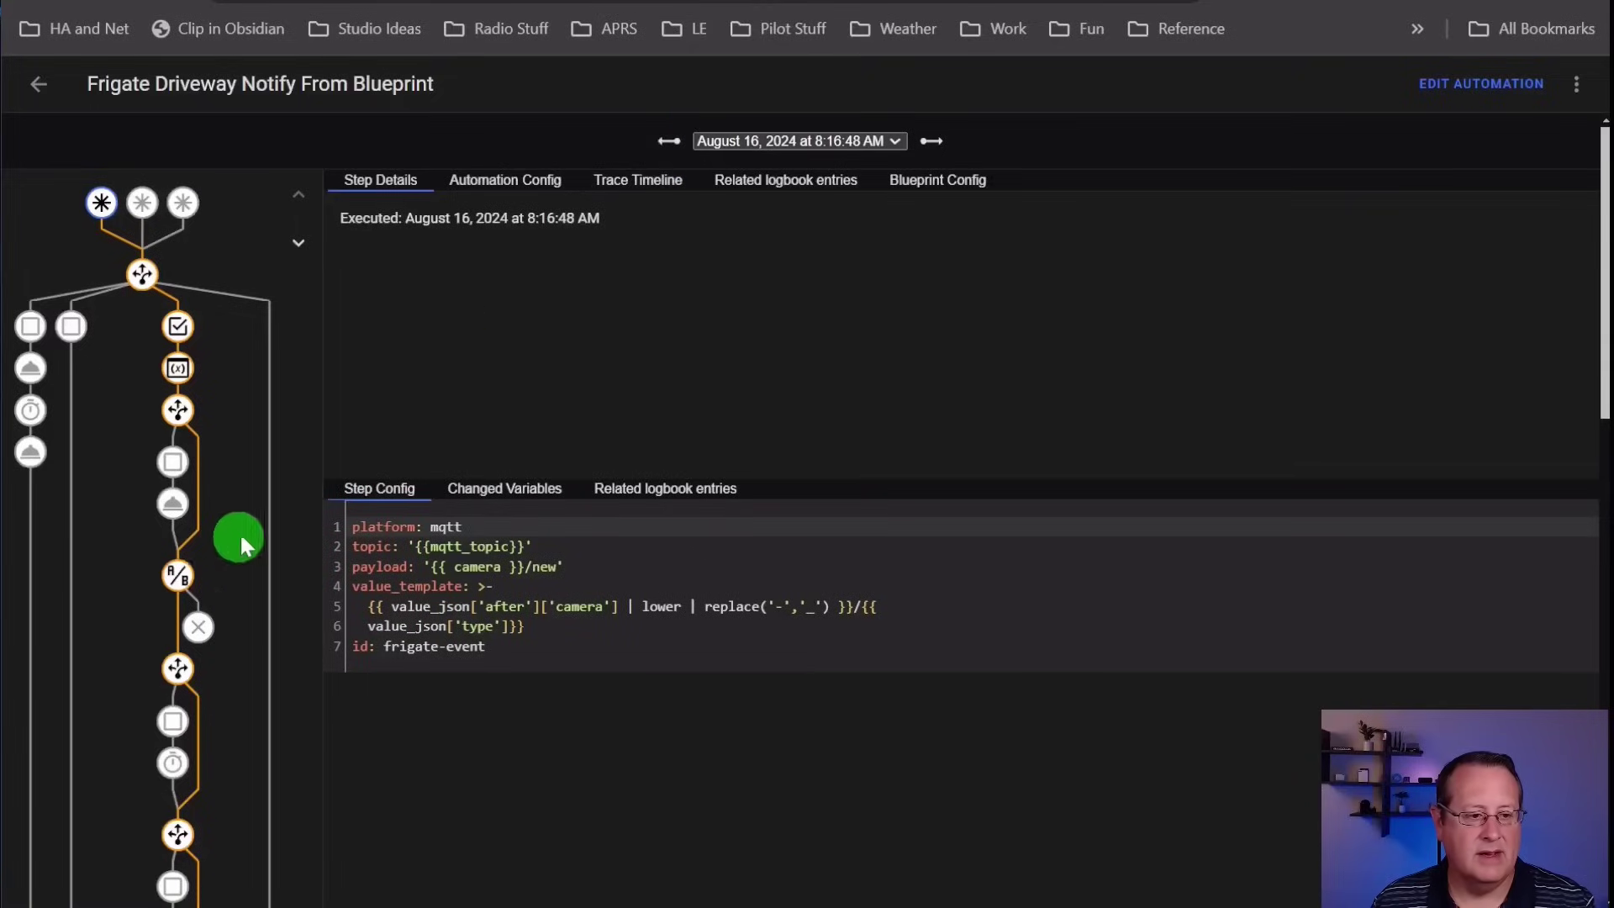
pyautogui.scroll(-10, 235, 532)
pyautogui.scroll(-2, 210, 482)
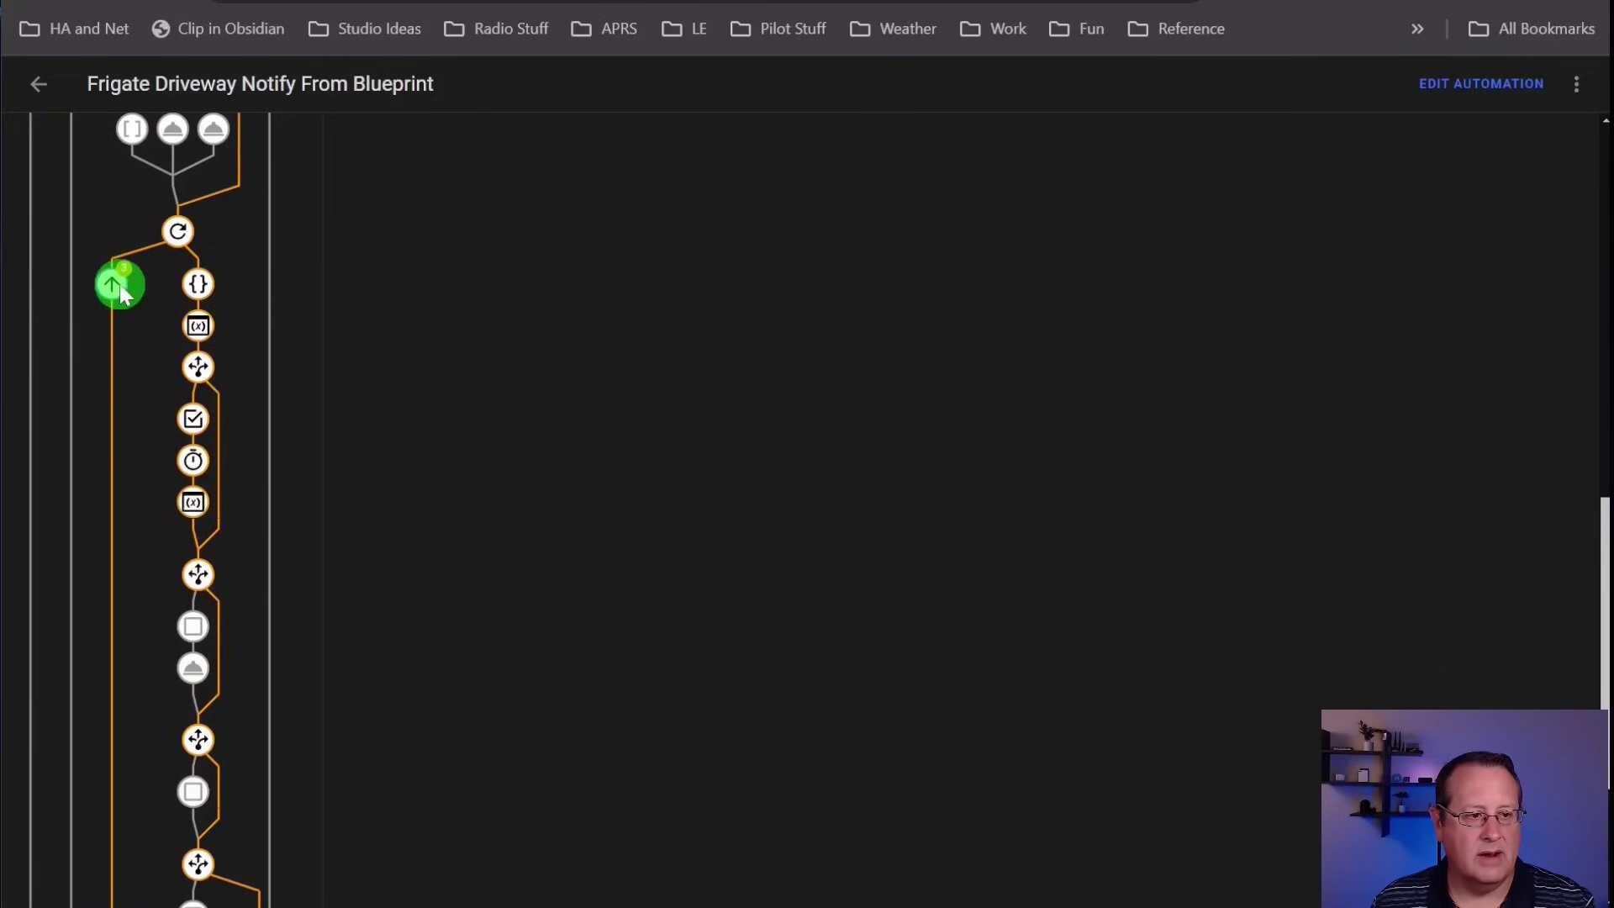
pyautogui.scroll(-4, 180, 468)
pyautogui.scroll(3, 75, 472)
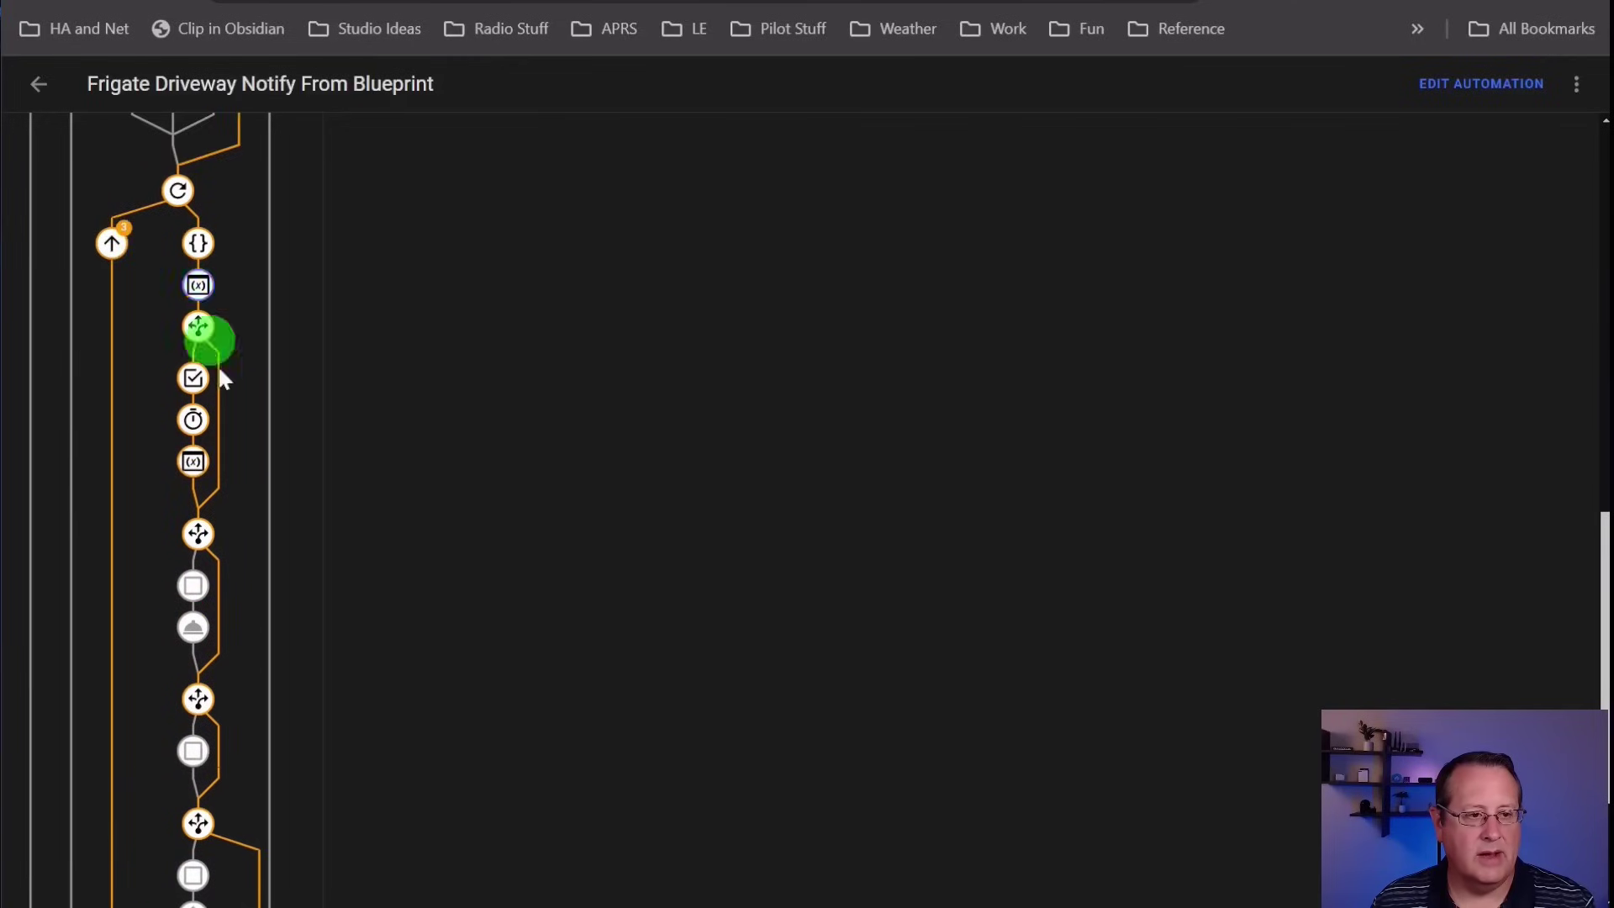
pyautogui.scroll(-3, 200, 778)
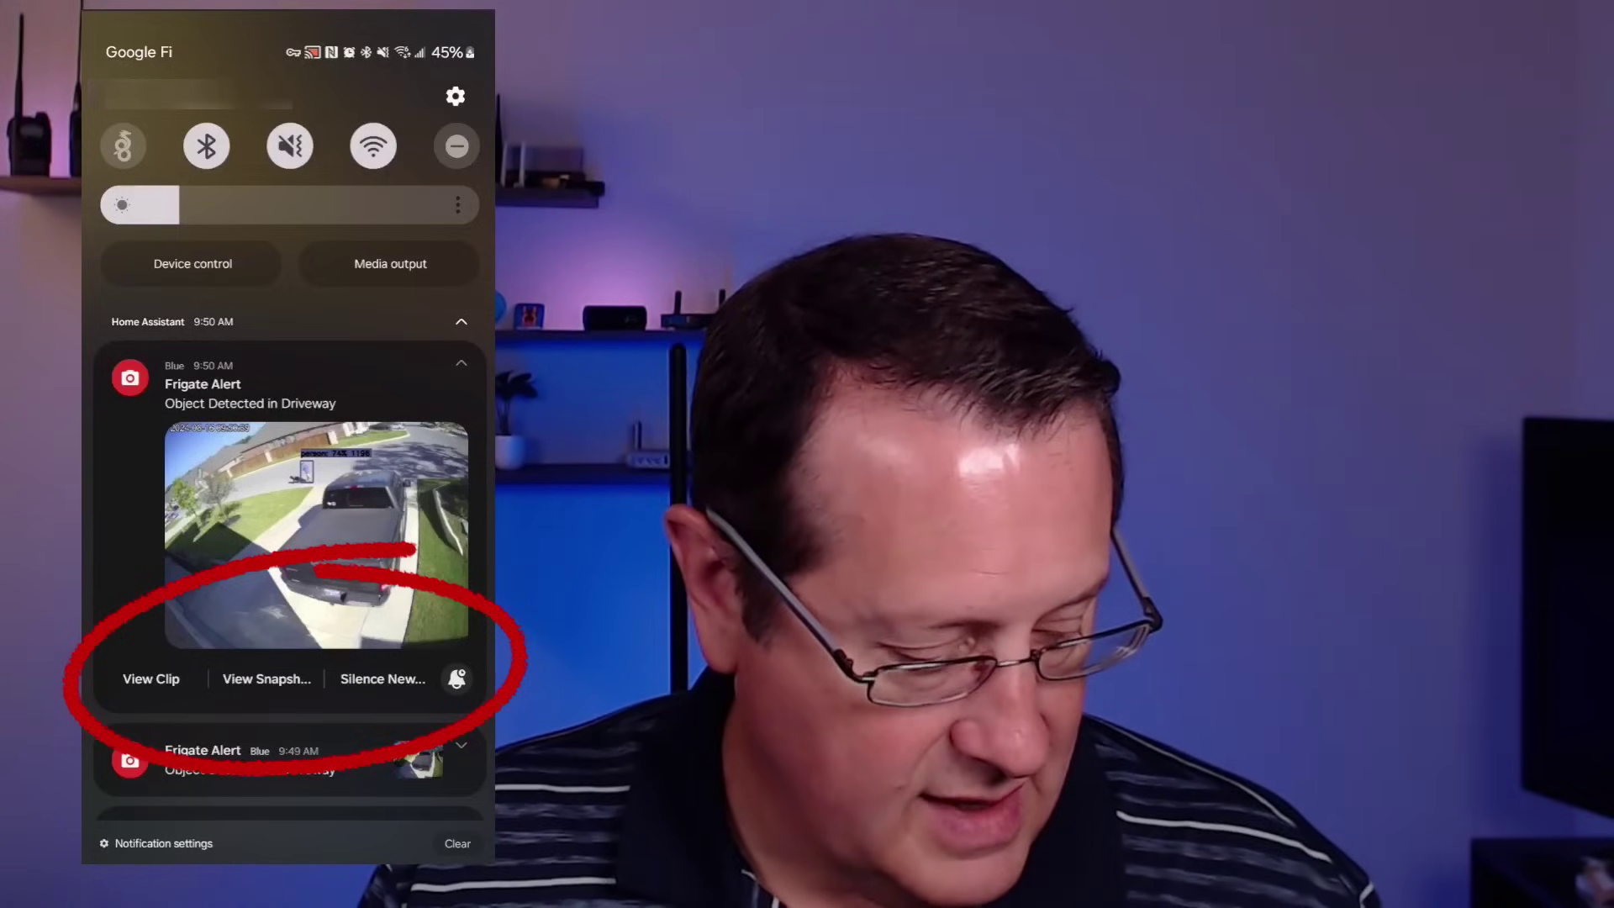
# - View the Frigate Alert's driveway snapshot, then bring the alert notifications back into view
pyautogui.click(267, 679)
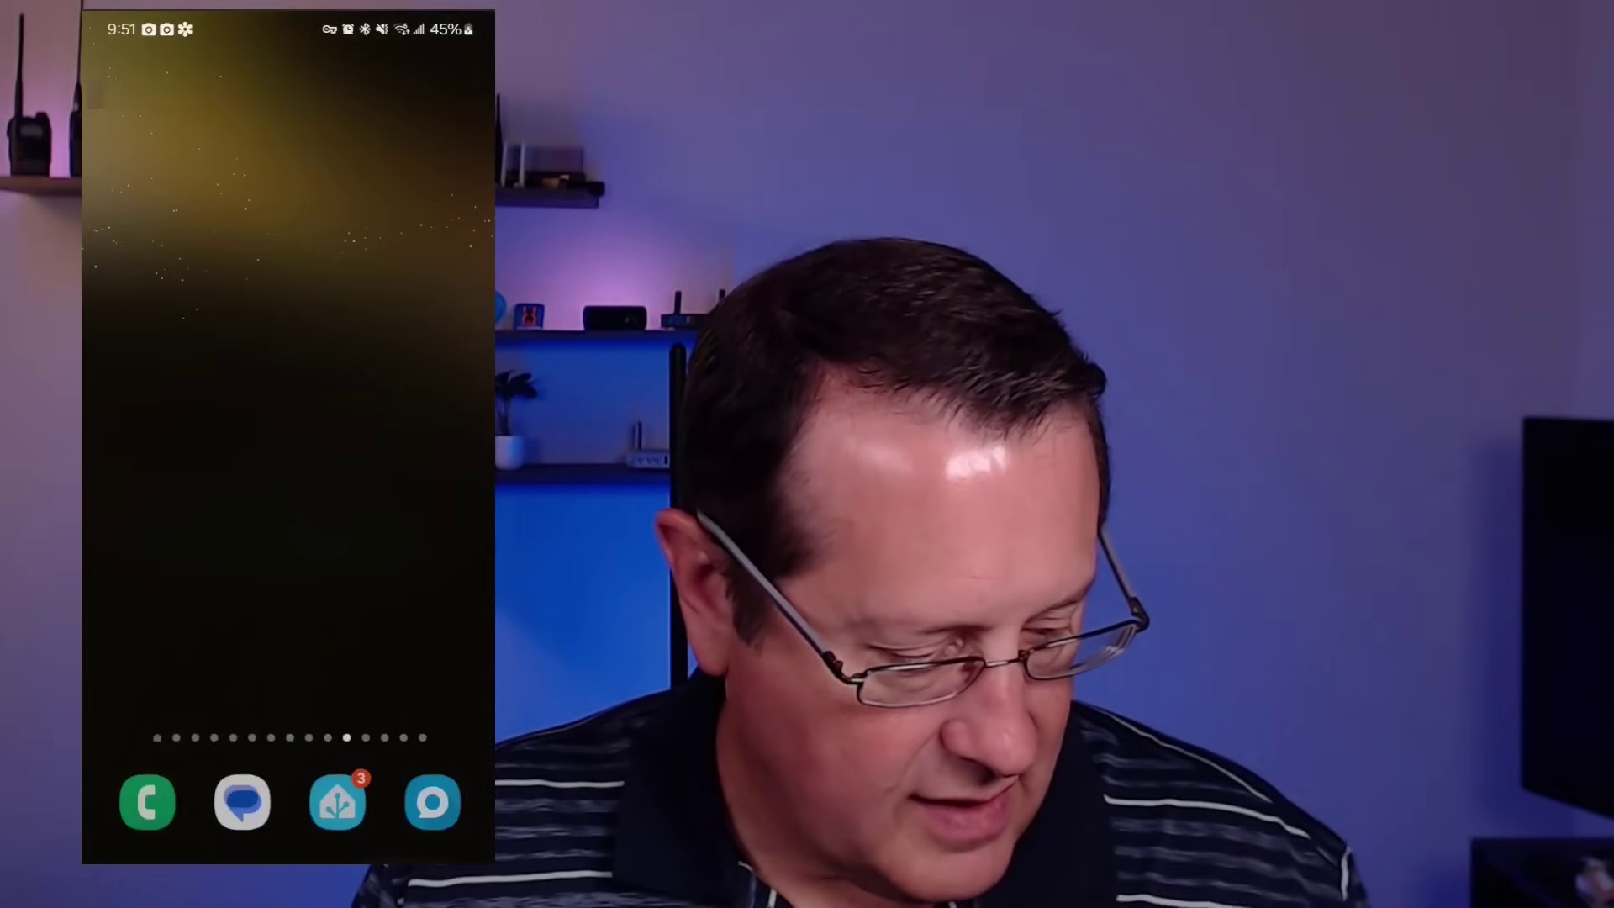
pyautogui.hotkey('alt', 'n')
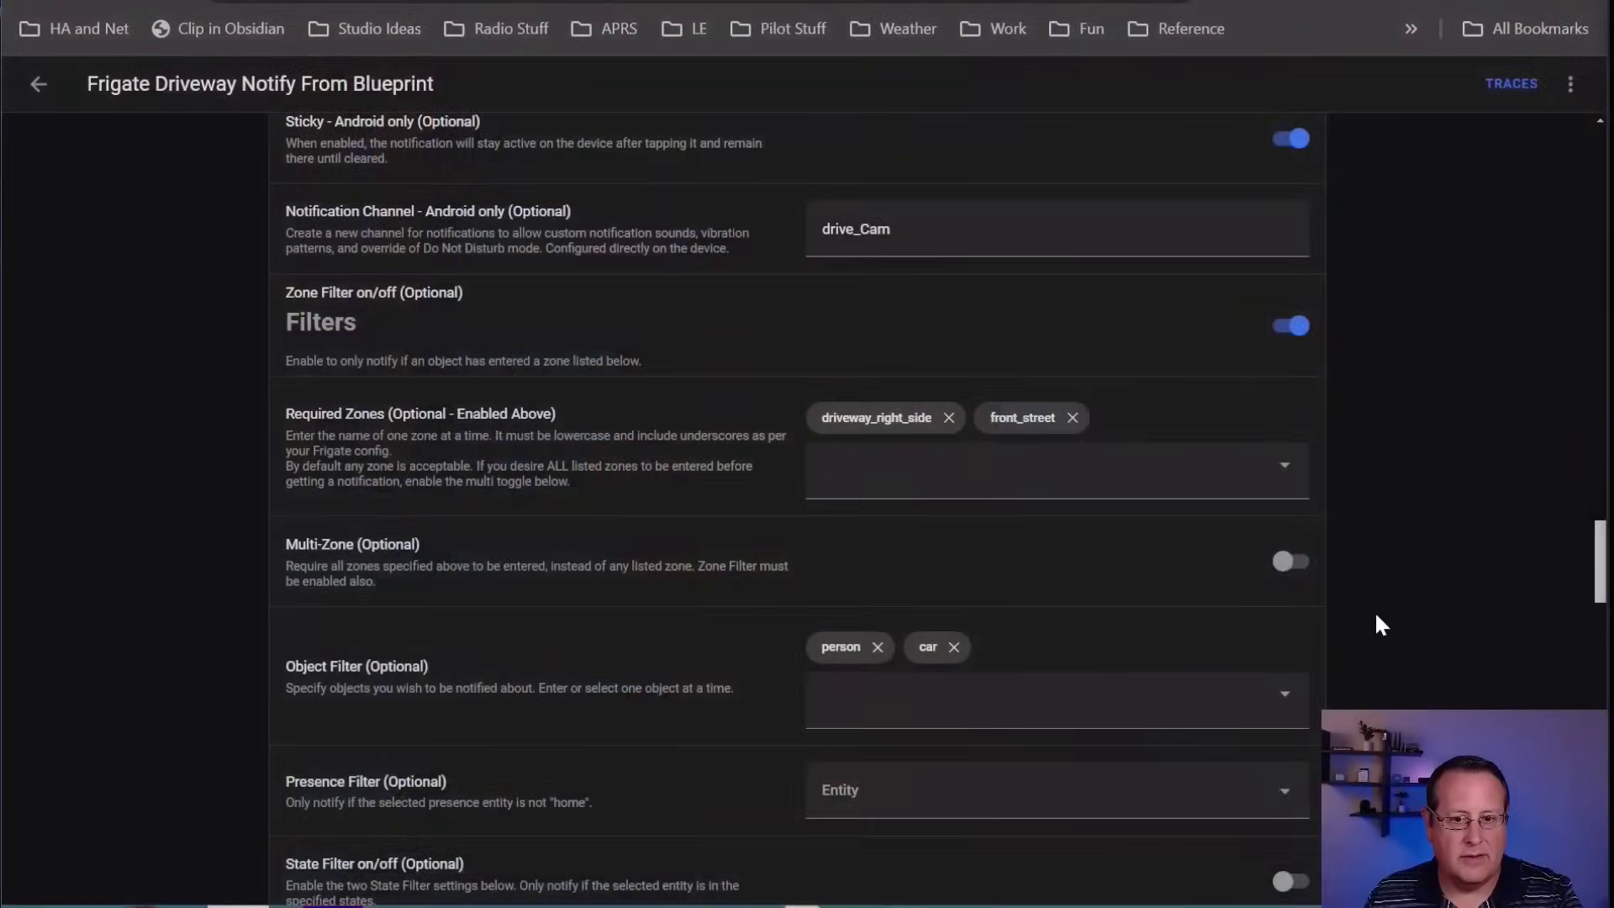
# - Scroll down through the blueprint's Filters and Action Buttons sections
pyautogui.scroll(-5, 1440, 652)
pyautogui.scroll(-7, 1440, 649)
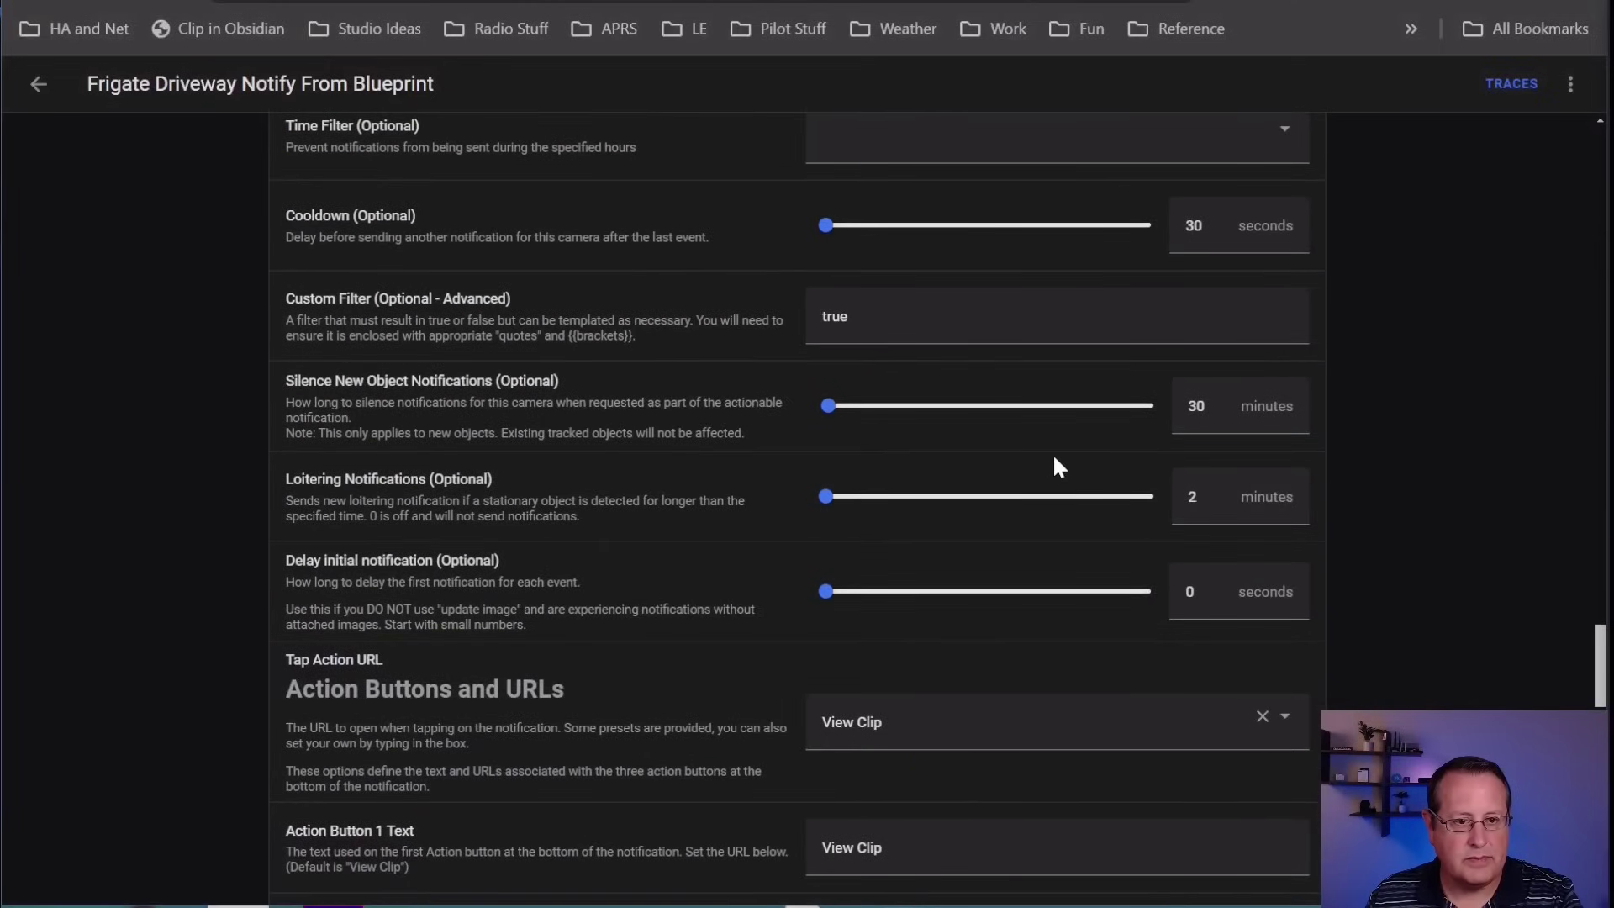